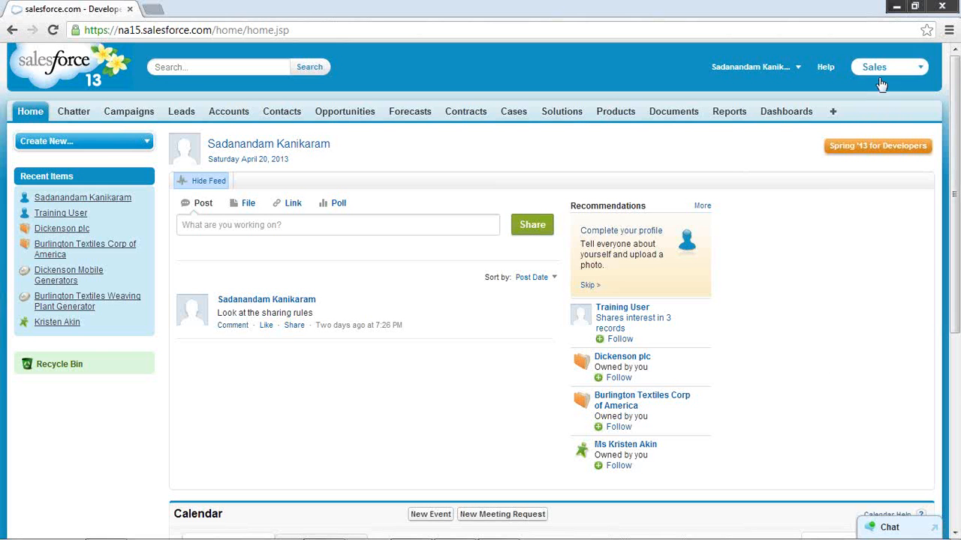
Open the Setup home page and look over the available apps and the setup sections
{"action": "left_click", "coordinate": [798, 69]}
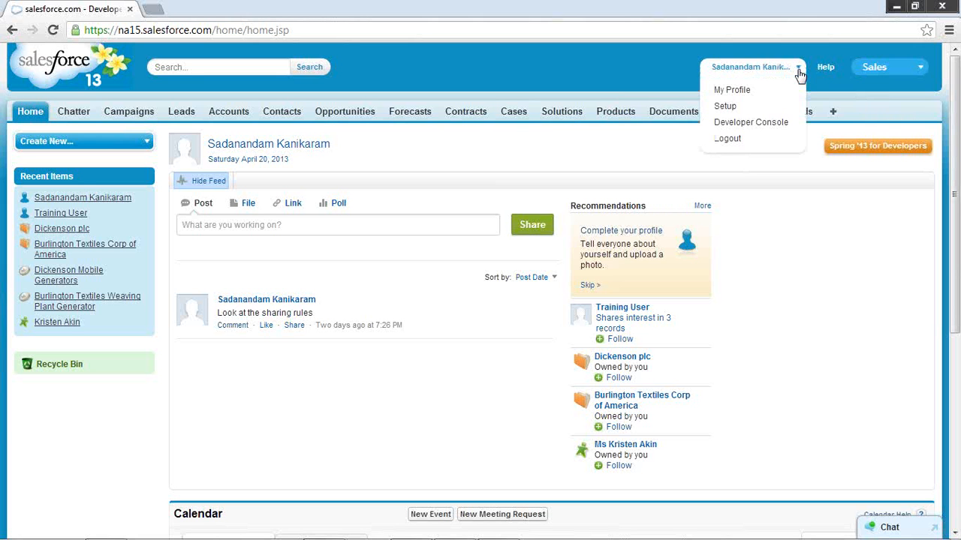
{"action": "left_click", "coordinate": [725, 107]}
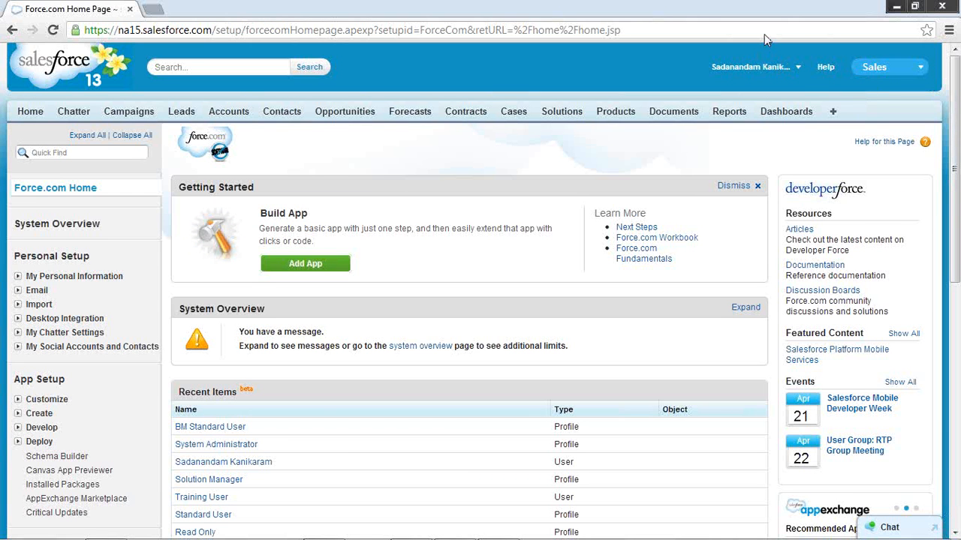
{"action": "left_click", "coordinate": [921, 68]}
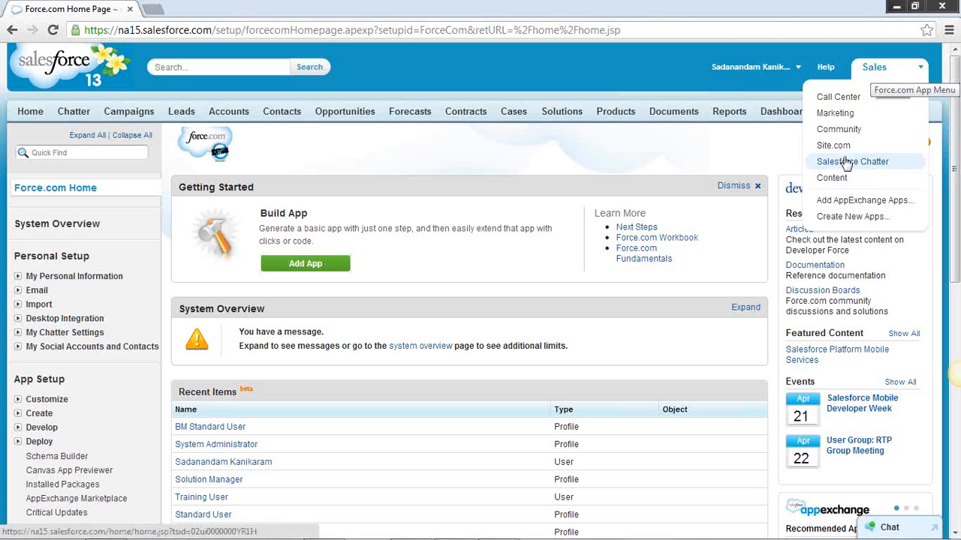
{"action": "left_click", "coordinate": [766, 93]}
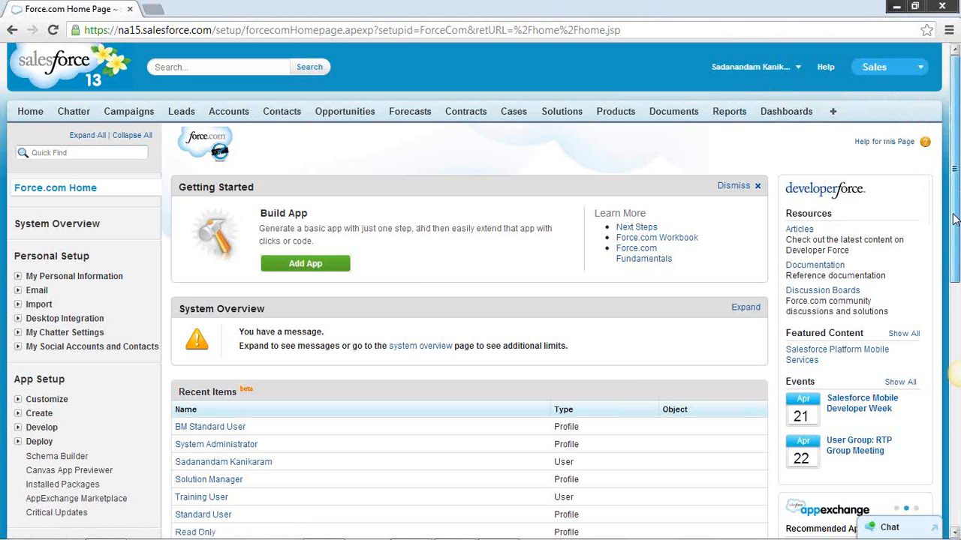
{"action": "left_click_drag", "start_coordinate": [954, 220], "coordinate": [954, 244]}
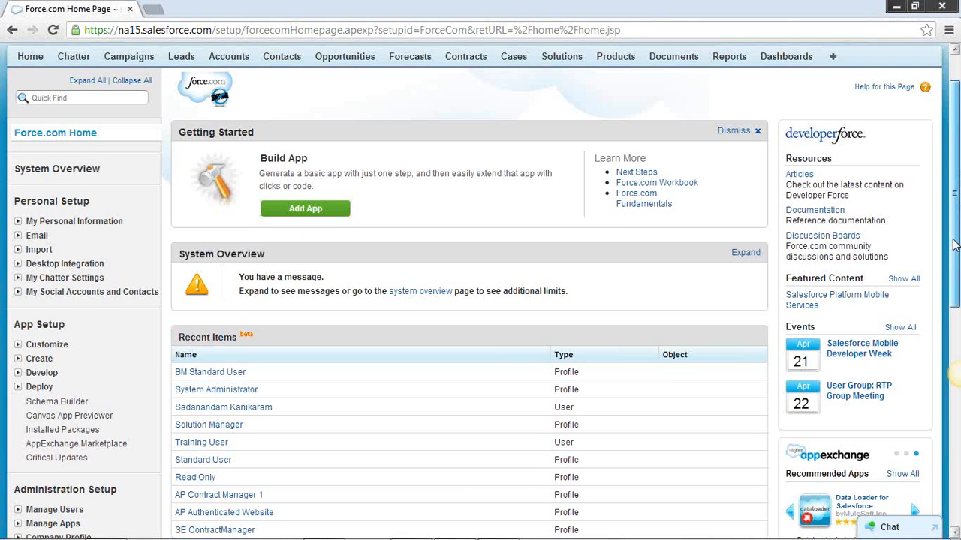
{"action": "left_click_drag", "start_coordinate": [955, 244], "coordinate": [955, 201]}
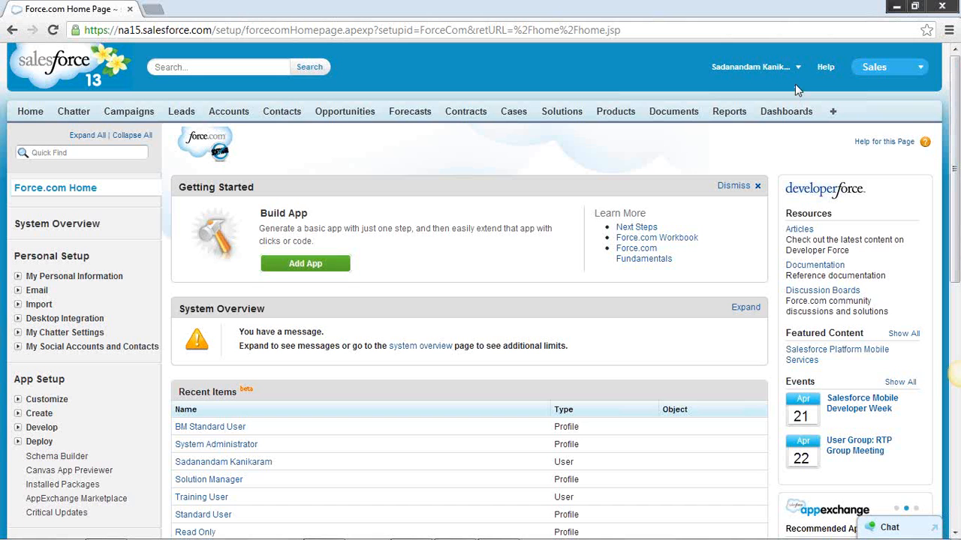
{"action": "left_click_drag", "start_coordinate": [956, 204], "coordinate": [956, 230]}
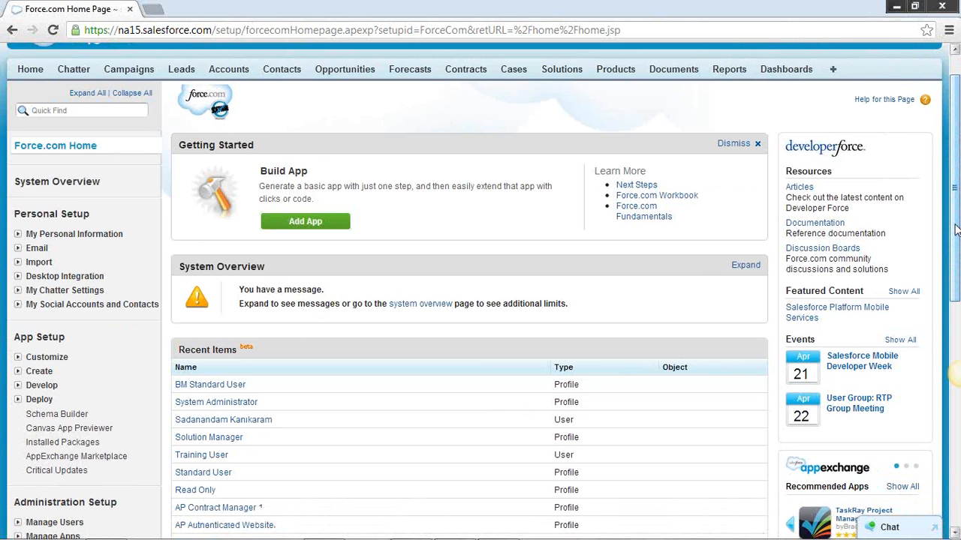
{"action": "left_click_drag", "start_coordinate": [956, 229], "coordinate": [948, 180]}
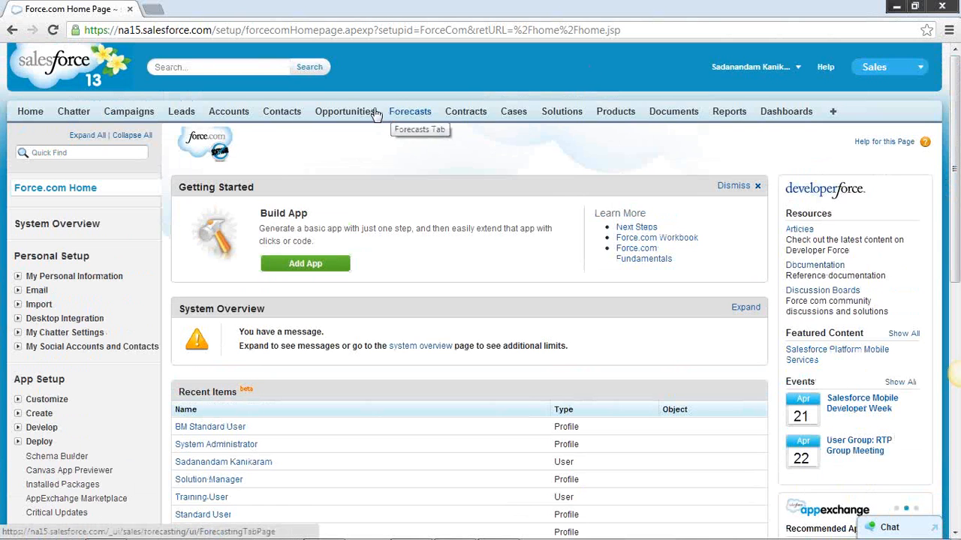
Return to the home page and review its feed, recommendations, calendar, tasks and items to approve
{"action": "left_click", "coordinate": [30, 118]}
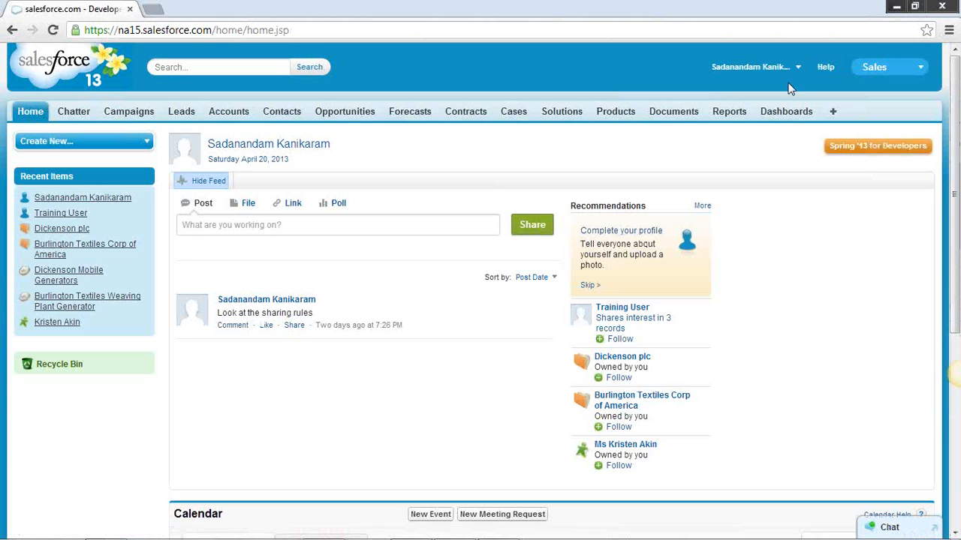
{"action": "left_click_drag", "start_coordinate": [955, 191], "coordinate": [957, 212]}
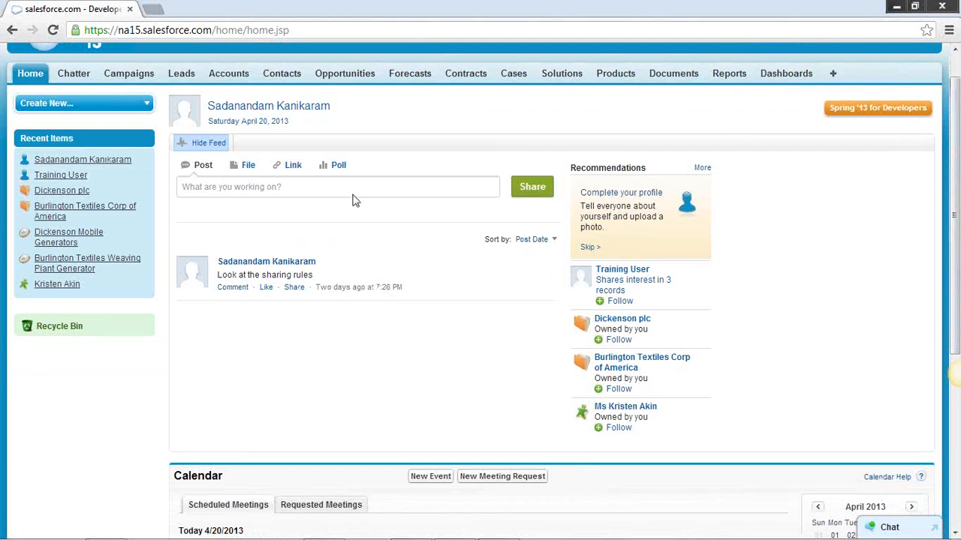
{"action": "left_click_drag", "start_coordinate": [956, 160], "coordinate": [955, 207]}
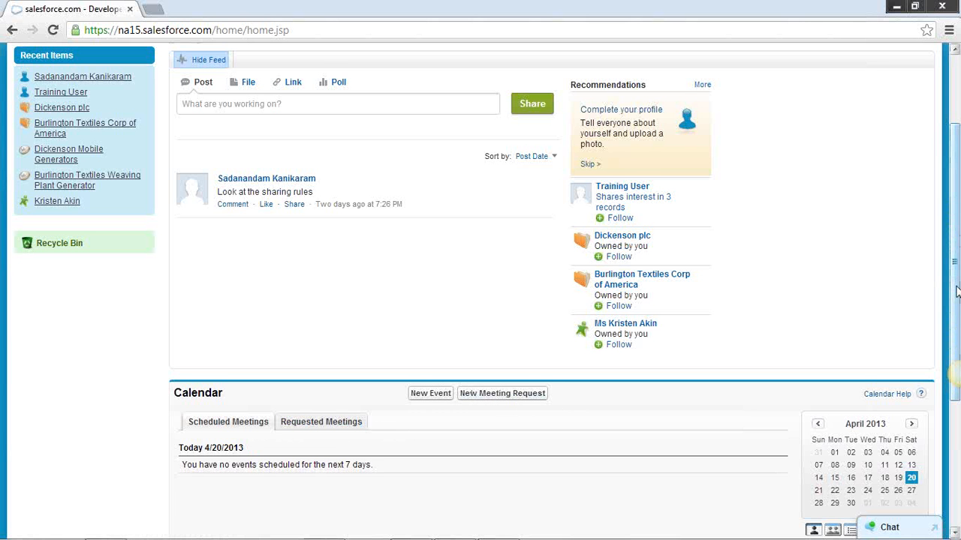
{"action": "left_click_drag", "start_coordinate": [956, 292], "coordinate": [957, 418]}
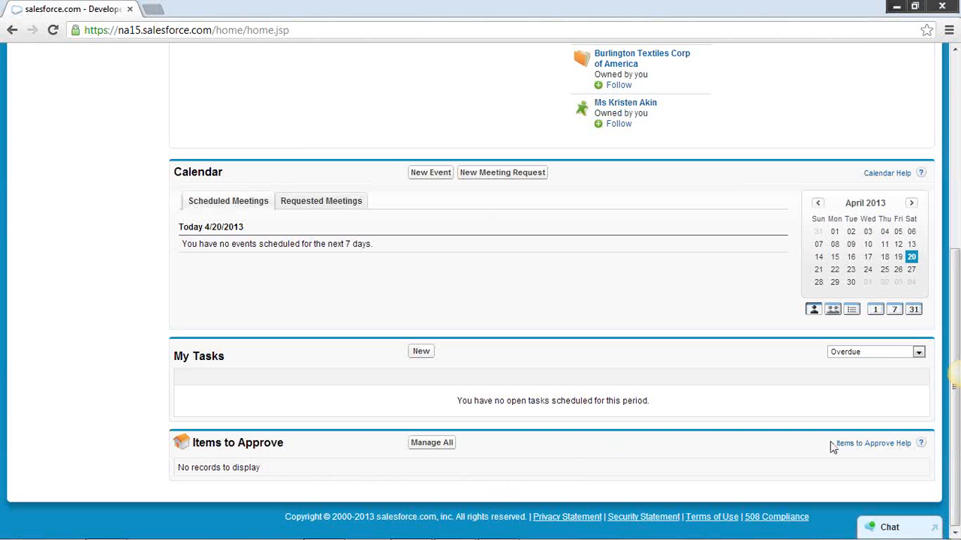
{"action": "left_click_drag", "start_coordinate": [956, 415], "coordinate": [943, 290]}
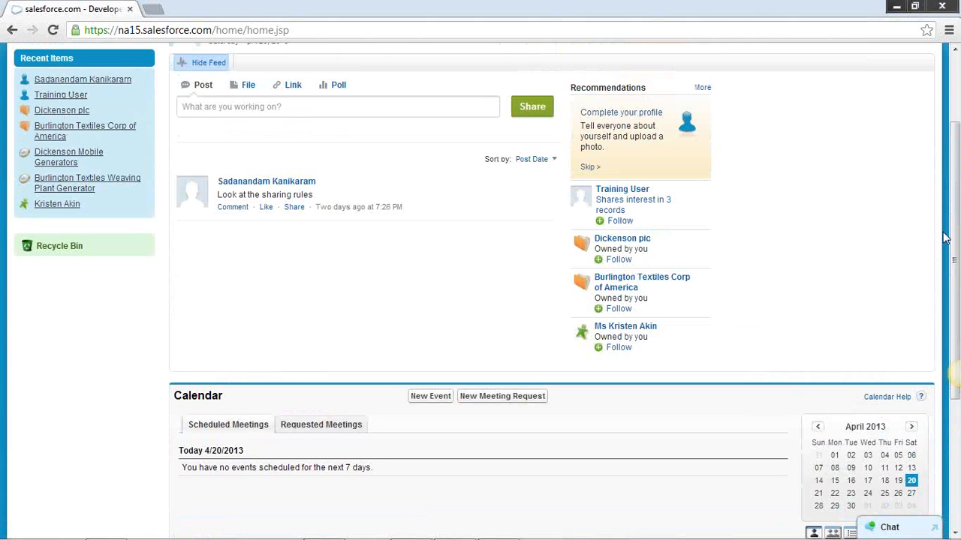
{"action": "left_click_drag", "start_coordinate": [951, 199], "coordinate": [950, 159]}
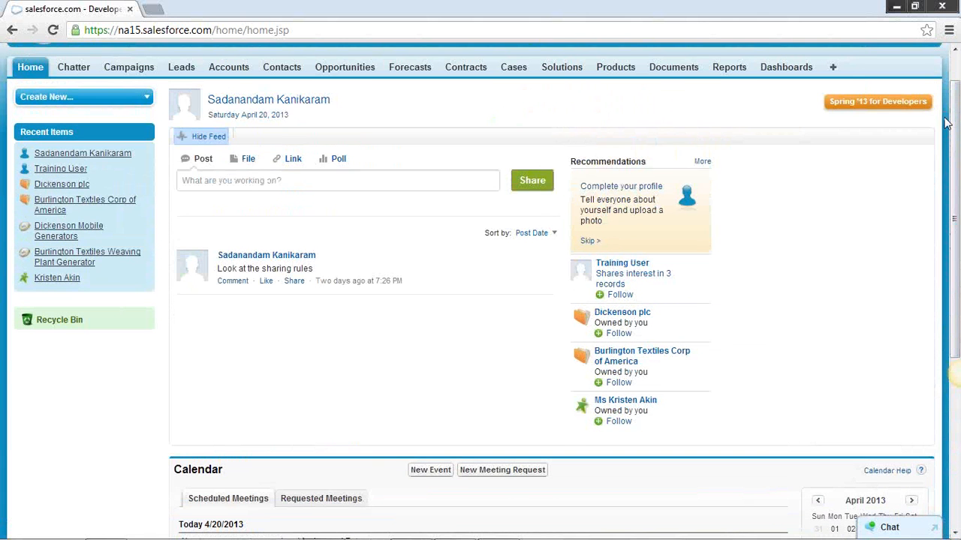
{"action": "left_click", "coordinate": [914, 7]}
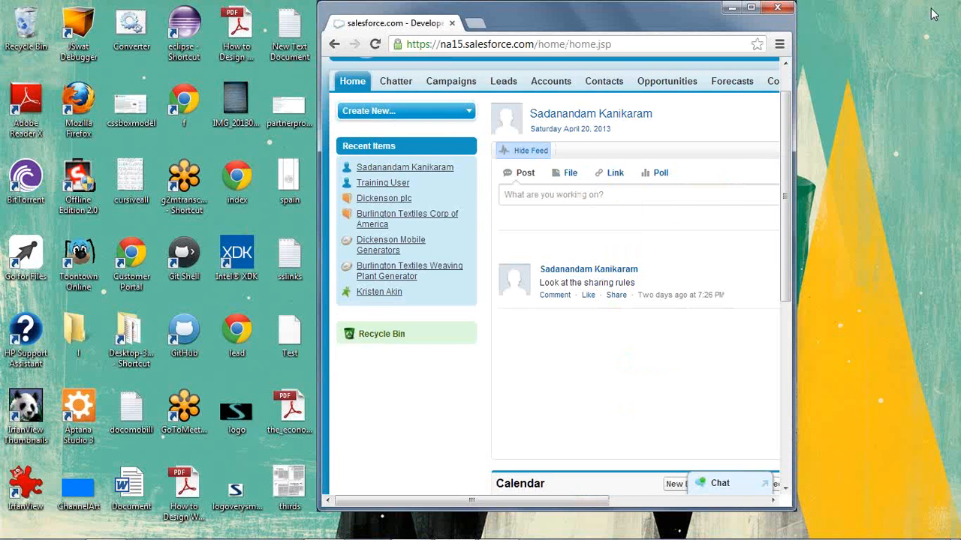
{"action": "double_click", "coordinate": [553, 13]}
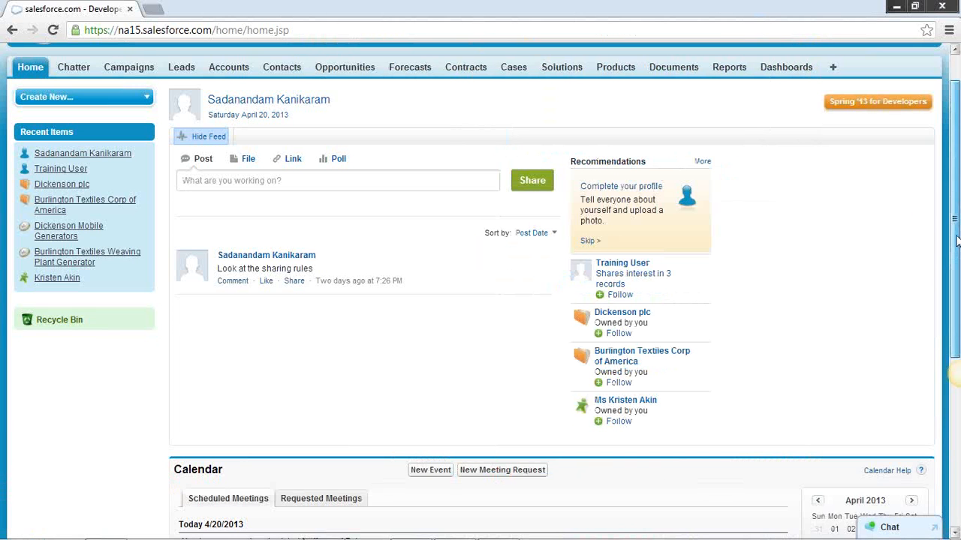
Share the post "Please check your contacts" with My Followers from the home page feed
{"action": "scroll", "coordinate": [958, 244], "scroll_direction": "up", "scroll_amount": 1}
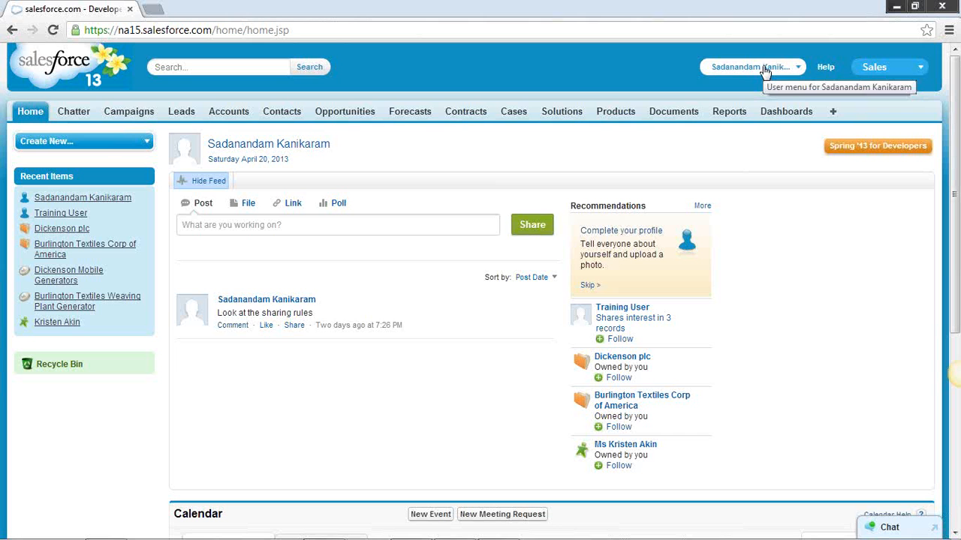
{"action": "left_click", "coordinate": [214, 225]}
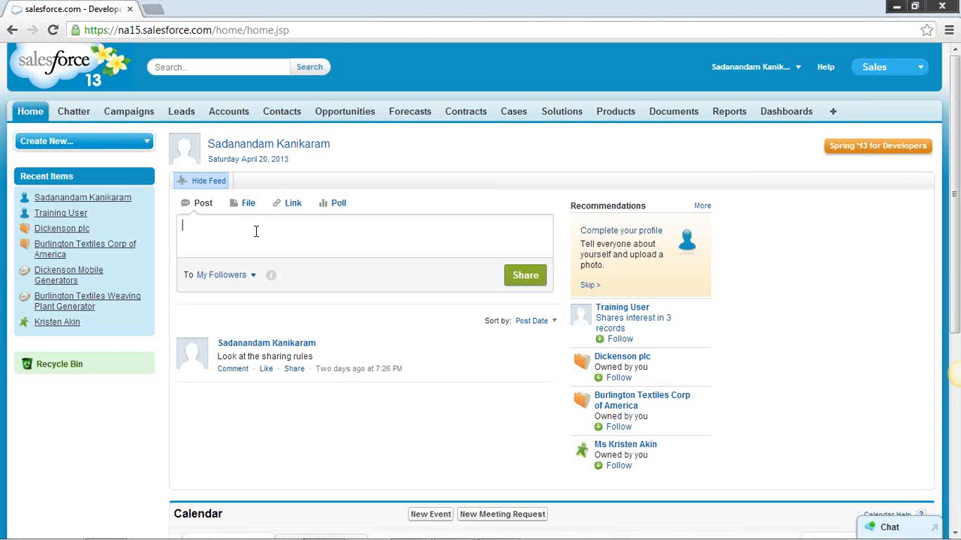
{"action": "type", "text": "Please check your contacts"}
{"action": "left_click", "coordinate": [523, 279]}
View the feed on the Chatter page and return to the home page's post box
{"action": "left_click", "coordinate": [283, 224]}
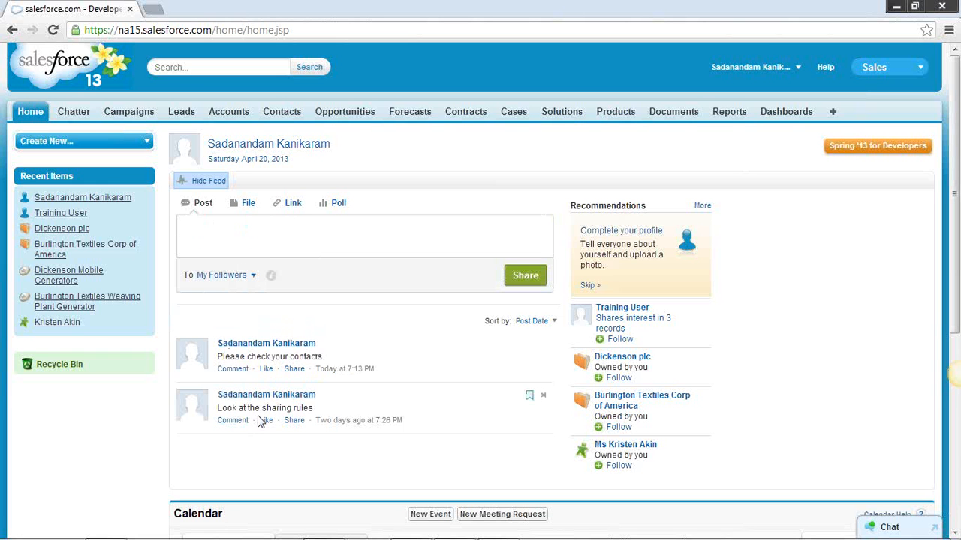
{"action": "left_click", "coordinate": [262, 248]}
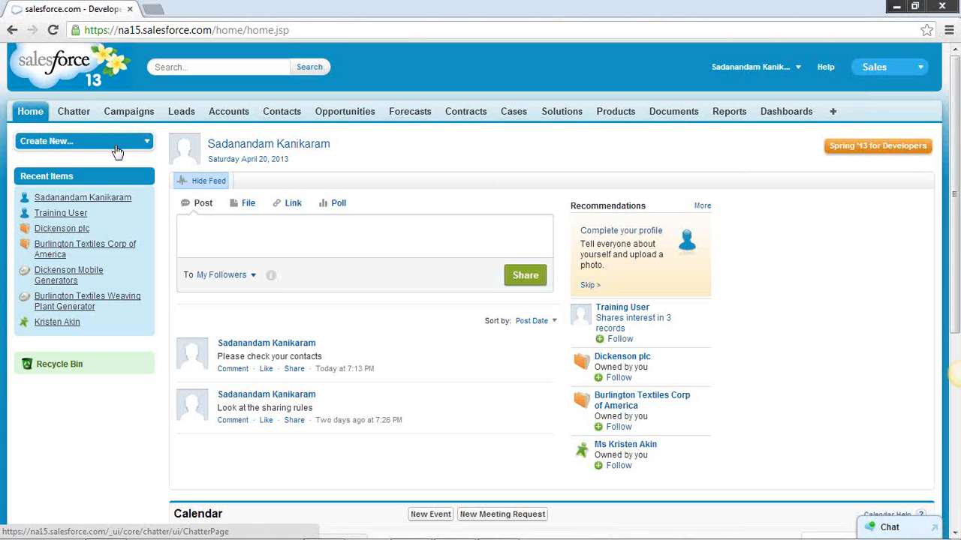
{"action": "left_click", "coordinate": [74, 113]}
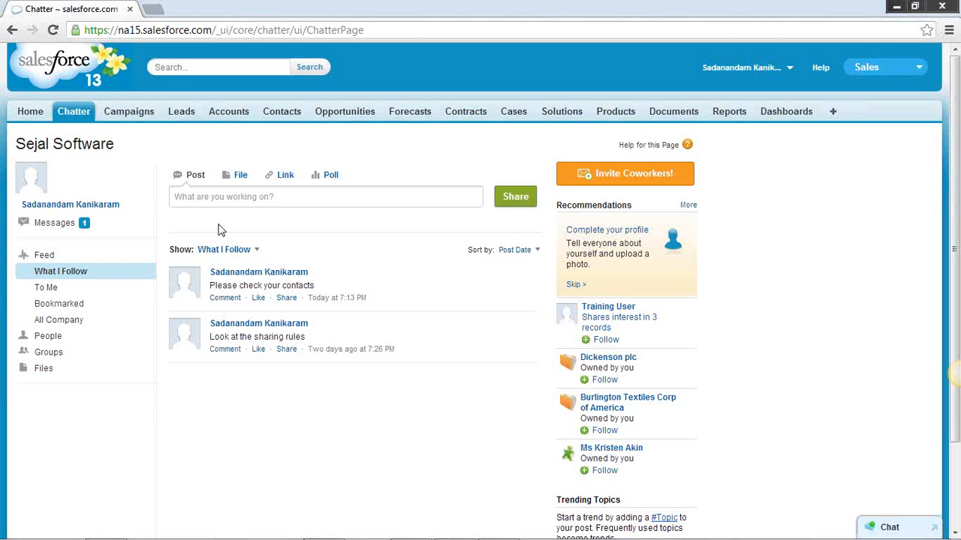
{"action": "left_click", "coordinate": [34, 116]}
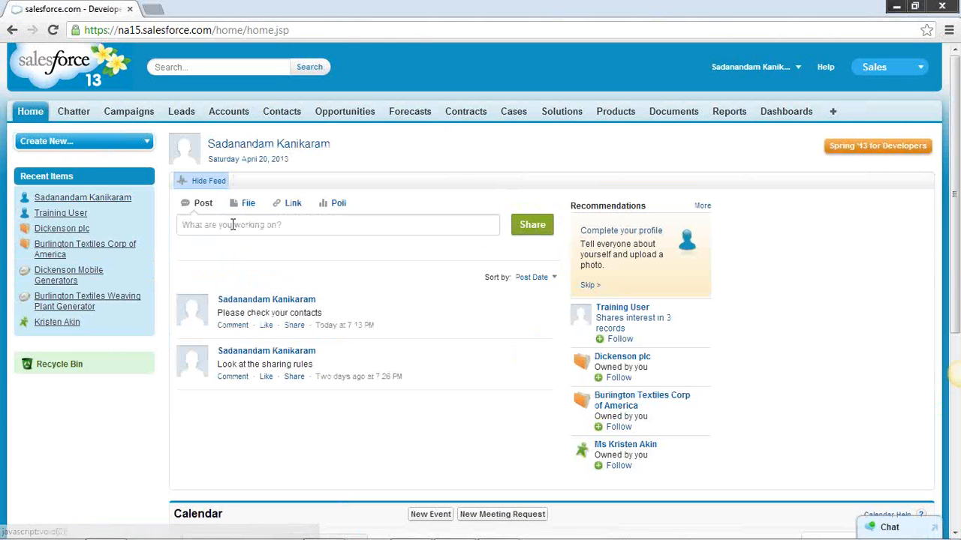
{"action": "left_click", "coordinate": [233, 223]}
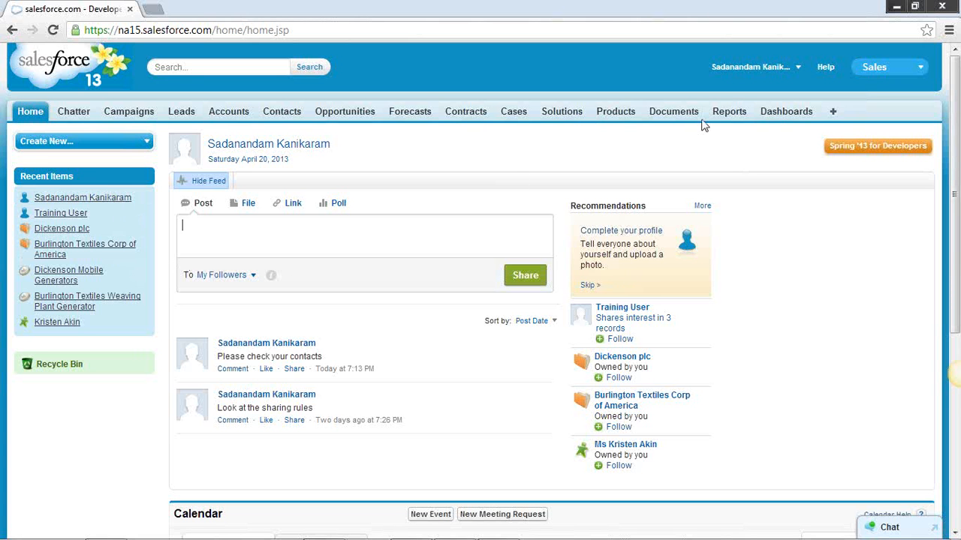
Open the Company Information page under Company Profile in the Administration Setup
{"action": "left_click", "coordinate": [800, 70]}
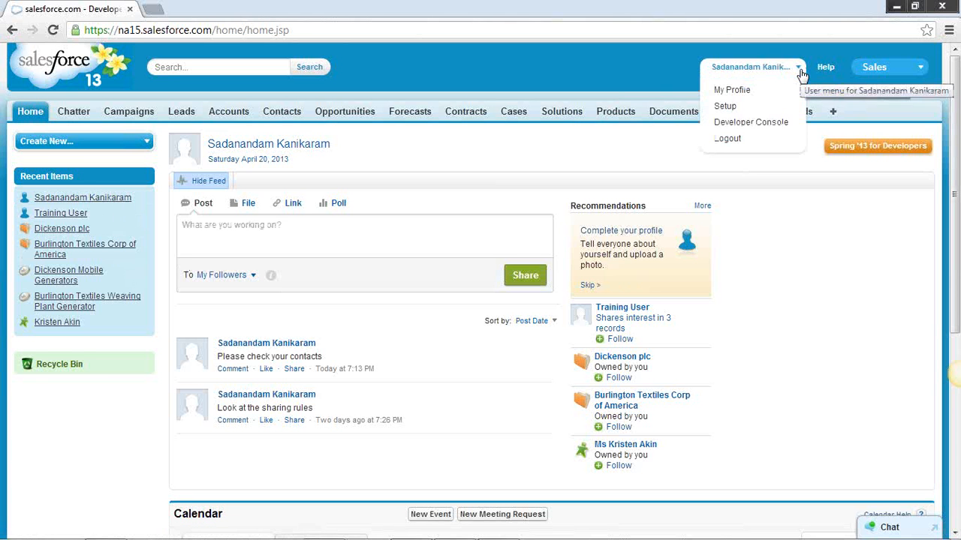
{"action": "left_click", "coordinate": [747, 107]}
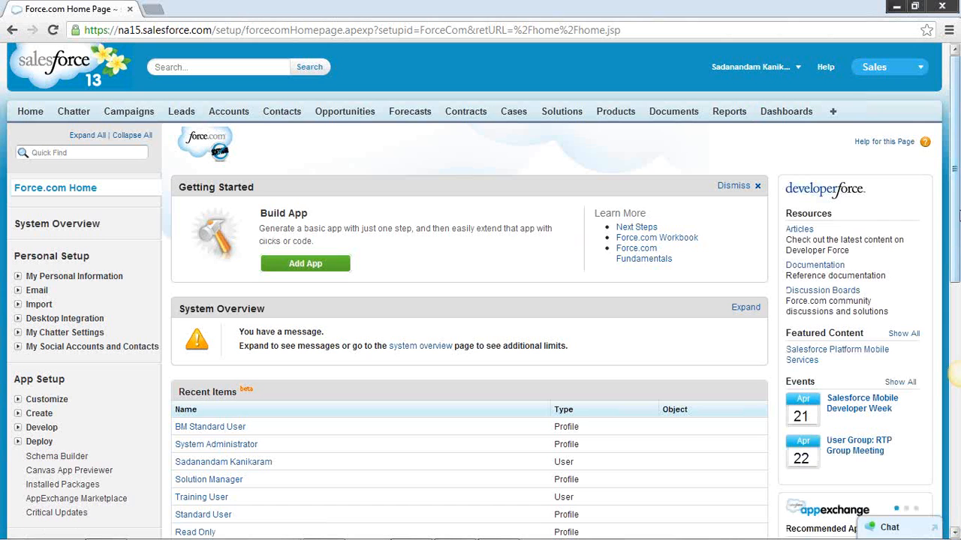
{"action": "left_click_drag", "start_coordinate": [957, 217], "coordinate": [958, 276]}
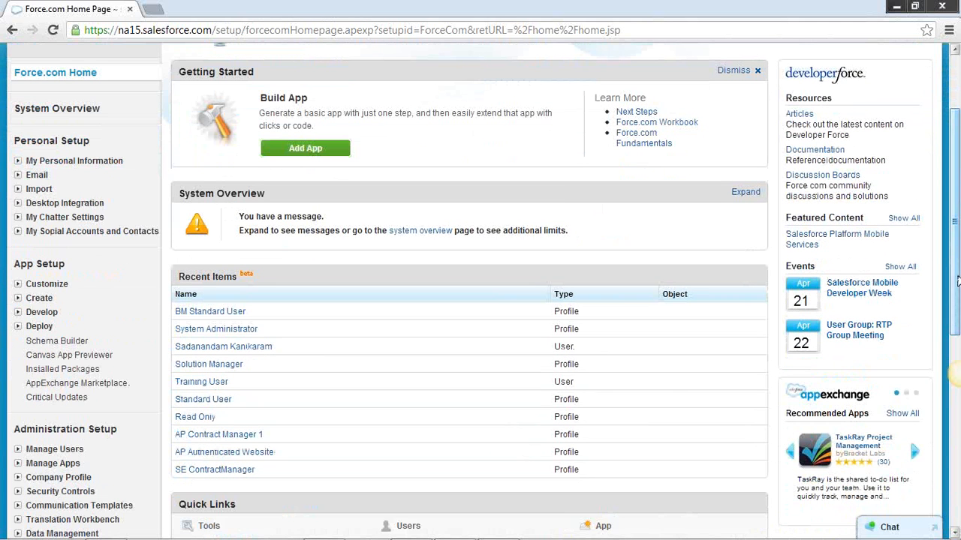
{"action": "left_click", "coordinate": [18, 480]}
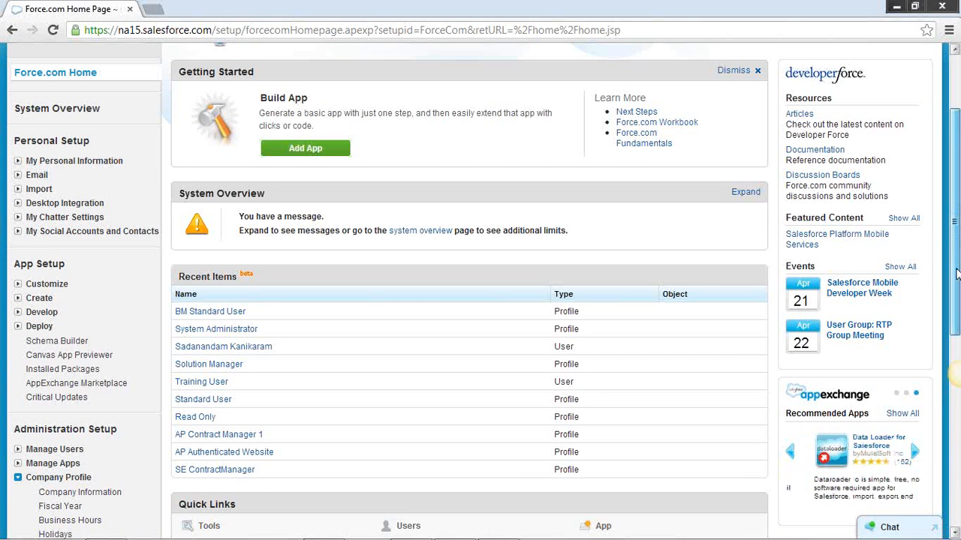
{"action": "scroll", "coordinate": [954, 298], "scroll_direction": "down", "scroll_amount": 1}
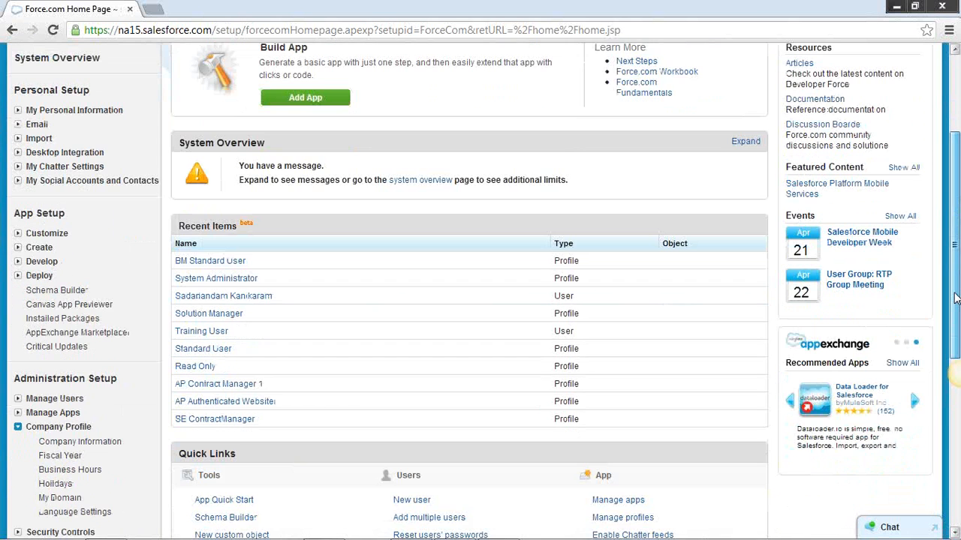
{"action": "left_click", "coordinate": [80, 442]}
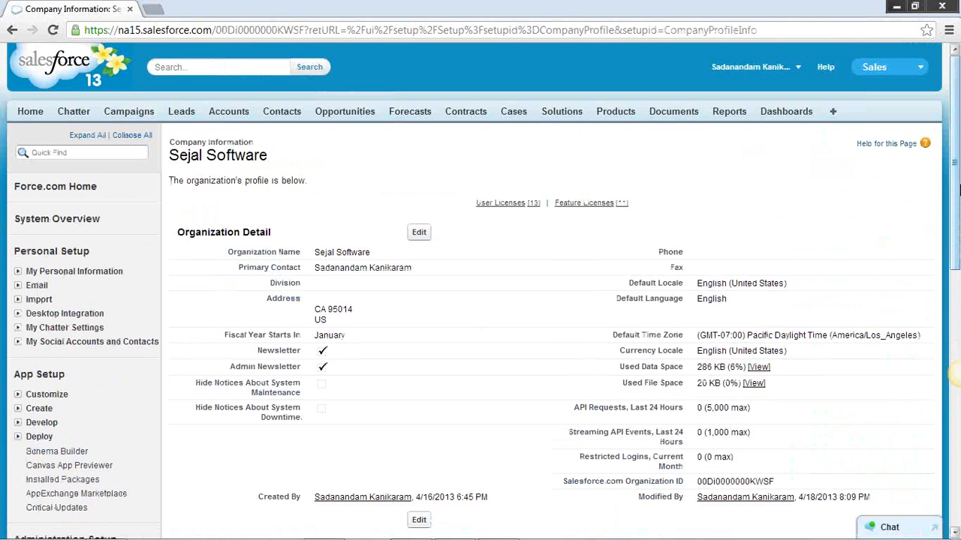
Review the organization's user licenses and feature licenses, including the remaining licenses for each
{"action": "left_click_drag", "start_coordinate": [955, 187], "coordinate": [956, 343]}
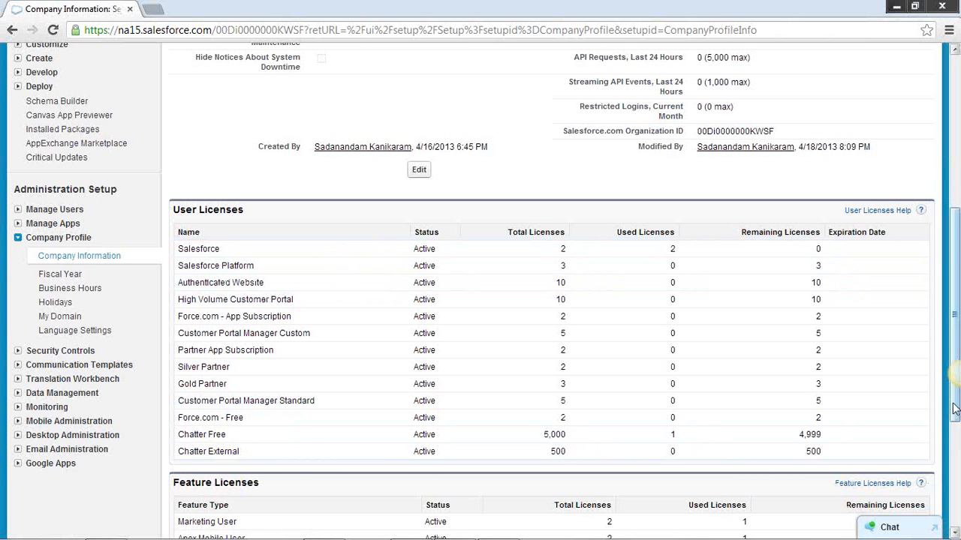
{"action": "scroll", "coordinate": [921, 207], "scroll_direction": "down", "scroll_amount": 1}
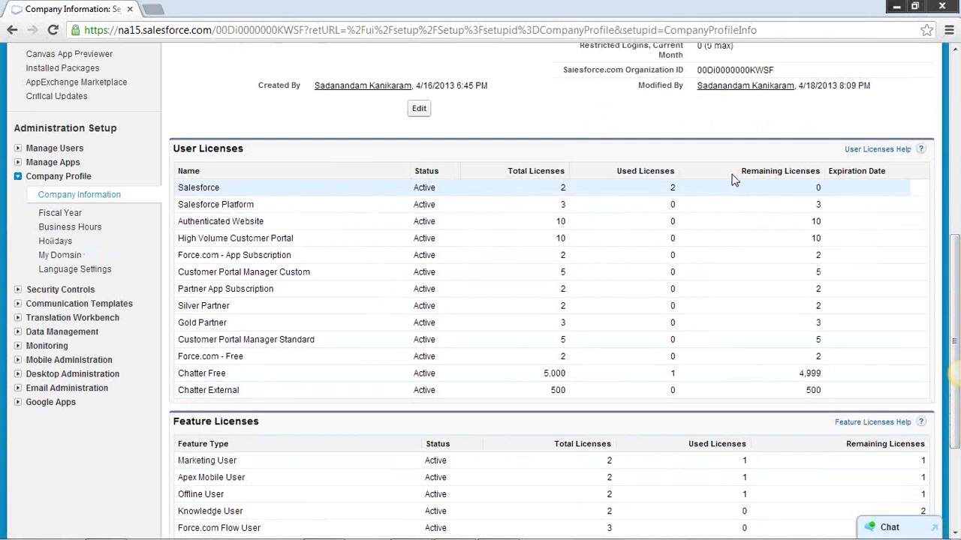
{"action": "left_click_drag", "start_coordinate": [741, 174], "coordinate": [781, 172]}
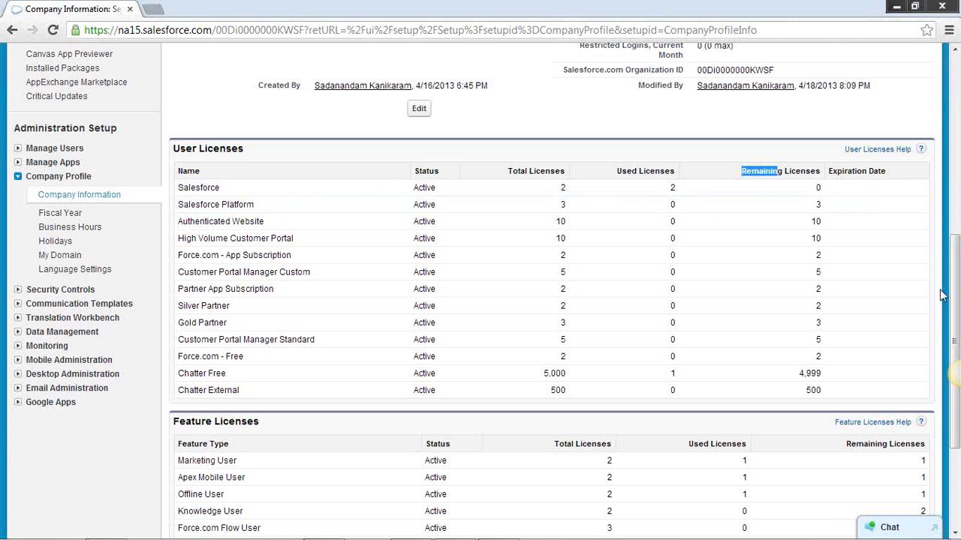
{"action": "left_click_drag", "start_coordinate": [955, 303], "coordinate": [957, 397]}
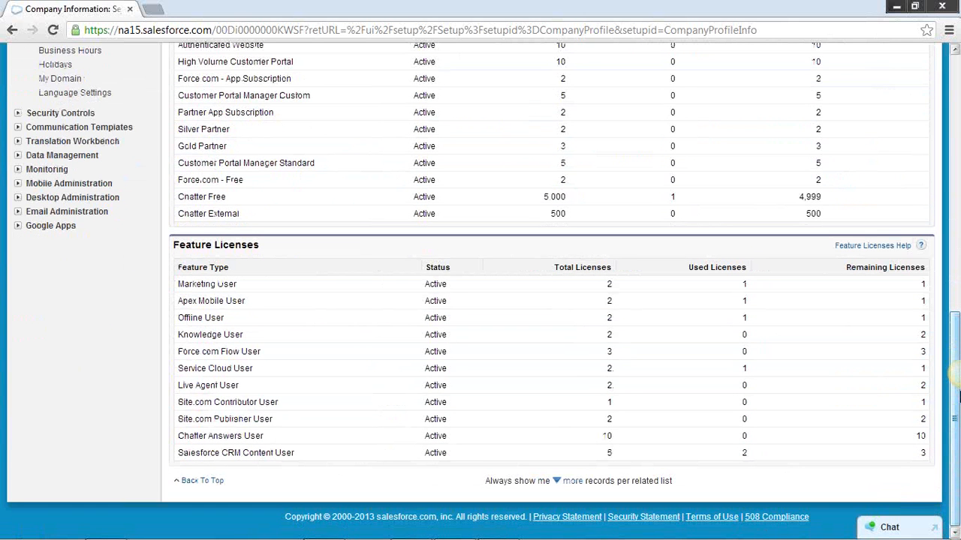
{"action": "mouse_move", "coordinate": [953, 391]}
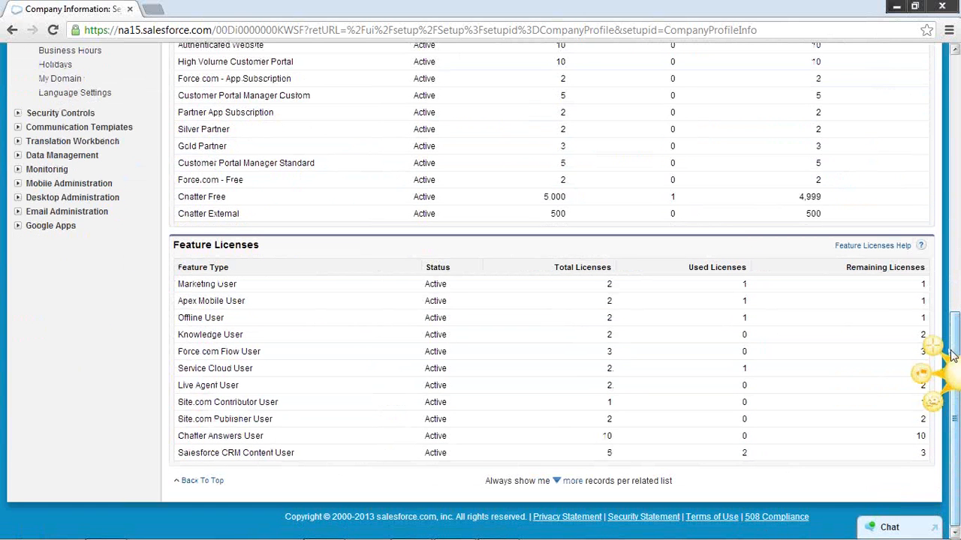
Open the Fiscal Year page under Company Profile and review the standard fiscal year settings, including start month and naming basis
{"action": "left_click", "coordinate": [954, 278]}
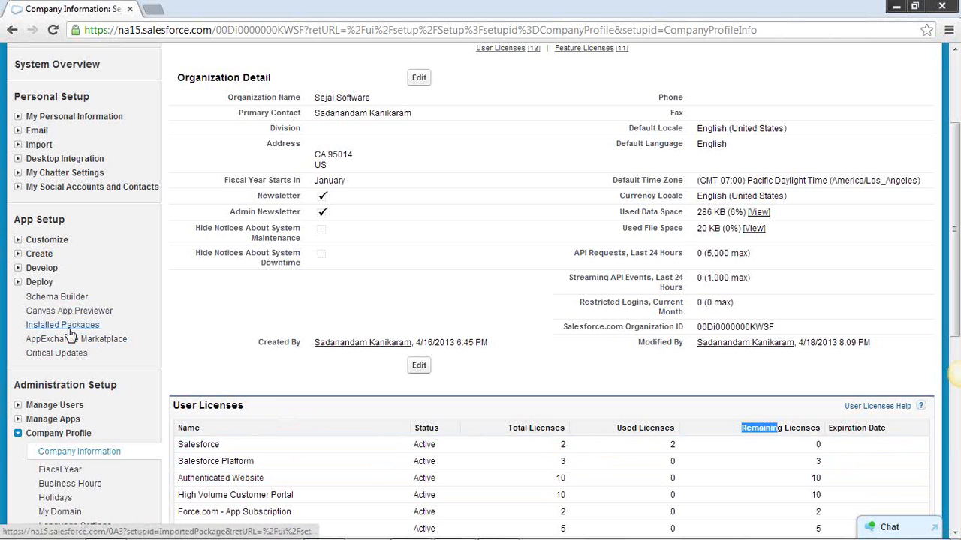
{"action": "left_click", "coordinate": [69, 471]}
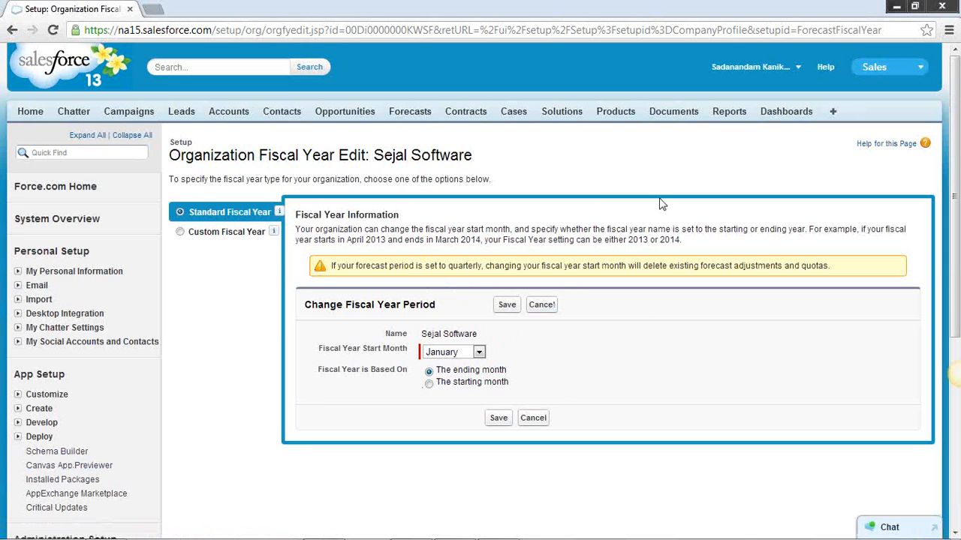
{"action": "left_click_drag", "start_coordinate": [955, 192], "coordinate": [955, 208]}
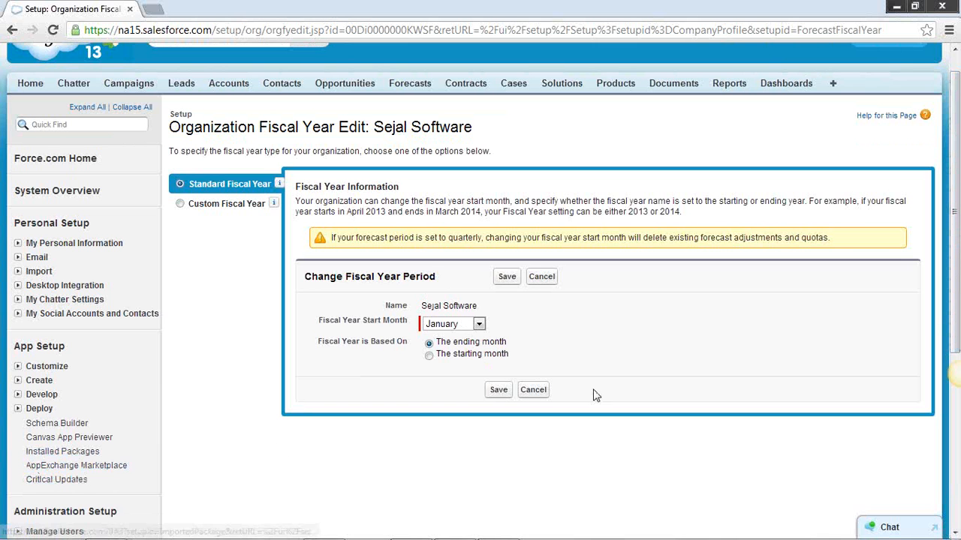
{"action": "left_click_drag", "start_coordinate": [955, 338], "coordinate": [955, 386]}
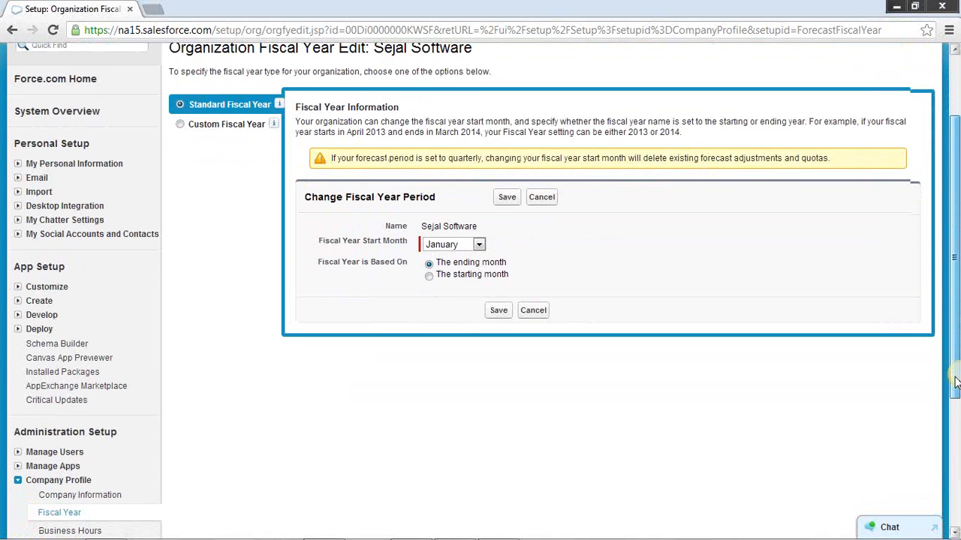
{"action": "scroll", "coordinate": [476, 438], "scroll_direction": "down", "scroll_amount": 2}
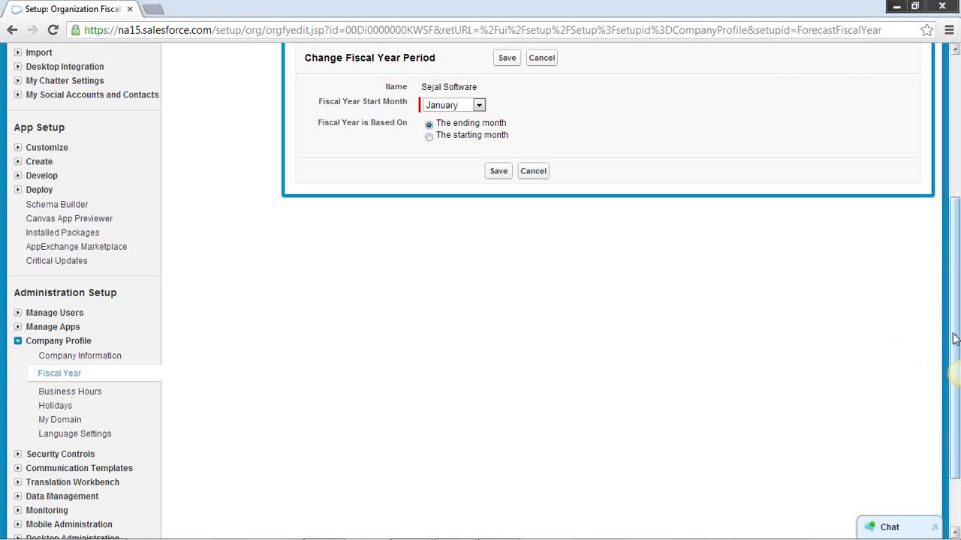
{"action": "left_click_drag", "start_coordinate": [954, 339], "coordinate": [954, 295]}
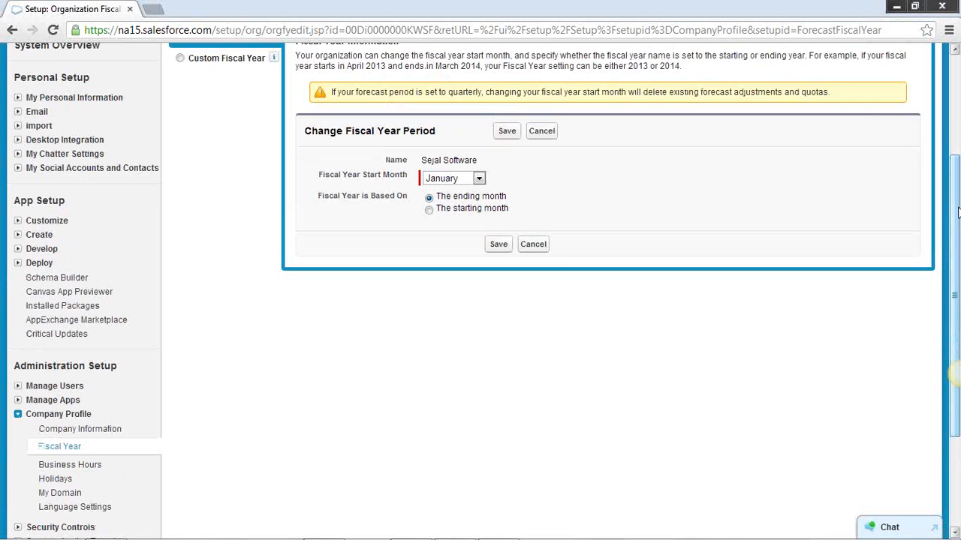
{"action": "left_click_drag", "start_coordinate": [954, 295], "coordinate": [953, 273]}
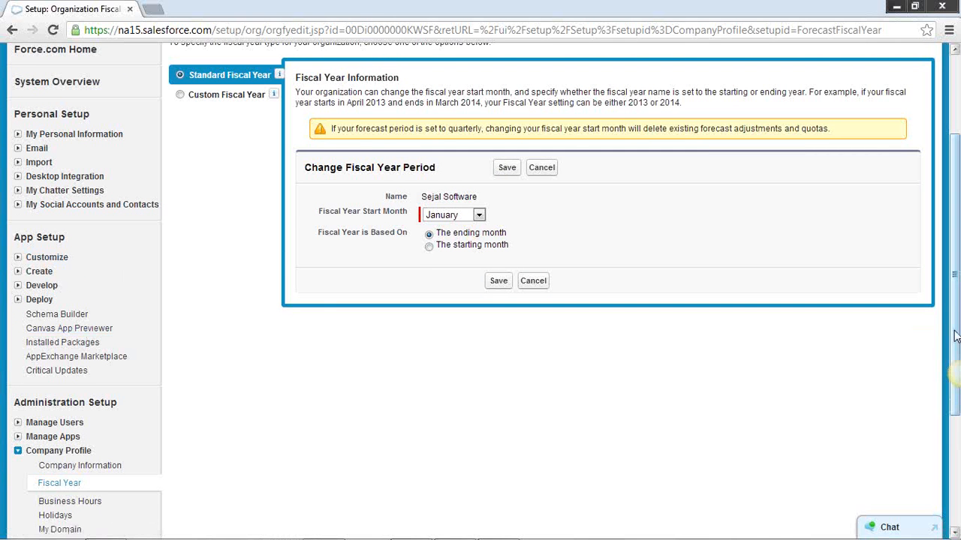
{"action": "left_click_drag", "start_coordinate": [955, 335], "coordinate": [954, 232]}
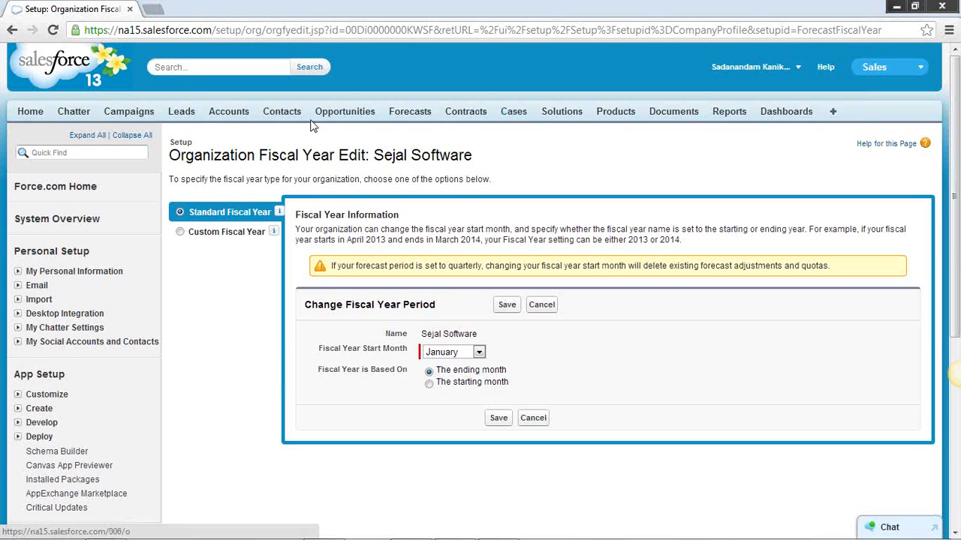
Check which apps are available besides Sales, without switching to another one
{"action": "left_click", "coordinate": [920, 70]}
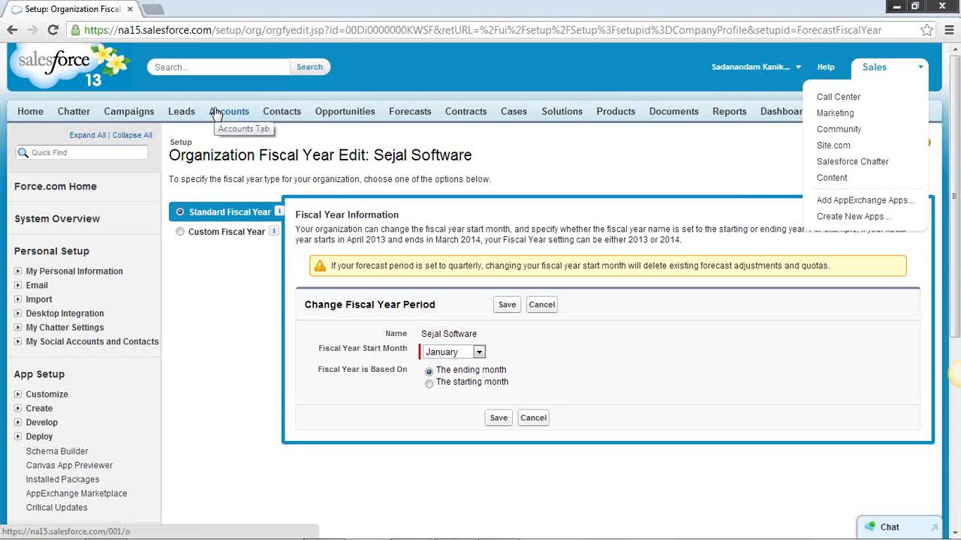
{"action": "left_click", "coordinate": [737, 158]}
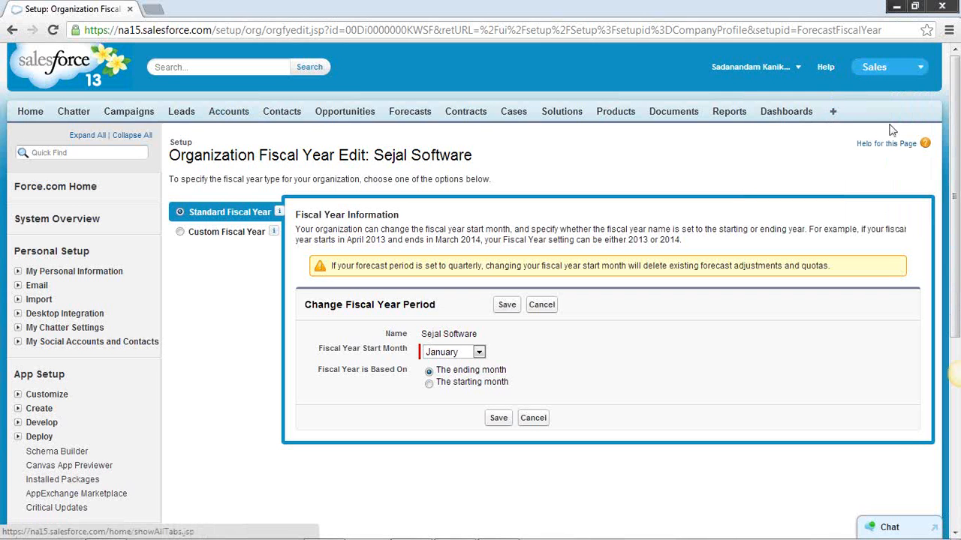
Open the Profiles list under Manage Users and filter it to profile names beginning with S
{"action": "left_click_drag", "start_coordinate": [954, 123], "coordinate": [931, 340]}
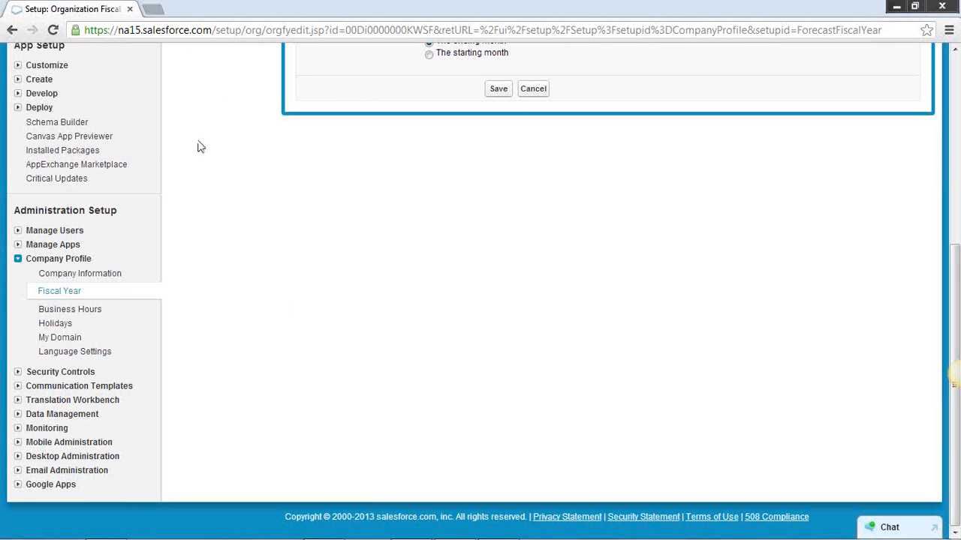
{"action": "left_click", "coordinate": [19, 233]}
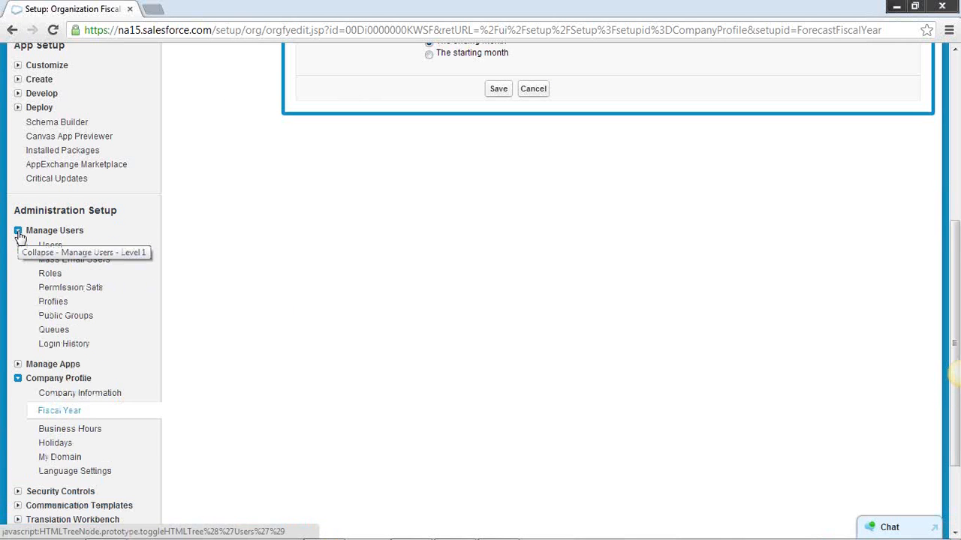
{"action": "left_click", "coordinate": [56, 304]}
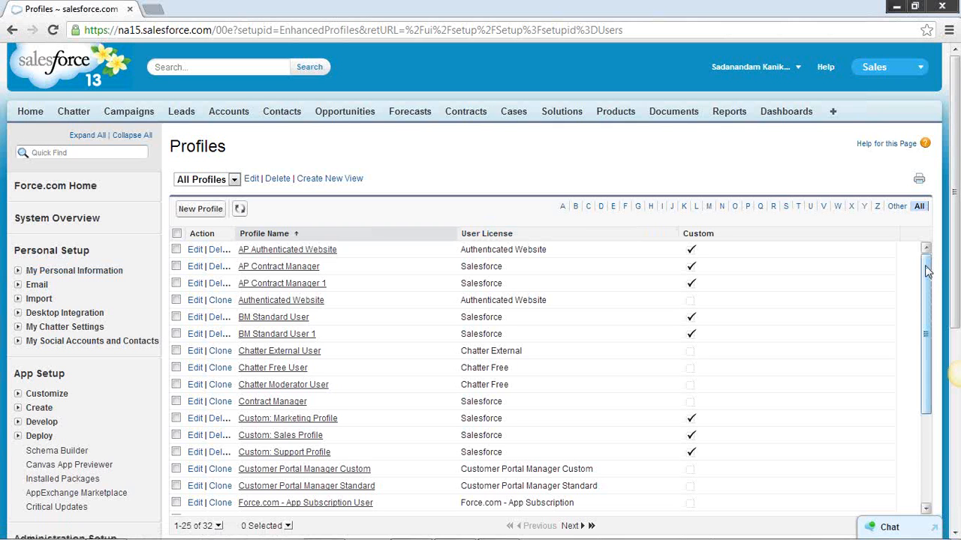
{"action": "left_click_drag", "start_coordinate": [927, 272], "coordinate": [927, 300]}
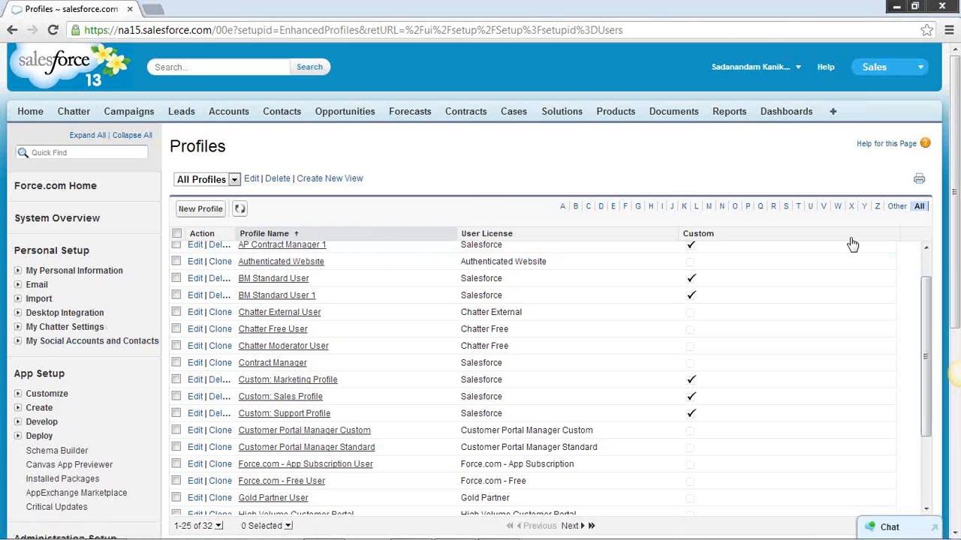
{"action": "mouse_move", "coordinate": [929, 291]}
{"action": "left_mouse_down"}
{"action": "mouse_move", "coordinate": [929, 346]}
{"action": "mouse_move", "coordinate": [929, 302]}
{"action": "left_mouse_up"}
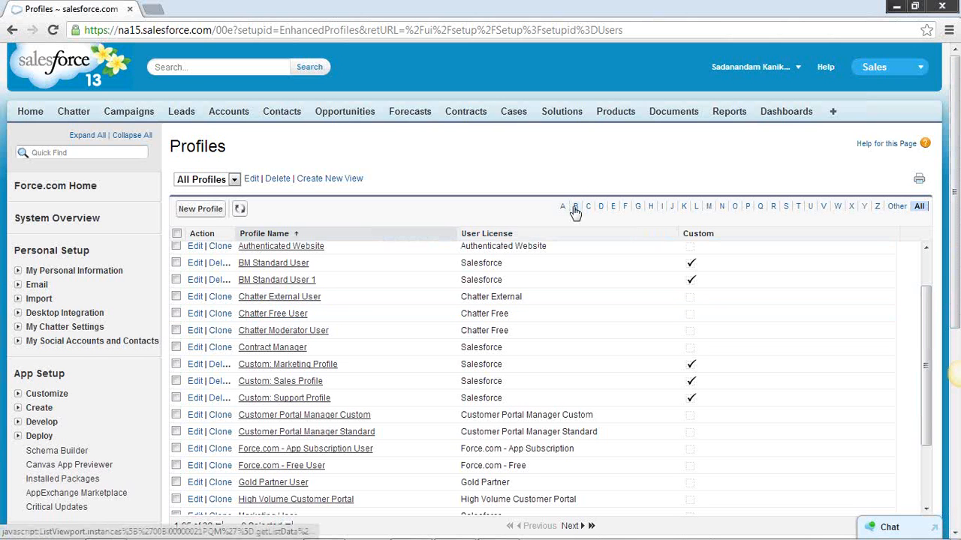
{"action": "left_click", "coordinate": [785, 208]}
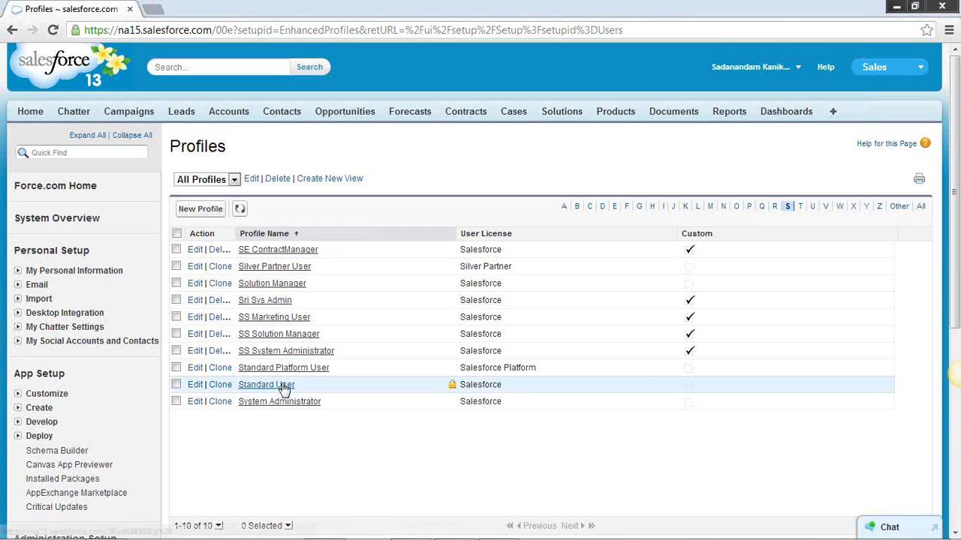
Clone the Standard User profile, name the new profile "AP Standard User" and save it
{"action": "left_click", "coordinate": [222, 386]}
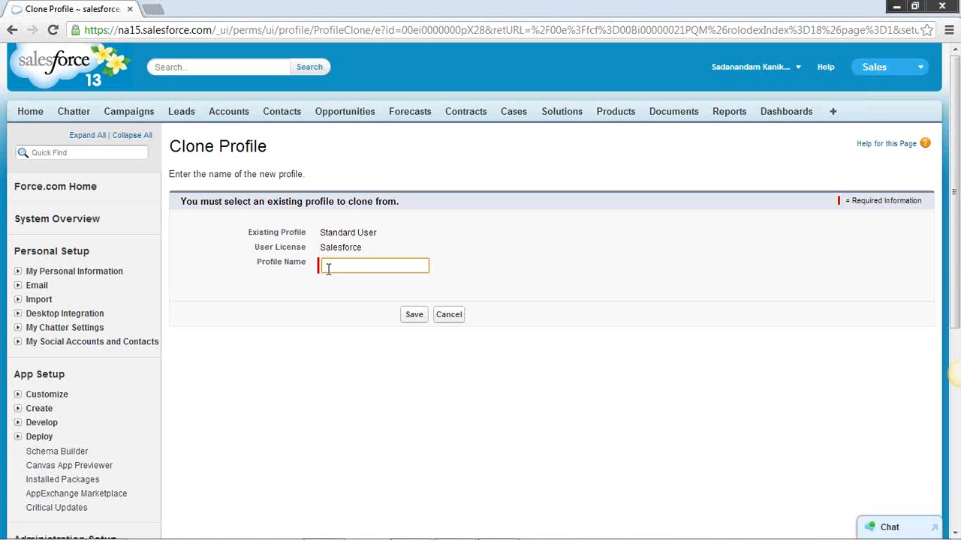
{"action": "type", "text": "AP"}
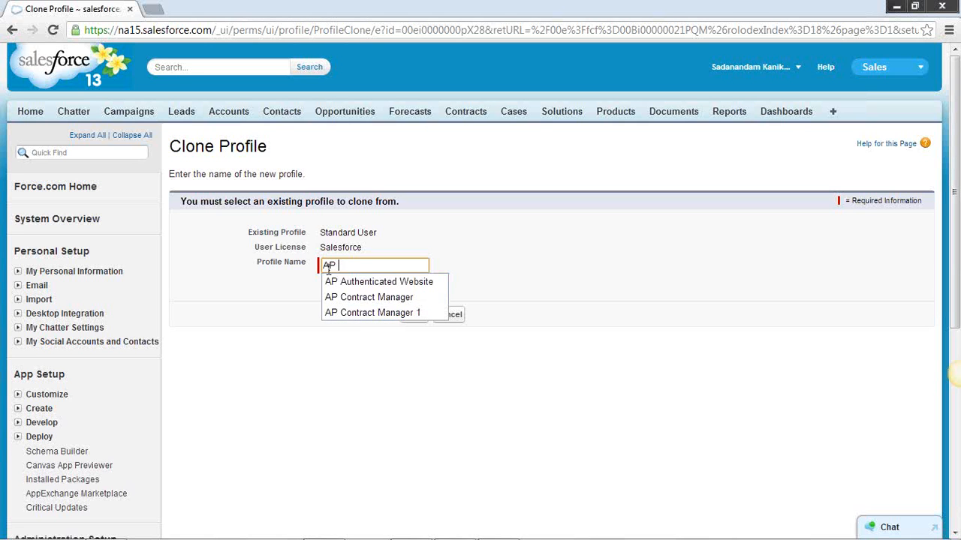
{"action": "type", "text": " Stan"}
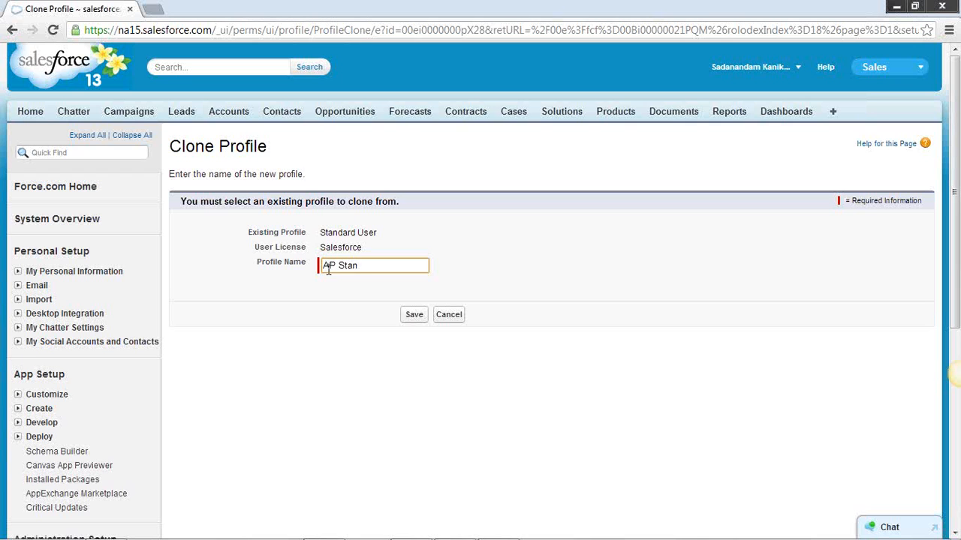
{"action": "type", "text": "adr"}
{"action": "key", "text": "BackSpace"}
{"action": "key", "text": "BackSpace"}
{"action": "key", "text": "BackSpace"}
{"action": "key", "text": "BackSpace"}
{"action": "type", "text": "ndard User"}
{"action": "left_click", "coordinate": [414, 314]}
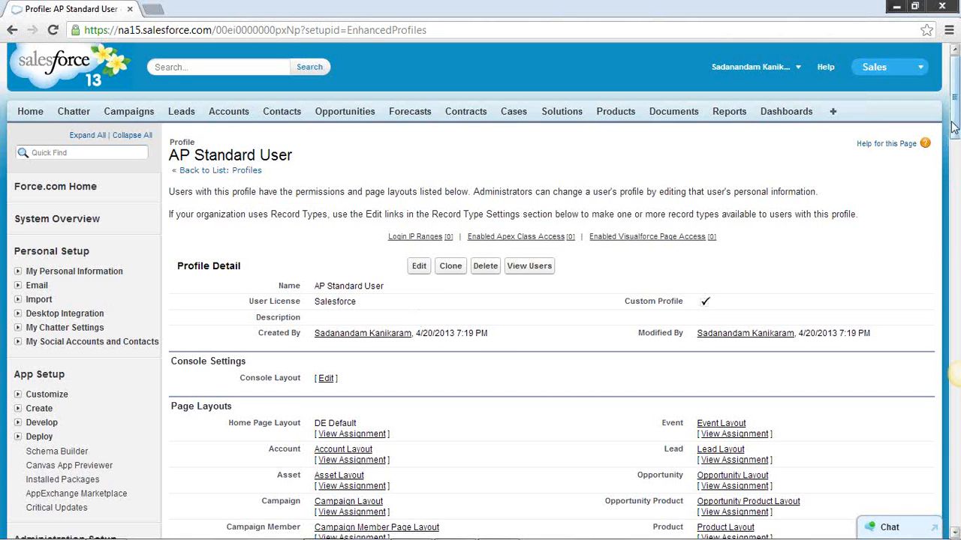
Review the AP Standard User profile's page layouts, field-level security, custom app settings, tab settings, record type settings and administrative permissions
{"action": "left_click_drag", "start_coordinate": [953, 129], "coordinate": [955, 194]}
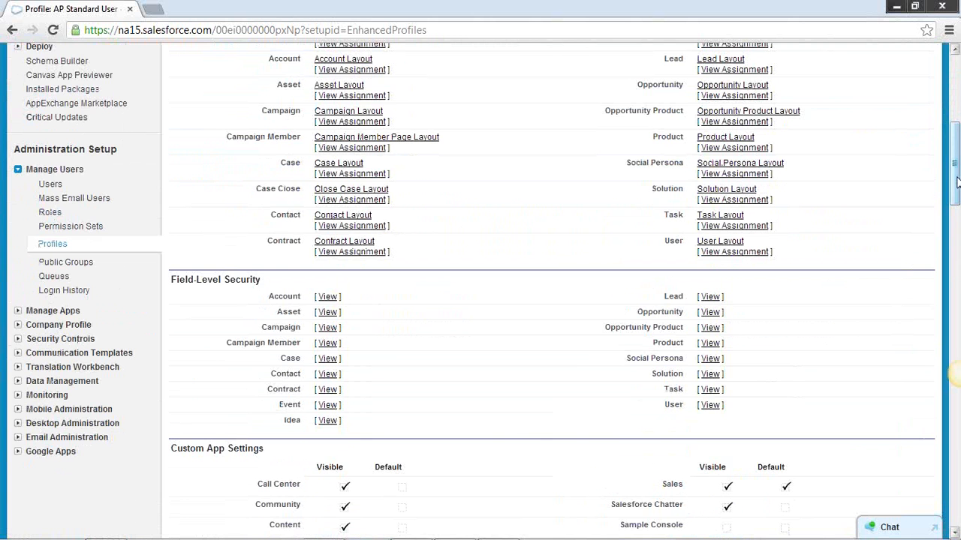
{"action": "left_click_drag", "start_coordinate": [958, 183], "coordinate": [959, 142]}
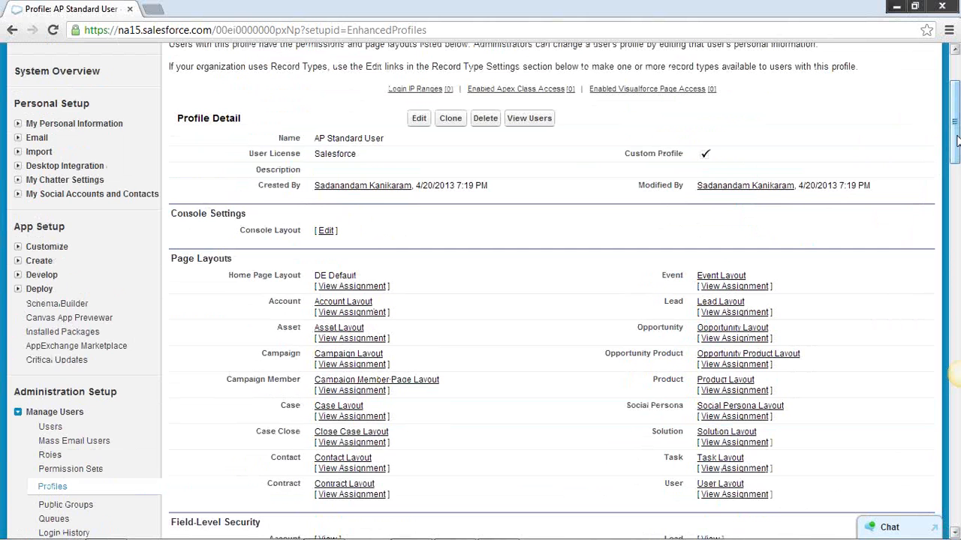
{"action": "left_click_drag", "start_coordinate": [958, 141], "coordinate": [956, 199]}
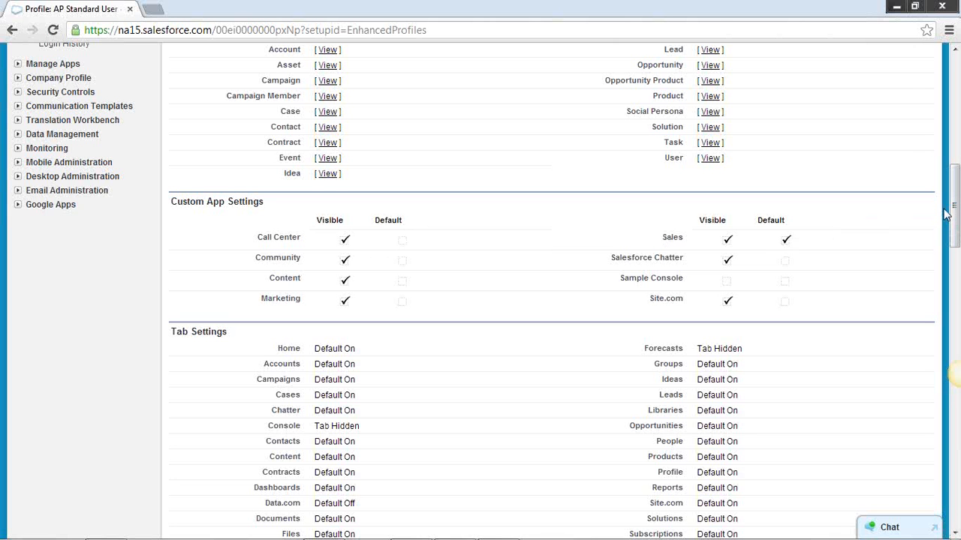
{"action": "left_click_drag", "start_coordinate": [953, 212], "coordinate": [951, 271]}
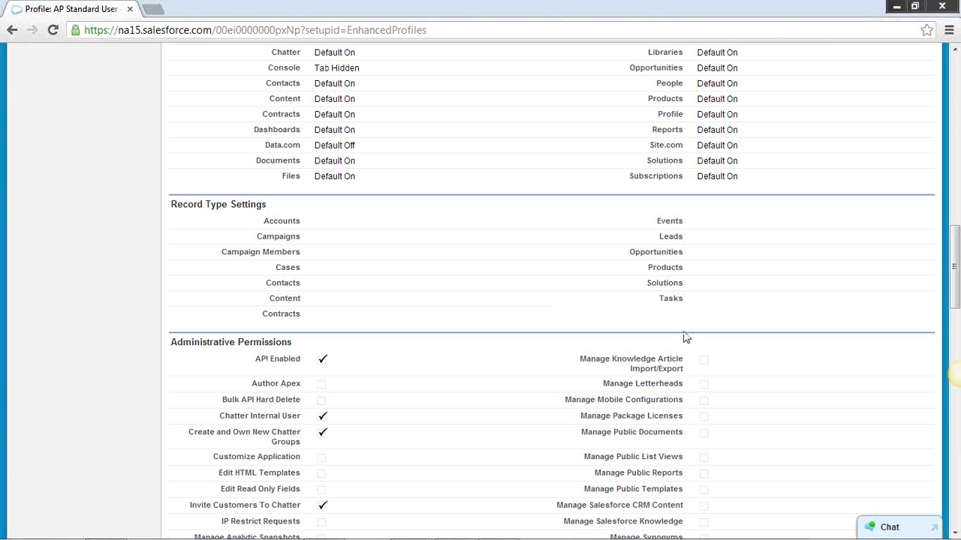
{"action": "left_click_drag", "start_coordinate": [952, 272], "coordinate": [953, 96]}
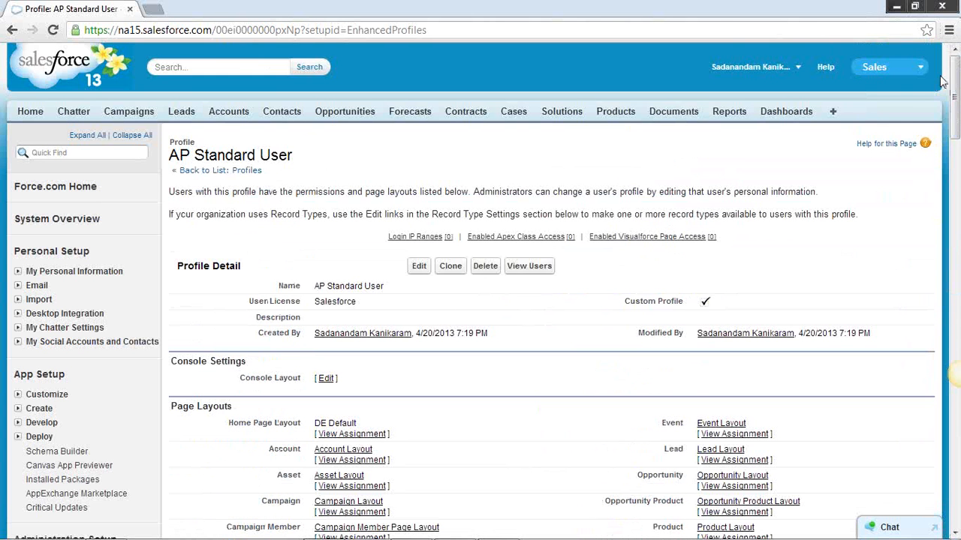
{"action": "left_click_drag", "start_coordinate": [953, 96], "coordinate": [953, 266]}
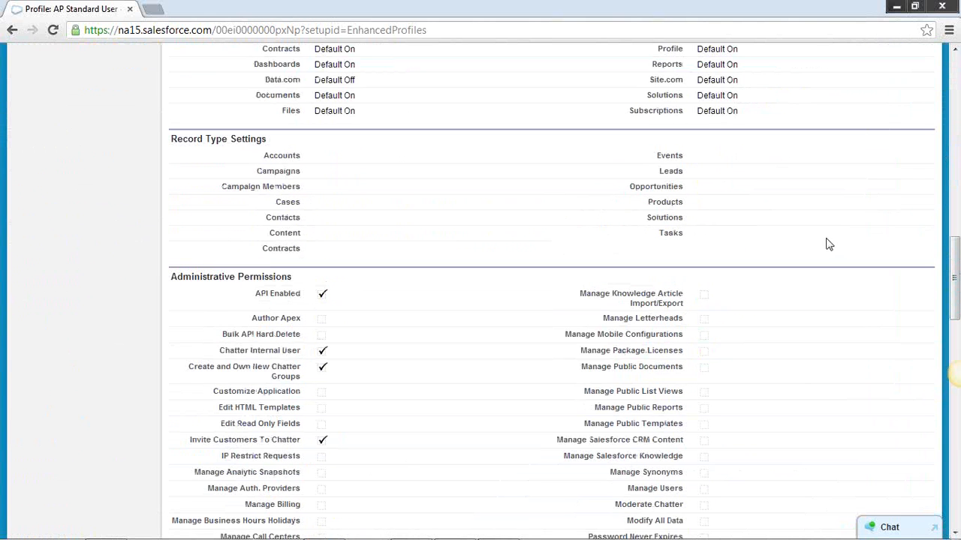
{"action": "scroll", "coordinate": [828, 245], "scroll_direction": "up", "scroll_amount": 3}
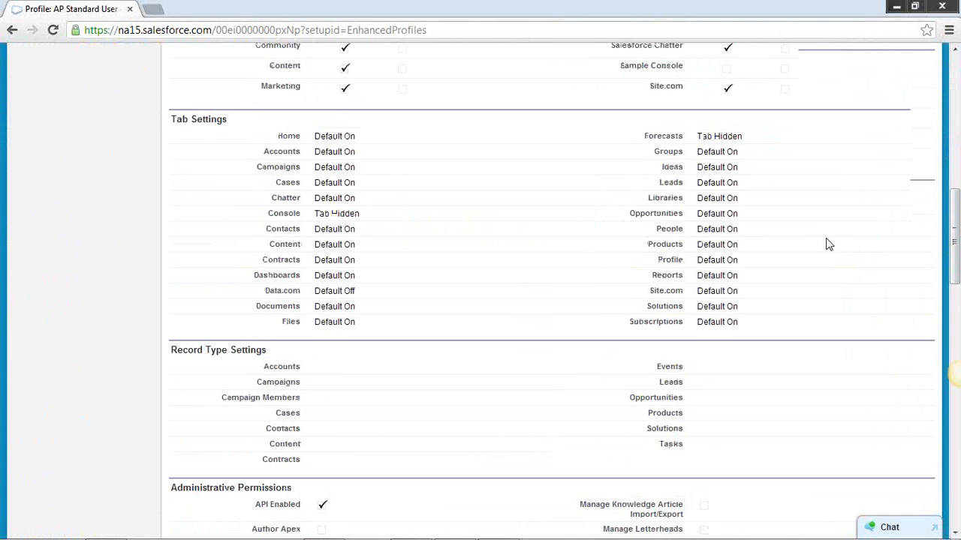
{"action": "scroll", "coordinate": [829, 244], "scroll_direction": "up", "scroll_amount": 3}
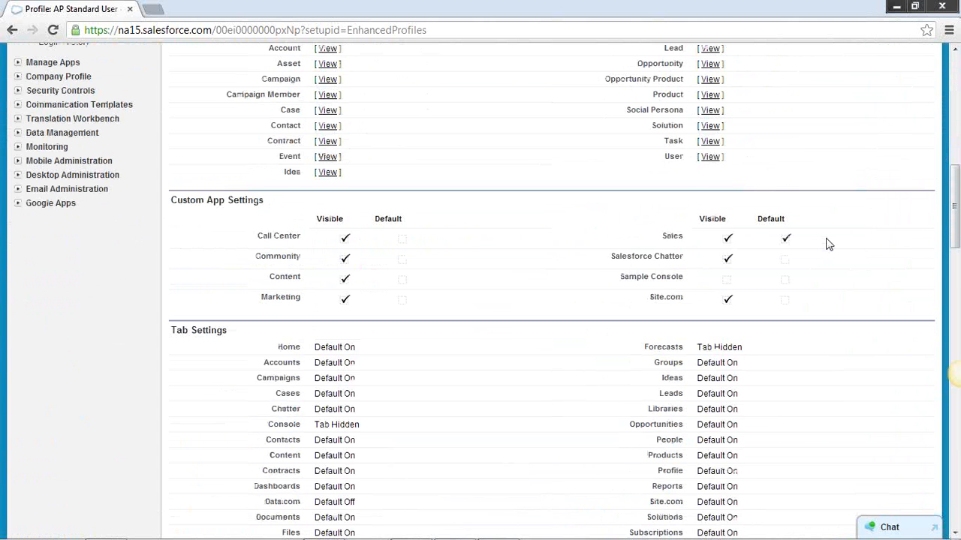
{"action": "scroll", "coordinate": [829, 245], "scroll_direction": "up", "scroll_amount": 4}
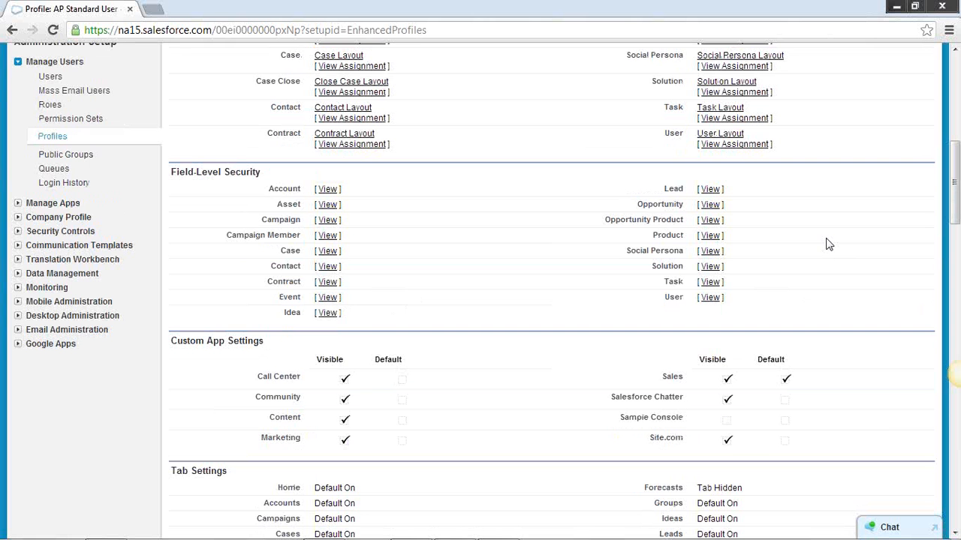
{"action": "scroll", "coordinate": [831, 233], "scroll_direction": "up", "scroll_amount": 1}
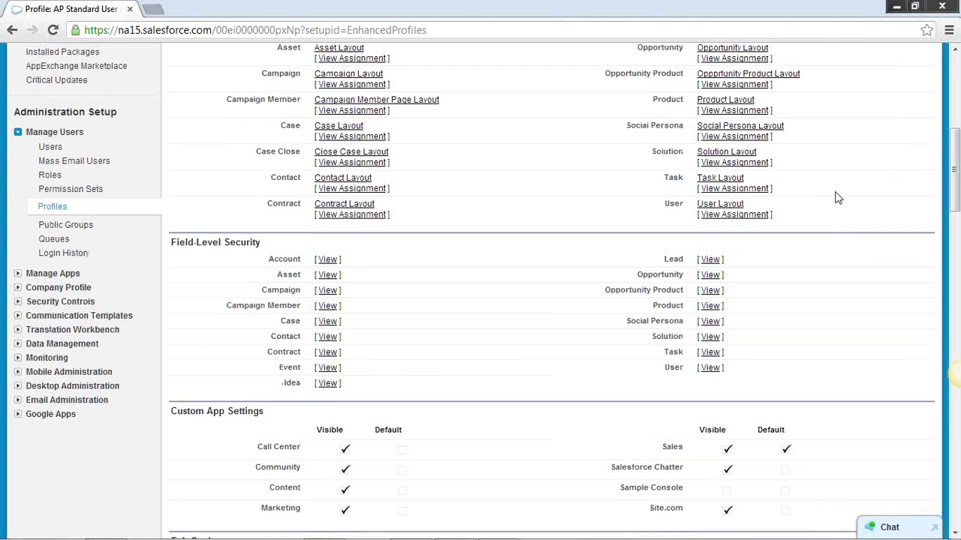
{"action": "scroll", "coordinate": [839, 205], "scroll_direction": "up", "scroll_amount": 2}
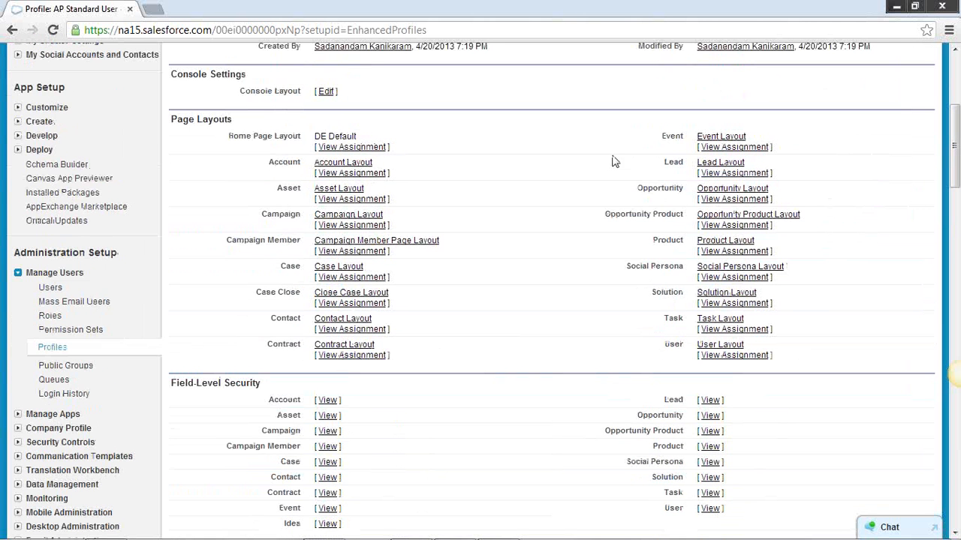
{"action": "scroll", "coordinate": [573, 181], "scroll_direction": "up", "scroll_amount": 2}
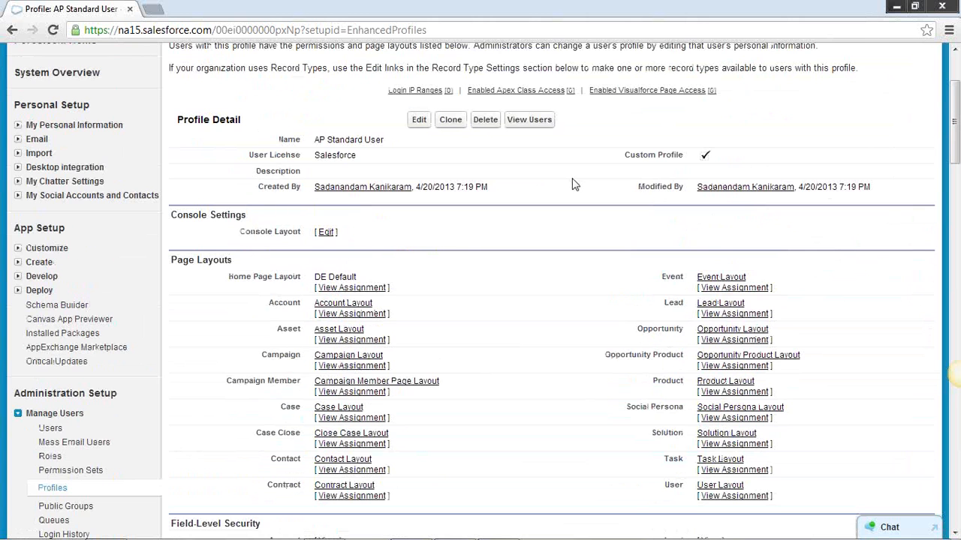
{"action": "scroll", "coordinate": [579, 194], "scroll_direction": "up", "scroll_amount": 1}
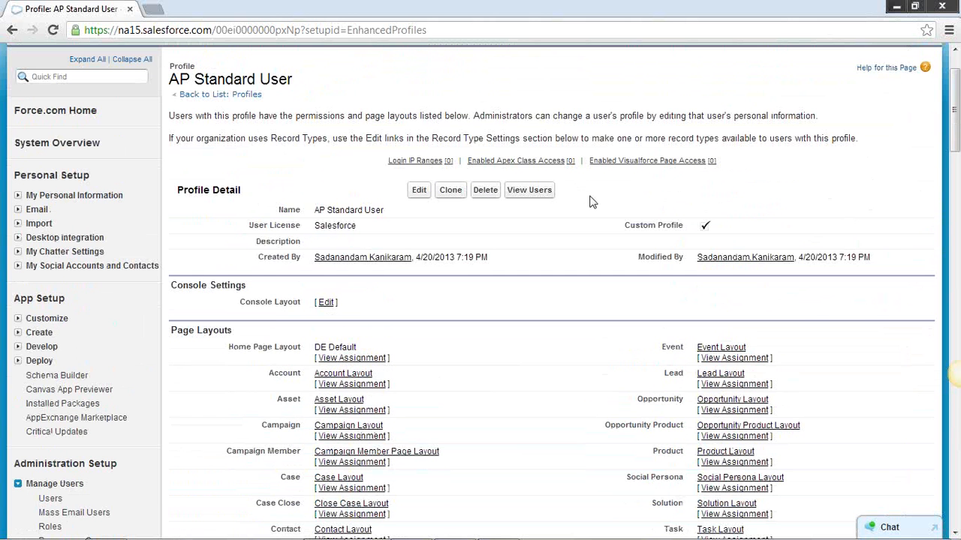
{"action": "scroll", "coordinate": [591, 228], "scroll_direction": "down", "scroll_amount": 1}
{"action": "scroll", "coordinate": [556, 212], "scroll_direction": "up", "scroll_amount": 1}
{"action": "scroll", "coordinate": [360, 207], "scroll_direction": "down", "scroll_amount": 2}
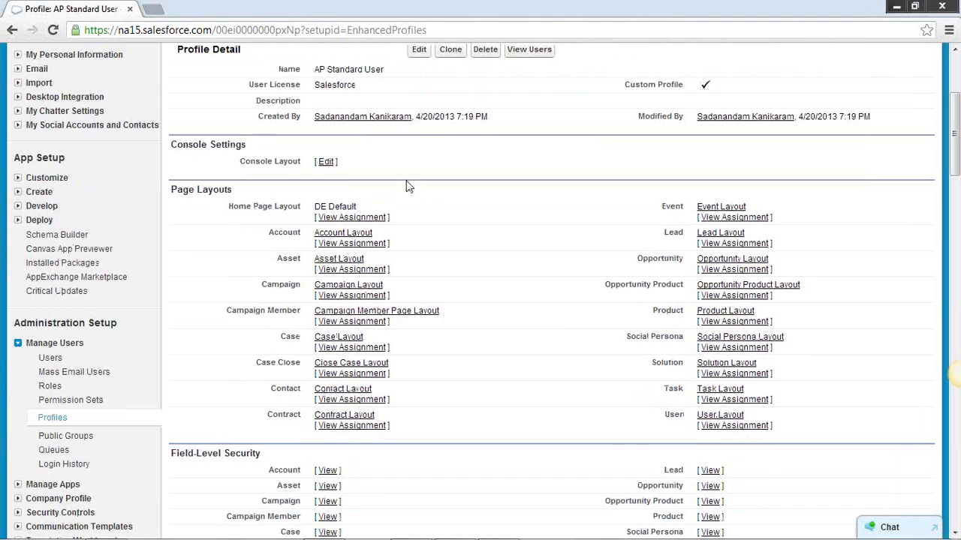
{"action": "scroll", "coordinate": [409, 186], "scroll_direction": "up", "scroll_amount": 1}
{"action": "scroll", "coordinate": [578, 221], "scroll_direction": "down", "scroll_amount": 2}
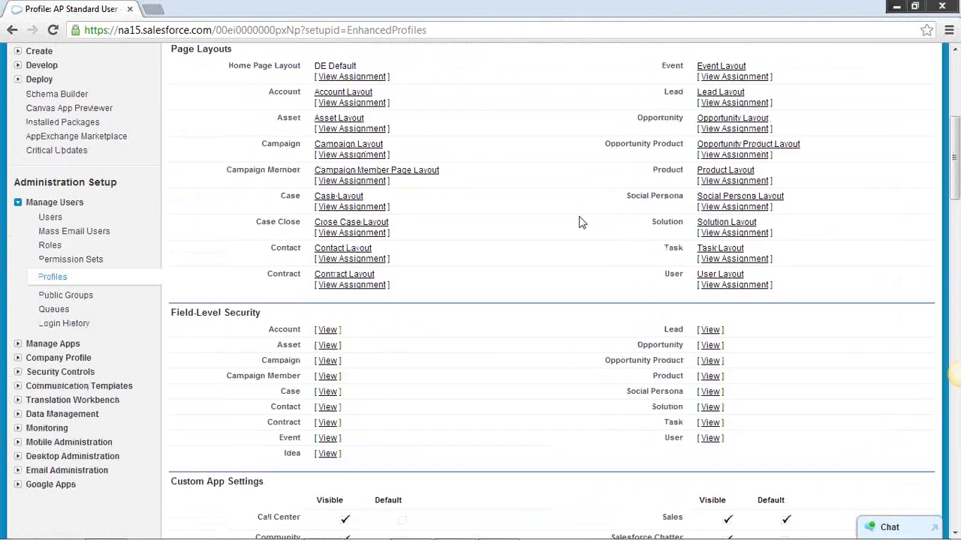
Review the AP Standard User profile's general user permissions and its standard object permissions for read, create, edit and delete access
{"action": "scroll", "coordinate": [574, 222], "scroll_direction": "down", "scroll_amount": 6}
{"action": "scroll", "coordinate": [575, 224], "scroll_direction": "down", "scroll_amount": 13}
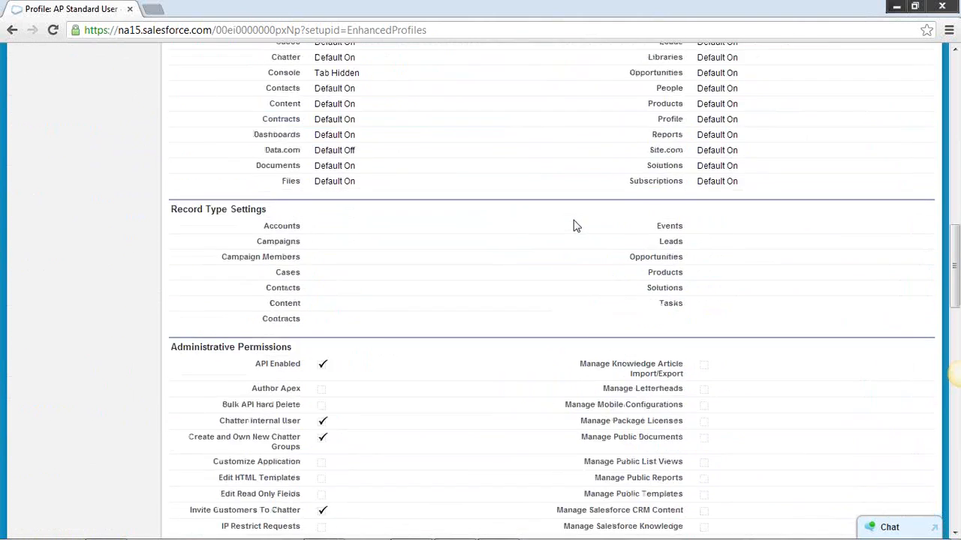
{"action": "scroll", "coordinate": [414, 253], "scroll_direction": "down", "scroll_amount": 6}
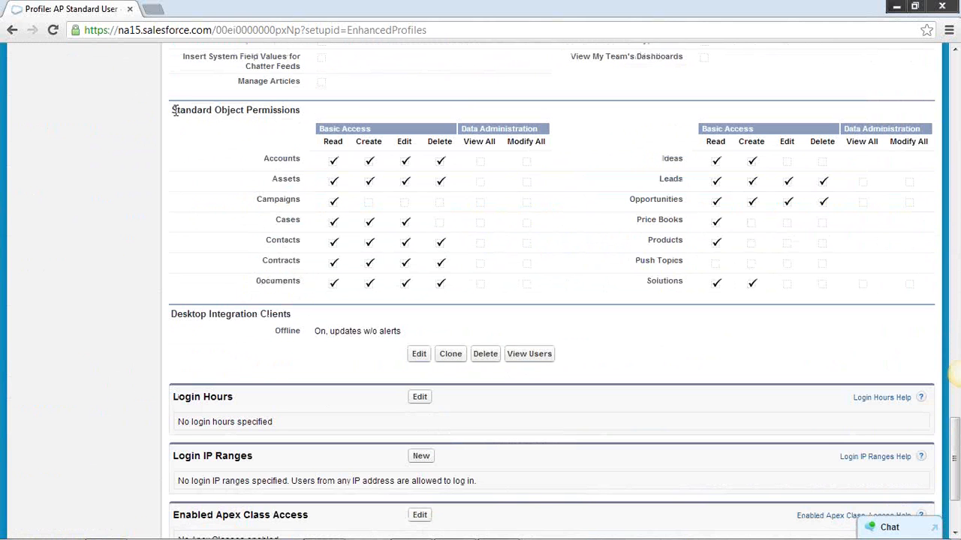
{"action": "left_click_drag", "start_coordinate": [172, 110], "coordinate": [229, 111]}
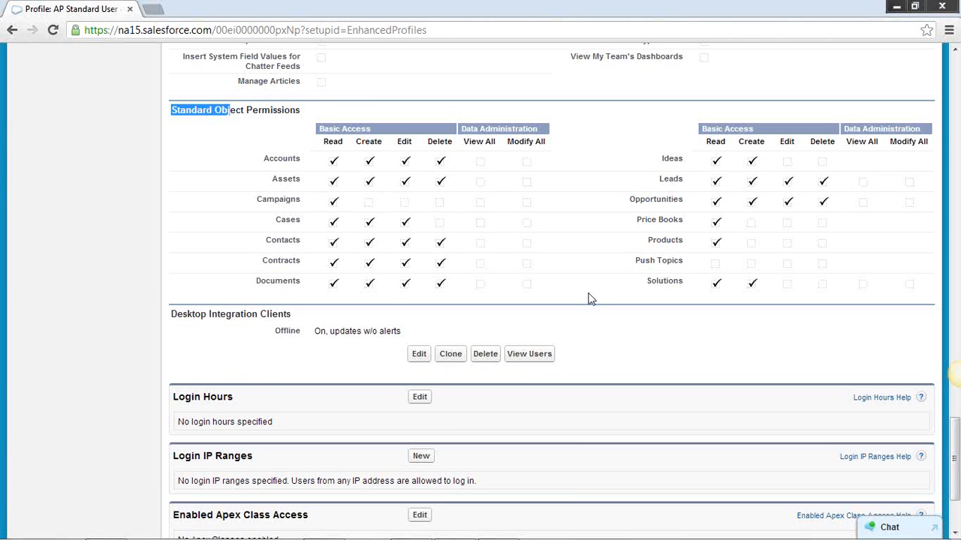
{"action": "scroll", "coordinate": [589, 295], "scroll_direction": "up", "scroll_amount": 6}
{"action": "scroll", "coordinate": [507, 267], "scroll_direction": "up", "scroll_amount": 12}
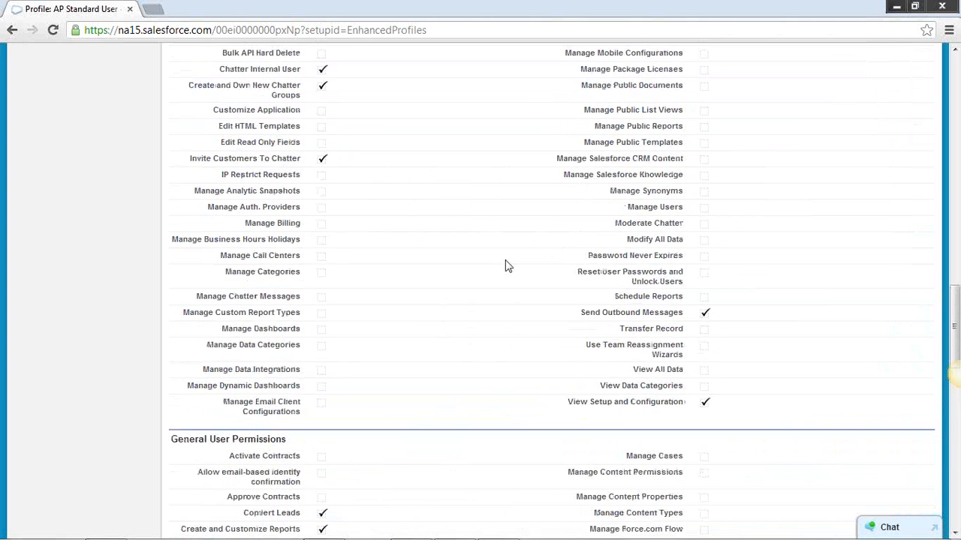
{"action": "scroll", "coordinate": [507, 267], "scroll_direction": "down", "scroll_amount": 2}
{"action": "scroll", "coordinate": [508, 267], "scroll_direction": "up", "scroll_amount": 2}
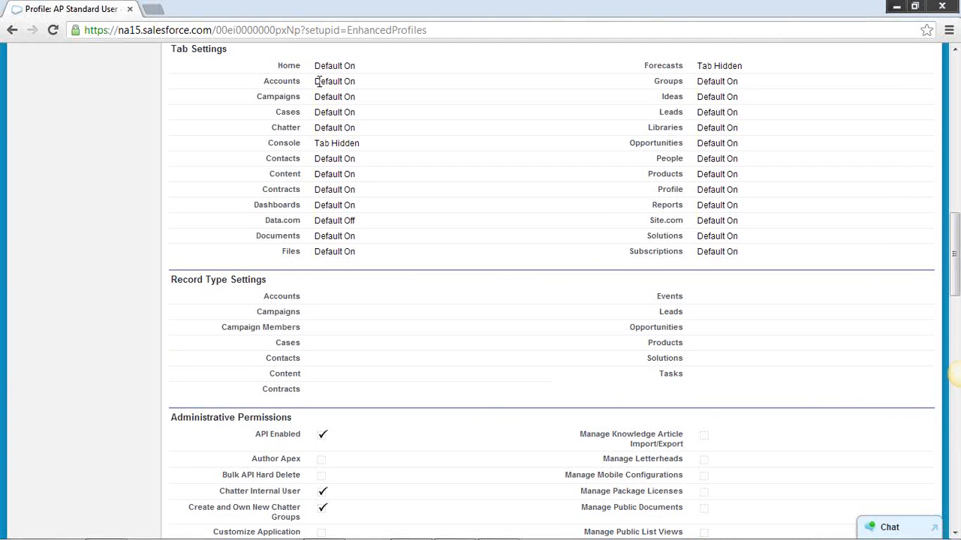
Open the AP Standard User profile for editing and examine its tab settings and custom app visibility options
{"action": "left_click_drag", "start_coordinate": [317, 80], "coordinate": [382, 95]}
{"action": "scroll", "coordinate": [463, 134], "scroll_direction": "up", "scroll_amount": 3}
{"action": "scroll", "coordinate": [463, 133], "scroll_direction": "up", "scroll_amount": 9}
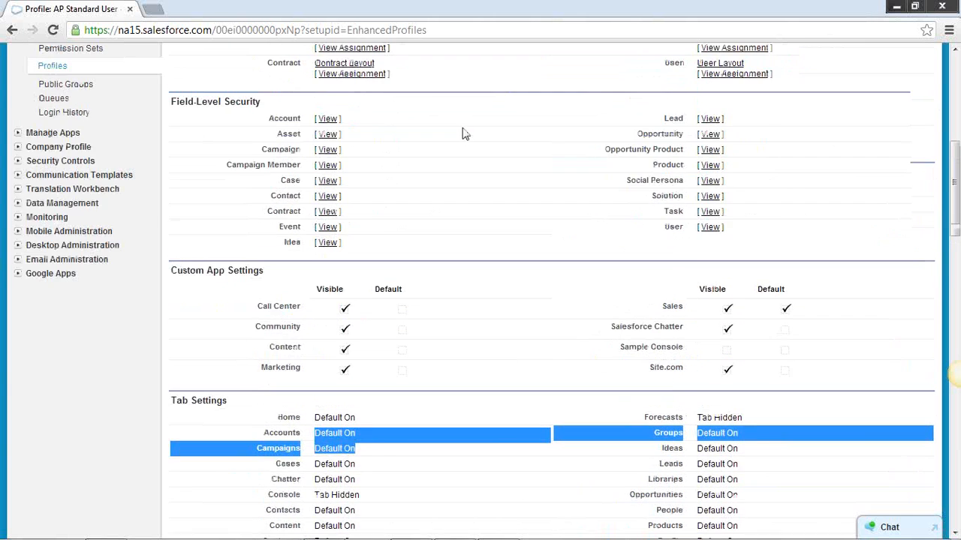
{"action": "left_click", "coordinate": [419, 189]}
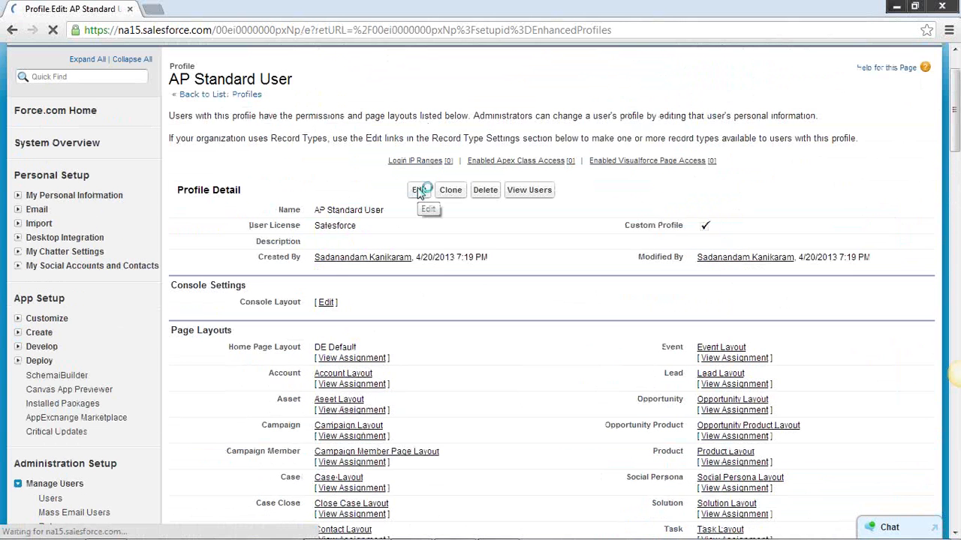
{"action": "scroll", "coordinate": [593, 220], "scroll_direction": "down", "scroll_amount": 3}
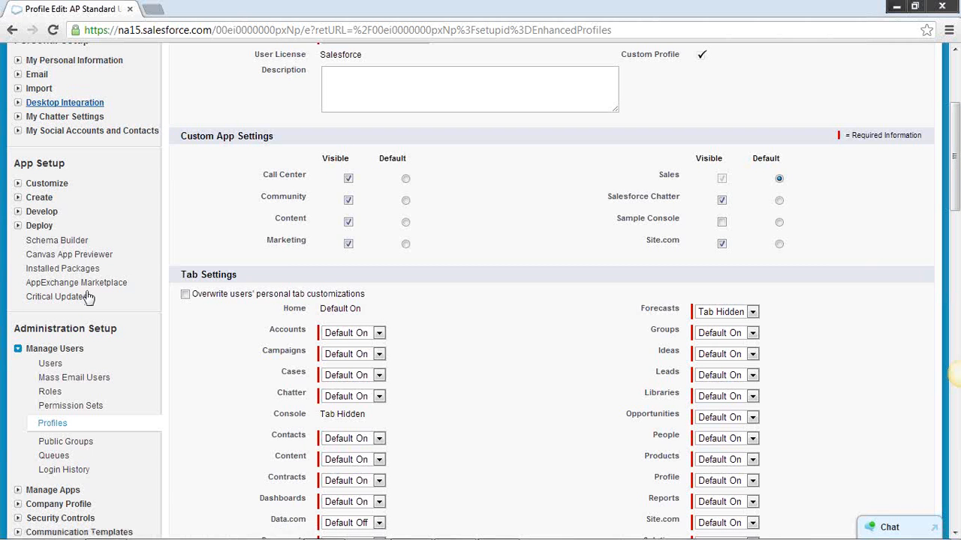
{"action": "scroll", "coordinate": [173, 268], "scroll_direction": "up", "scroll_amount": 3}
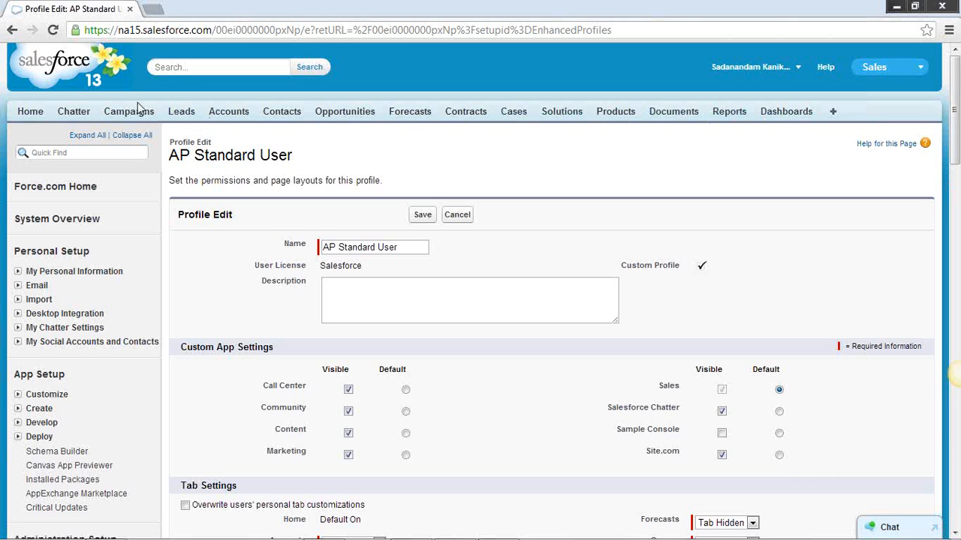
Switch to the Marketing app, view all available tabs, and return to its home page
{"action": "left_click", "coordinate": [923, 70]}
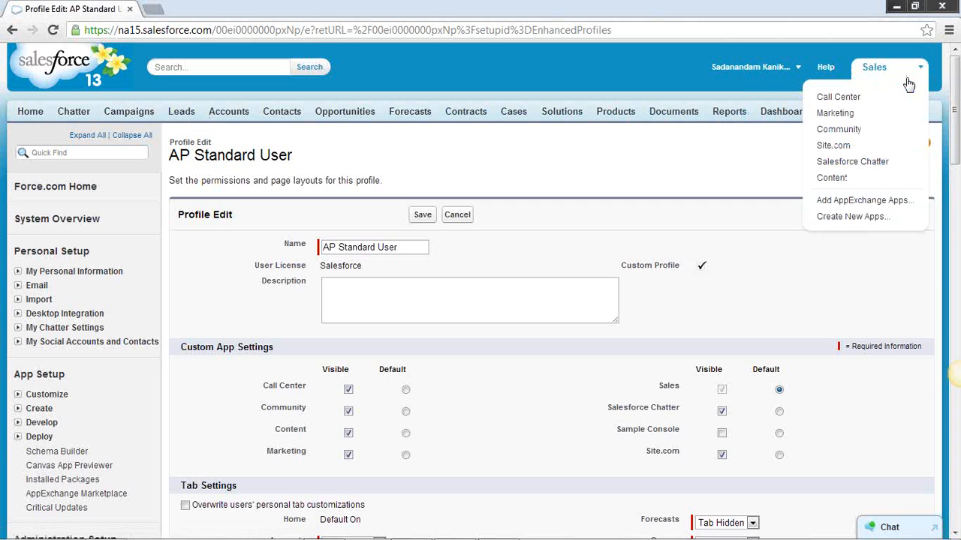
{"action": "left_click", "coordinate": [831, 114]}
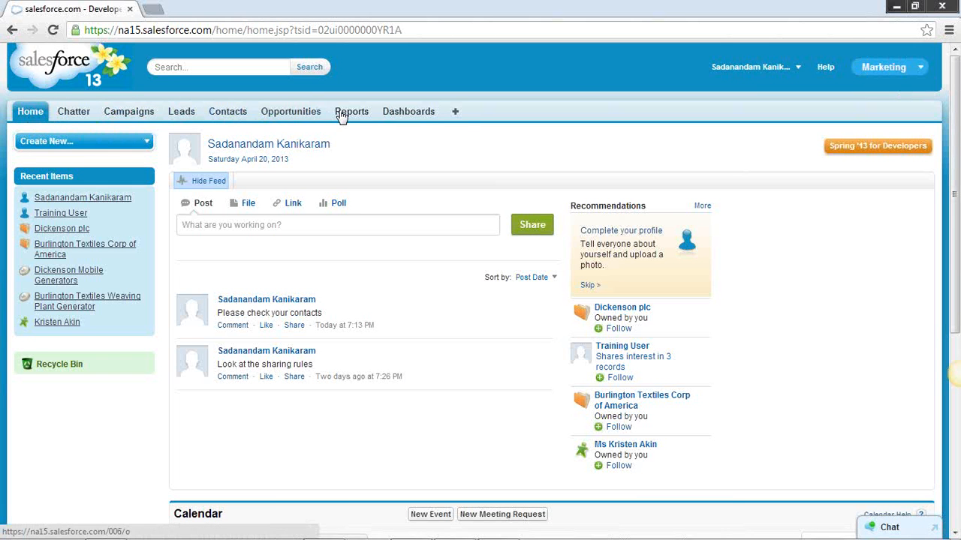
{"action": "left_click", "coordinate": [455, 112]}
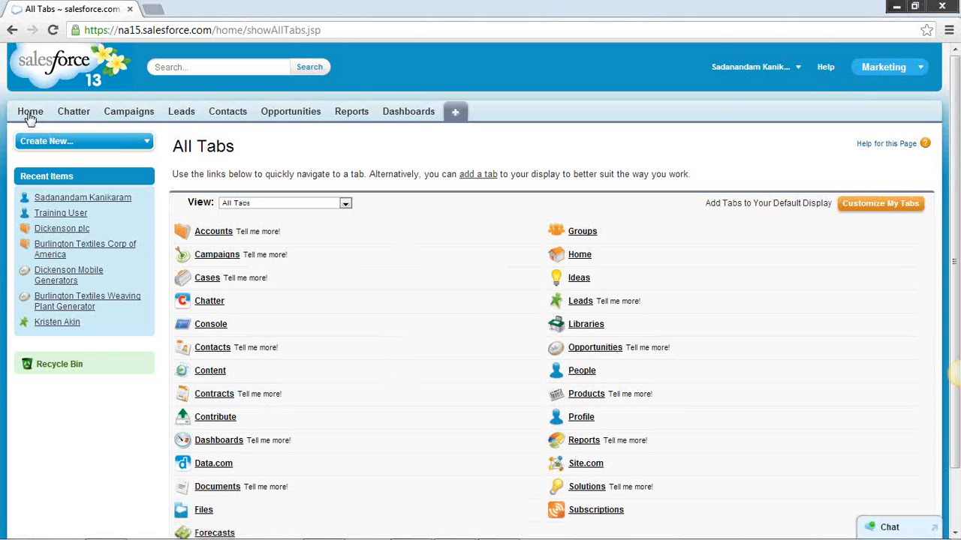
{"action": "left_click", "coordinate": [24, 112]}
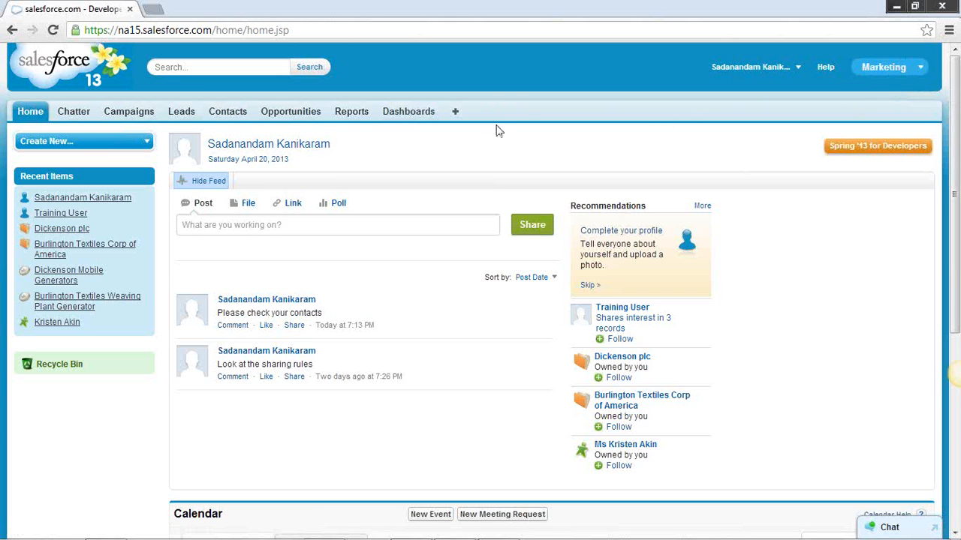
Open Setup and bring up the list of apps defined in the organization
{"action": "left_click", "coordinate": [798, 69]}
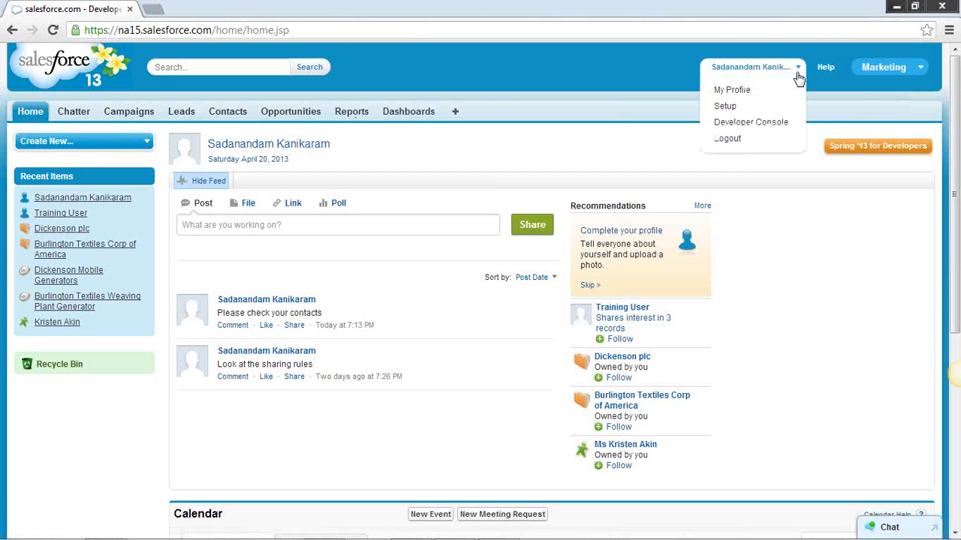
{"action": "left_click", "coordinate": [725, 107]}
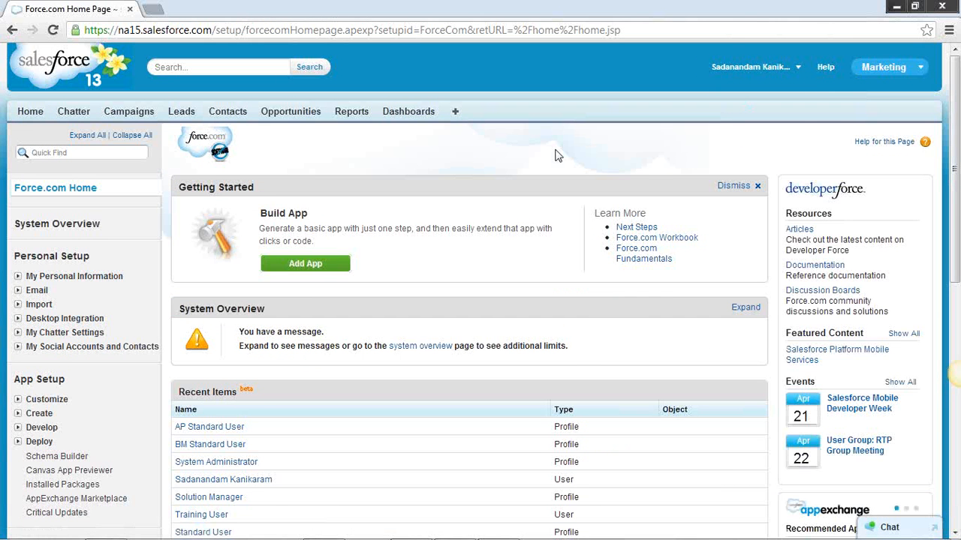
{"action": "scroll", "coordinate": [555, 155], "scroll_direction": "down", "scroll_amount": 1}
{"action": "scroll", "coordinate": [555, 155], "scroll_direction": "down", "scroll_amount": 1}
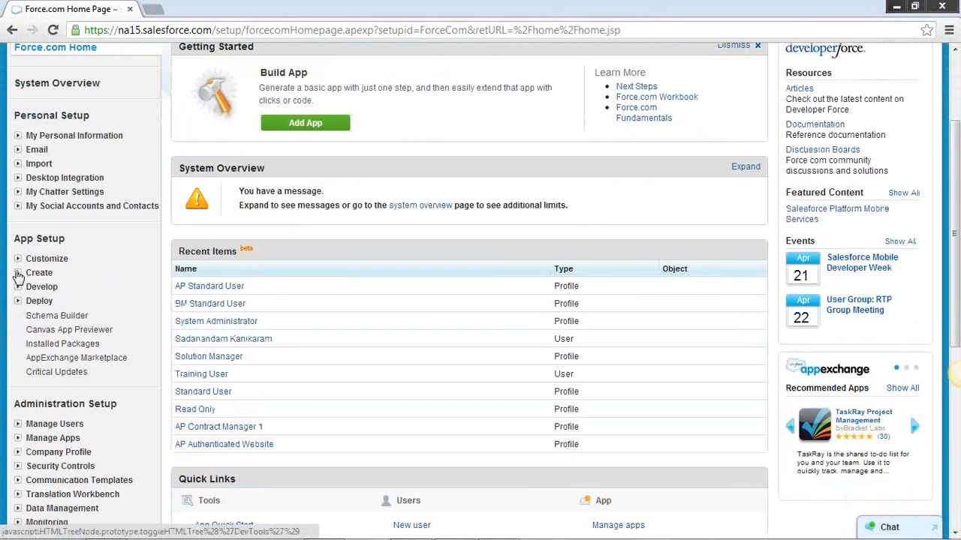
{"action": "left_click", "coordinate": [18, 274]}
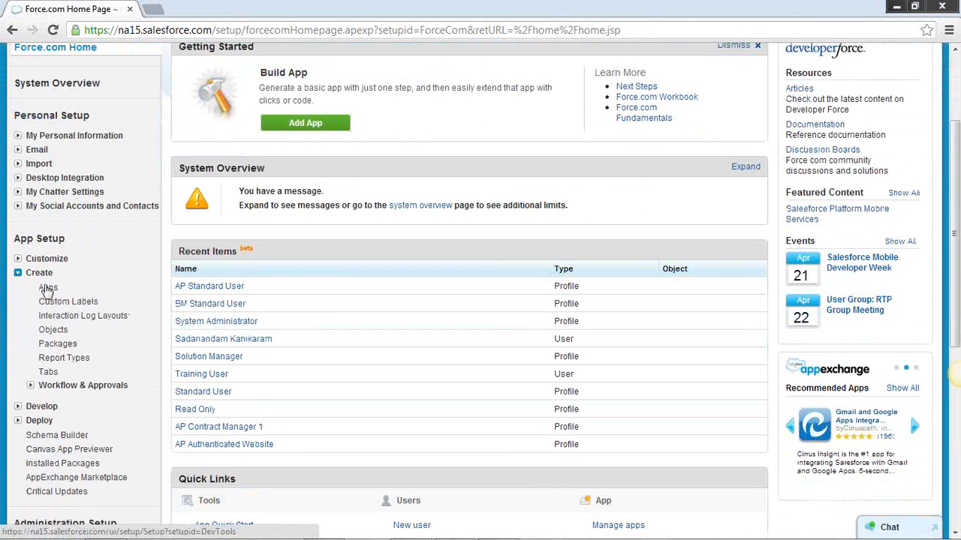
{"action": "left_click", "coordinate": [47, 289]}
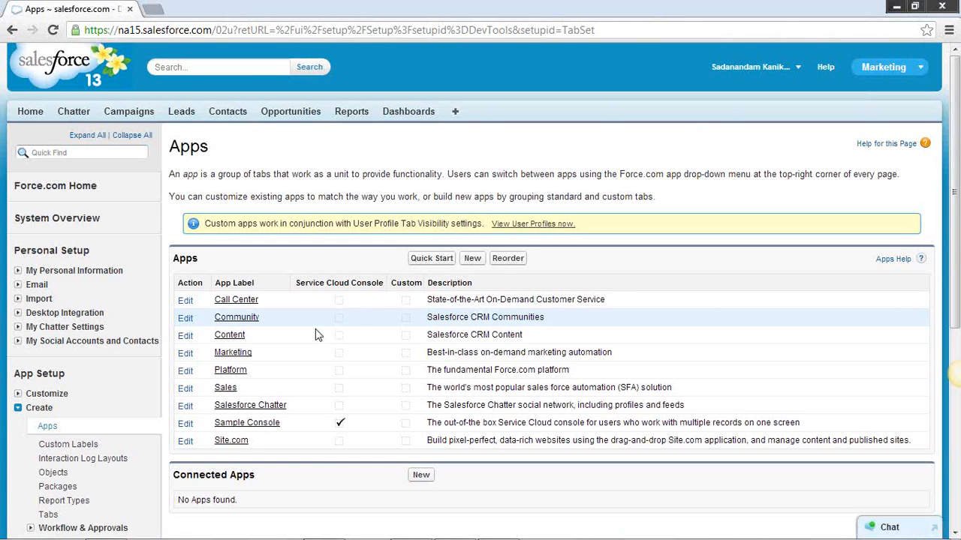
Open the Marketing app's details and examine which tabs it includes
{"action": "left_click", "coordinate": [235, 354]}
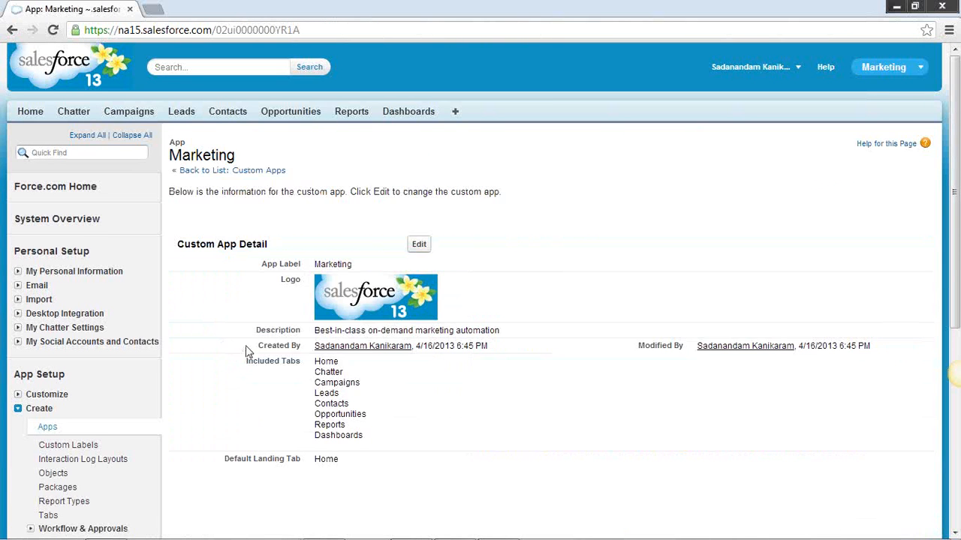
{"action": "scroll", "coordinate": [363, 338], "scroll_direction": "down", "scroll_amount": 1}
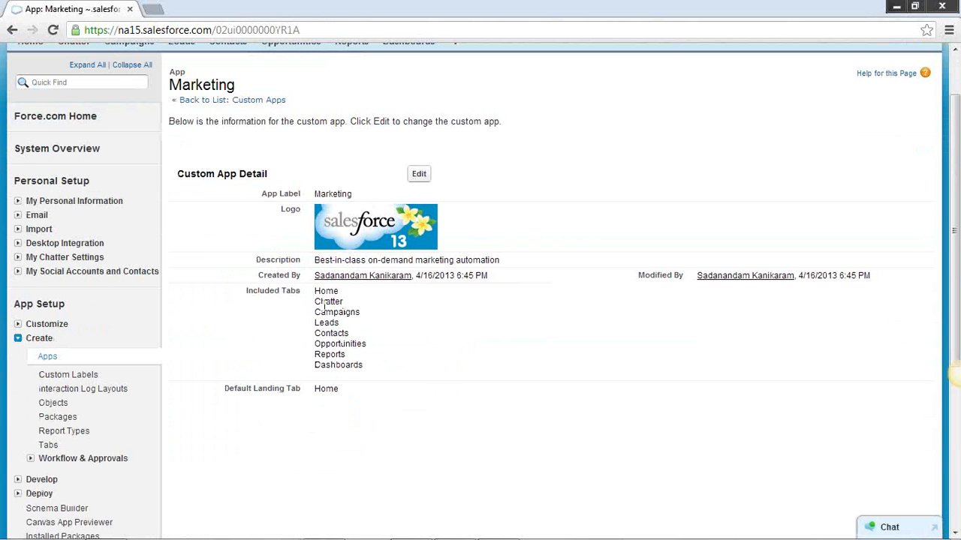
{"action": "left_click_drag", "start_coordinate": [314, 297], "coordinate": [368, 367]}
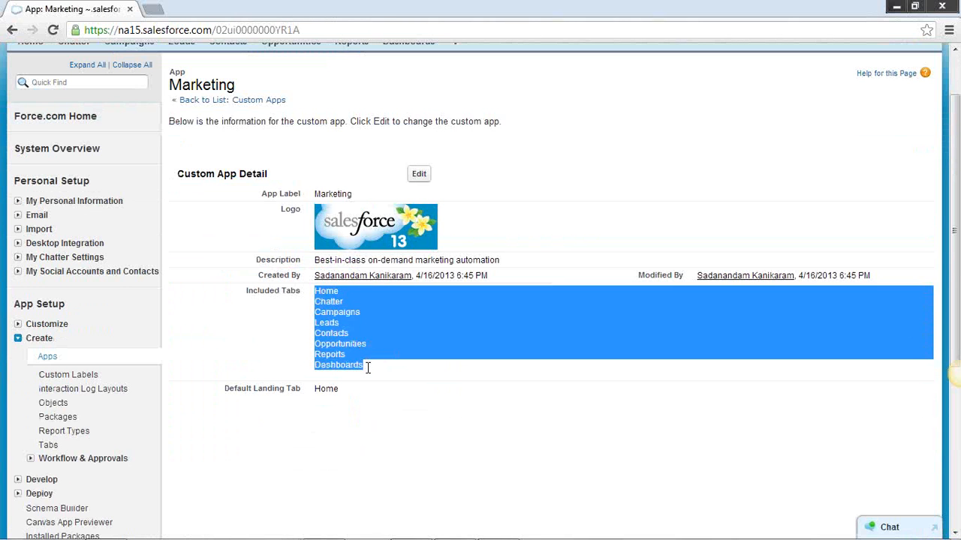
{"action": "left_click", "coordinate": [385, 367]}
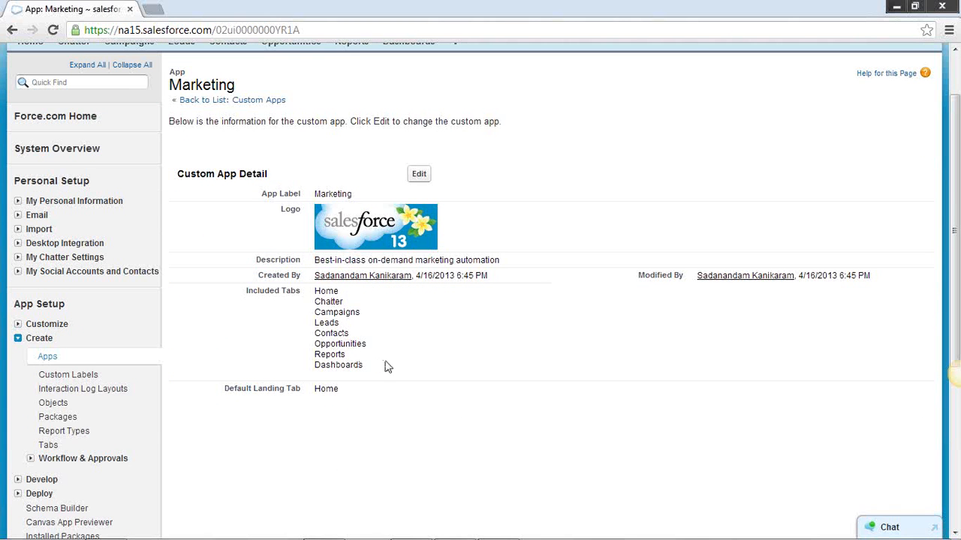
{"action": "scroll", "coordinate": [387, 363], "scroll_direction": "up", "scroll_amount": 1}
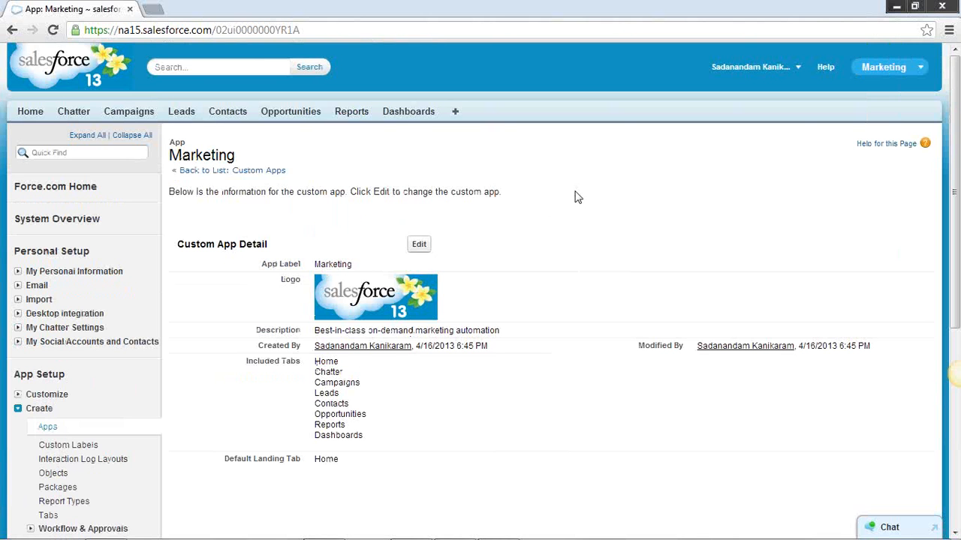
Return to the Setup home page and open the list of user profiles
{"action": "left_click", "coordinate": [801, 73]}
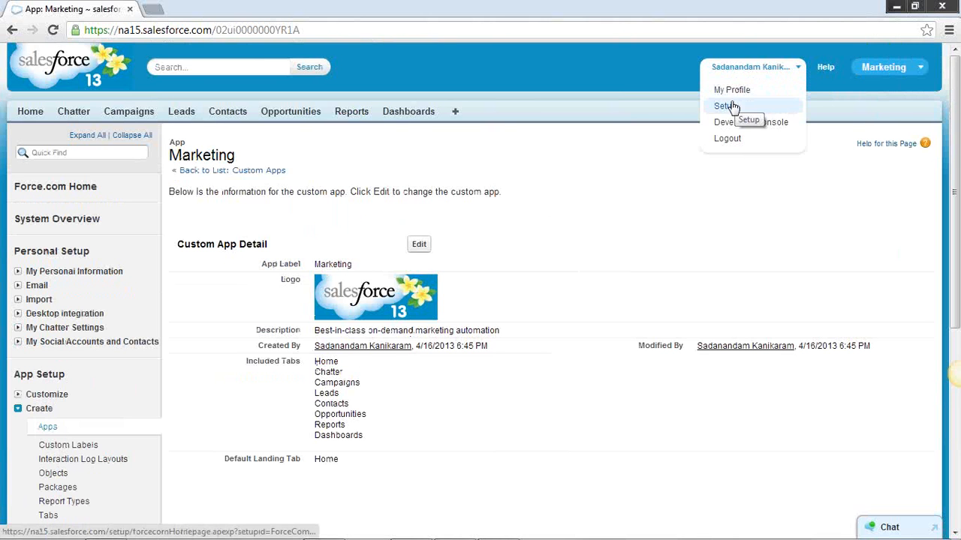
{"action": "left_click", "coordinate": [728, 107]}
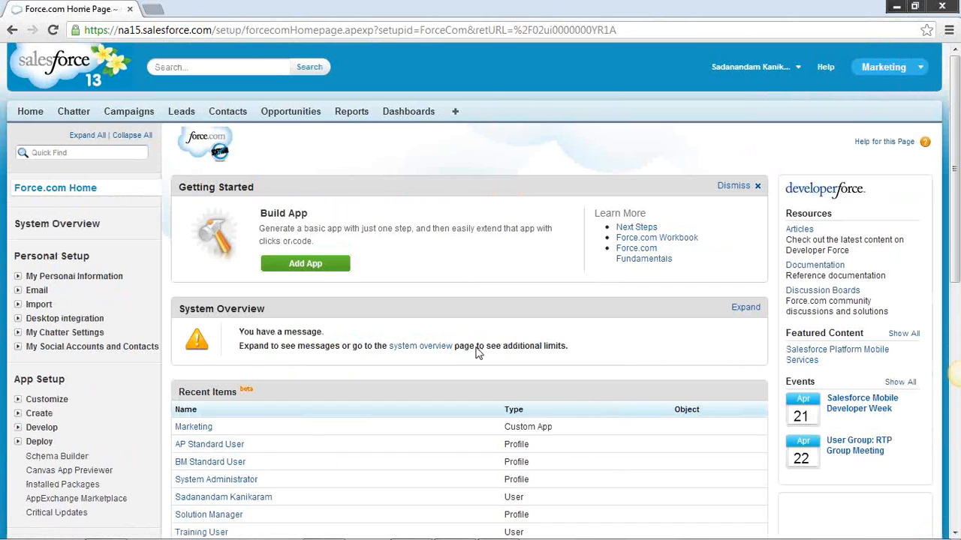
{"action": "scroll", "coordinate": [446, 358], "scroll_direction": "down", "scroll_amount": 5}
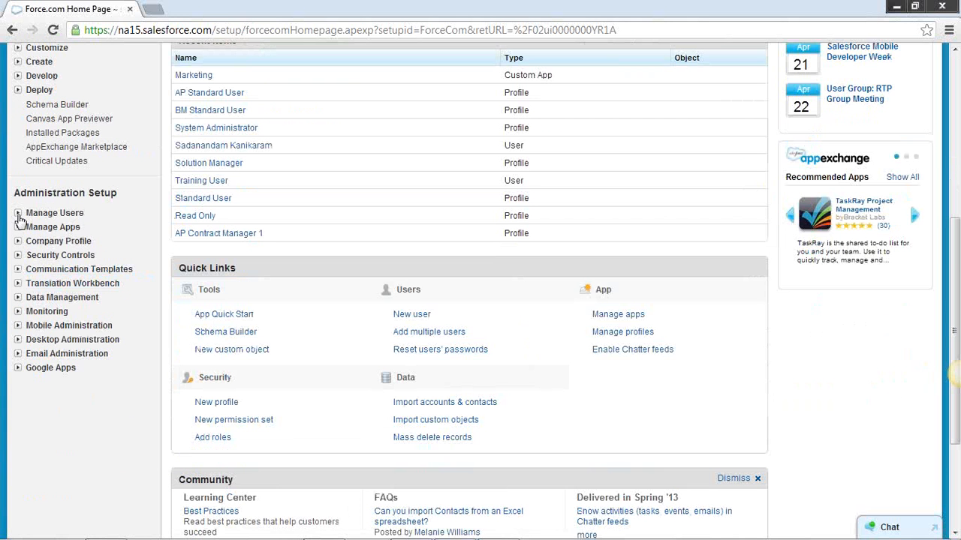
{"action": "left_click", "coordinate": [18, 213]}
{"action": "left_click", "coordinate": [53, 284]}
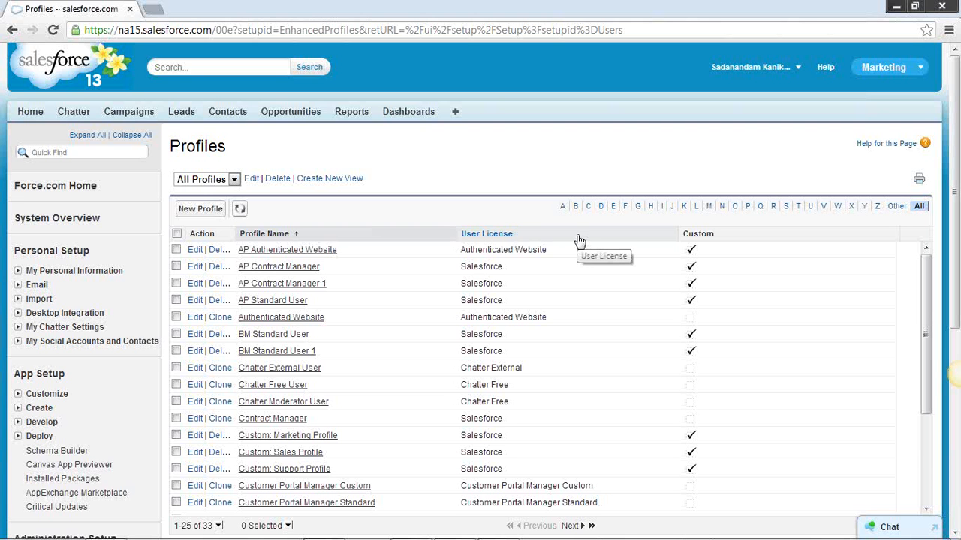
Sort the profiles by user license and look through the different license types
{"action": "left_click", "coordinate": [501, 239]}
{"action": "scroll", "coordinate": [591, 291], "scroll_direction": "down", "scroll_amount": 2}
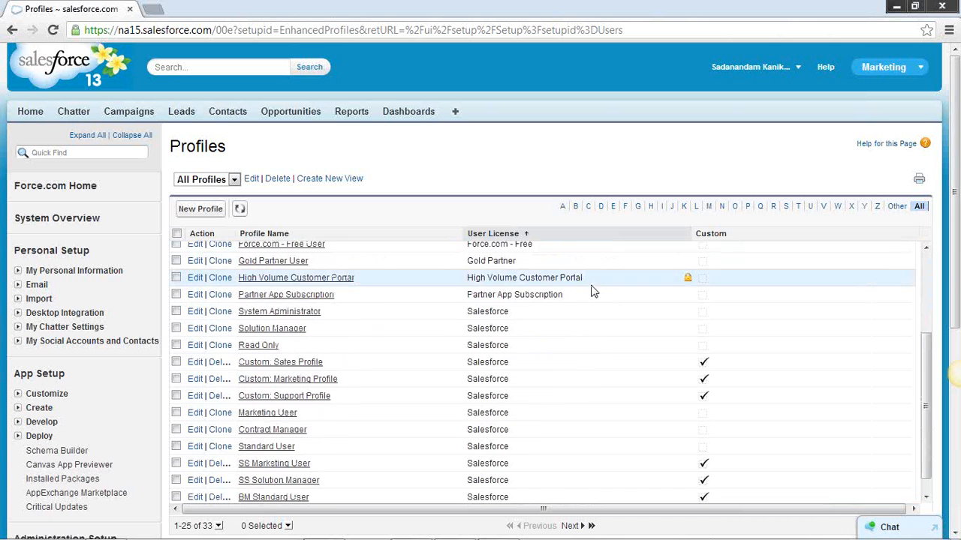
{"action": "scroll", "coordinate": [591, 291], "scroll_direction": "down", "scroll_amount": 1}
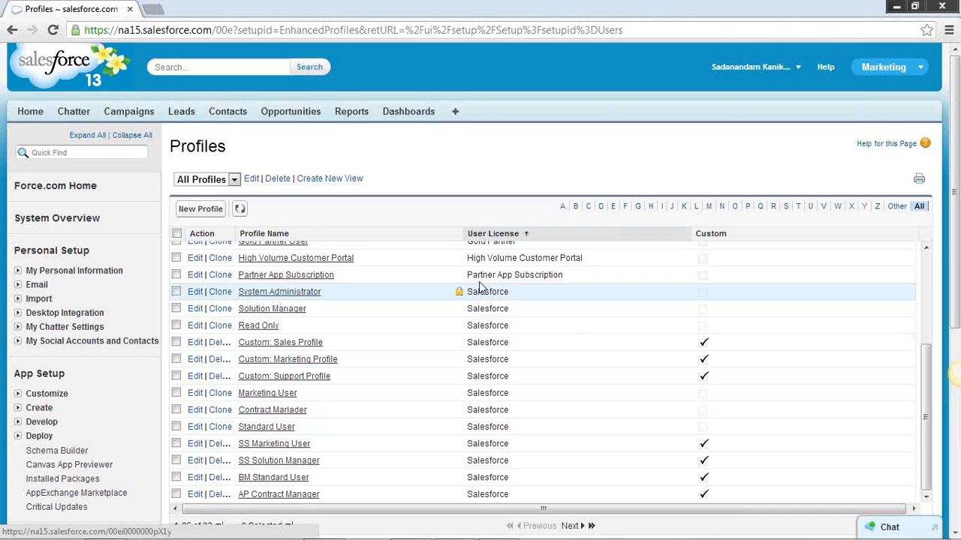
{"action": "scroll", "coordinate": [575, 326], "scroll_direction": "up", "scroll_amount": 4}
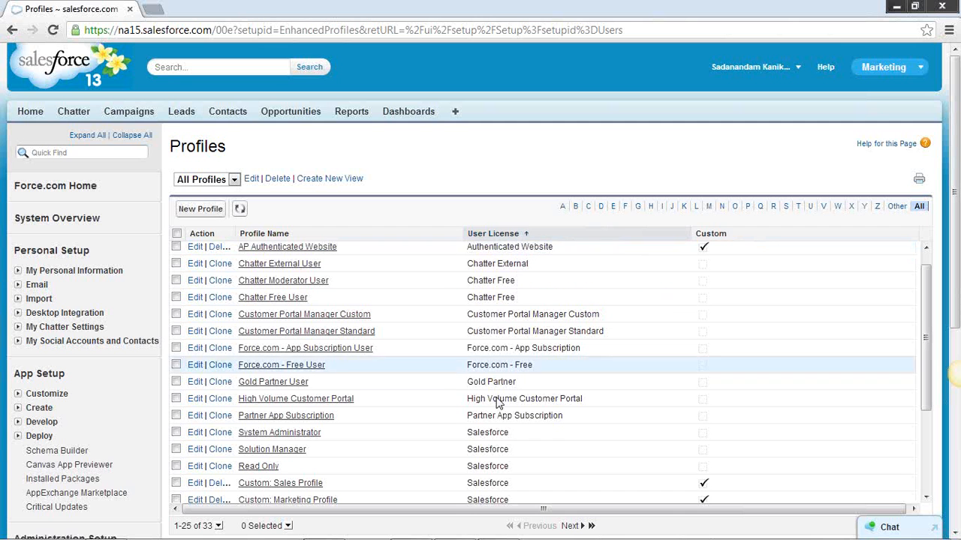
Examine which profiles use the Salesforce user license, starting from System Administrator
{"action": "double_click", "coordinate": [486, 432]}
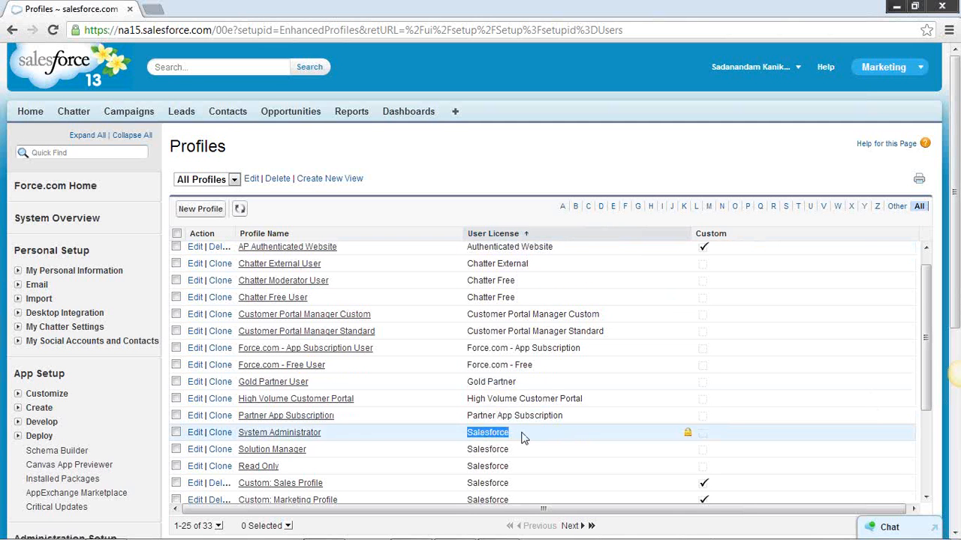
{"action": "scroll", "coordinate": [523, 437], "scroll_direction": "down", "scroll_amount": 1}
{"action": "left_click", "coordinate": [511, 364]}
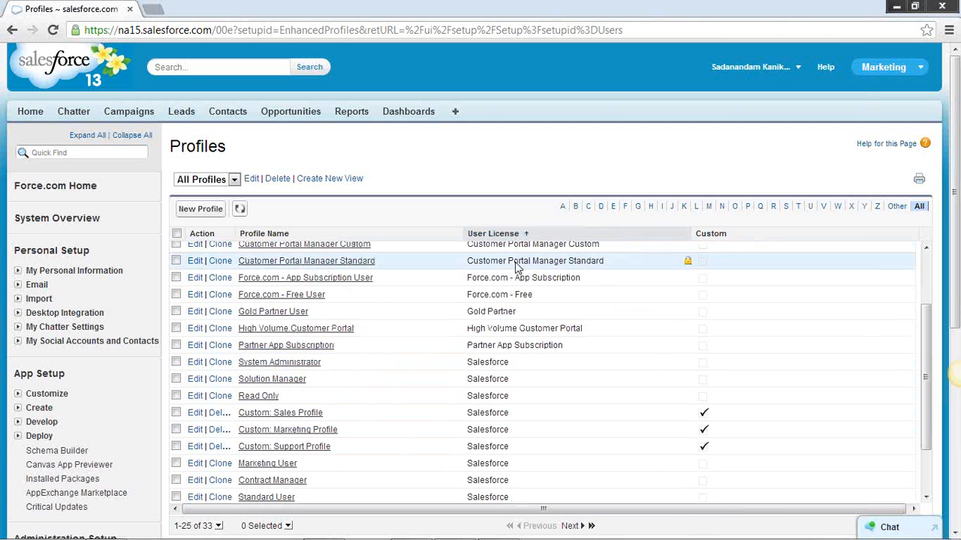
{"action": "left_click_drag", "start_coordinate": [510, 364], "coordinate": [471, 364]}
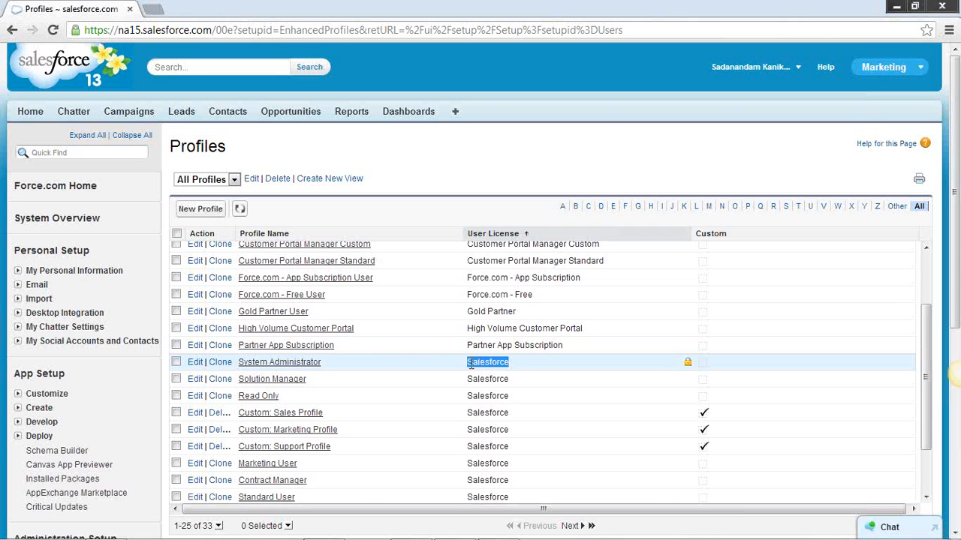
{"action": "left_click", "coordinate": [492, 365]}
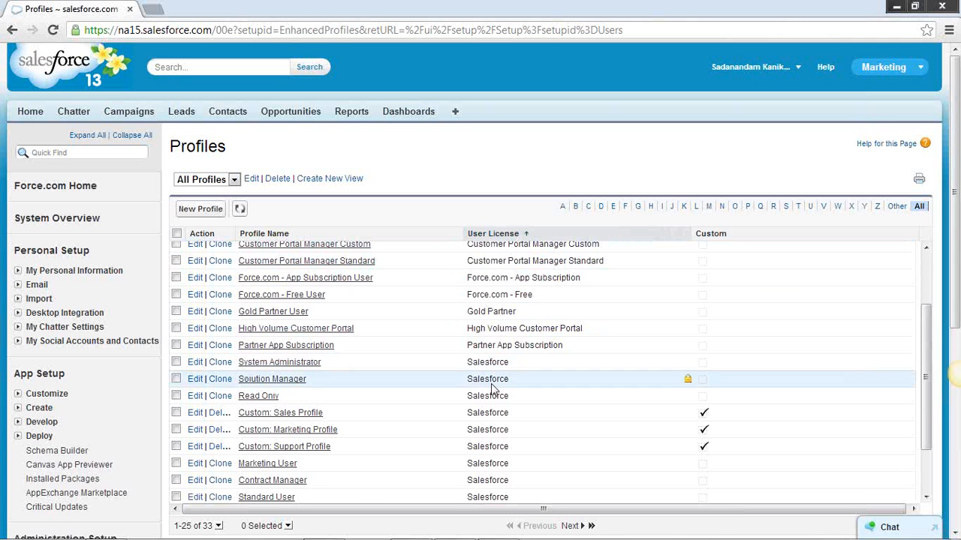
{"action": "scroll", "coordinate": [506, 481], "scroll_direction": "down", "scroll_amount": 3}
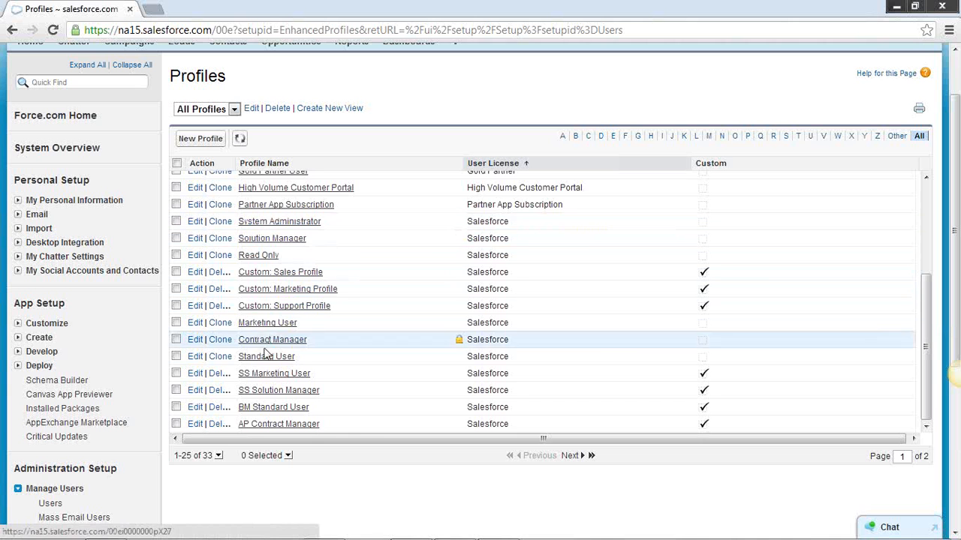
Look through the profiles grouped by user license and reopen the profile list
{"action": "scroll", "coordinate": [403, 386], "scroll_direction": "up", "scroll_amount": 5}
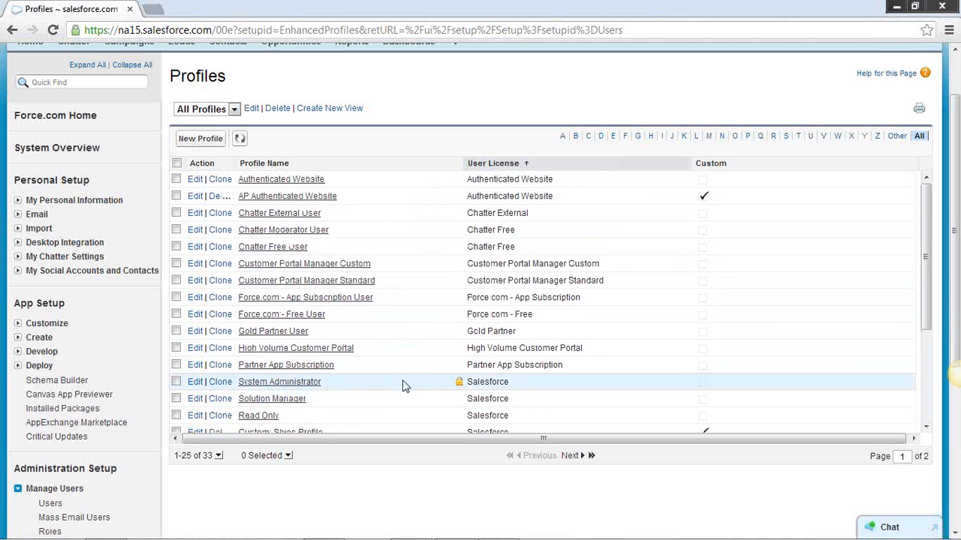
{"action": "scroll", "coordinate": [402, 385], "scroll_direction": "down", "scroll_amount": 2}
{"action": "scroll", "coordinate": [403, 384], "scroll_direction": "up", "scroll_amount": 2}
{"action": "scroll", "coordinate": [300, 423], "scroll_direction": "down", "scroll_amount": 2}
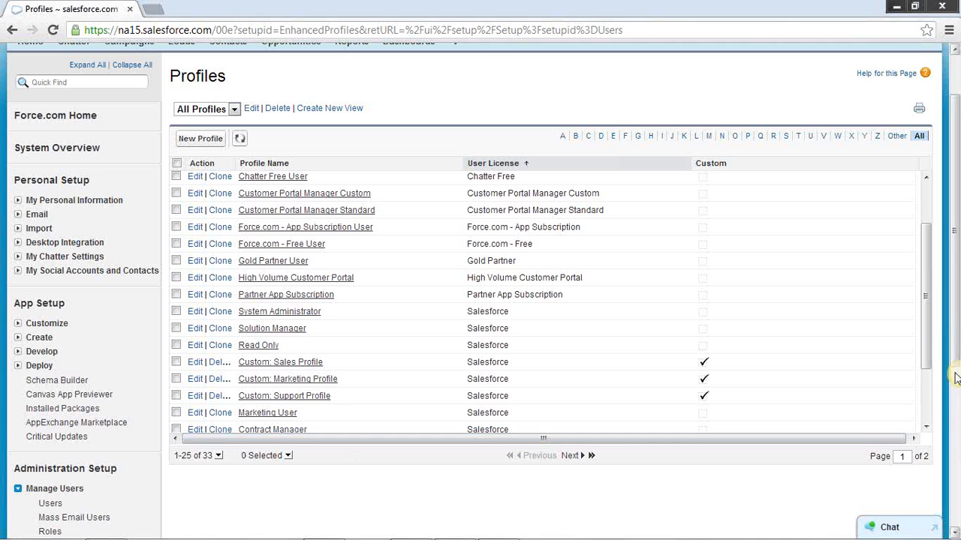
{"action": "scroll", "coordinate": [956, 297], "scroll_direction": "down", "scroll_amount": 2}
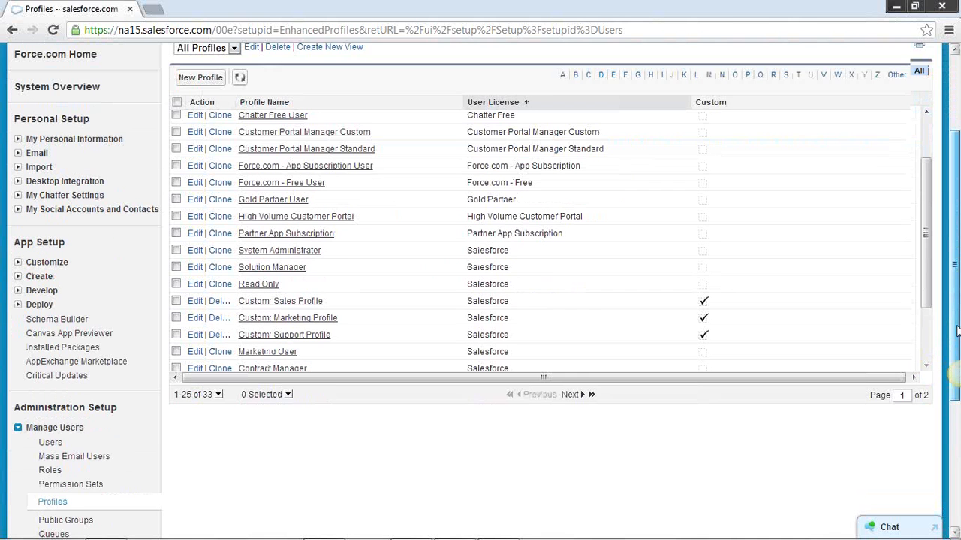
{"action": "left_click", "coordinate": [55, 499]}
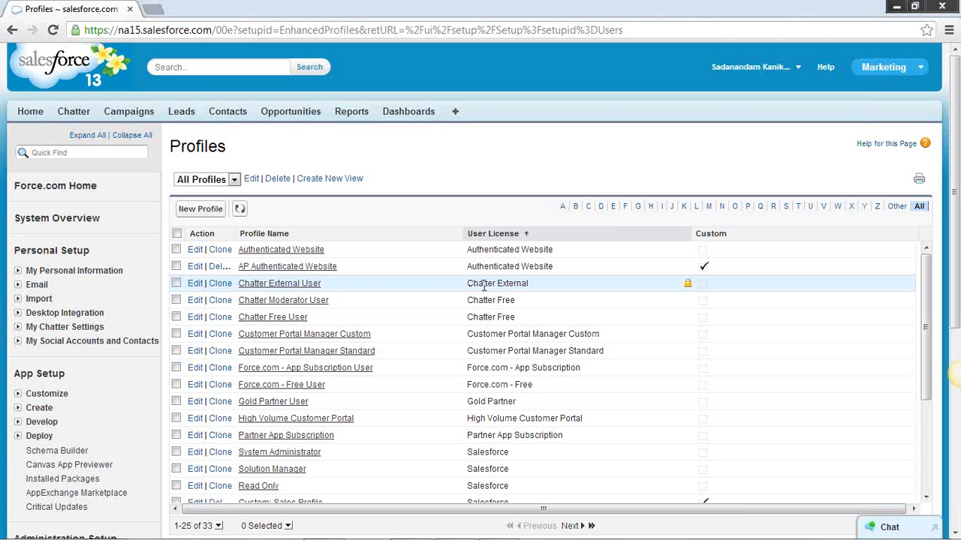
Examine the Chatter External license and compare it with the other user licenses in the profile list
{"action": "left_click_drag", "start_coordinate": [467, 285], "coordinate": [530, 287]}
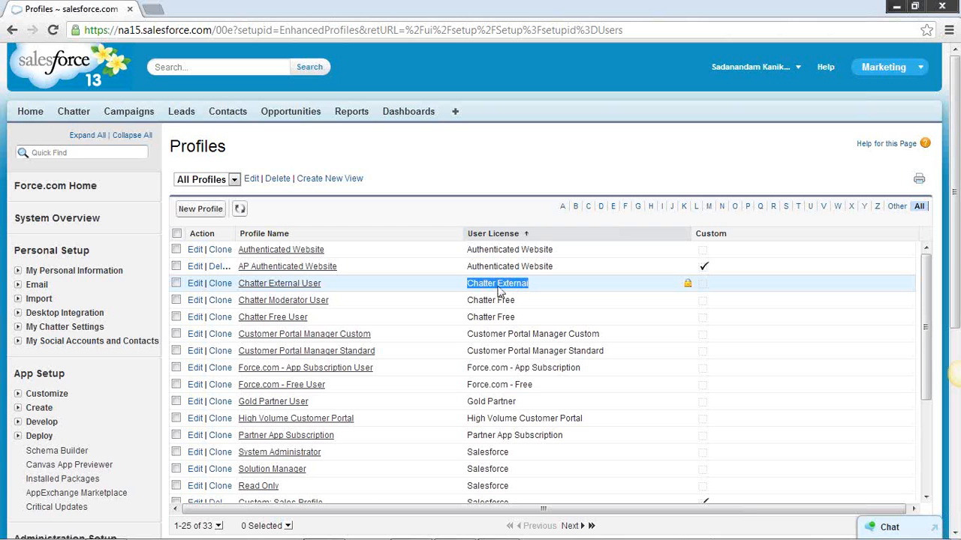
{"action": "scroll", "coordinate": [559, 412], "scroll_direction": "down", "scroll_amount": 2}
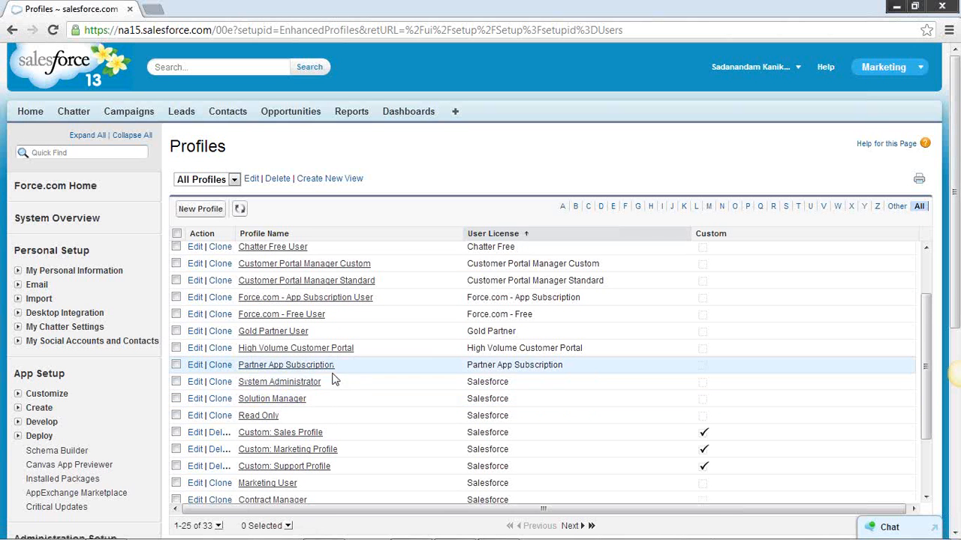
{"action": "scroll", "coordinate": [567, 292], "scroll_direction": "up", "scroll_amount": 1}
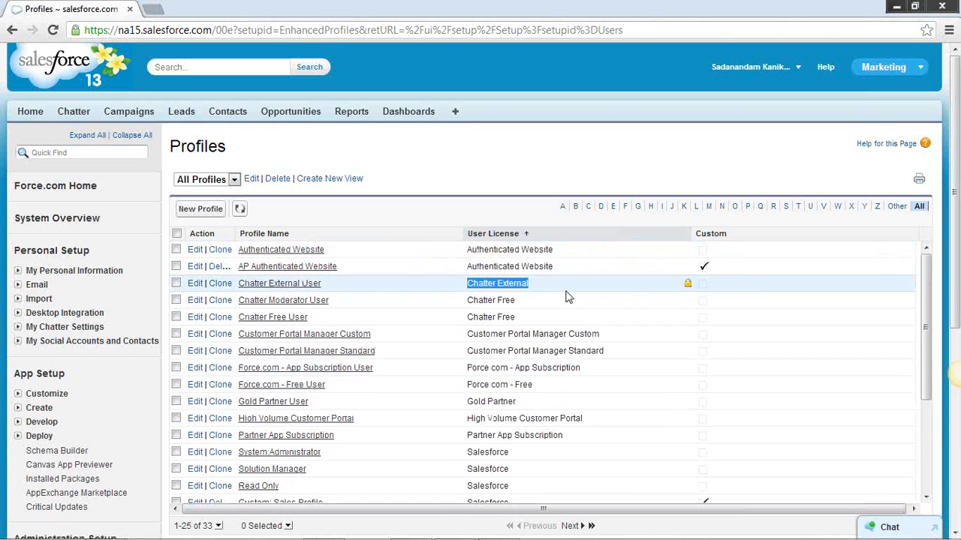
{"action": "left_click", "coordinate": [527, 291]}
{"action": "left_click_drag", "start_coordinate": [527, 288], "coordinate": [471, 291]}
View the Chatter post box on the Home page and return to the profile list
{"action": "left_click", "coordinate": [31, 118]}
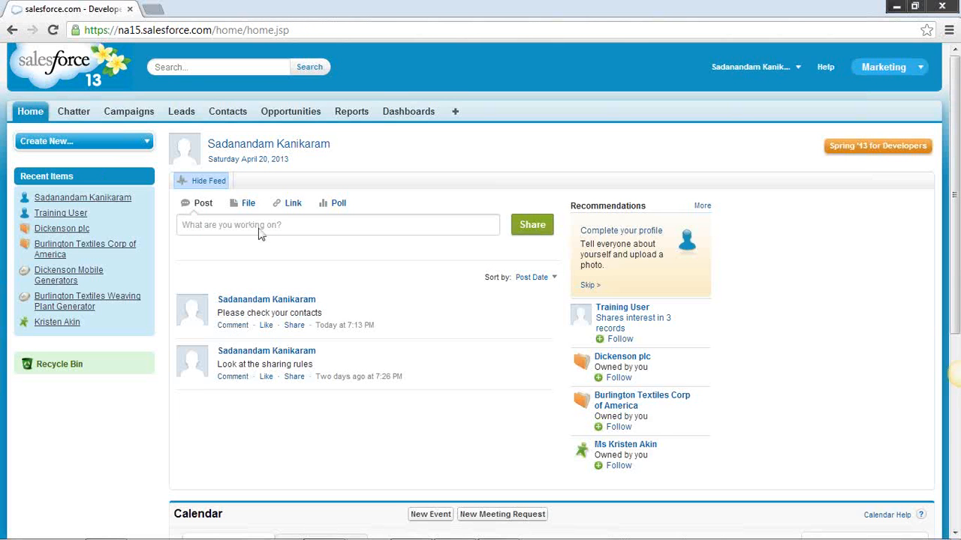
{"action": "left_click", "coordinate": [263, 227]}
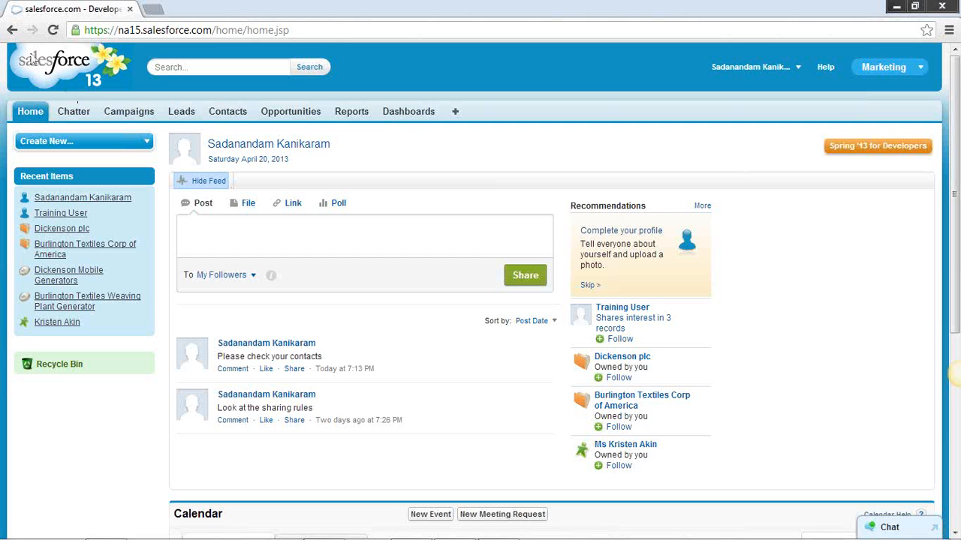
{"action": "left_click", "coordinate": [12, 30]}
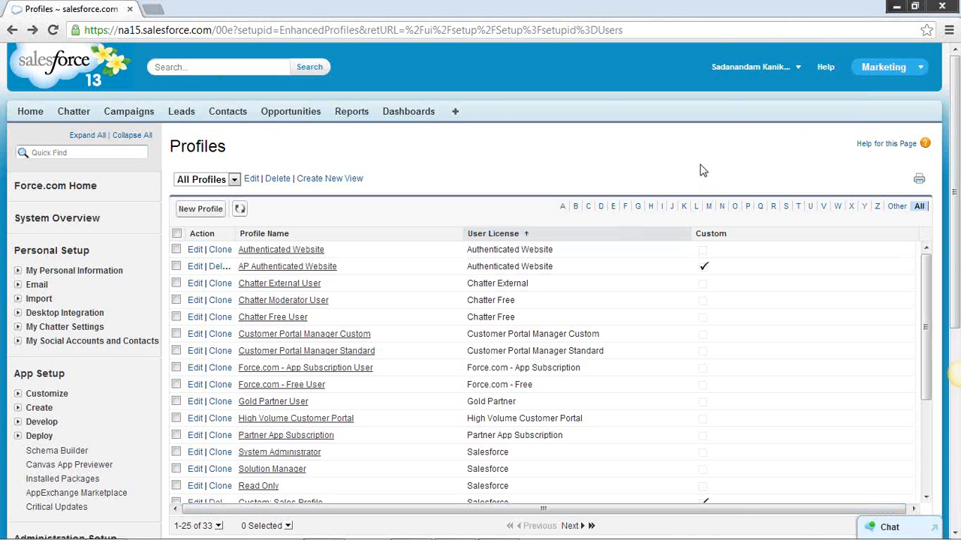
Open the SS Marketing User profile for editing
{"action": "scroll", "coordinate": [771, 319], "scroll_direction": "down", "scroll_amount": 2}
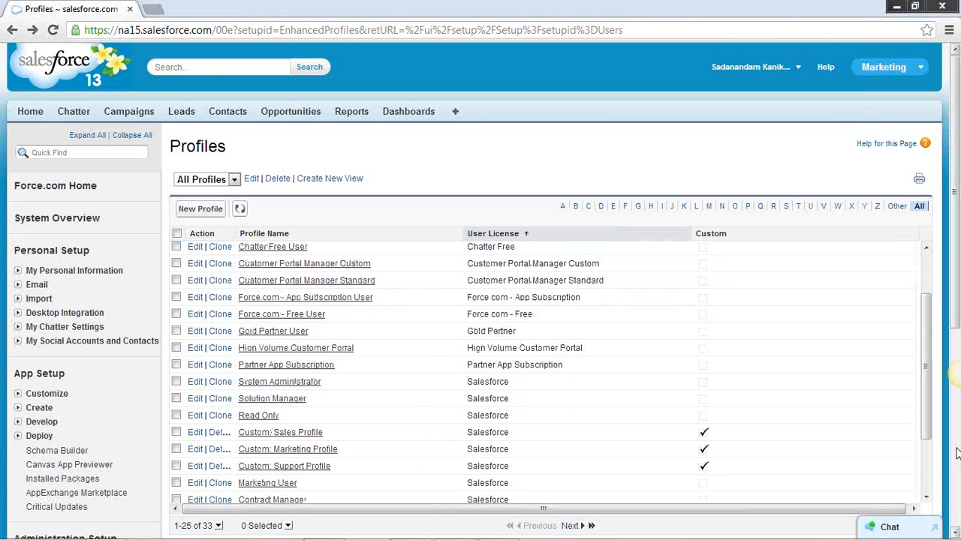
{"action": "scroll", "coordinate": [457, 431], "scroll_direction": "down", "scroll_amount": 2}
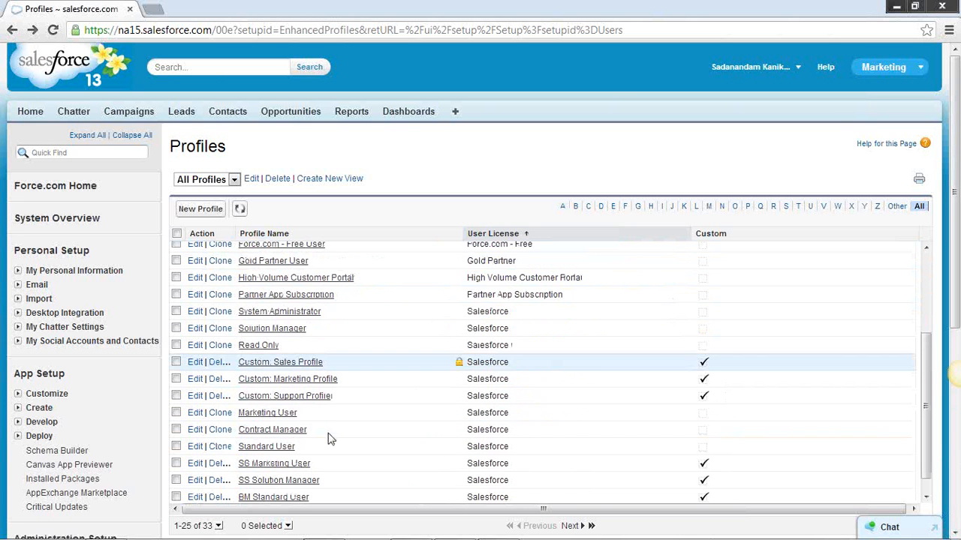
{"action": "left_click", "coordinate": [286, 465]}
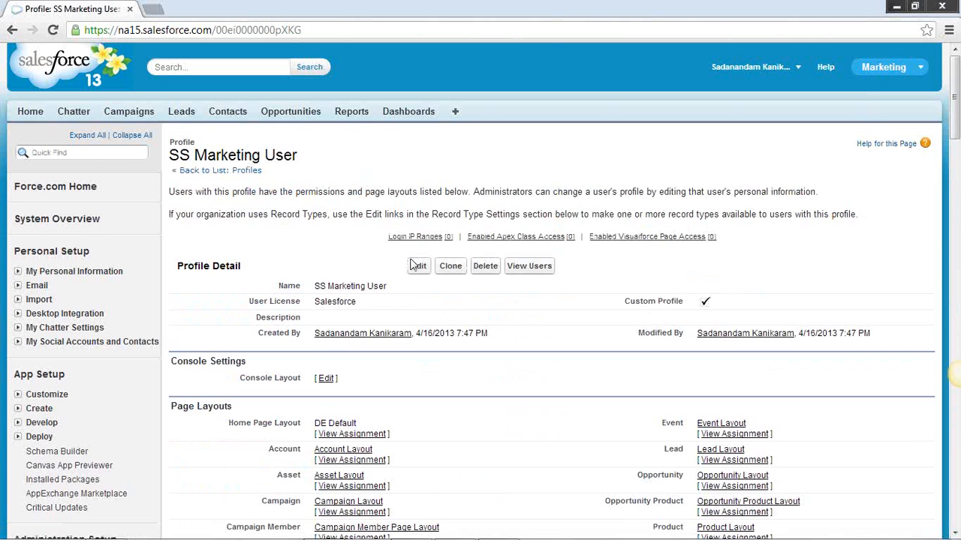
{"action": "left_click", "coordinate": [416, 265]}
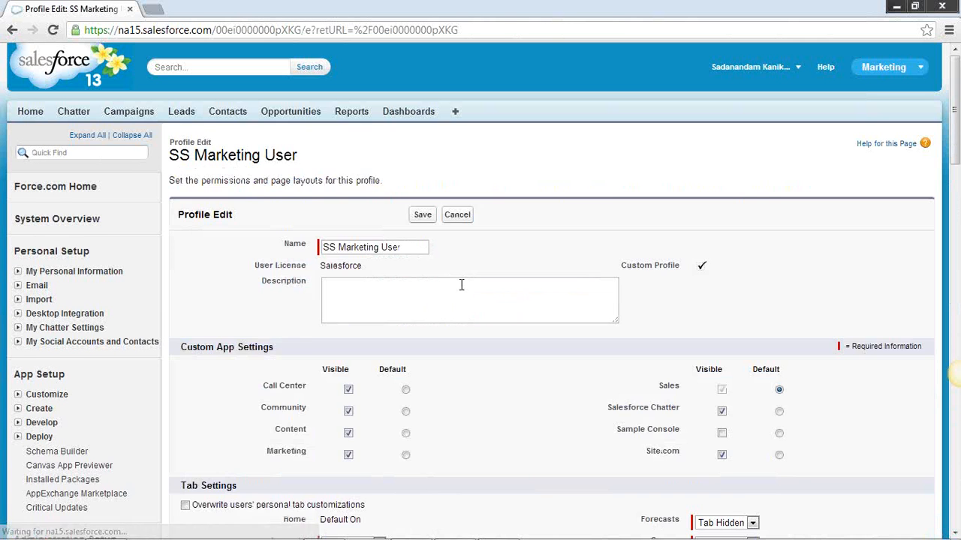
Review the profile's Custom App Settings against the list of apps available in the app switcher
{"action": "scroll", "coordinate": [556, 319], "scroll_direction": "down", "scroll_amount": 3}
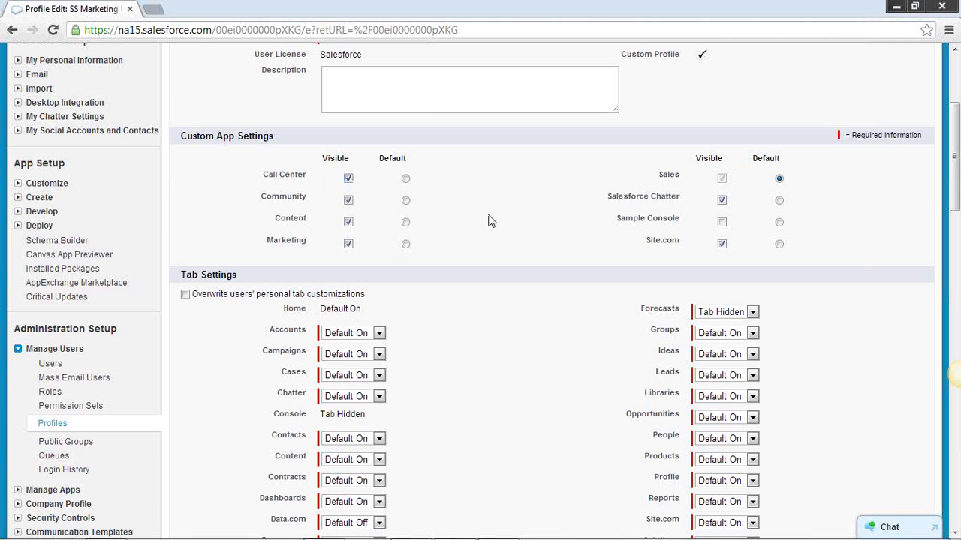
{"action": "scroll", "coordinate": [556, 221], "scroll_direction": "up", "scroll_amount": 2}
{"action": "scroll", "coordinate": [335, 340], "scroll_direction": "up", "scroll_amount": 1}
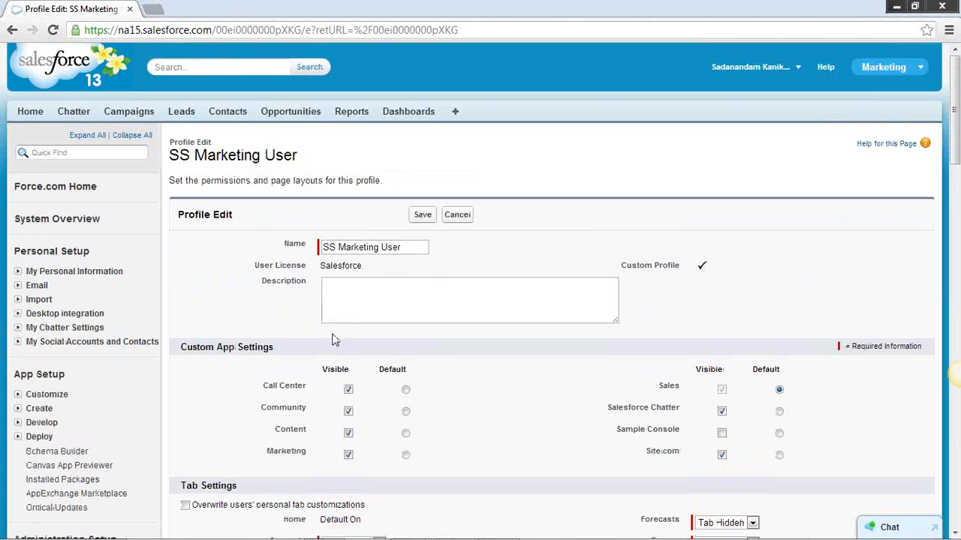
{"action": "left_click", "coordinate": [348, 390]}
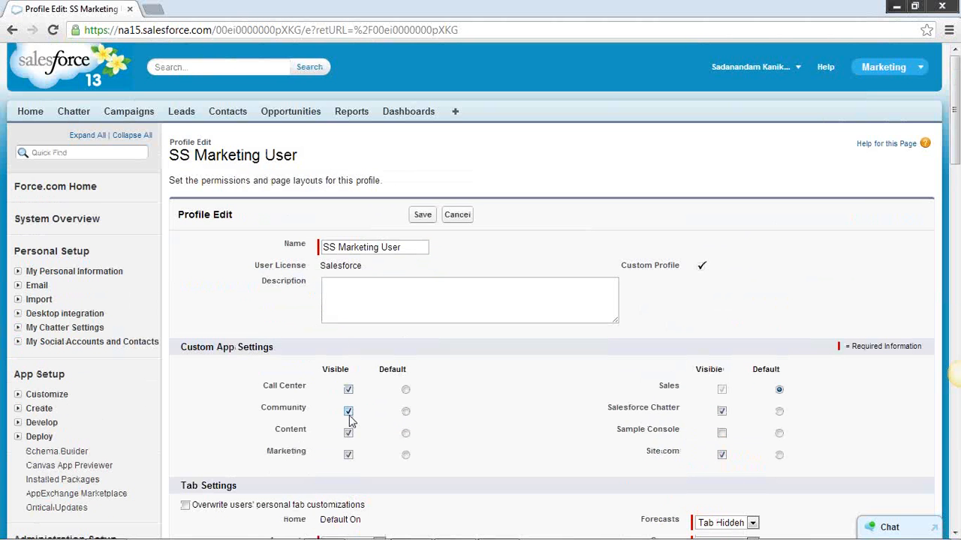
{"action": "left_click", "coordinate": [920, 68]}
{"action": "scroll", "coordinate": [338, 315], "scroll_direction": "down", "scroll_amount": 1}
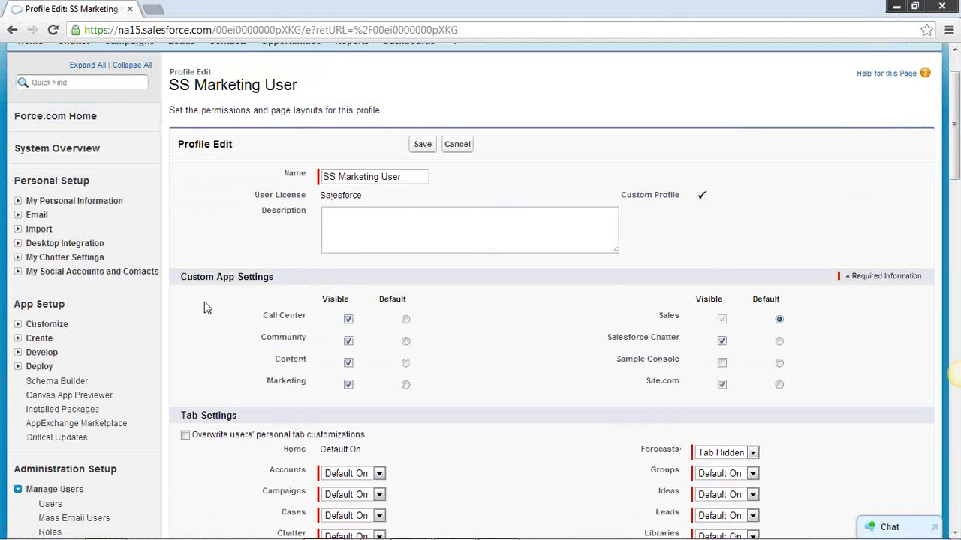
Make the Call Center, Community, Content, Marketing and Salesforce Chatter apps not visible for the SS Marketing User profile
{"action": "left_click", "coordinate": [348, 318]}
{"action": "left_click", "coordinate": [348, 342]}
{"action": "left_click", "coordinate": [348, 364]}
{"action": "left_click", "coordinate": [349, 384]}
{"action": "left_click", "coordinate": [721, 341]}
{"action": "scroll", "coordinate": [775, 218], "scroll_direction": "up", "scroll_amount": 2}
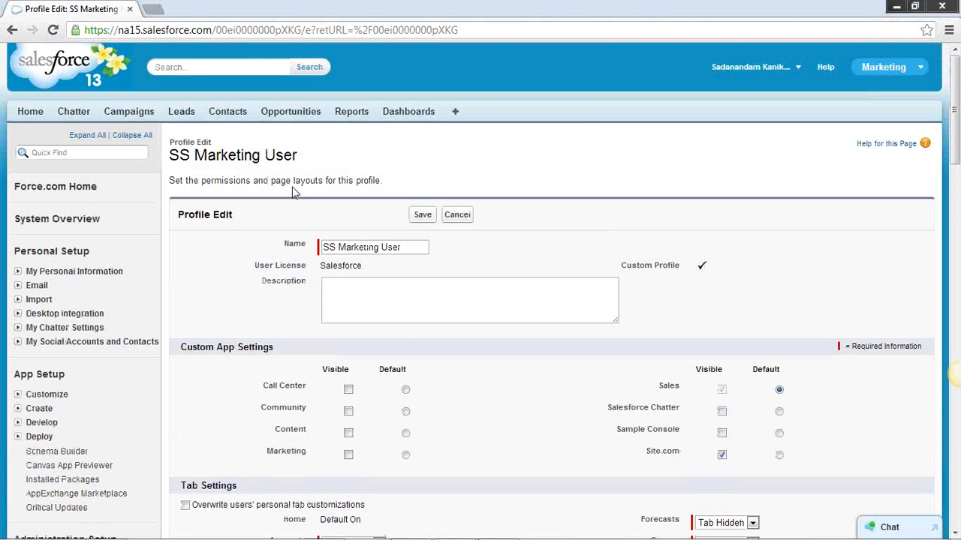
{"action": "left_click_drag", "start_coordinate": [308, 155], "coordinate": [170, 154]}
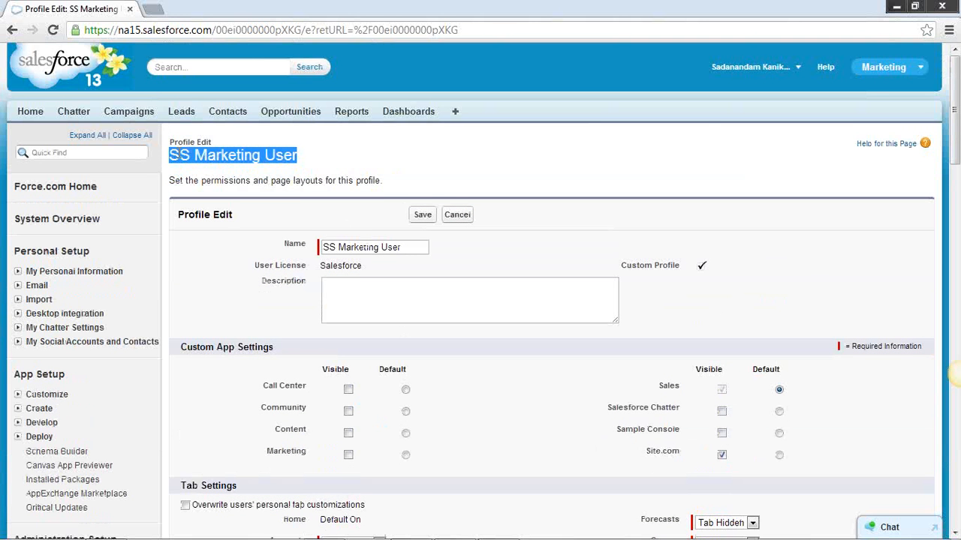
Make the Call Center, Community, Content, Marketing, Salesforce Chatter and Sample Console apps visible for the profile
{"action": "scroll", "coordinate": [367, 196], "scroll_direction": "down", "scroll_amount": 1}
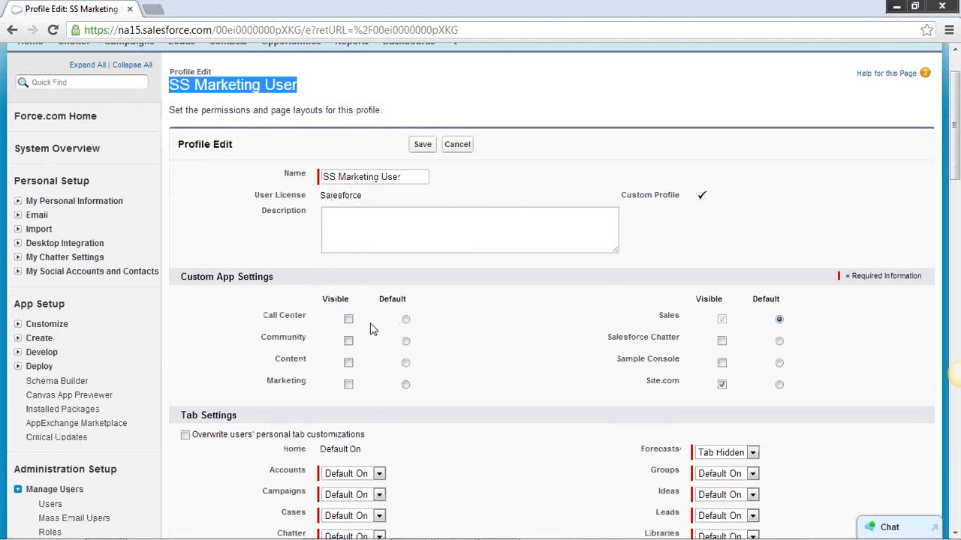
{"action": "left_click", "coordinate": [348, 319]}
{"action": "left_click", "coordinate": [348, 340]}
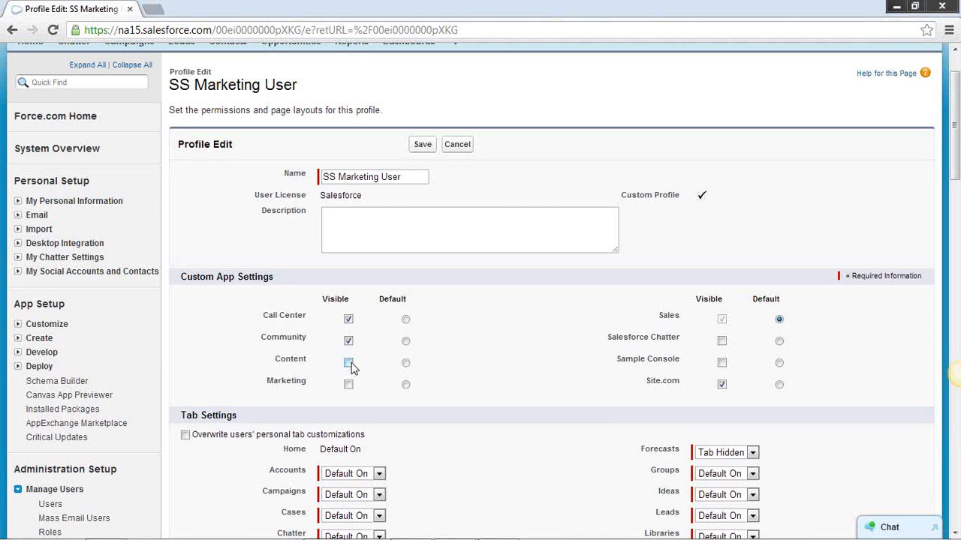
{"action": "left_click", "coordinate": [348, 363]}
{"action": "left_click", "coordinate": [348, 385]}
{"action": "left_click", "coordinate": [722, 342]}
{"action": "left_click", "coordinate": [722, 363]}
Examine the visibility options for the Accounts tab in Tab Settings and leave the setting as it is
{"action": "scroll", "coordinate": [820, 359], "scroll_direction": "down", "scroll_amount": 3}
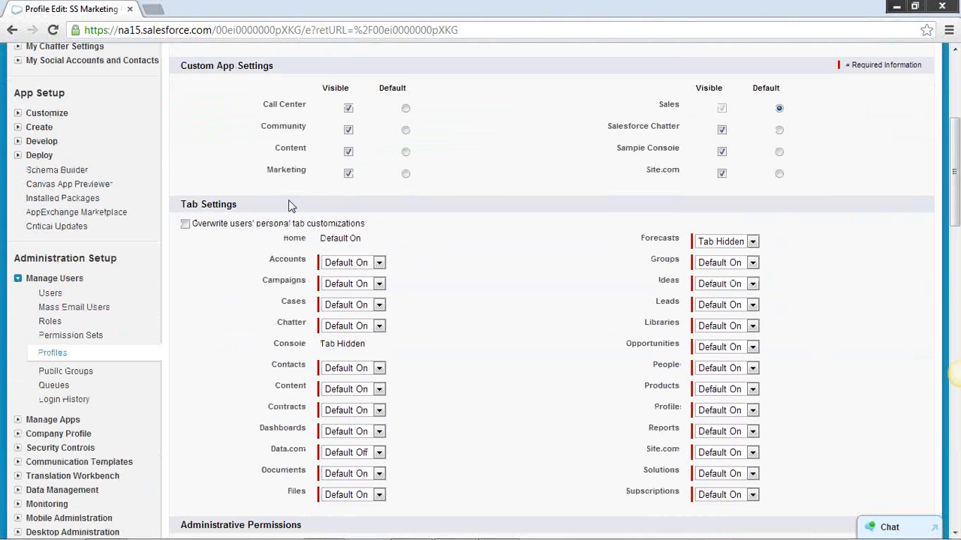
{"action": "left_click", "coordinate": [380, 263]}
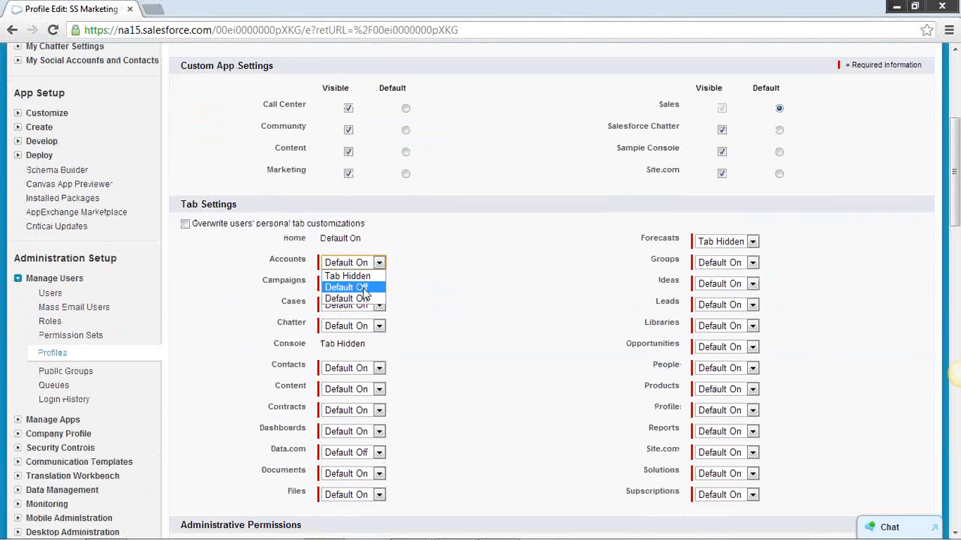
{"action": "scroll", "coordinate": [480, 279], "scroll_direction": "up", "scroll_amount": 4}
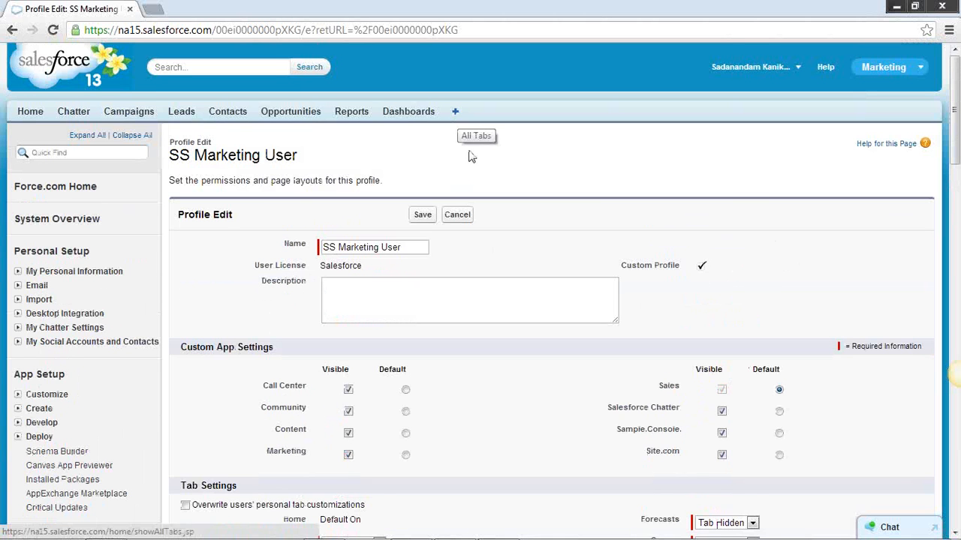
{"action": "scroll", "coordinate": [524, 472], "scroll_direction": "down", "scroll_amount": 4}
{"action": "left_click", "coordinate": [379, 262]}
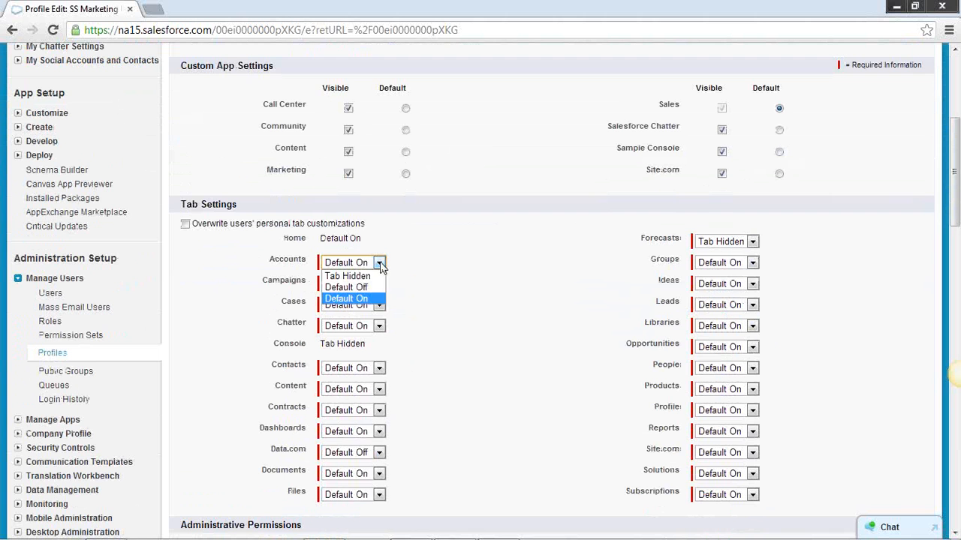
{"action": "left_click", "coordinate": [412, 282]}
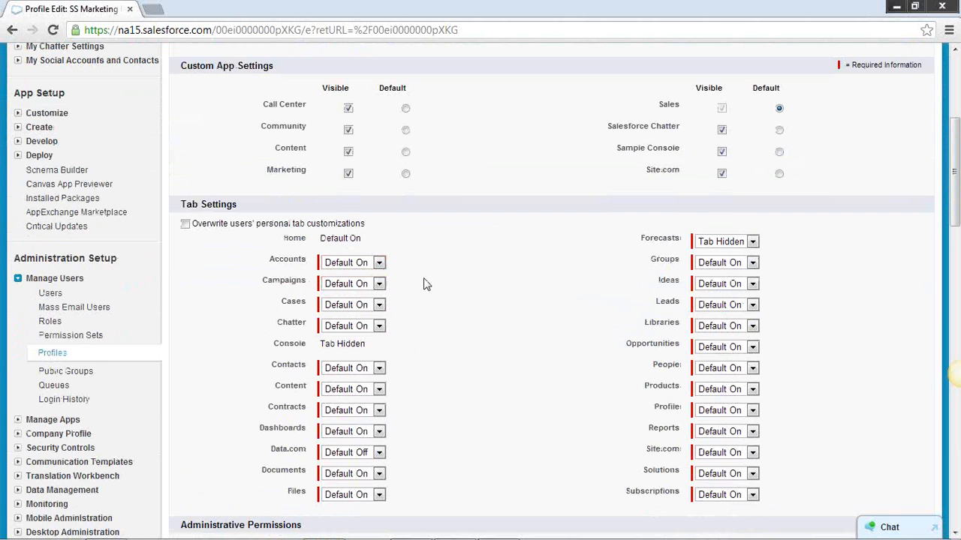
Review the profile's administrative and general user permissions
{"action": "scroll", "coordinate": [504, 334], "scroll_direction": "down", "scroll_amount": 4}
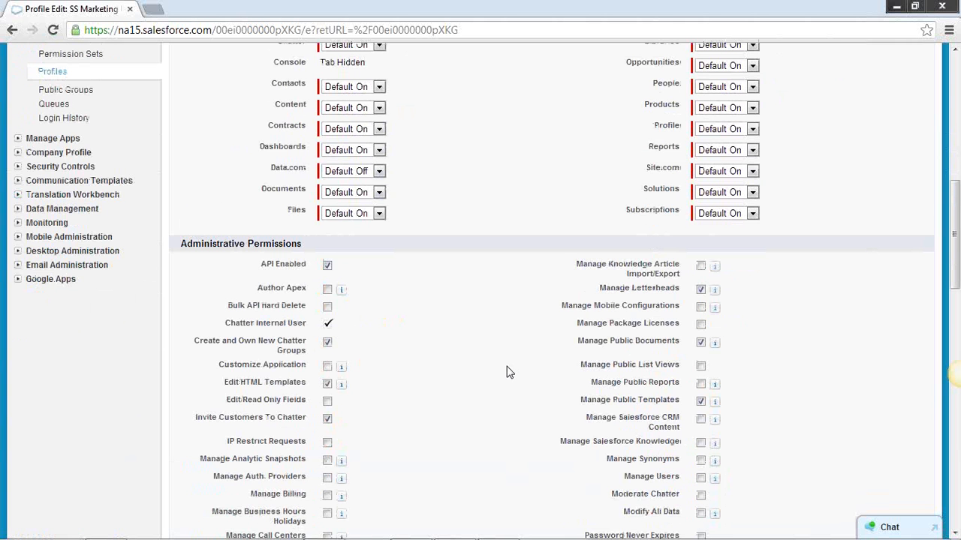
{"action": "scroll", "coordinate": [347, 241], "scroll_direction": "down", "scroll_amount": 2}
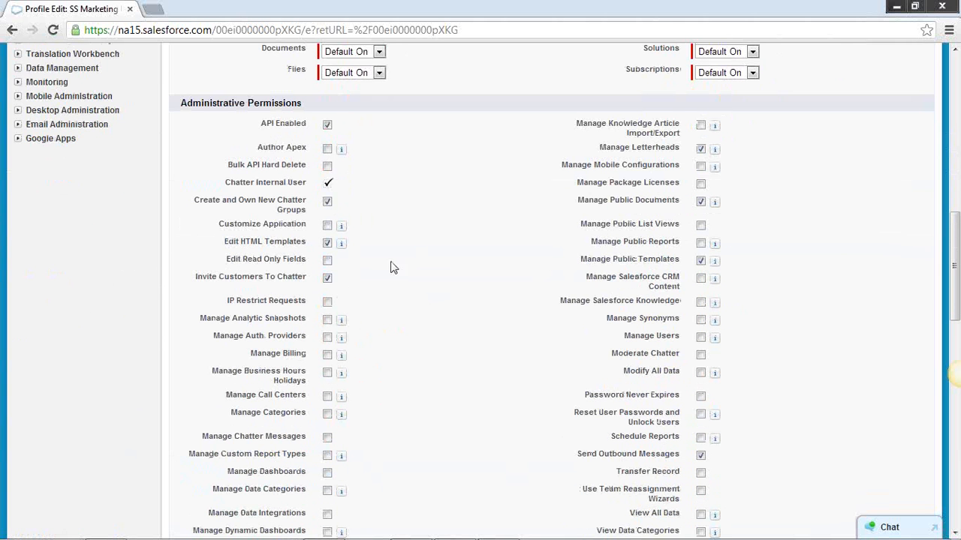
{"action": "scroll", "coordinate": [421, 321], "scroll_direction": "down", "scroll_amount": 3}
{"action": "scroll", "coordinate": [421, 321], "scroll_direction": "down", "scroll_amount": 8}
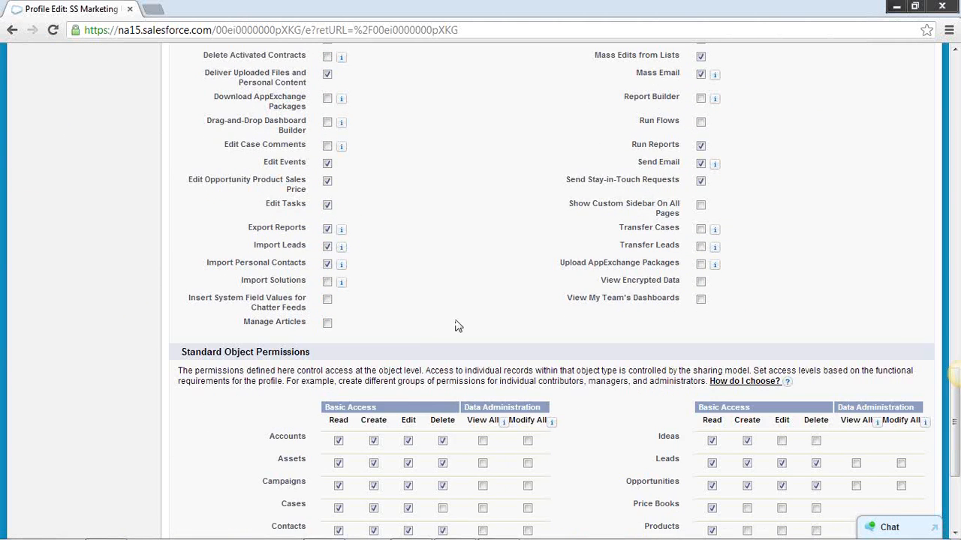
Examine the Standard Object Permissions, covering basic access and data administration for each object
{"action": "scroll", "coordinate": [425, 324], "scroll_direction": "down", "scroll_amount": 2}
{"action": "left_click_drag", "start_coordinate": [311, 213], "coordinate": [178, 212]}
{"action": "left_click", "coordinate": [214, 313]}
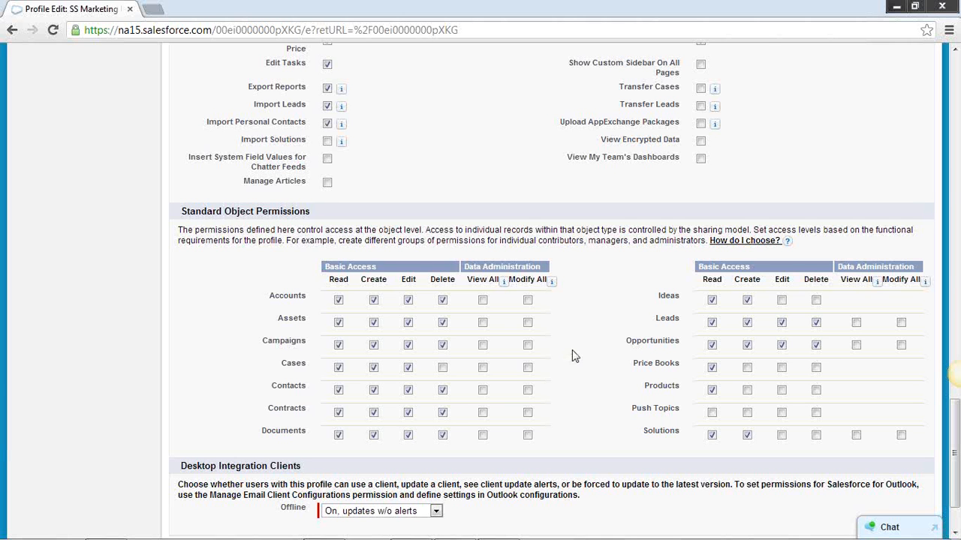
{"action": "scroll", "coordinate": [588, 373], "scroll_direction": "up", "scroll_amount": 15}
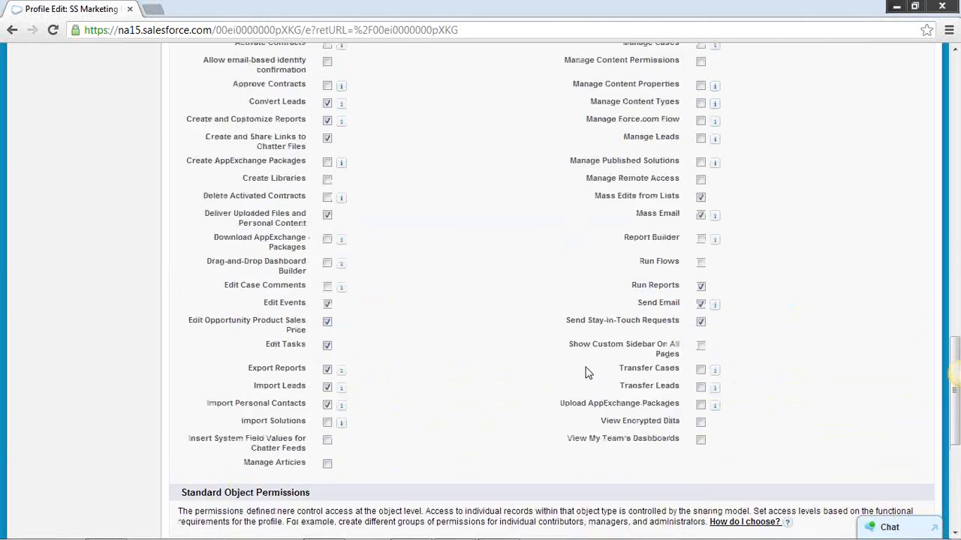
{"action": "scroll", "coordinate": [589, 379], "scroll_direction": "down", "scroll_amount": 20}
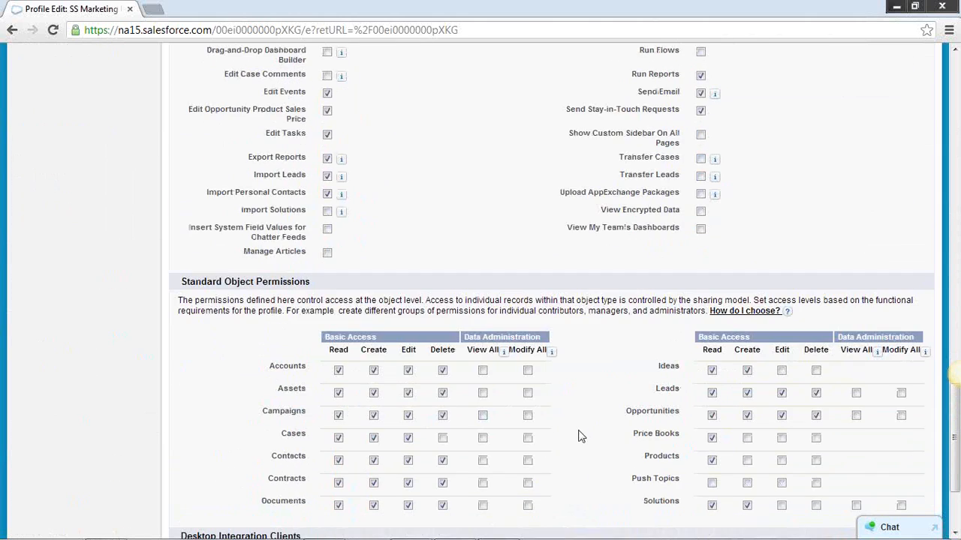
Leave the SS Marketing User profile without saving and return to the list of all profiles
{"action": "scroll", "coordinate": [581, 434], "scroll_direction": "up", "scroll_amount": 20}
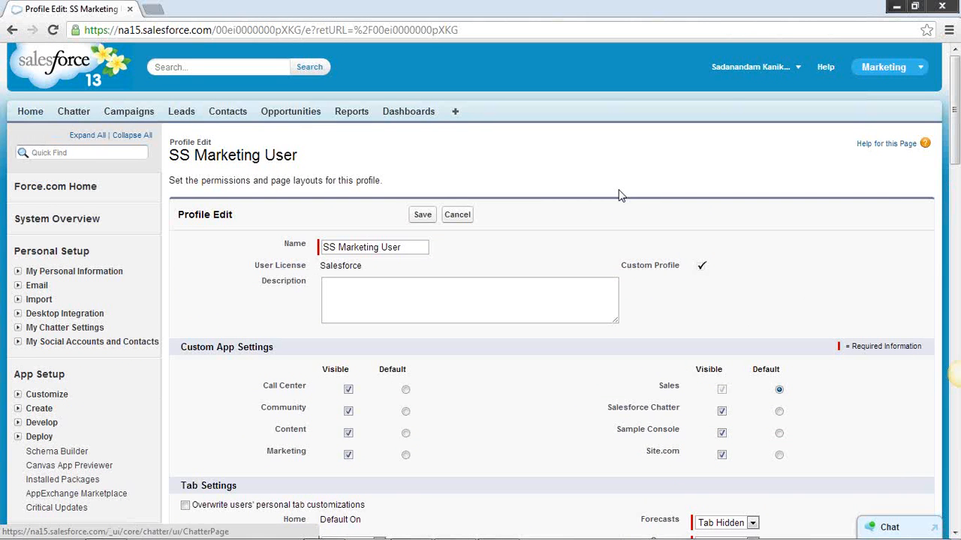
{"action": "scroll", "coordinate": [617, 197], "scroll_direction": "down", "scroll_amount": 2}
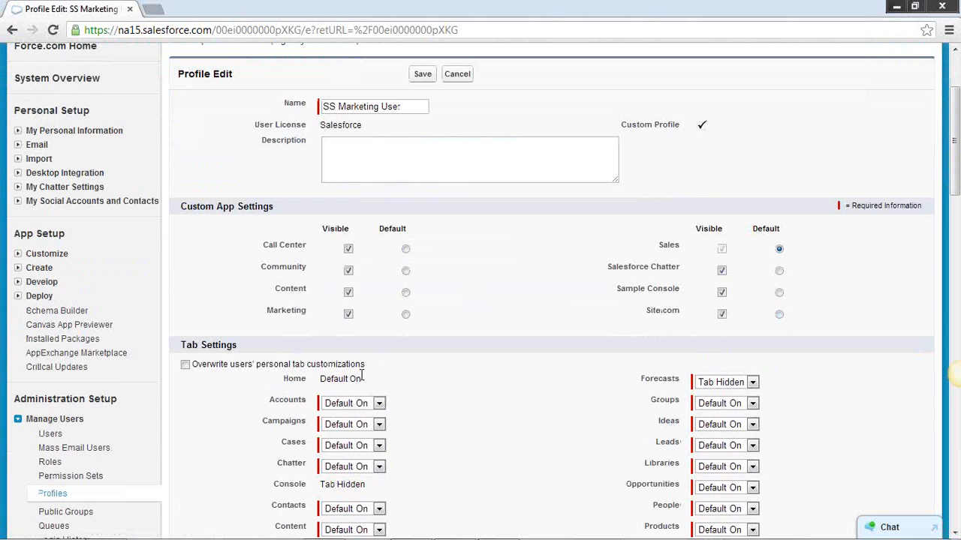
{"action": "left_click", "coordinate": [52, 493]}
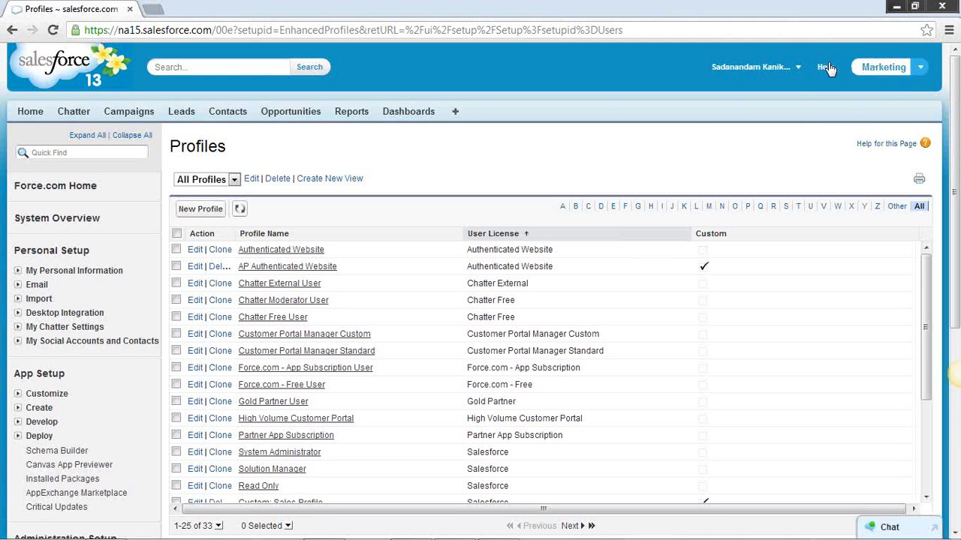
Open the Security Controls overview page in Administration Setup
{"action": "left_click", "coordinate": [798, 67]}
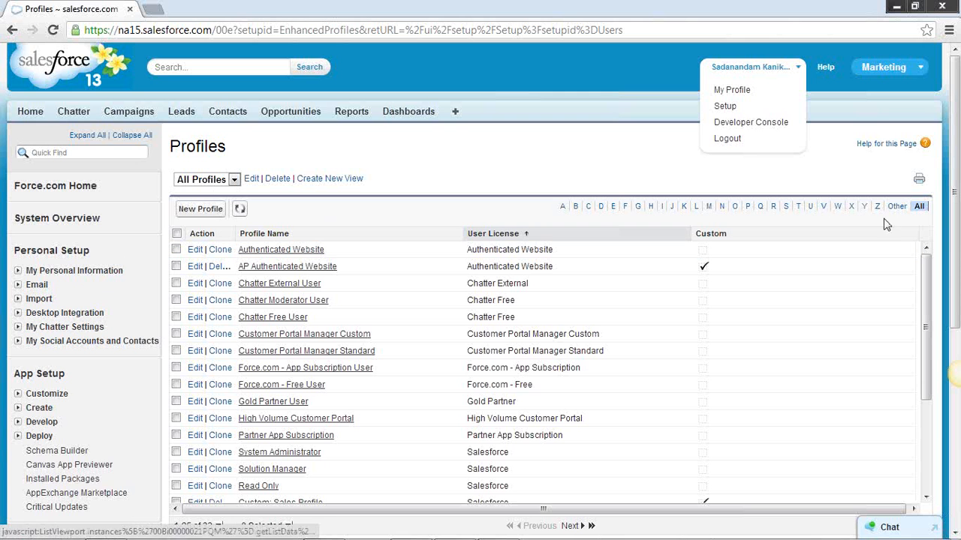
{"action": "left_click_drag", "start_coordinate": [957, 239], "coordinate": [958, 345]}
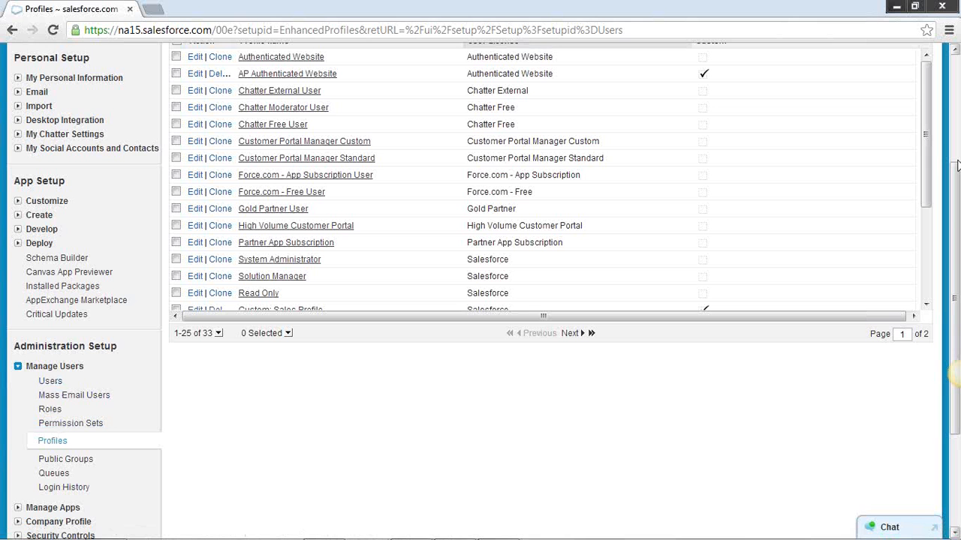
{"action": "left_click_drag", "start_coordinate": [957, 165], "coordinate": [955, 352]}
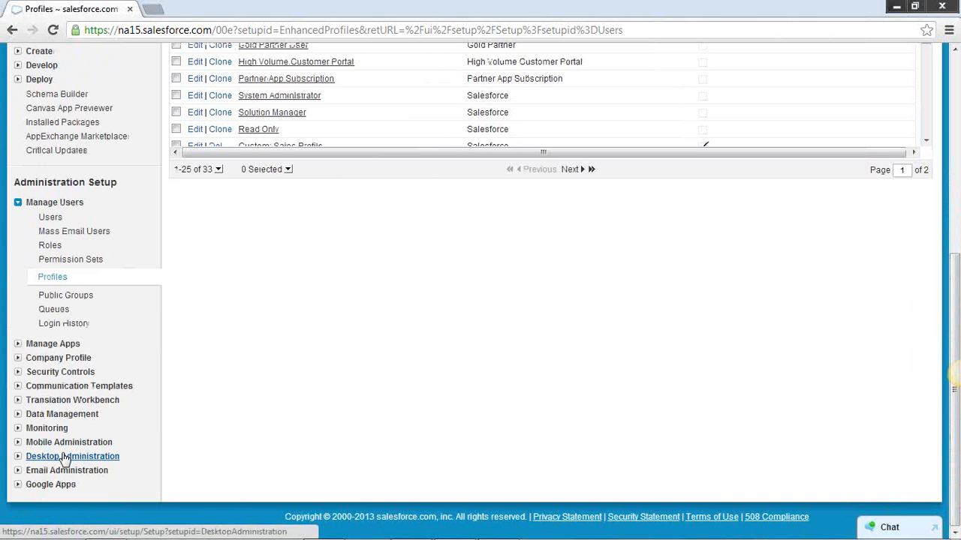
{"action": "left_click", "coordinate": [33, 374]}
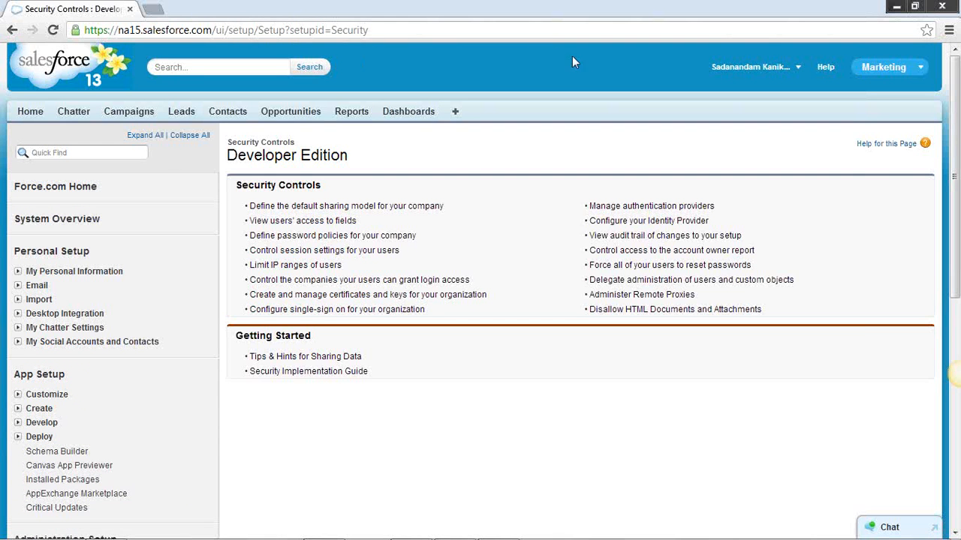
Open the signed-in user's own profile page and look over its posts and contact details
{"action": "left_click", "coordinate": [797, 70]}
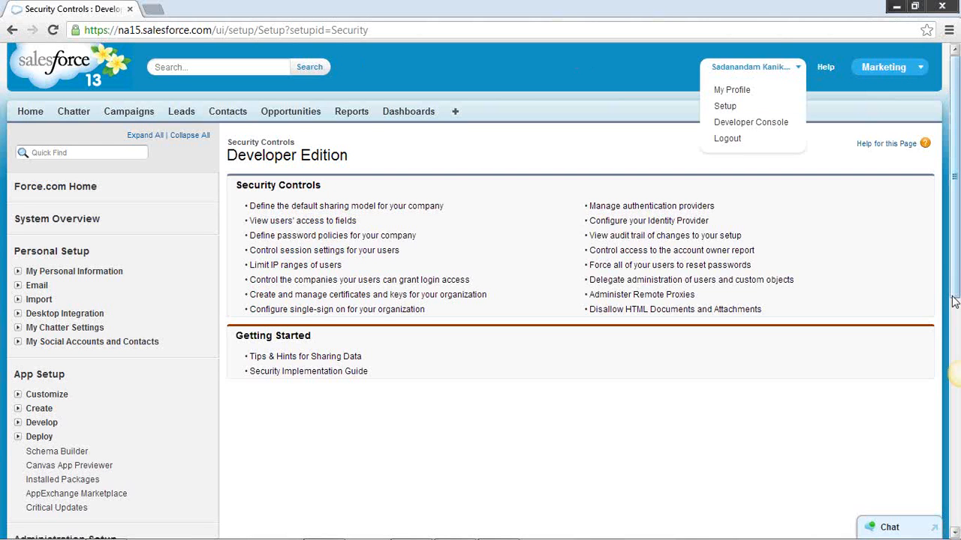
{"action": "left_click", "coordinate": [747, 91]}
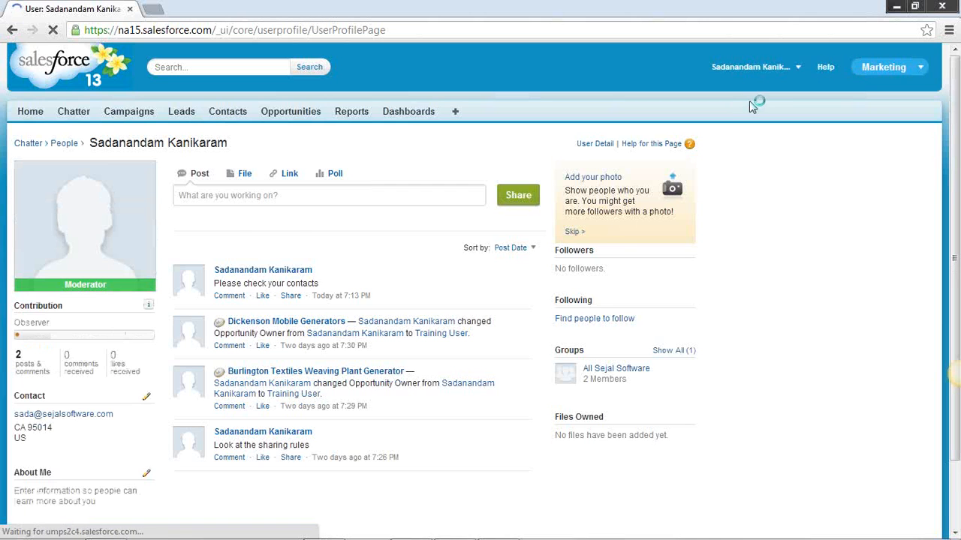
{"action": "scroll", "coordinate": [749, 100], "scroll_direction": "down", "scroll_amount": 3}
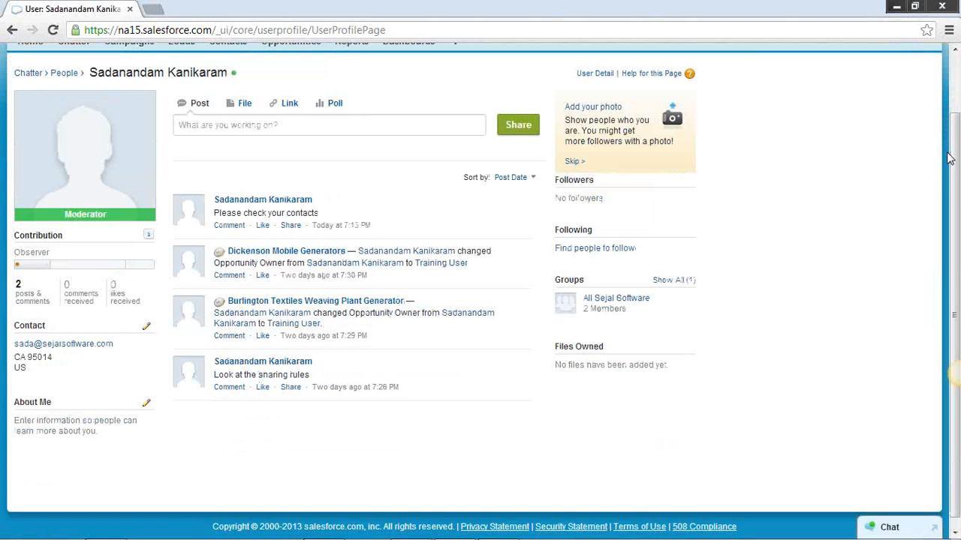
{"action": "scroll", "coordinate": [952, 161], "scroll_direction": "up", "scroll_amount": 1}
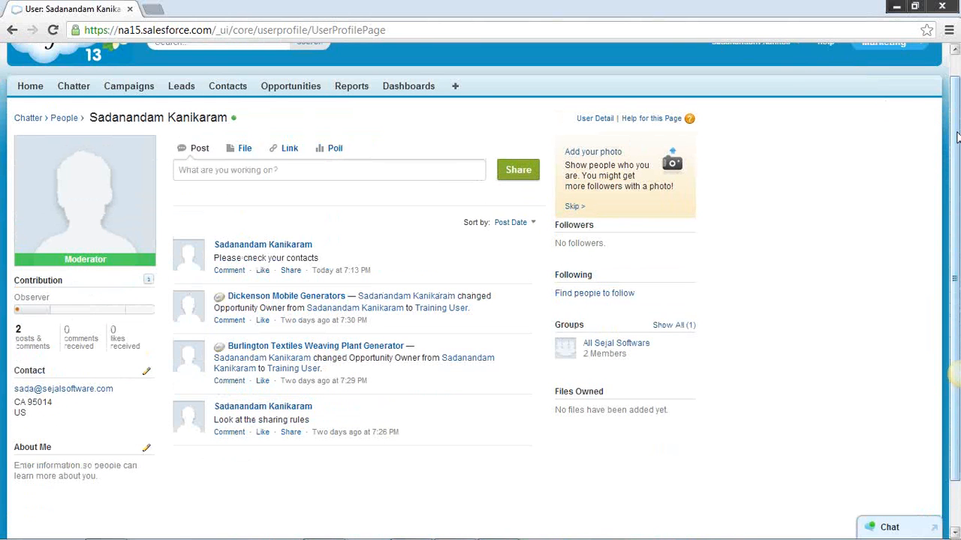
{"action": "left_click_drag", "start_coordinate": [957, 137], "coordinate": [954, 110]}
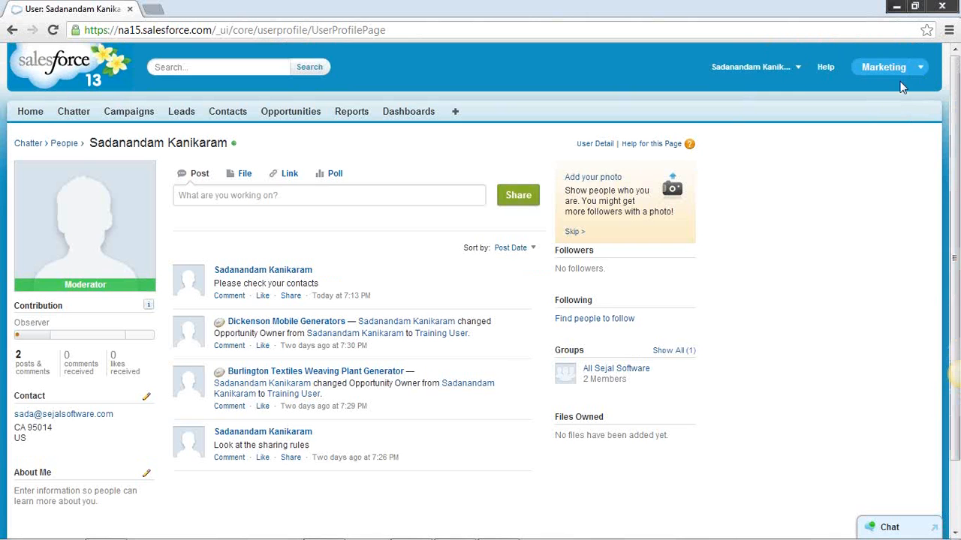
Return to the Setup home page and look over its setup categories and quick links
{"action": "left_click", "coordinate": [798, 72]}
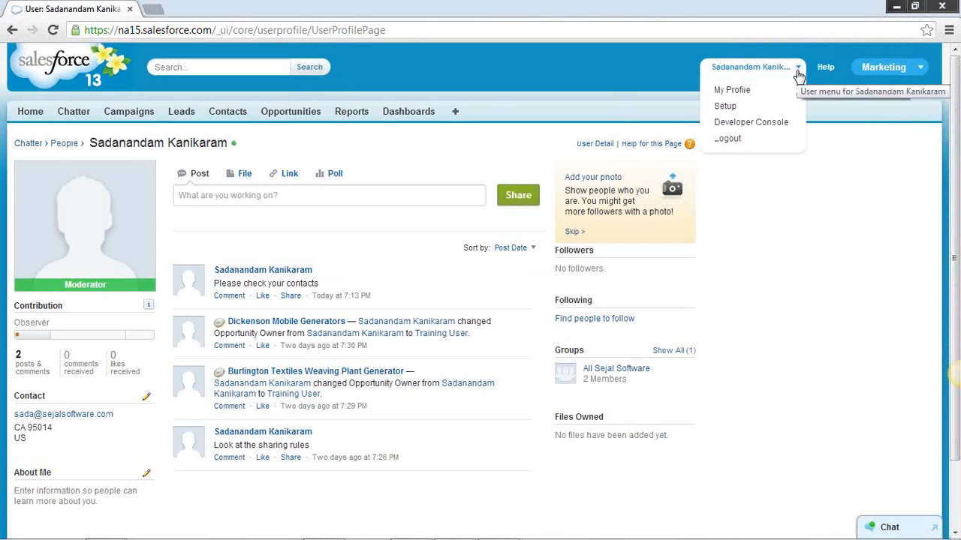
{"action": "left_click", "coordinate": [738, 110]}
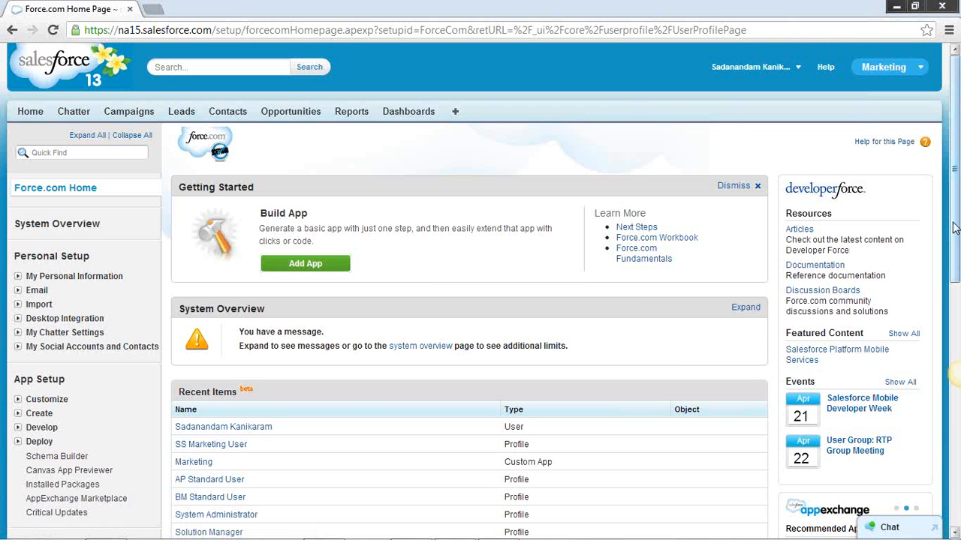
{"action": "scroll", "coordinate": [549, 202], "scroll_direction": "down", "scroll_amount": 3}
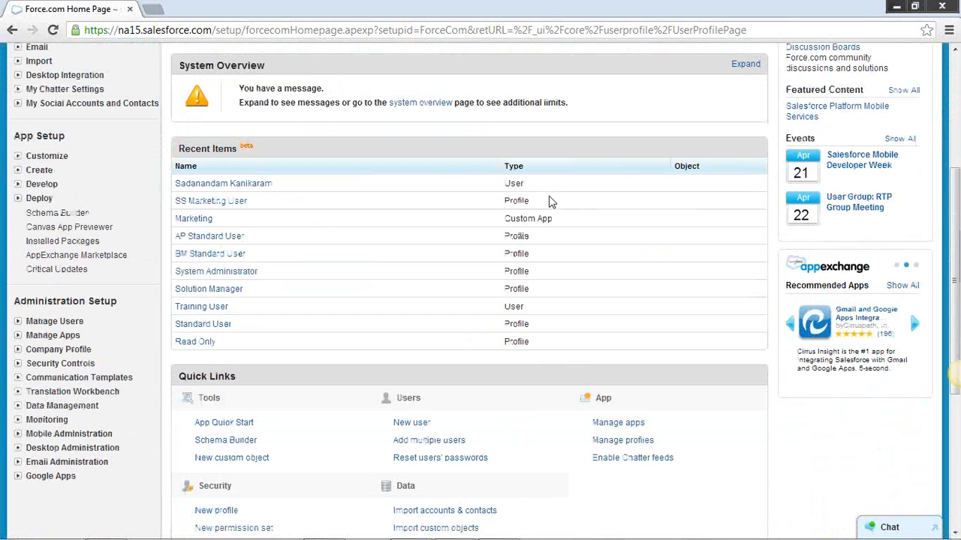
{"action": "scroll", "coordinate": [549, 202], "scroll_direction": "down", "scroll_amount": 4}
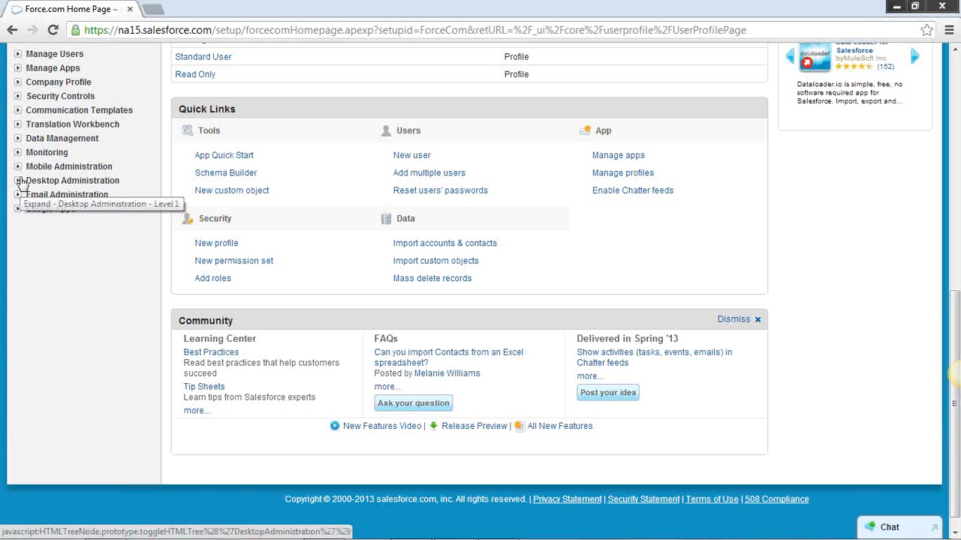
{"action": "scroll", "coordinate": [148, 299], "scroll_direction": "up", "scroll_amount": 7}
{"action": "scroll", "coordinate": [148, 299], "scroll_direction": "up", "scroll_amount": 1}
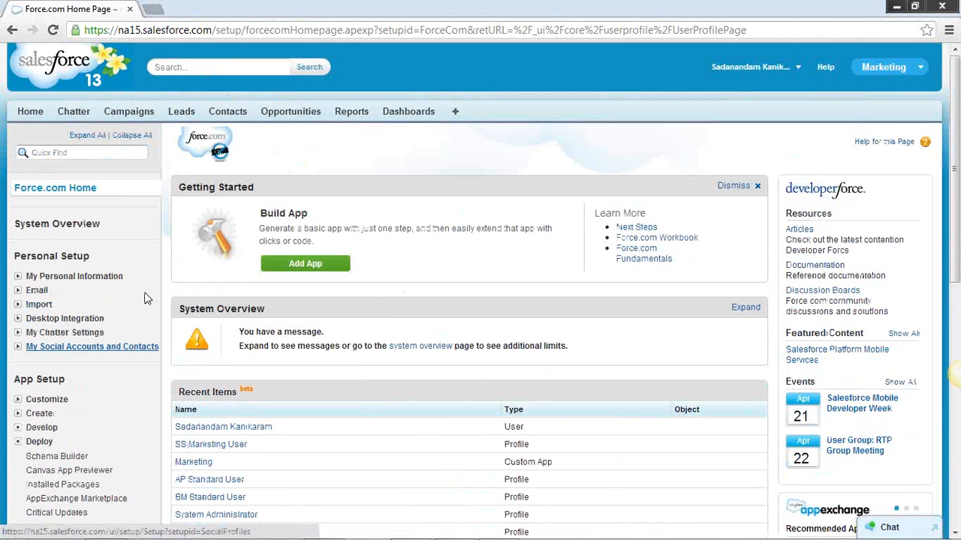
Grant login access to the company's administrator for 3 Days under My Personal Information and save the change
{"action": "left_click", "coordinate": [52, 280]}
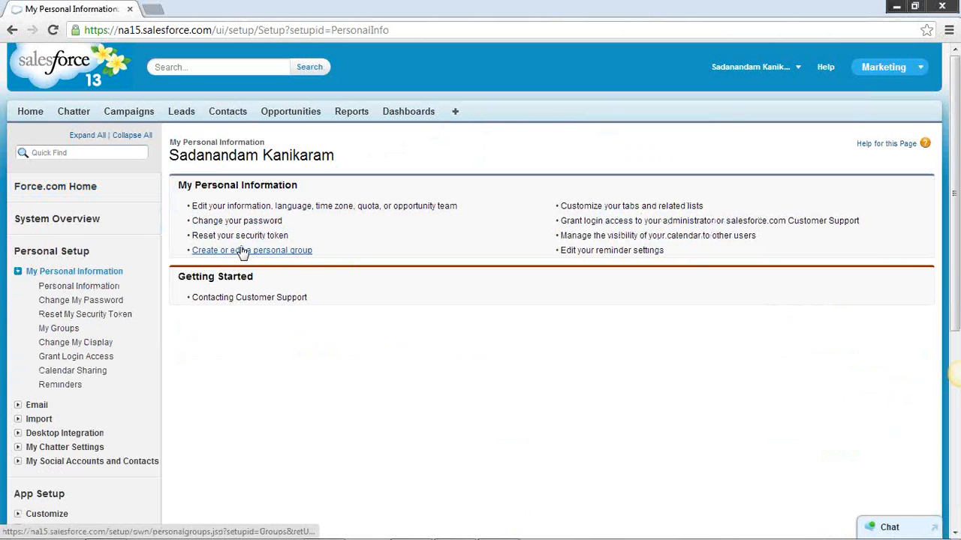
{"action": "left_click", "coordinate": [67, 358]}
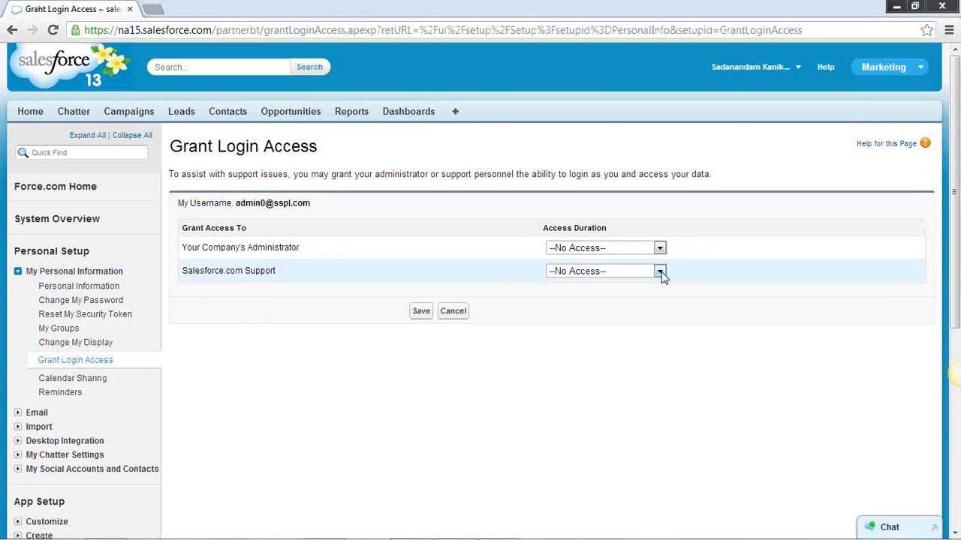
{"action": "left_click", "coordinate": [660, 248]}
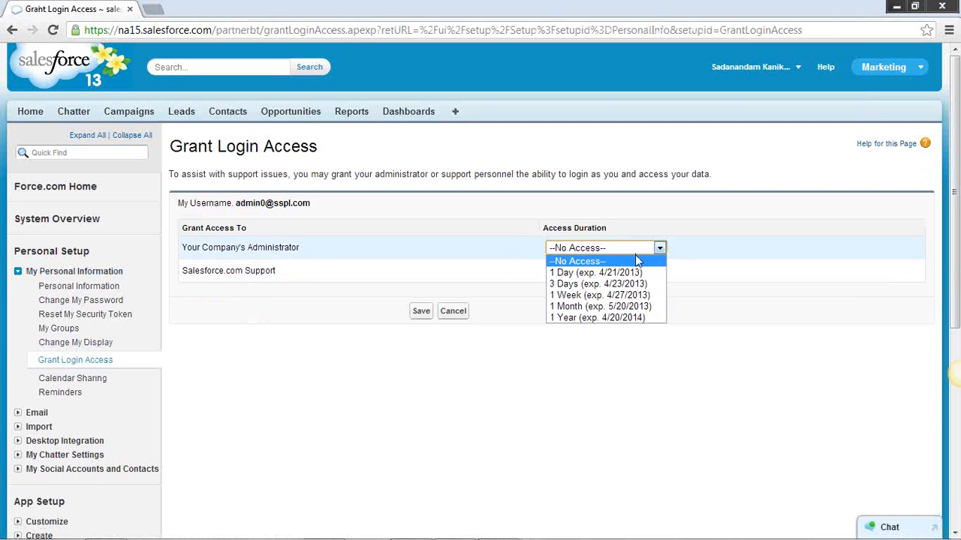
{"action": "left_click", "coordinate": [592, 286]}
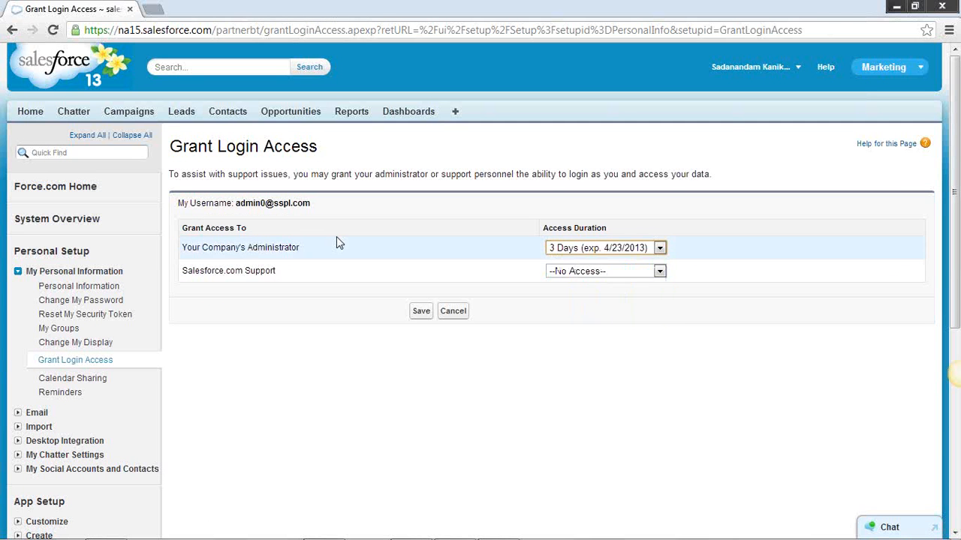
{"action": "left_click", "coordinate": [421, 312]}
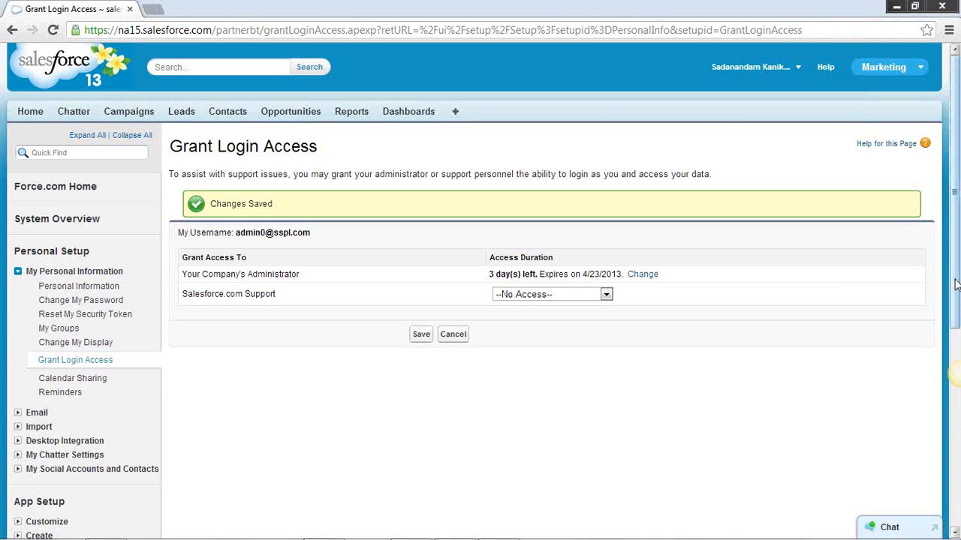
Return to the Setup home page and open Sharing Settings under Security Controls
{"action": "left_click_drag", "start_coordinate": [956, 284], "coordinate": [956, 439]}
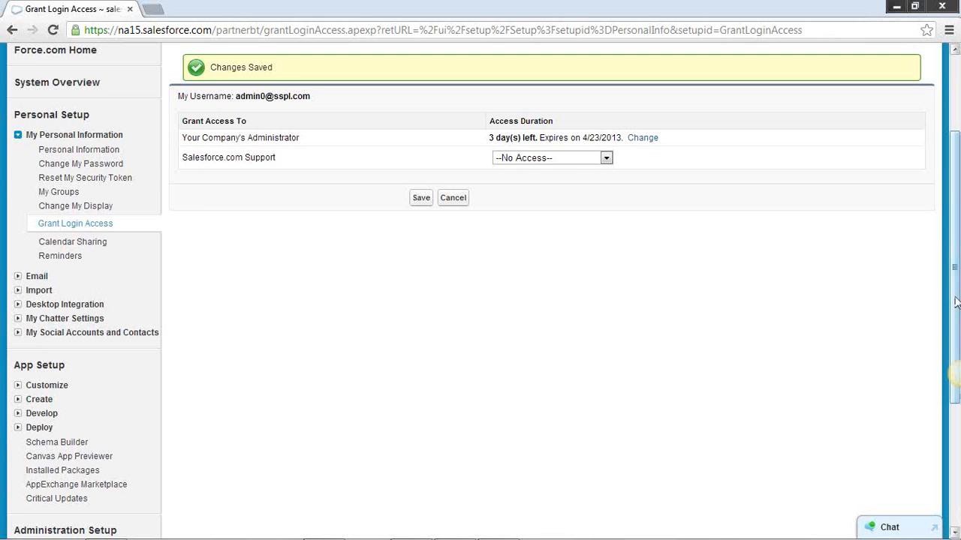
{"action": "scroll", "coordinate": [950, 283], "scroll_direction": "up", "scroll_amount": 3}
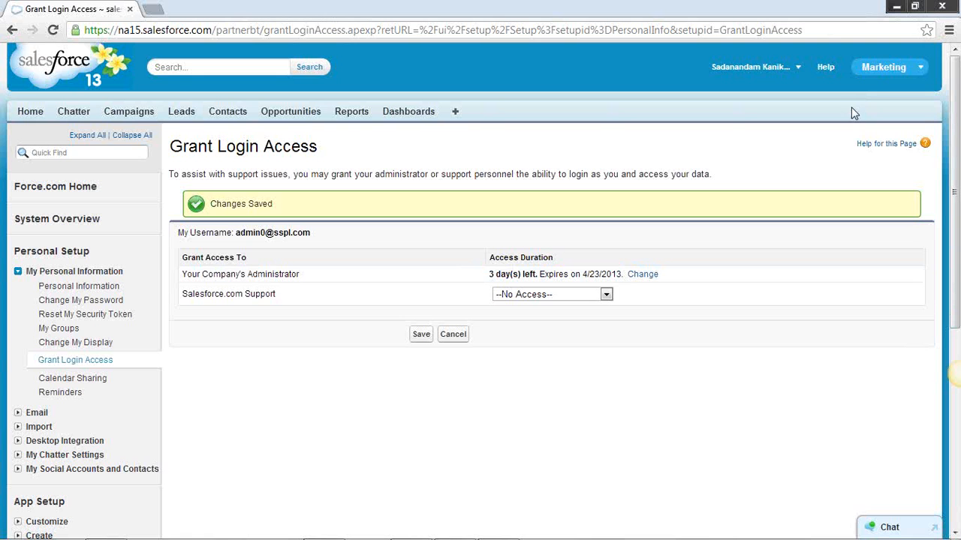
{"action": "left_click", "coordinate": [798, 68]}
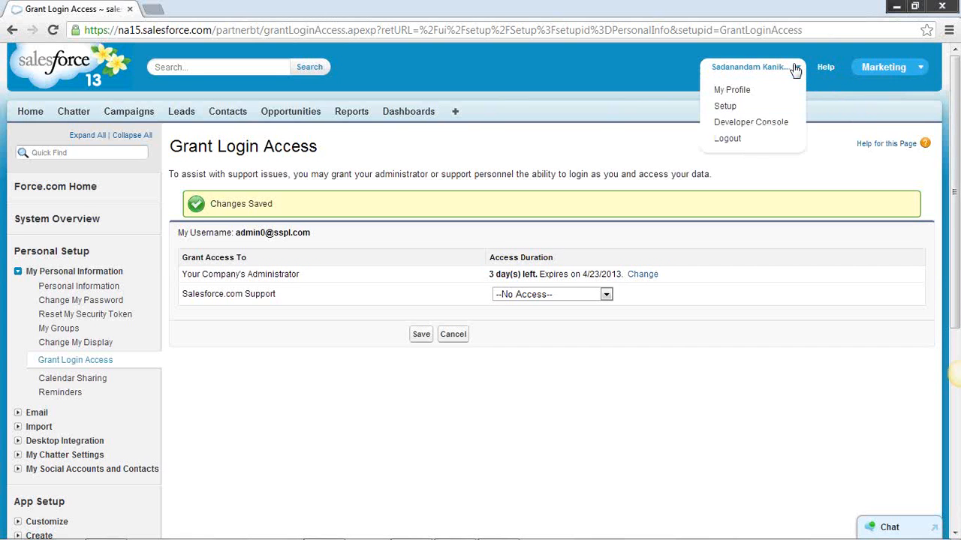
{"action": "left_click", "coordinate": [725, 110]}
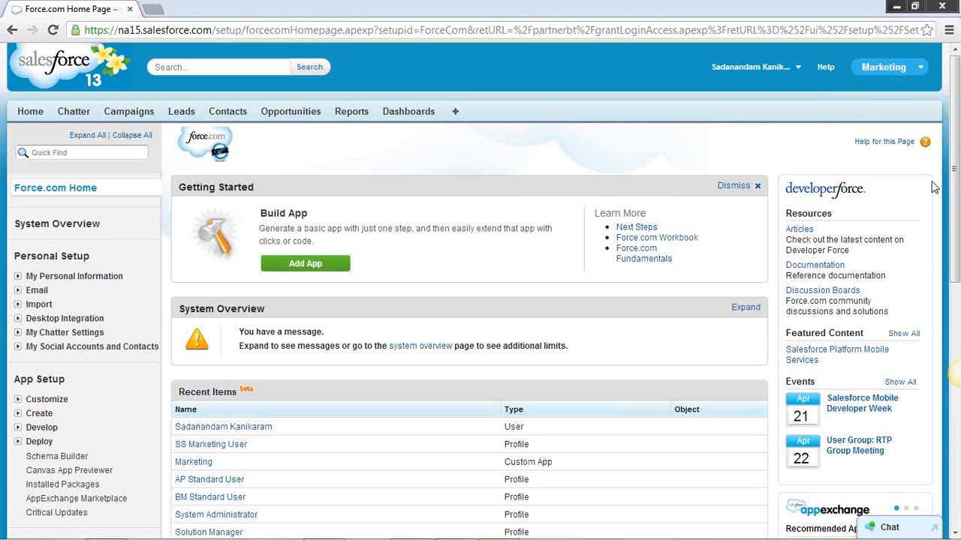
{"action": "left_click_drag", "start_coordinate": [954, 184], "coordinate": [950, 302]}
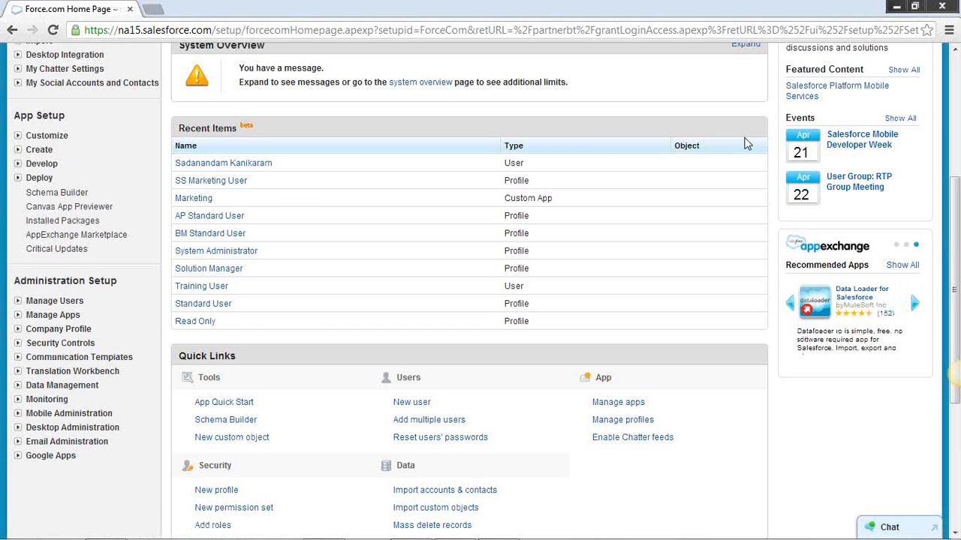
{"action": "left_click", "coordinate": [17, 328]}
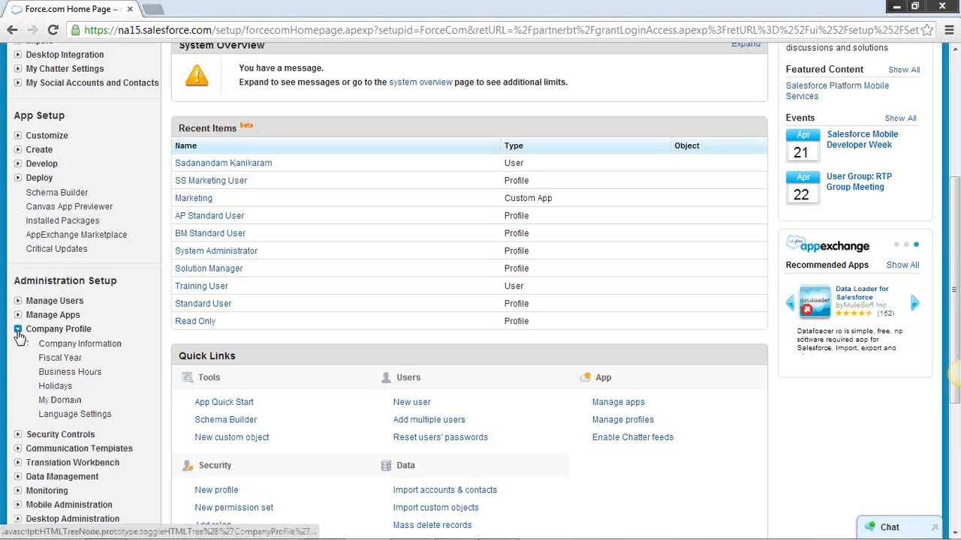
{"action": "left_click", "coordinate": [18, 434]}
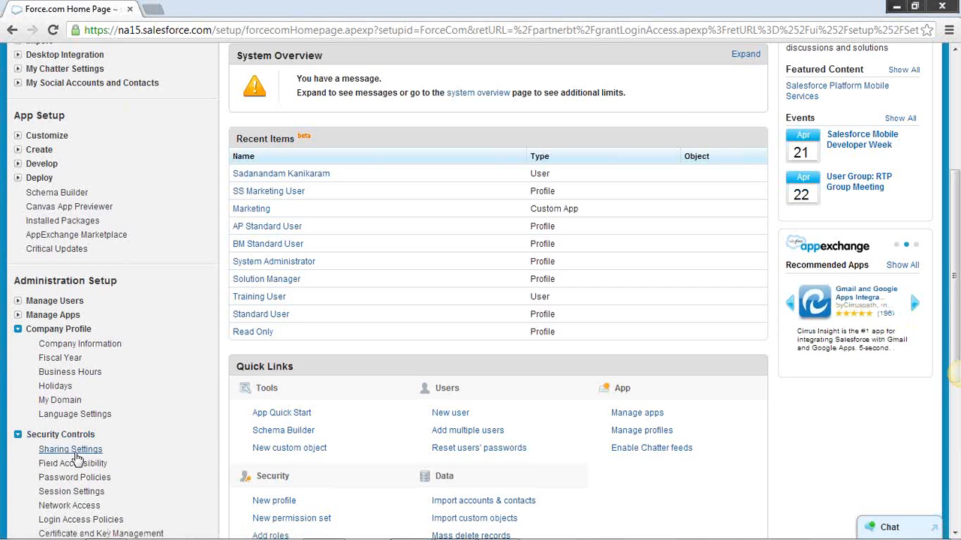
{"action": "left_click", "coordinate": [75, 450]}
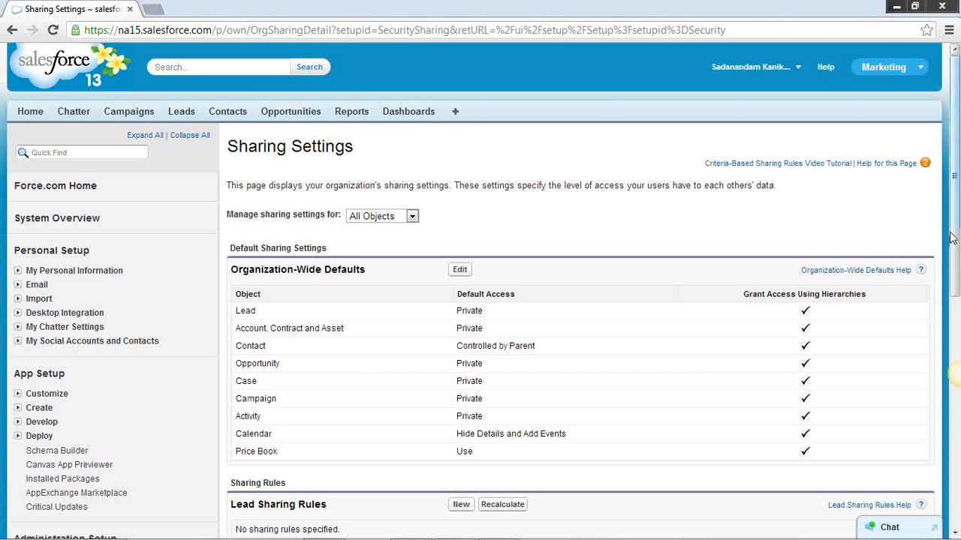
Review the organization-wide defaults and the sharing rules for each object, highlighting the Opportunity object
{"action": "left_click_drag", "start_coordinate": [951, 238], "coordinate": [958, 321]}
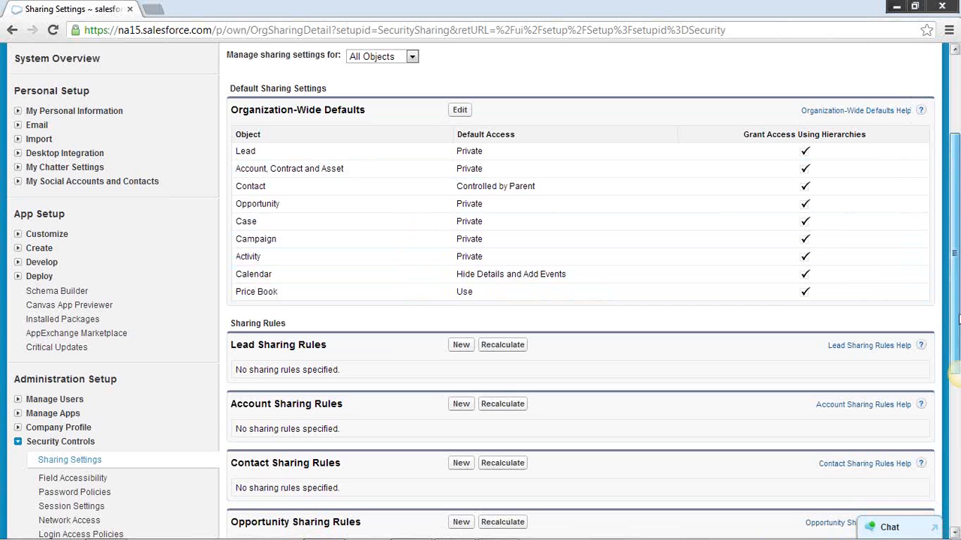
{"action": "left_click_drag", "start_coordinate": [958, 316], "coordinate": [958, 353]}
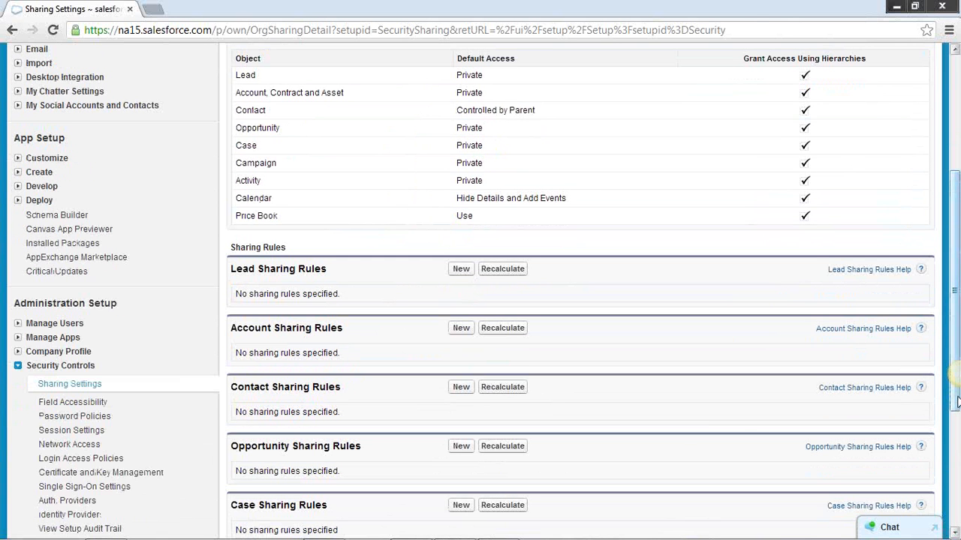
{"action": "left_click_drag", "start_coordinate": [957, 403], "coordinate": [956, 461]}
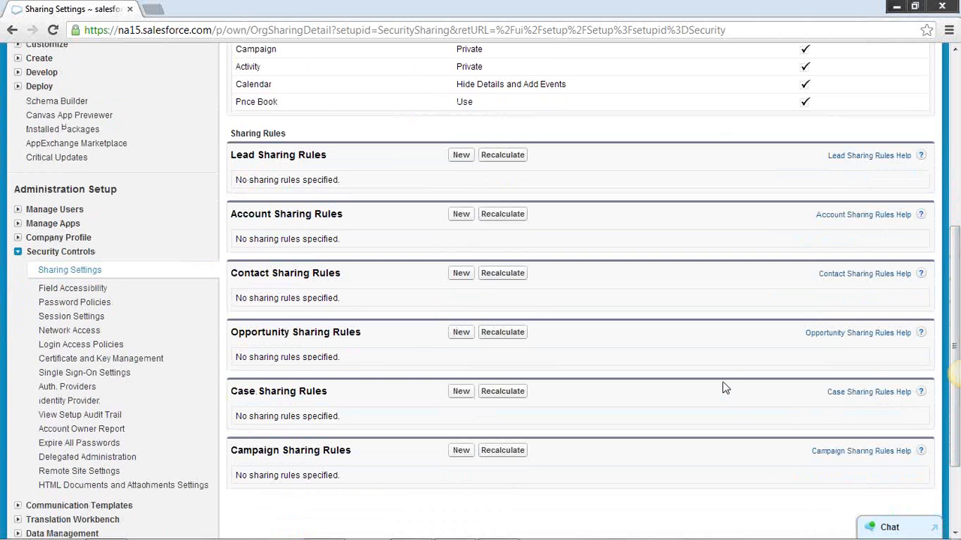
{"action": "scroll", "coordinate": [724, 384], "scroll_direction": "up", "scroll_amount": 2}
{"action": "scroll", "coordinate": [724, 382], "scroll_direction": "up", "scroll_amount": 1}
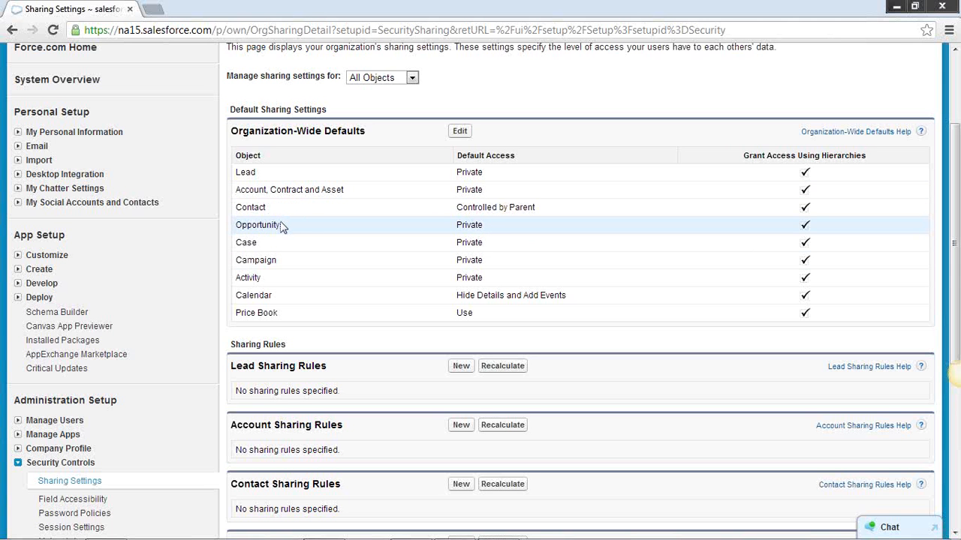
{"action": "left_click_drag", "start_coordinate": [280, 225], "coordinate": [234, 224]}
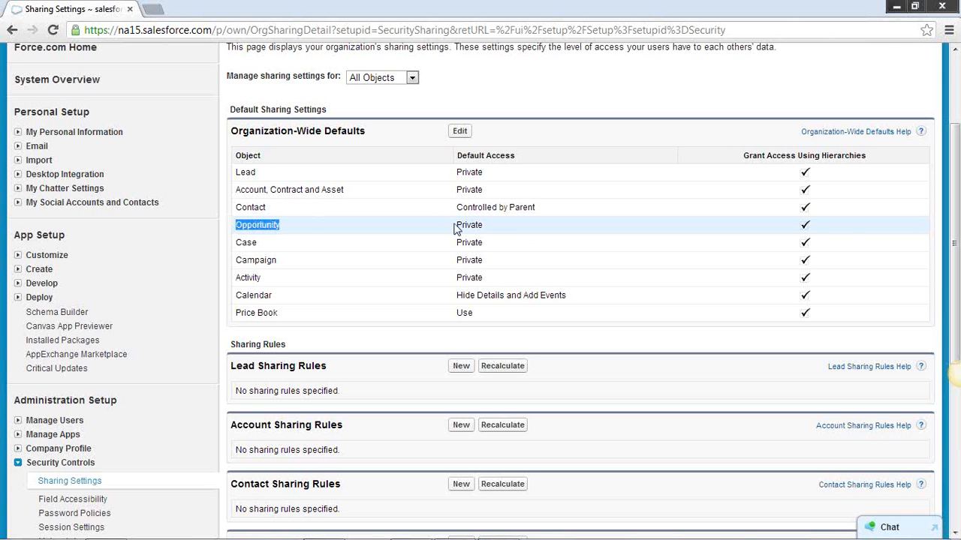
Highlight the Opportunity object's default access value and open Setup in a separate browser tab
{"action": "left_click_drag", "start_coordinate": [454, 225], "coordinate": [518, 235]}
{"action": "scroll", "coordinate": [729, 223], "scroll_direction": "up", "scroll_amount": 2}
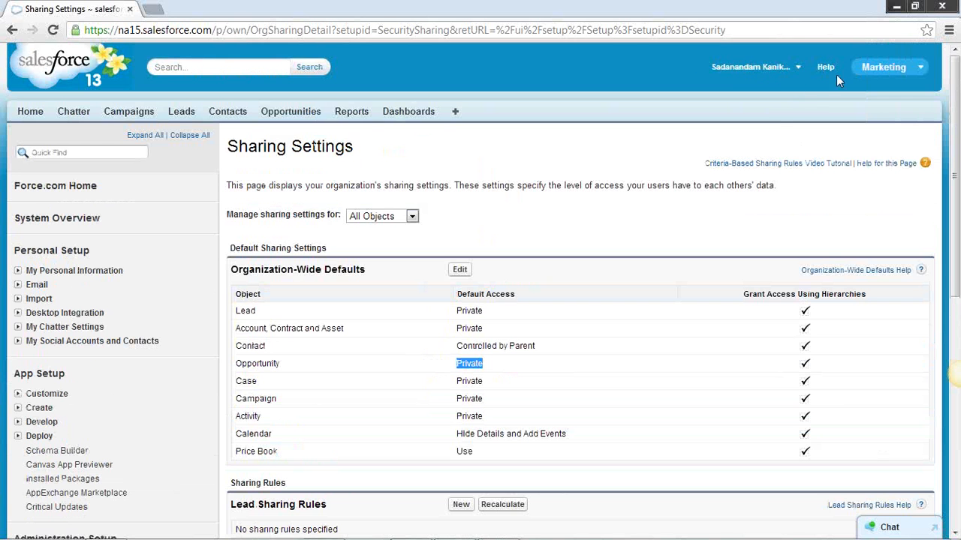
{"action": "left_click", "coordinate": [800, 72]}
{"action": "right_click", "coordinate": [726, 107]}
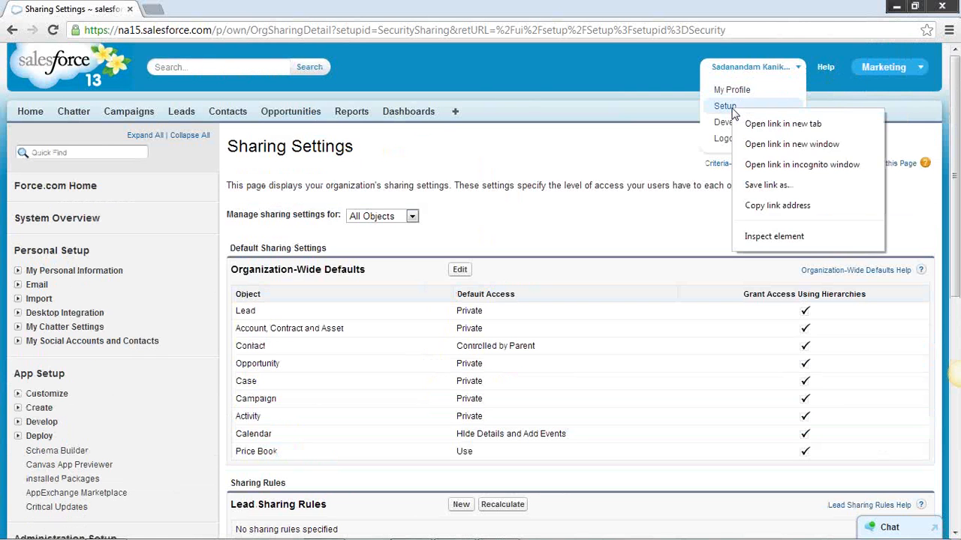
{"action": "left_click", "coordinate": [752, 122]}
{"action": "left_click", "coordinate": [199, 9]}
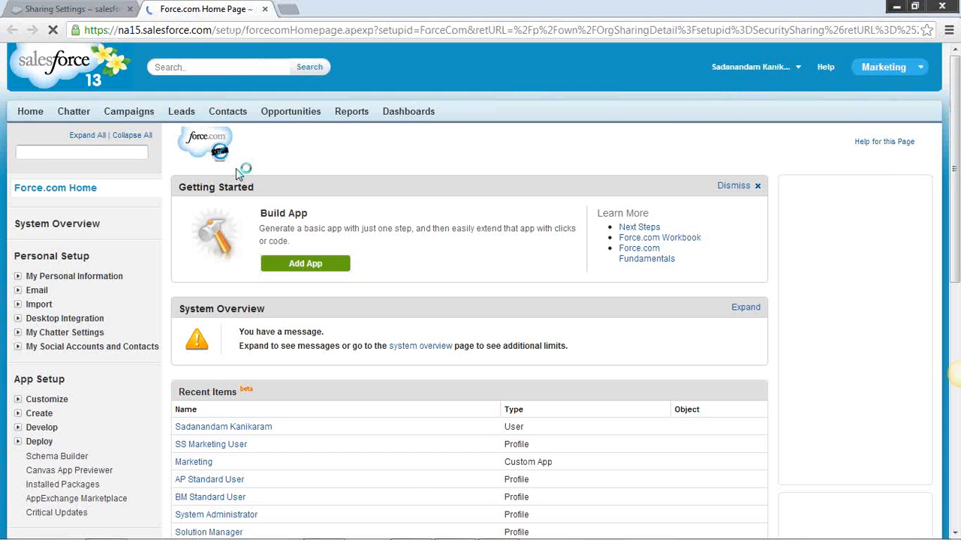
Expand Manage Users under Administration Setup and open the Profiles list
{"action": "scroll", "coordinate": [81, 502], "scroll_direction": "down", "scroll_amount": 4}
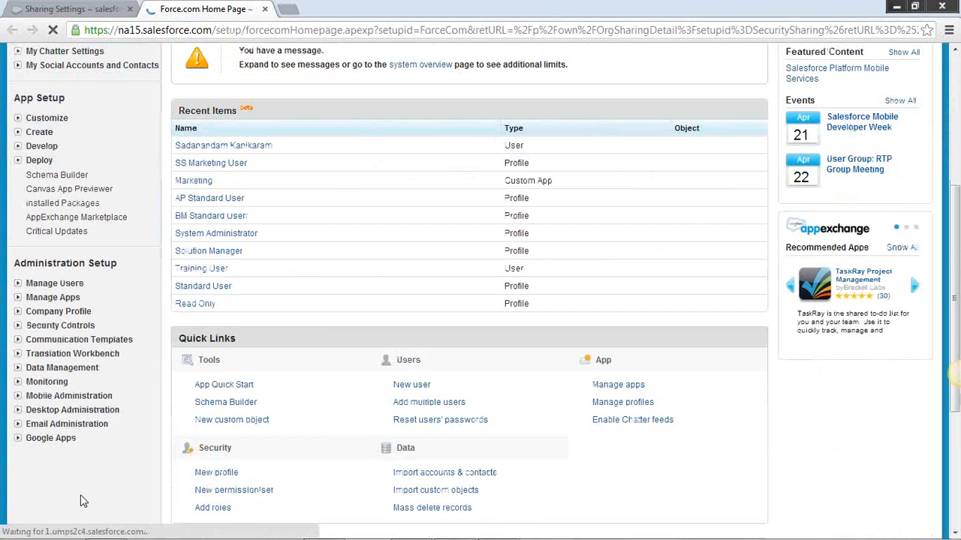
{"action": "left_click", "coordinate": [18, 298]}
{"action": "left_click", "coordinate": [17, 283]}
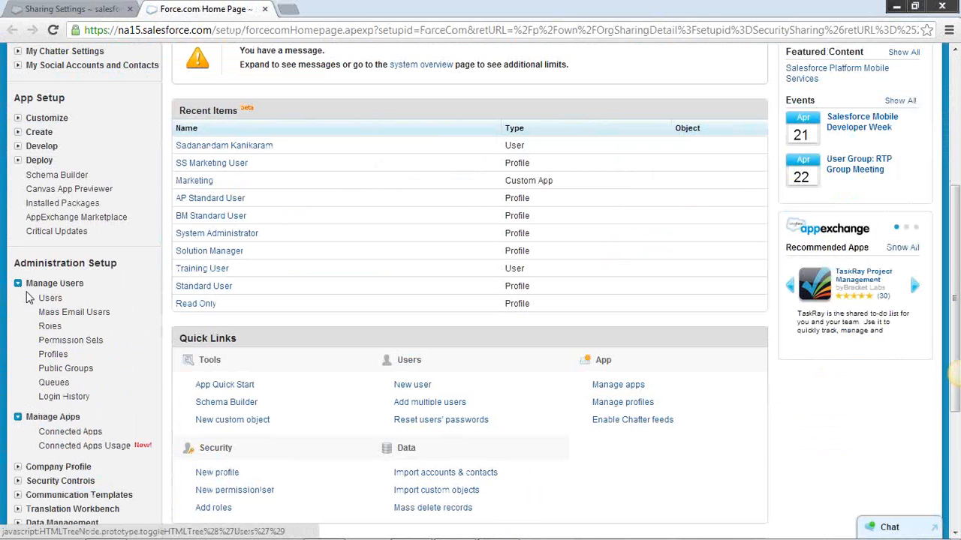
{"action": "left_click", "coordinate": [53, 354]}
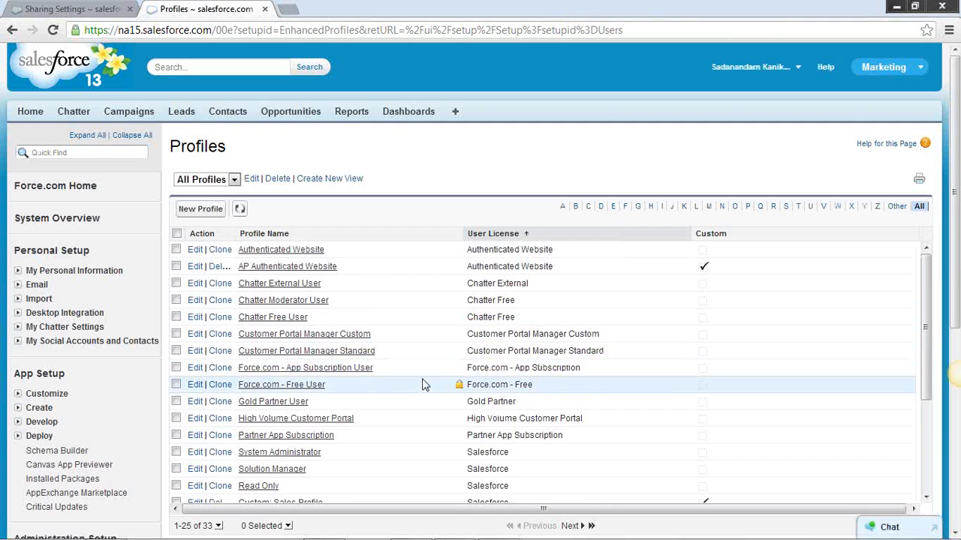
Find the BM Standard User profile in the list and open it for editing
{"action": "scroll", "coordinate": [381, 398], "scroll_direction": "down", "scroll_amount": 2}
{"action": "scroll", "coordinate": [334, 403], "scroll_direction": "down", "scroll_amount": 2}
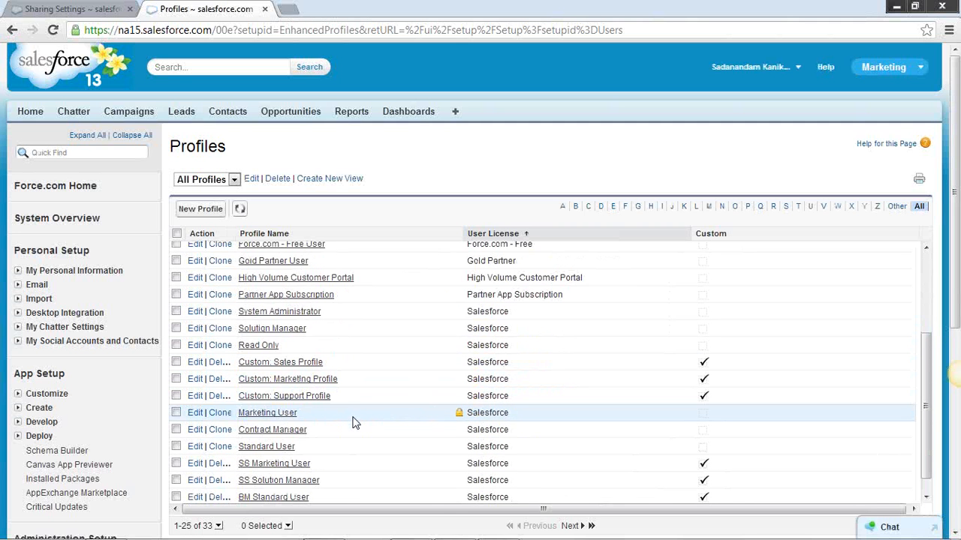
{"action": "scroll", "coordinate": [350, 412], "scroll_direction": "down", "scroll_amount": 1}
{"action": "scroll", "coordinate": [337, 417], "scroll_direction": "down", "scroll_amount": 2}
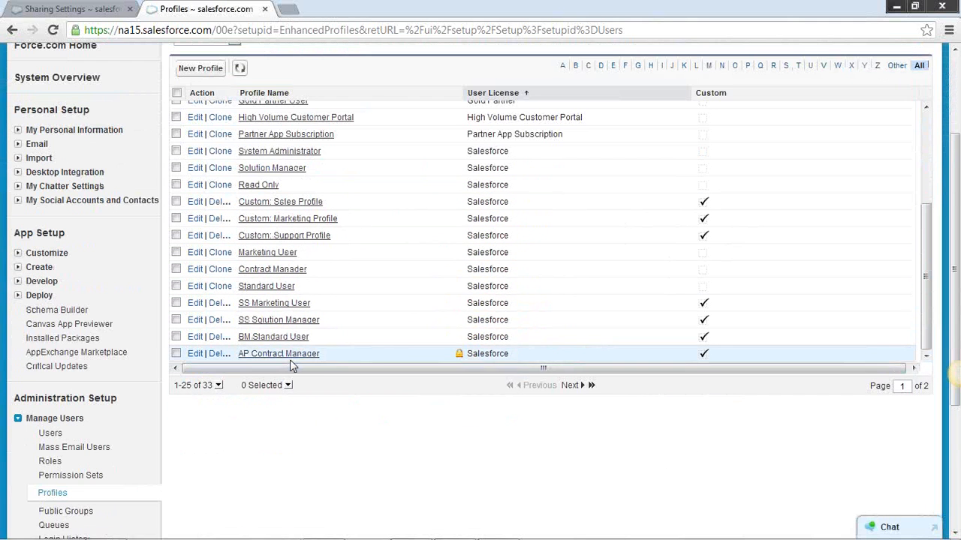
{"action": "left_click", "coordinate": [276, 338]}
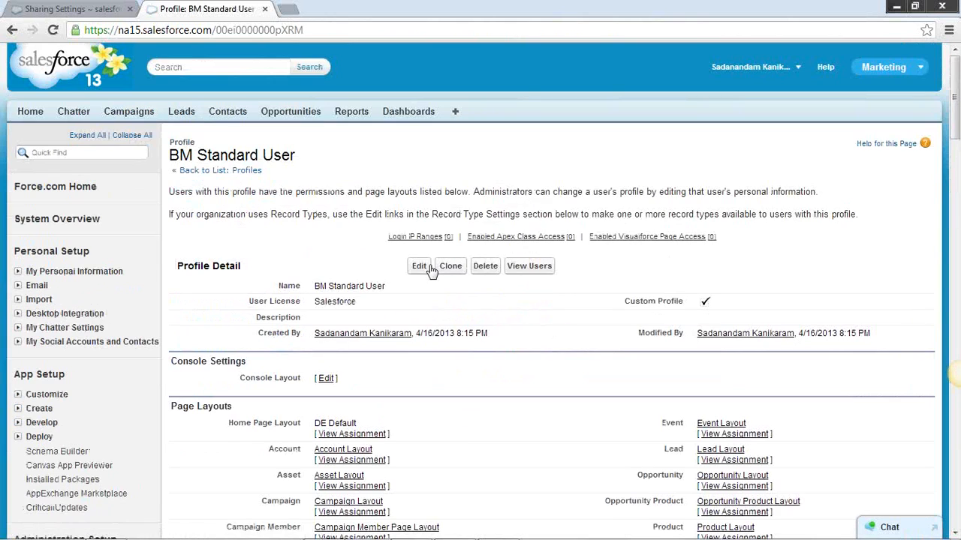
{"action": "left_click", "coordinate": [423, 267]}
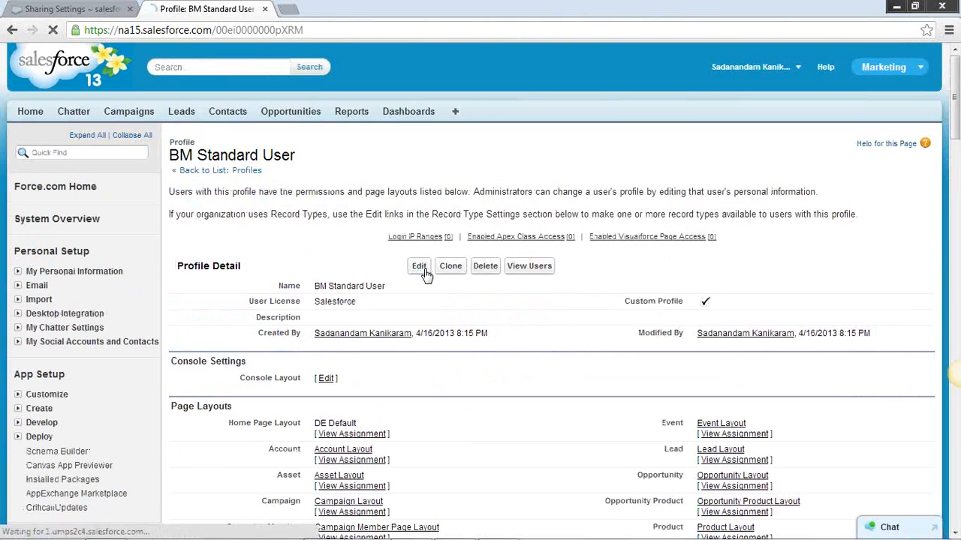
Examine the profile's Standard Object Permissions, highlighting the section heading and the Opportunities row
{"action": "scroll", "coordinate": [592, 317], "scroll_direction": "down", "scroll_amount": 1}
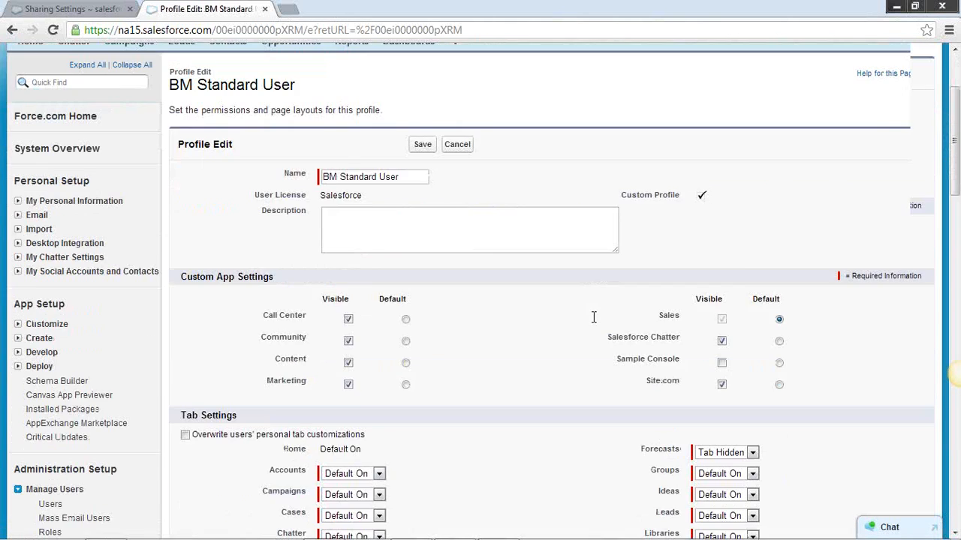
{"action": "scroll", "coordinate": [593, 317], "scroll_direction": "down", "scroll_amount": 10}
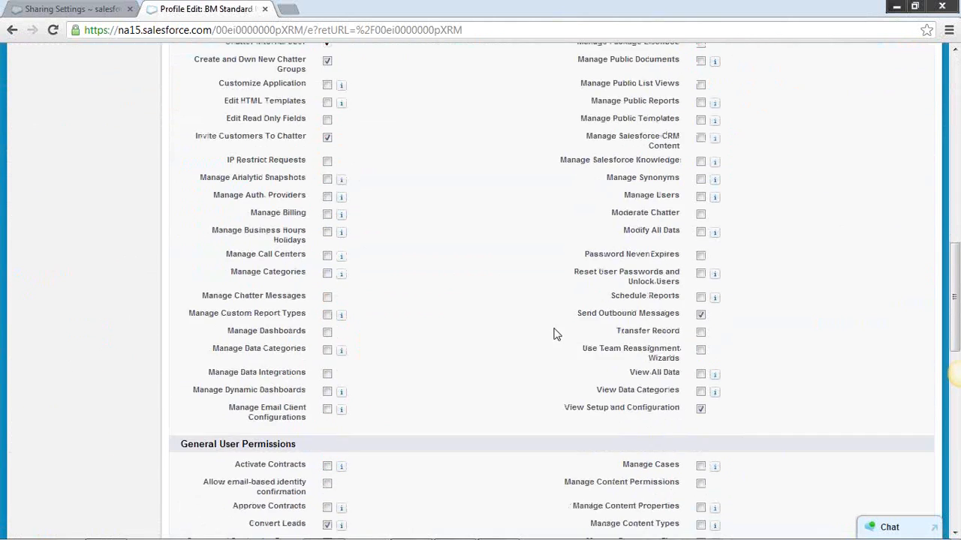
{"action": "scroll", "coordinate": [555, 334], "scroll_direction": "down", "scroll_amount": 6}
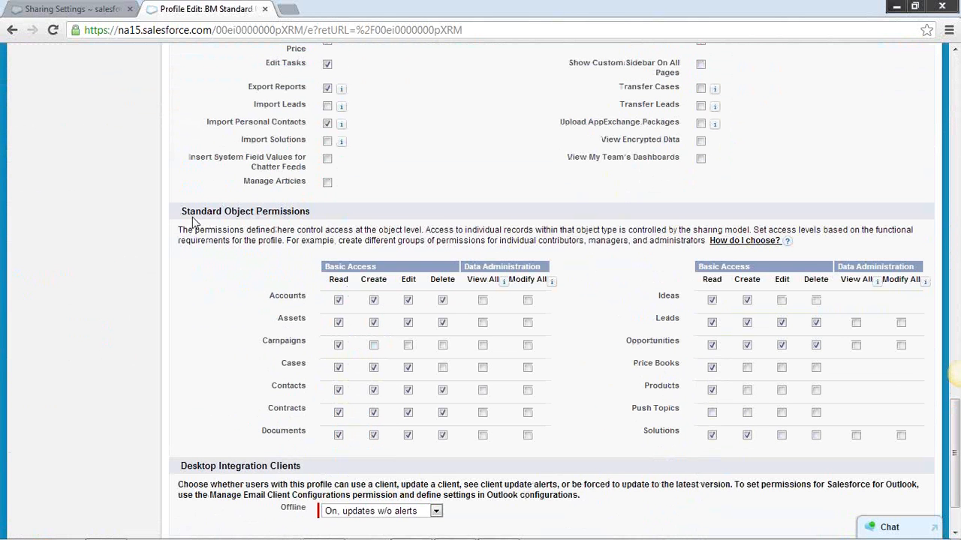
{"action": "left_click_drag", "start_coordinate": [182, 211], "coordinate": [314, 212]}
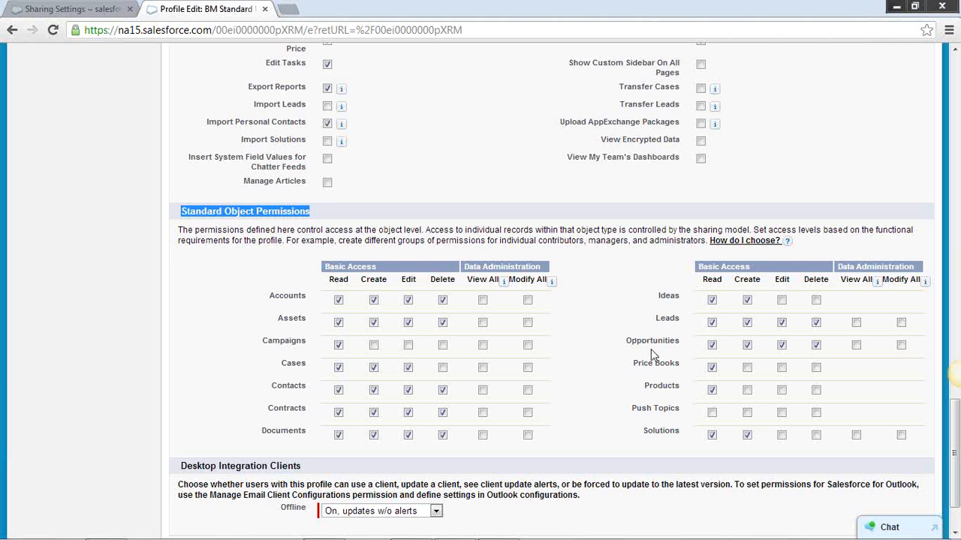
{"action": "left_click_drag", "start_coordinate": [683, 342], "coordinate": [621, 339]}
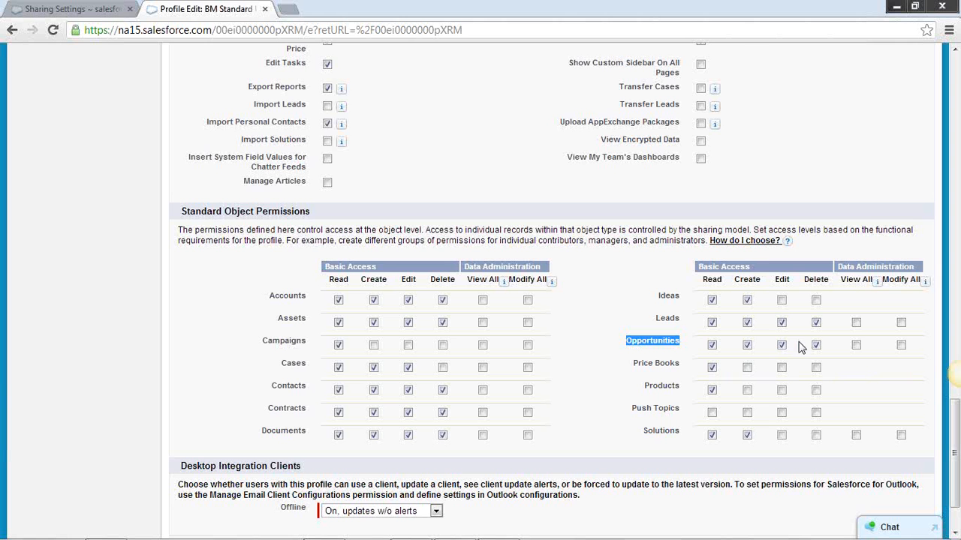
{"action": "left_click", "coordinate": [693, 344]}
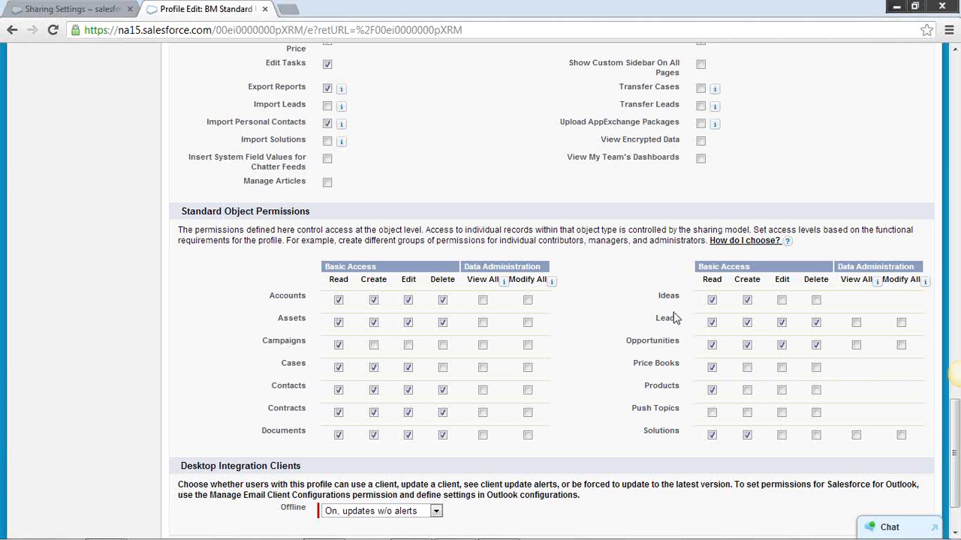
Return to the Sharing Settings browser tab and open the Dickenson Mobile Generators opportunity from the recent opportunities
{"action": "left_click", "coordinate": [67, 9]}
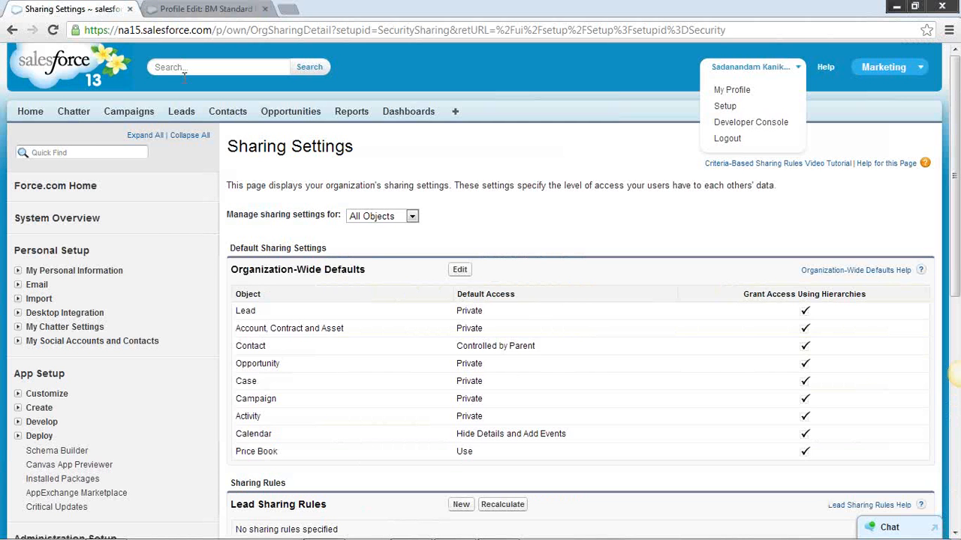
{"action": "left_click", "coordinate": [292, 110]}
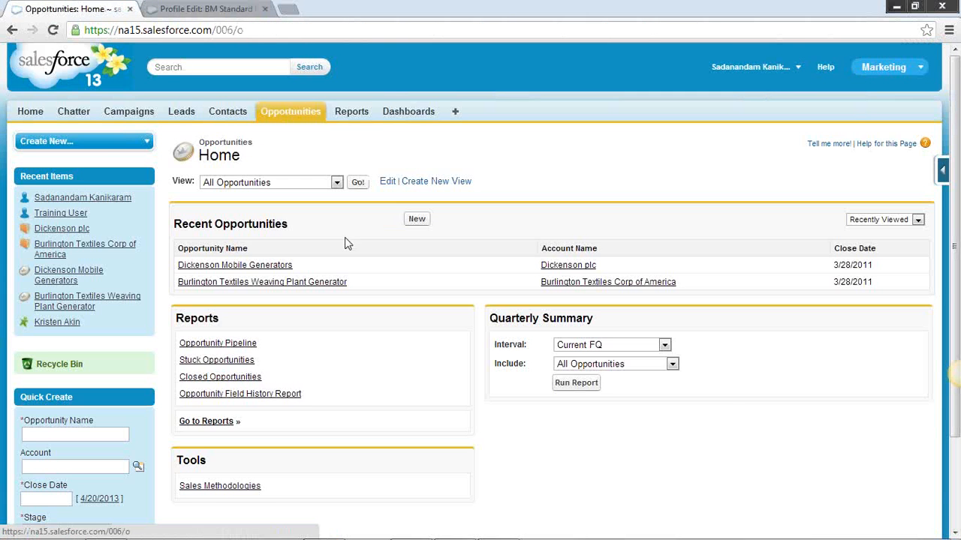
{"action": "left_click", "coordinate": [255, 265]}
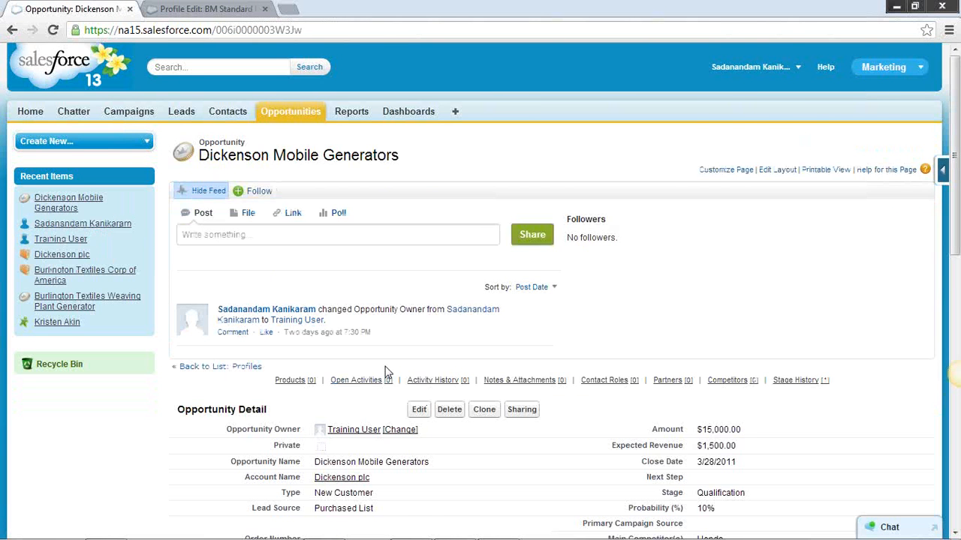
Transfer ownership of the Dickenson Mobile Generators opportunity to the SVP, Sales & Marketing user and save the change
{"action": "scroll", "coordinate": [386, 376], "scroll_direction": "down", "scroll_amount": 1}
{"action": "left_click", "coordinate": [401, 358]}
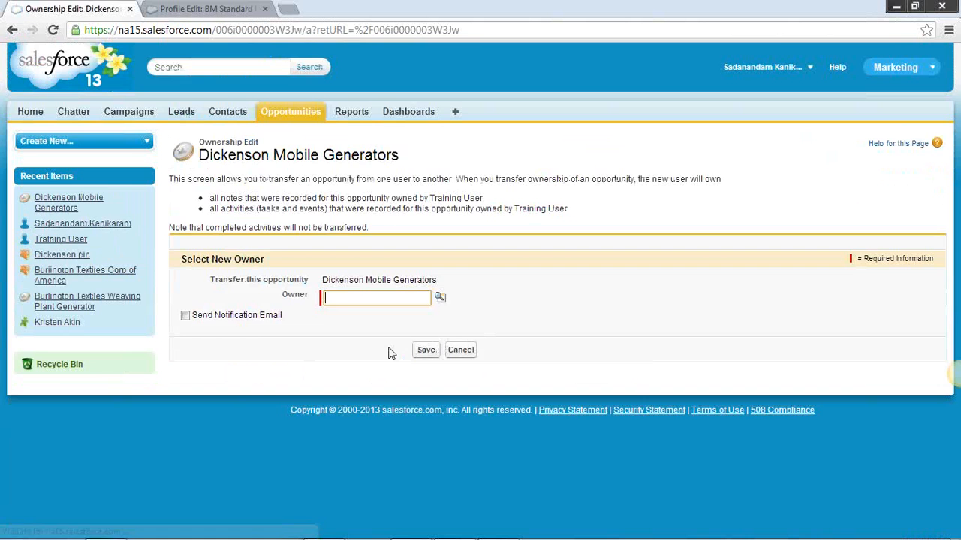
{"action": "left_click", "coordinate": [440, 300]}
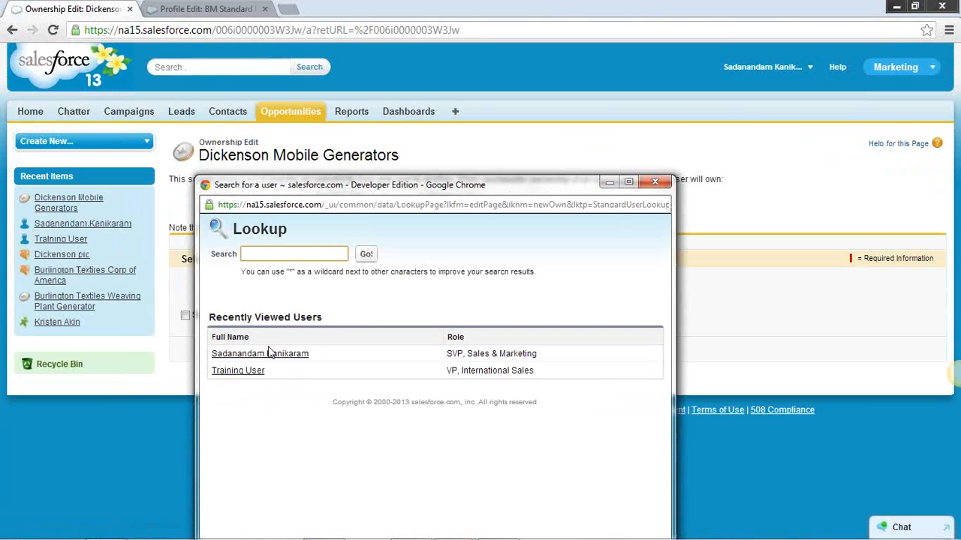
{"action": "left_click", "coordinate": [272, 357]}
{"action": "left_click", "coordinate": [428, 352]}
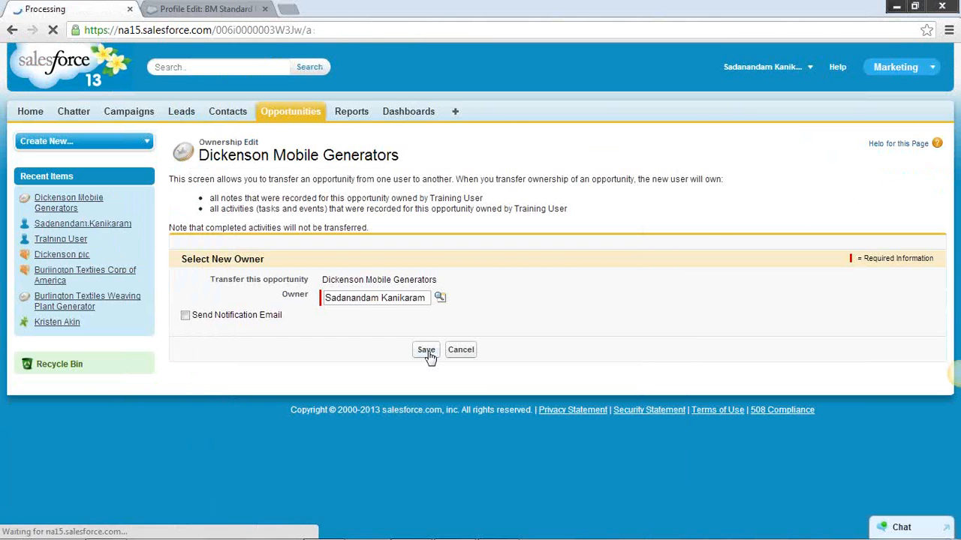
Compare the opportunity's owner details with the Opportunities permissions in the BM Standard User profile
{"action": "scroll", "coordinate": [450, 338], "scroll_direction": "down", "scroll_amount": 2}
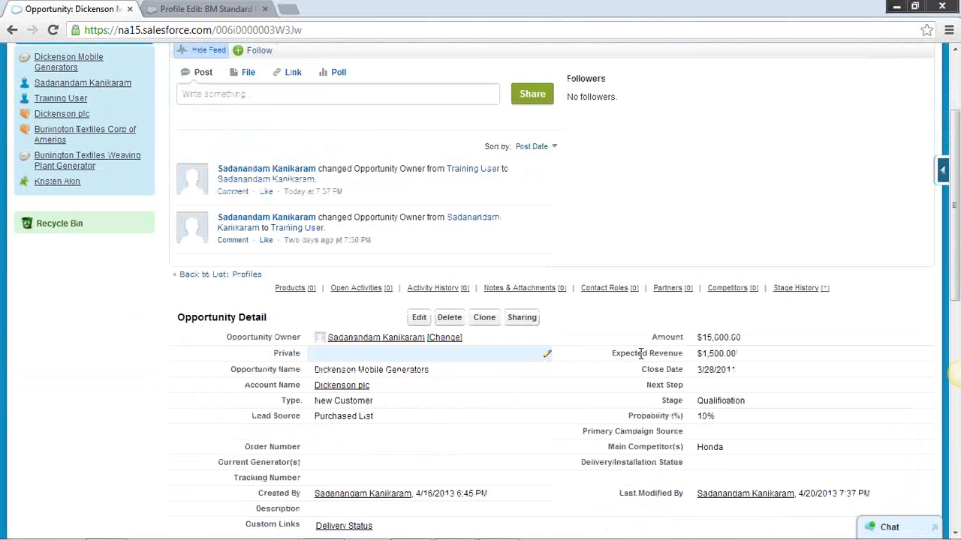
{"action": "left_click_drag", "start_coordinate": [277, 319], "coordinate": [196, 316]}
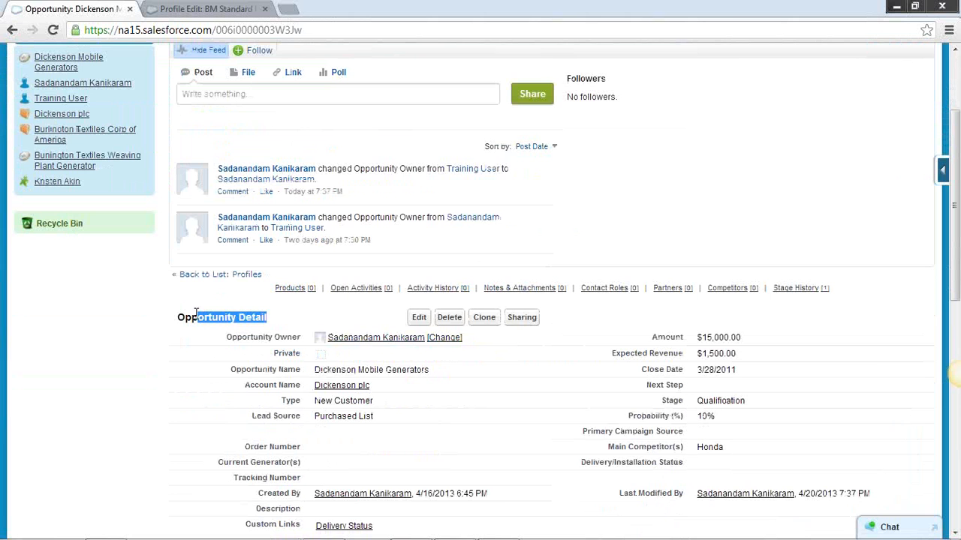
{"action": "mouse_move", "coordinate": [353, 338]}
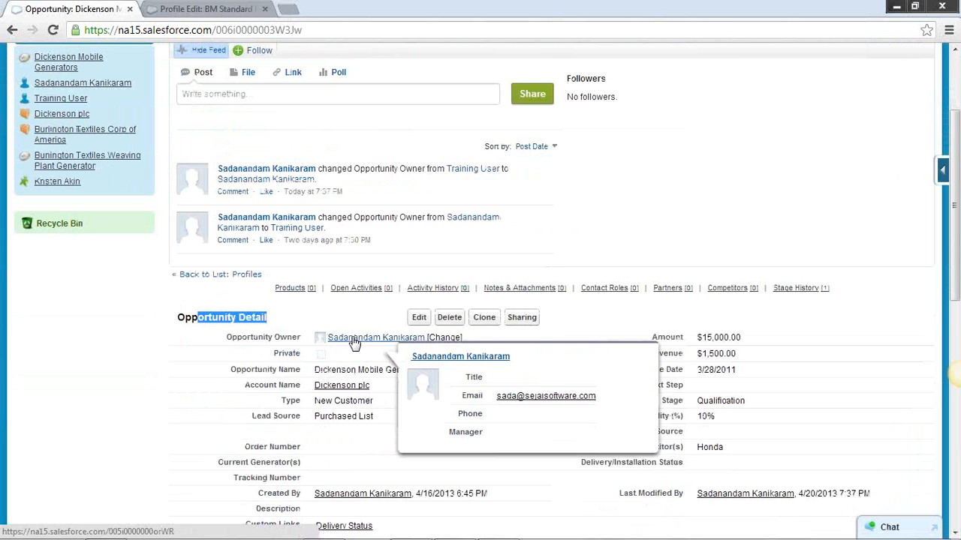
{"action": "left_click", "coordinate": [199, 9]}
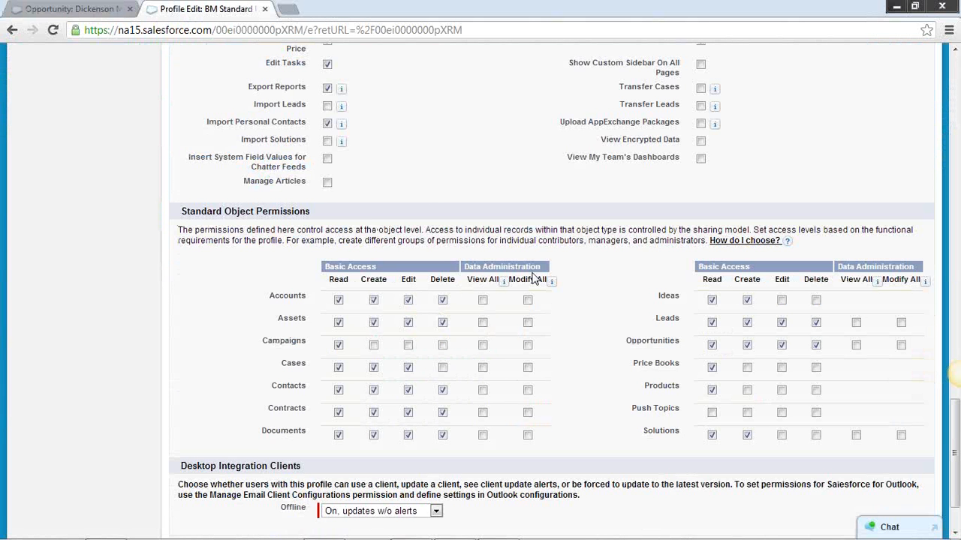
{"action": "left_click", "coordinate": [75, 11]}
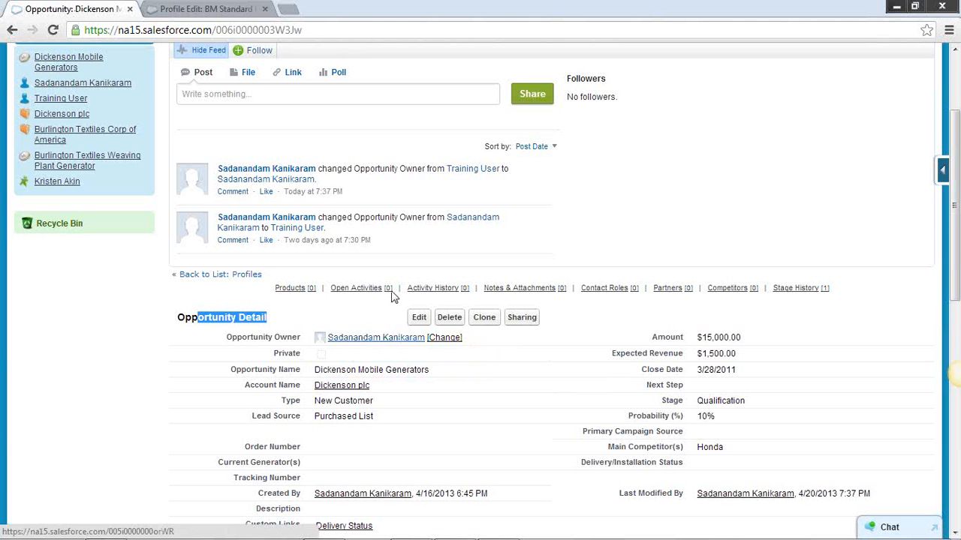
{"action": "left_click", "coordinate": [225, 9]}
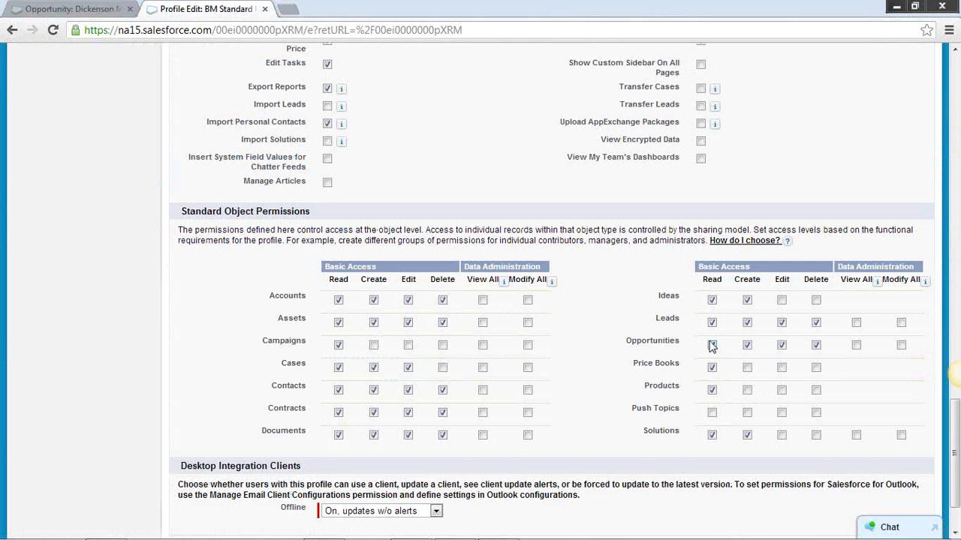
{"action": "scroll", "coordinate": [632, 235], "scroll_direction": "up", "scroll_amount": 5}
{"action": "scroll", "coordinate": [613, 217], "scroll_direction": "down", "scroll_amount": 6}
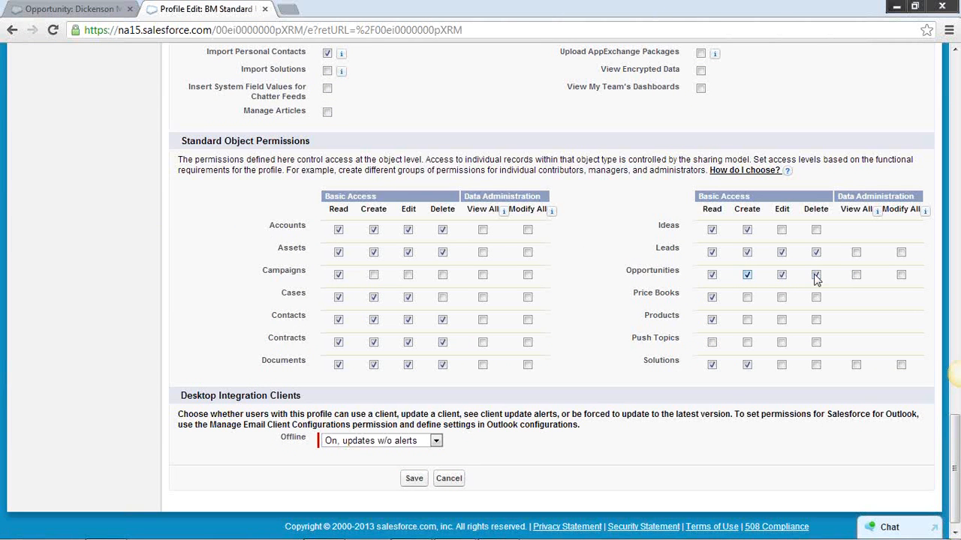
{"action": "left_click", "coordinate": [75, 9]}
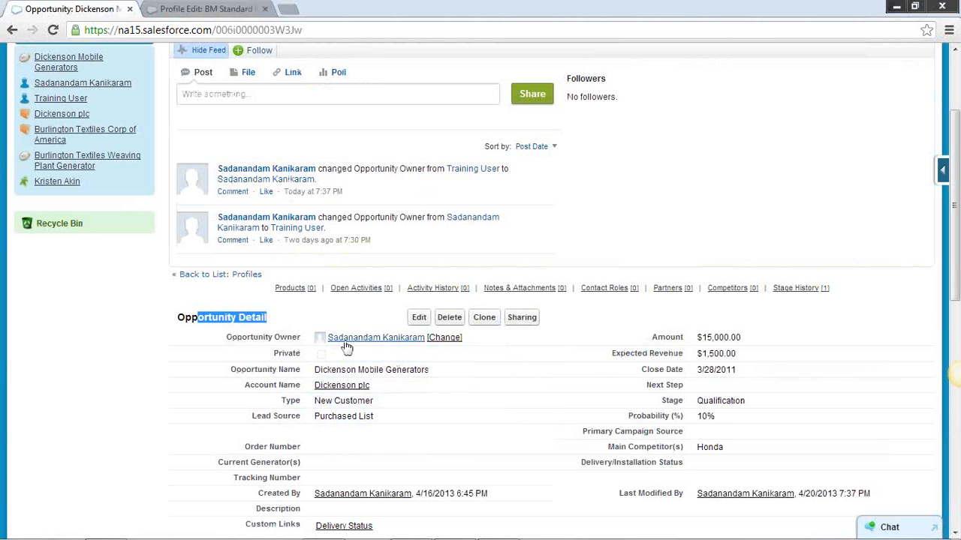
{"action": "scroll", "coordinate": [657, 259], "scroll_direction": "up", "scroll_amount": 3}
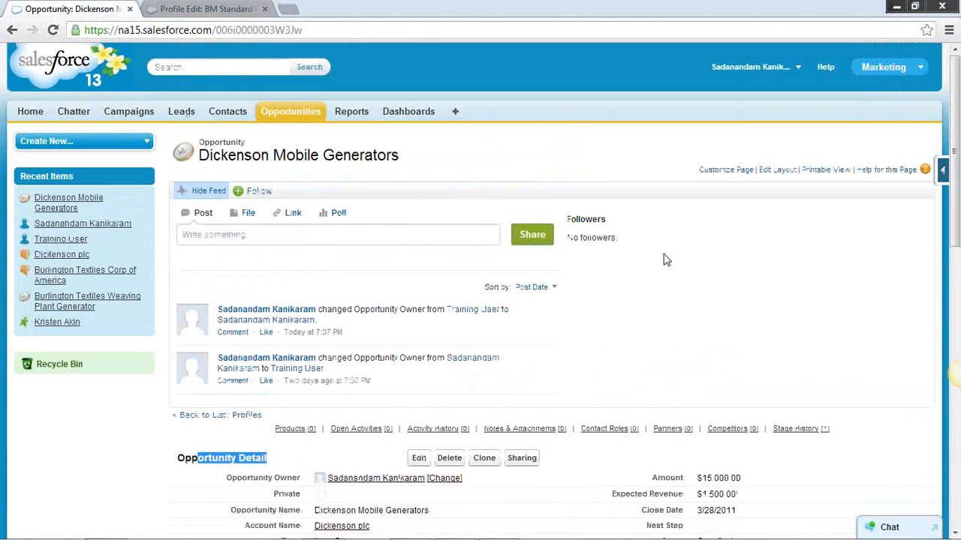
Open Setup in a new browser tab and go to the Sharing Settings page within Security Controls
{"action": "left_click", "coordinate": [798, 68]}
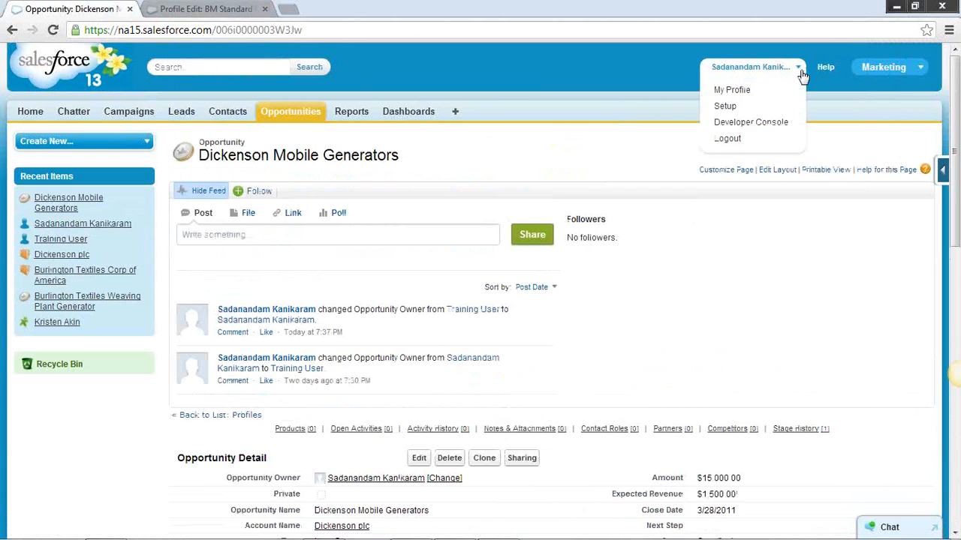
{"action": "right_click", "coordinate": [742, 106]}
{"action": "left_click", "coordinate": [790, 121]}
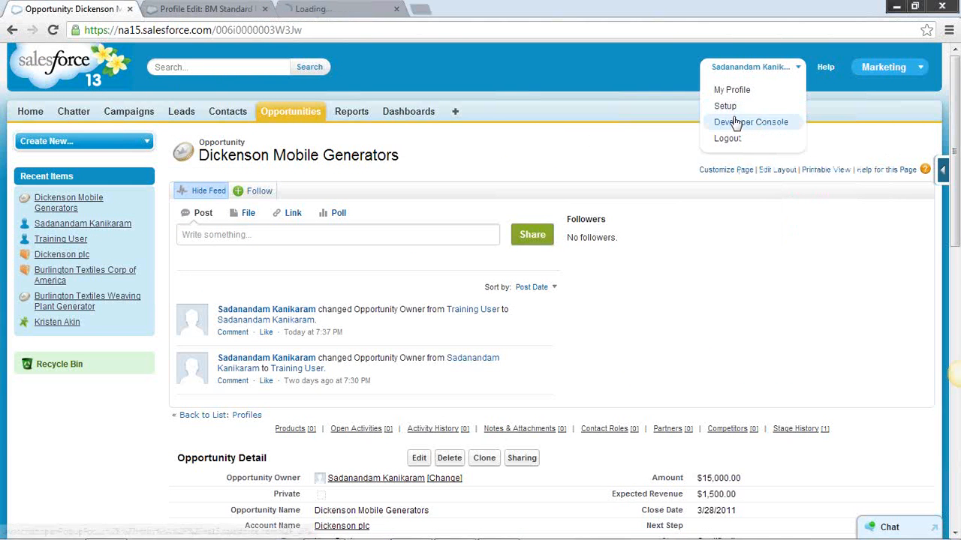
{"action": "left_click", "coordinate": [312, 12]}
{"action": "scroll", "coordinate": [135, 296], "scroll_direction": "down", "scroll_amount": 5}
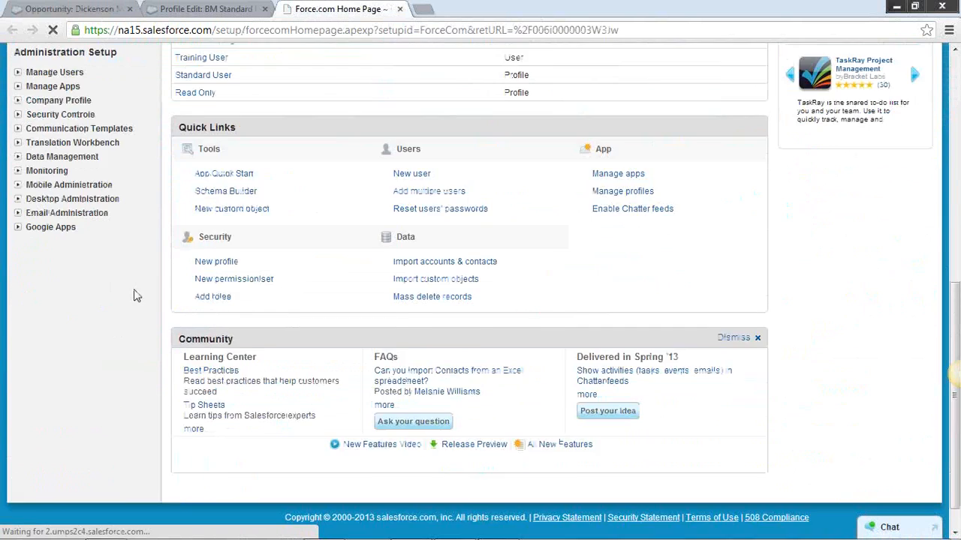
{"action": "scroll", "coordinate": [135, 296], "scroll_direction": "up", "scroll_amount": 2}
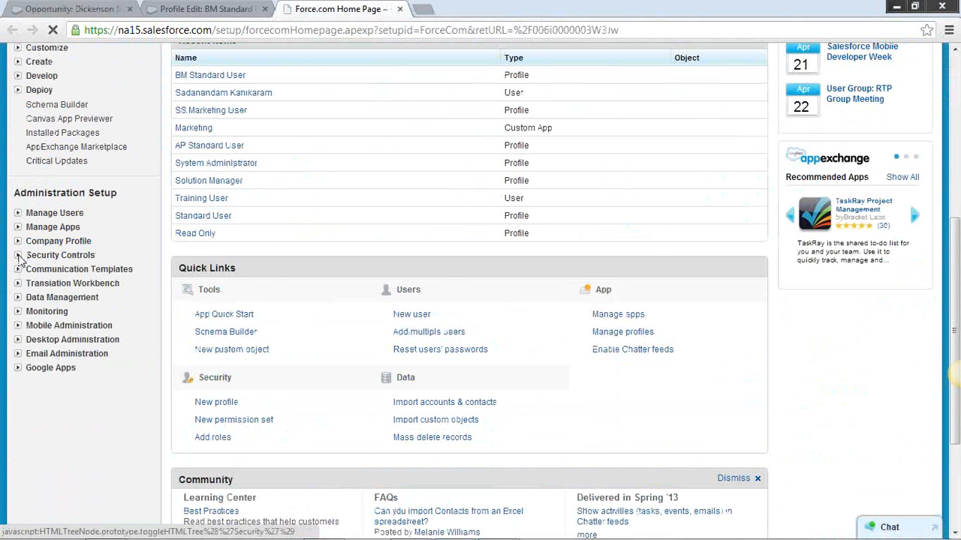
{"action": "left_click", "coordinate": [18, 255]}
{"action": "left_click", "coordinate": [51, 270]}
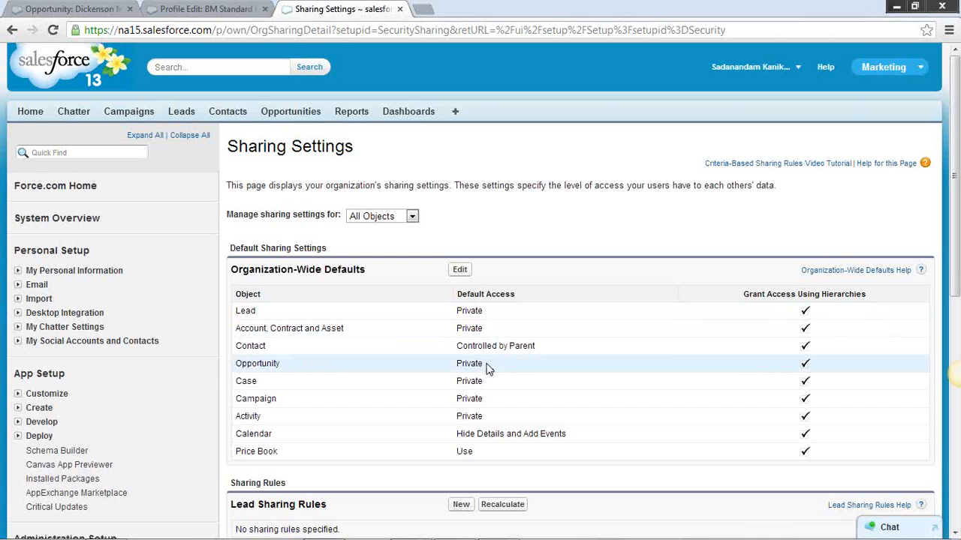
Compare the Opportunity row's organization-wide default access with the Opportunity Owner field on the Dickenson Mobile Generators record, highlighting both
{"action": "triple_click", "coordinate": [487, 368]}
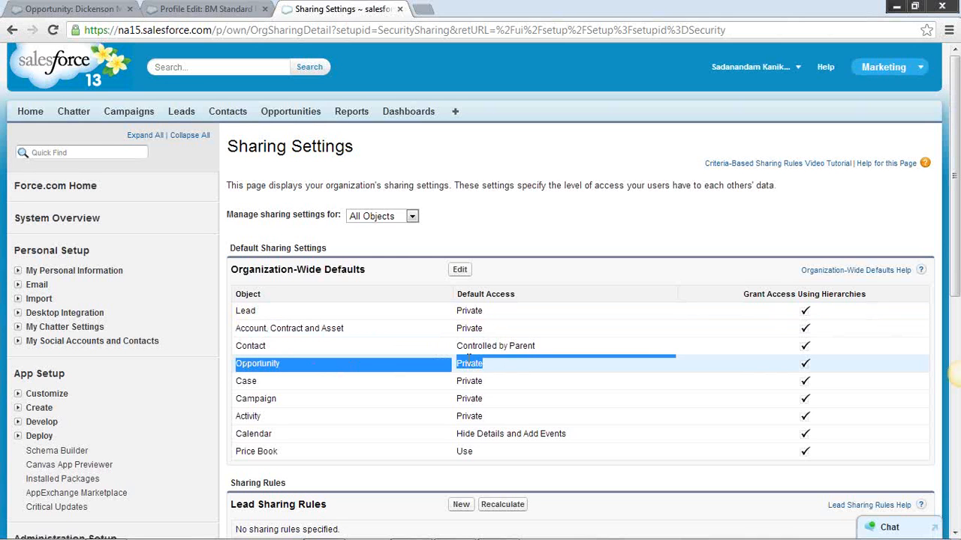
{"action": "double_click", "coordinate": [483, 363]}
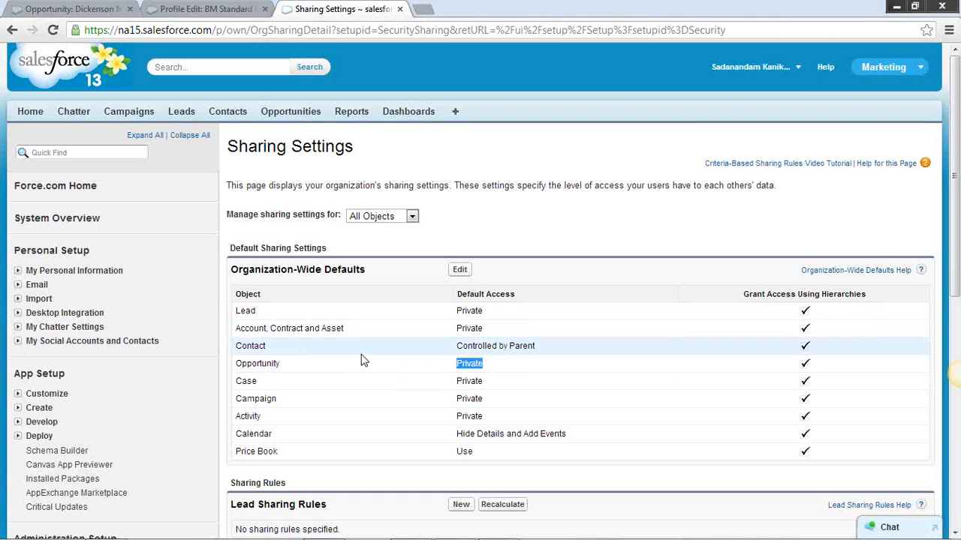
{"action": "left_click", "coordinate": [123, 11]}
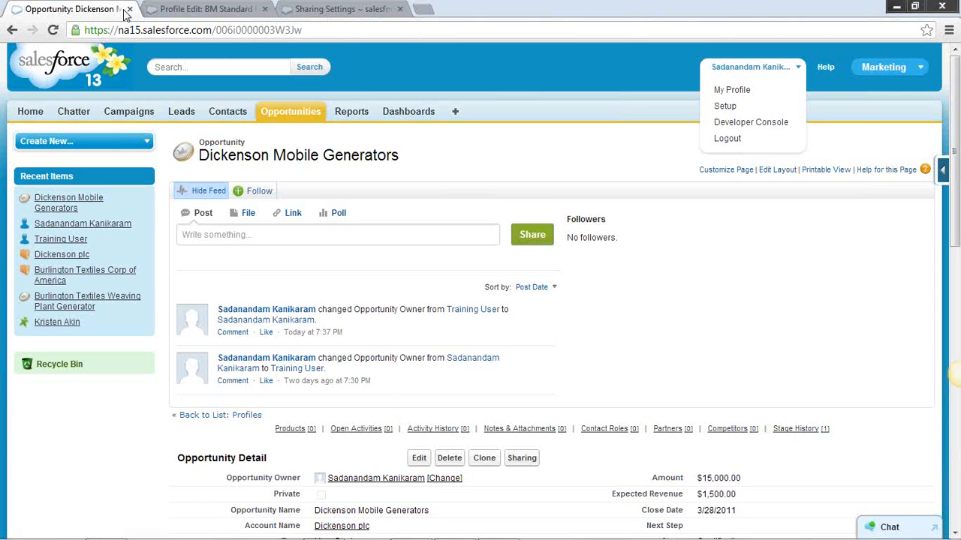
{"action": "scroll", "coordinate": [323, 454], "scroll_direction": "down", "scroll_amount": 1}
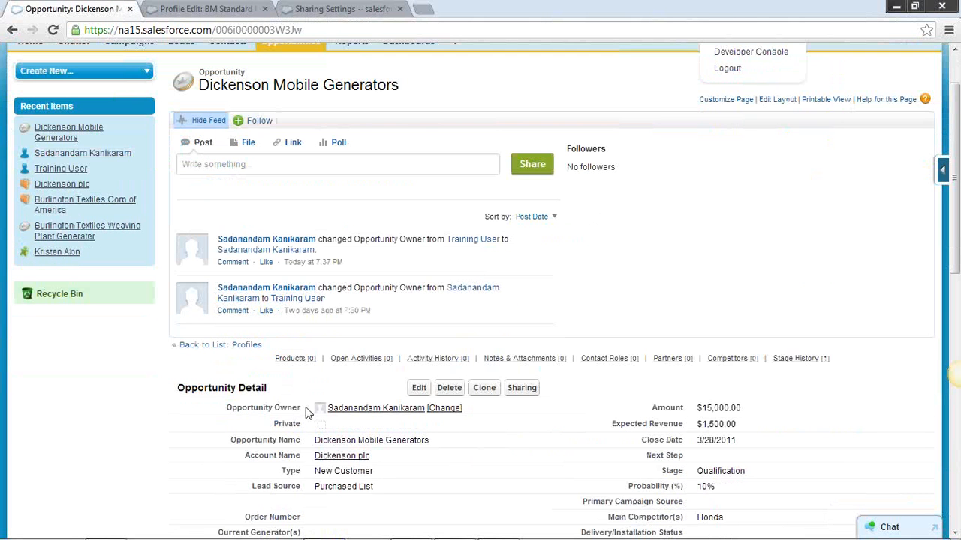
{"action": "left_click_drag", "start_coordinate": [306, 411], "coordinate": [230, 409]}
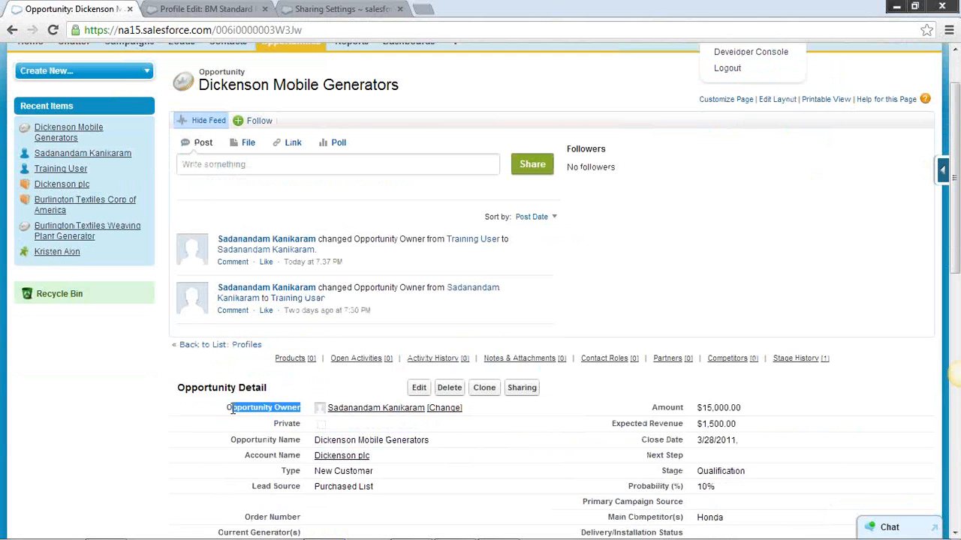
{"action": "left_click", "coordinate": [334, 9]}
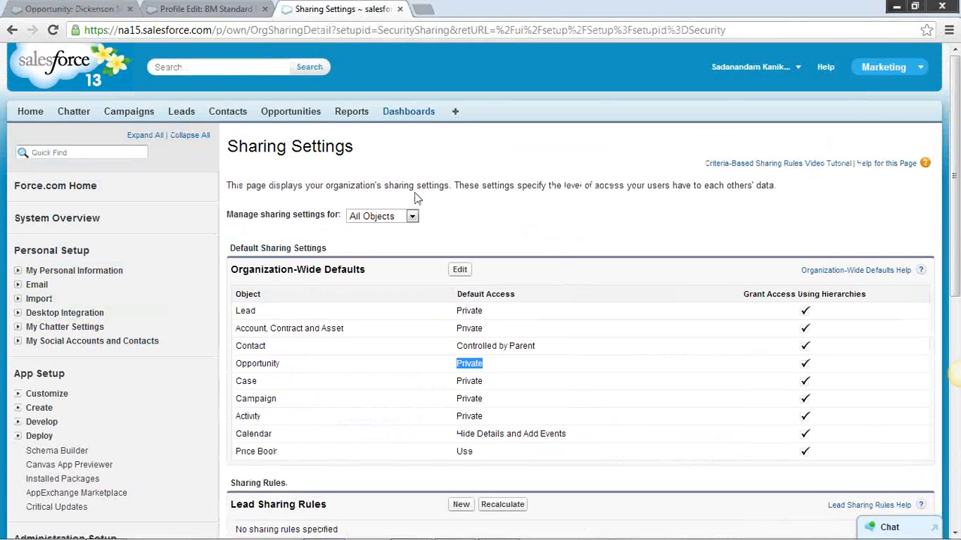
{"action": "left_click", "coordinate": [483, 365]}
{"action": "left_click_drag", "start_coordinate": [484, 365], "coordinate": [458, 363]}
Cross-check the record's owner and the BM Standard User profile's object permissions against Opportunity's organization-wide default access, highlighting the default access value
{"action": "left_click", "coordinate": [75, 9]}
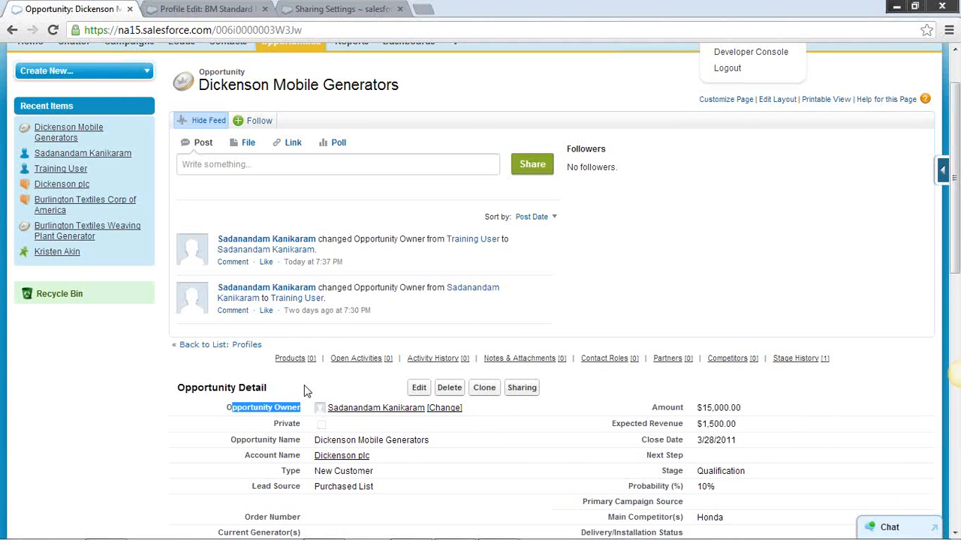
{"action": "left_click", "coordinate": [201, 9]}
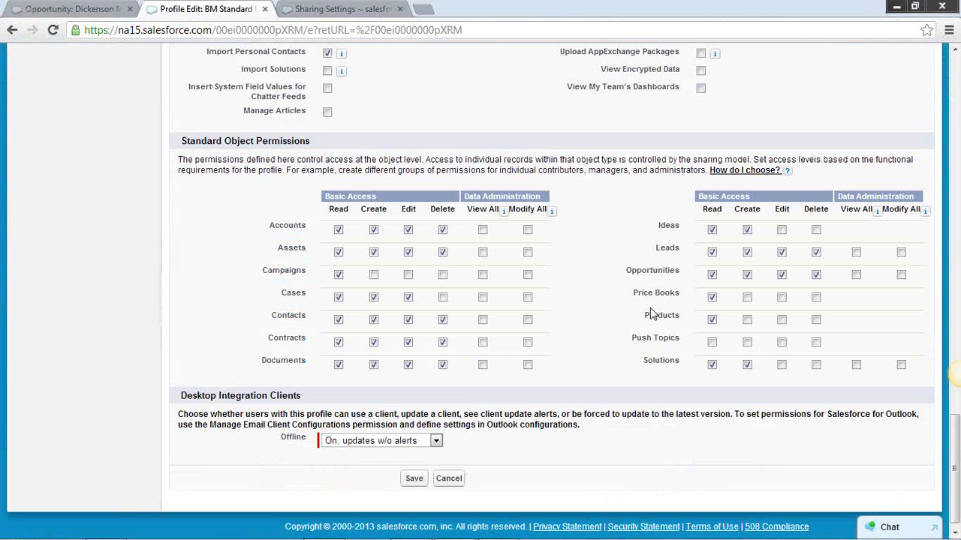
{"action": "left_click", "coordinate": [711, 297]}
{"action": "left_click", "coordinate": [105, 10]}
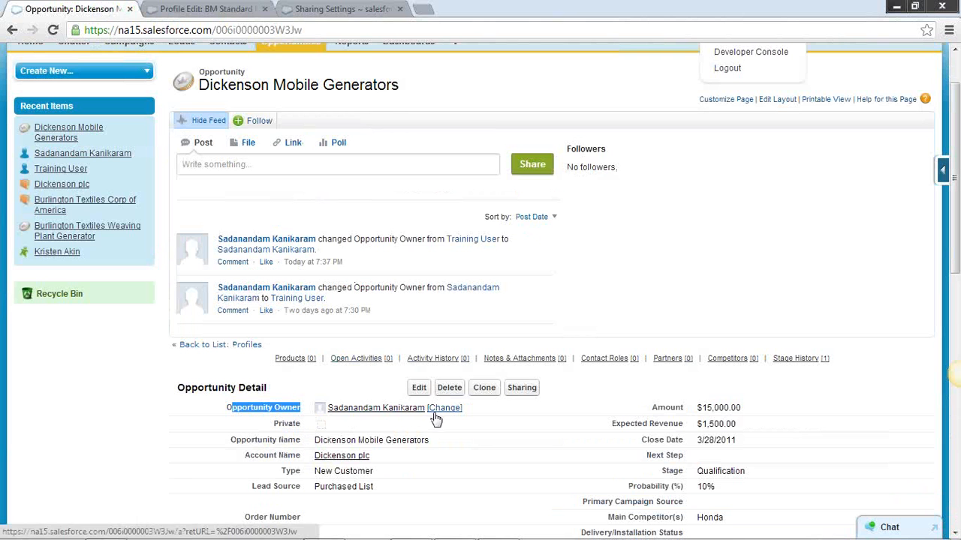
{"action": "mouse_move", "coordinate": [392, 414]}
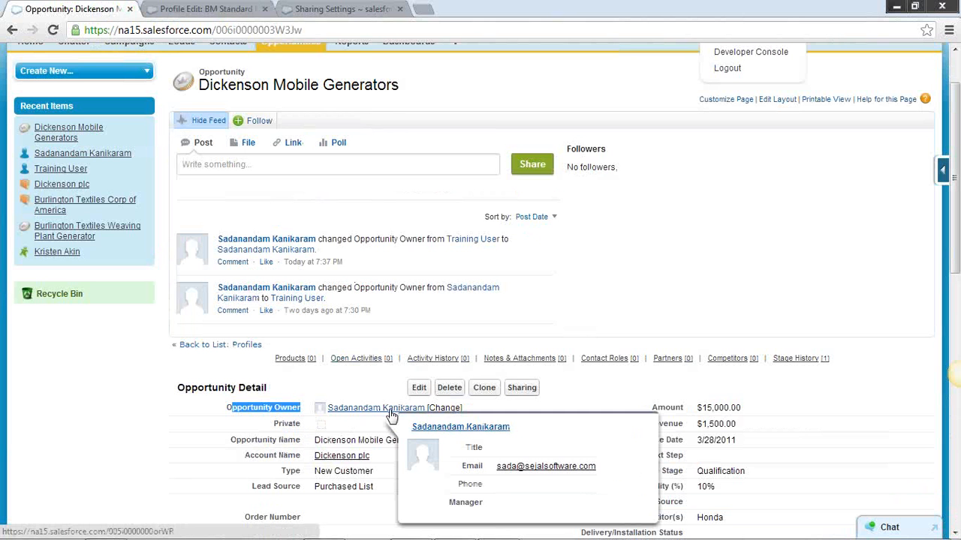
{"action": "left_click", "coordinate": [351, 10]}
{"action": "left_click", "coordinate": [473, 365]}
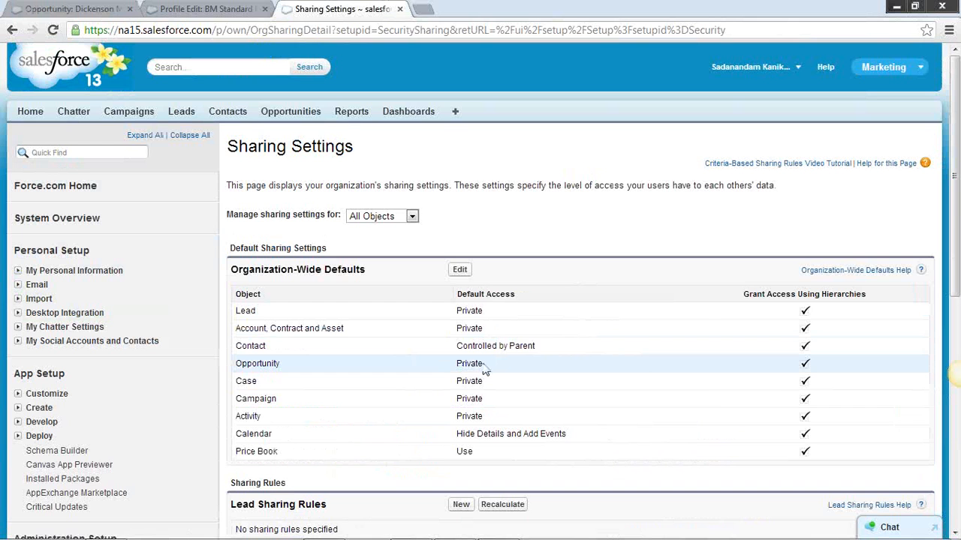
{"action": "left_click_drag", "start_coordinate": [484, 367], "coordinate": [458, 369]}
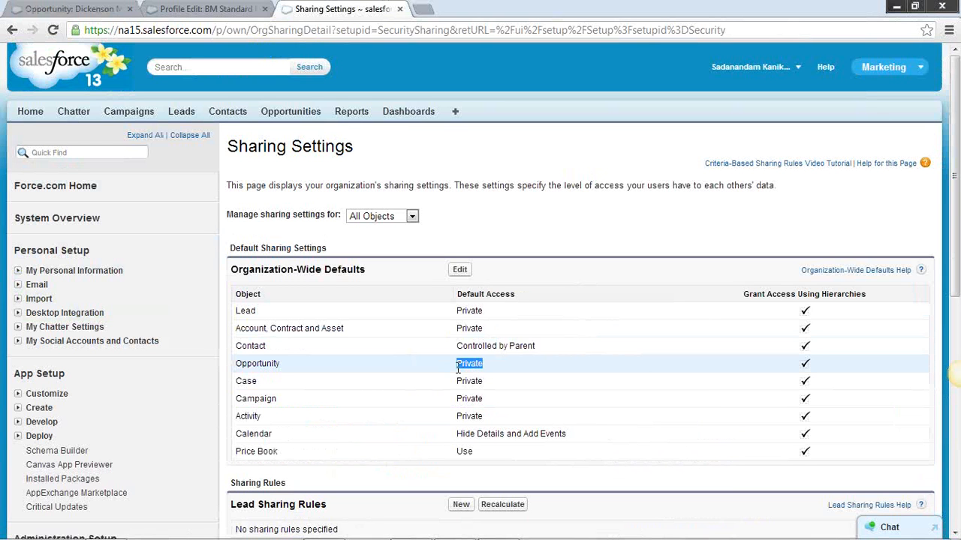
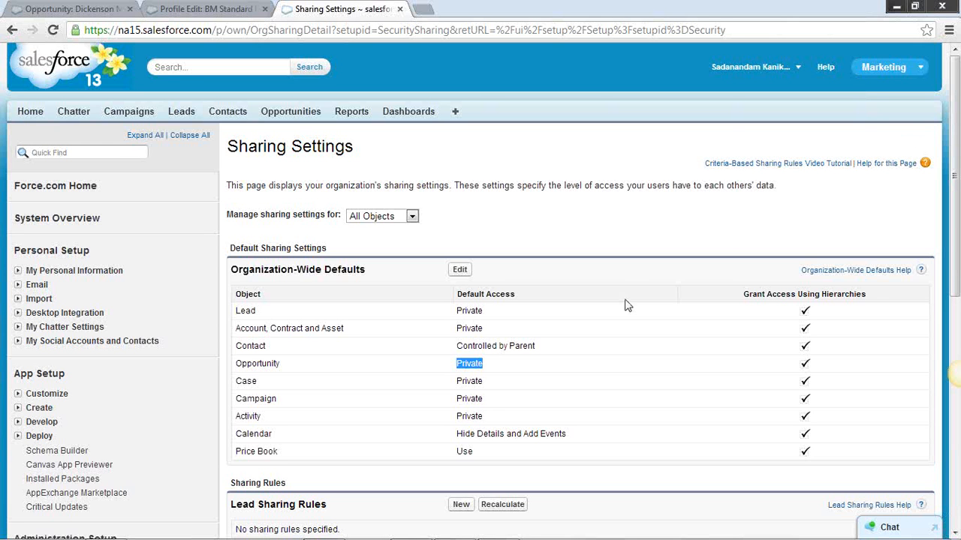
Compare Opportunity's organization-wide default access with the owner shown on the Dickenson Mobile Generators record, highlighting the access value
{"action": "left_click", "coordinate": [478, 366]}
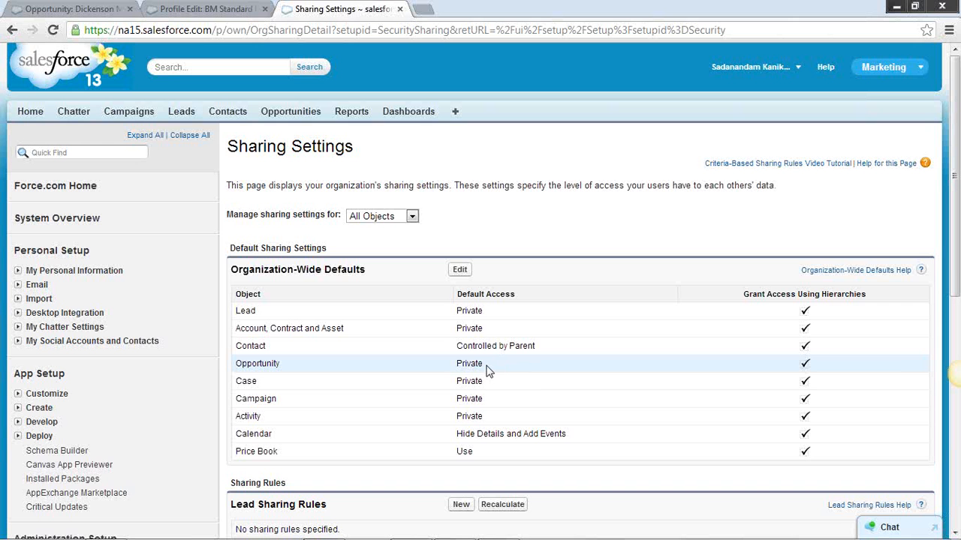
{"action": "left_click_drag", "start_coordinate": [485, 367], "coordinate": [464, 367]}
{"action": "left_click", "coordinate": [96, 11]}
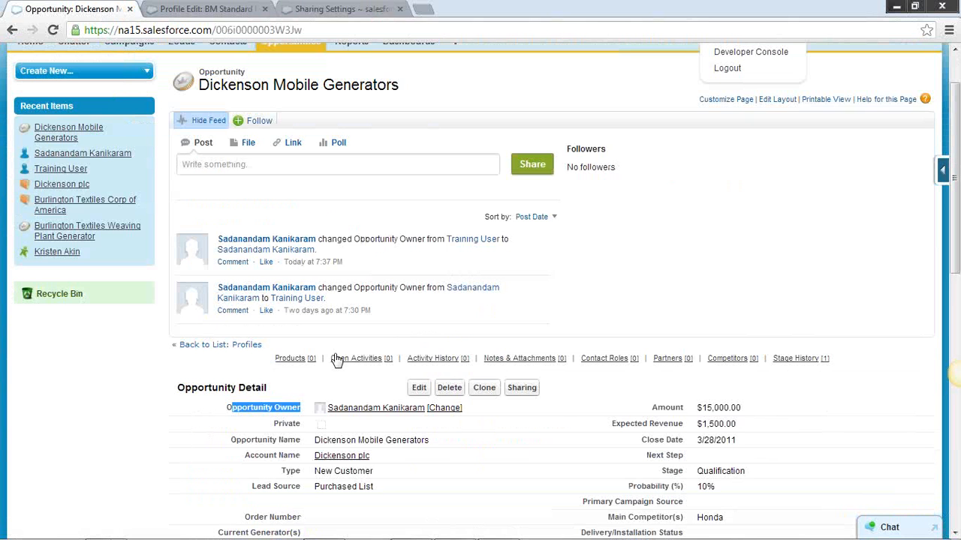
{"action": "left_click", "coordinate": [319, 14]}
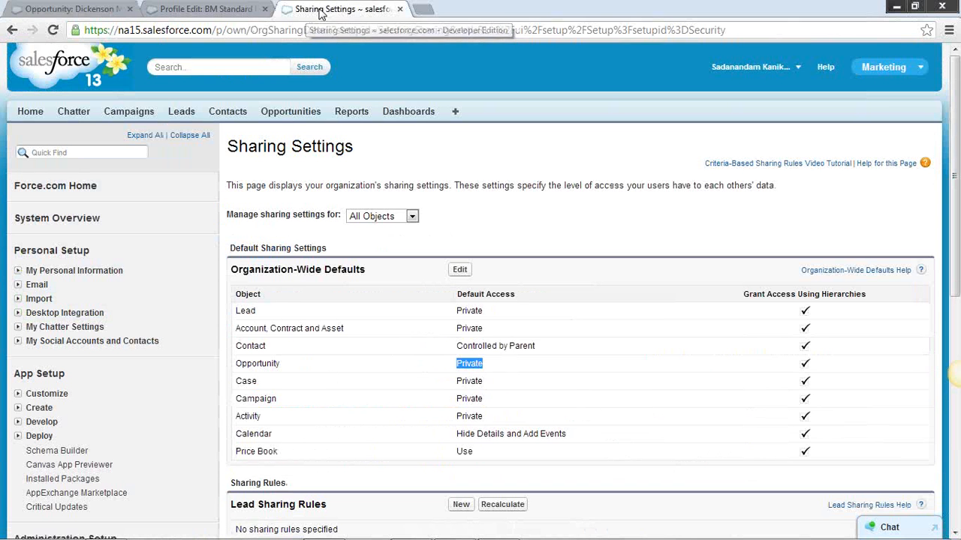
{"action": "left_click", "coordinate": [478, 367]}
{"action": "double_click", "coordinate": [478, 367]}
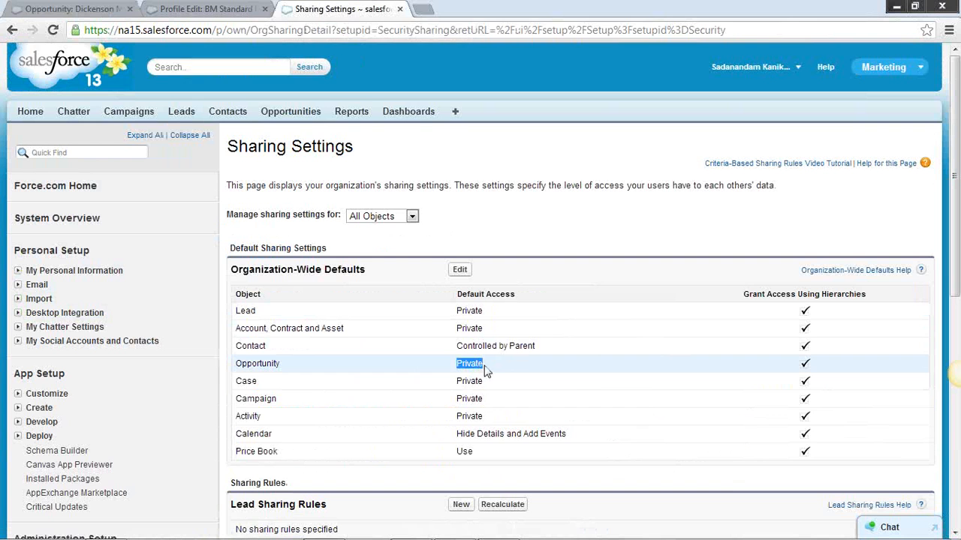
{"action": "left_click", "coordinate": [485, 369]}
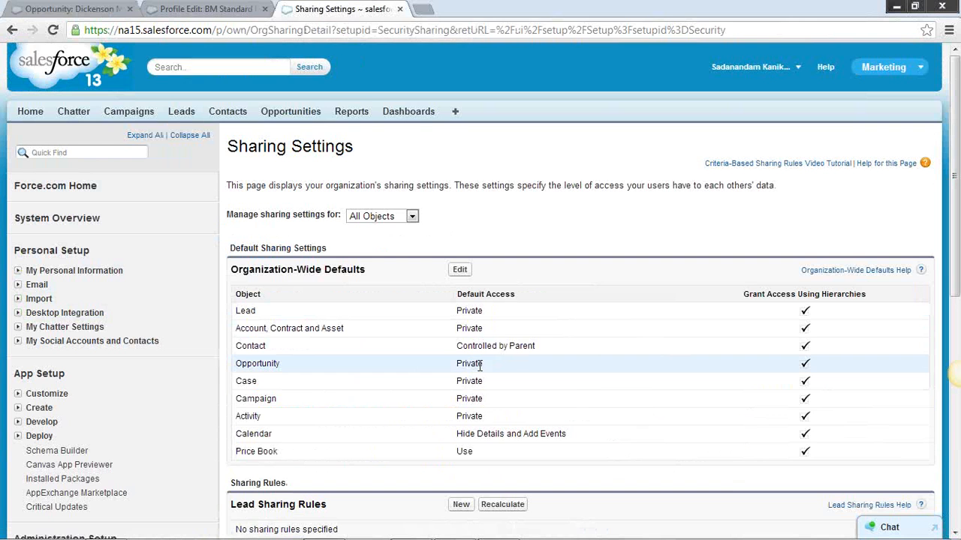
{"action": "left_click", "coordinate": [100, 13]}
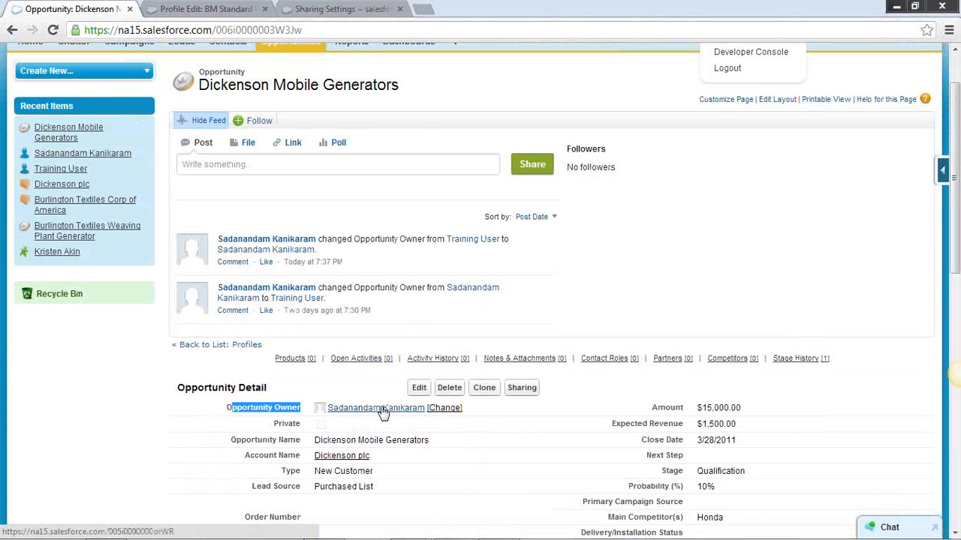
{"action": "mouse_move", "coordinate": [383, 411]}
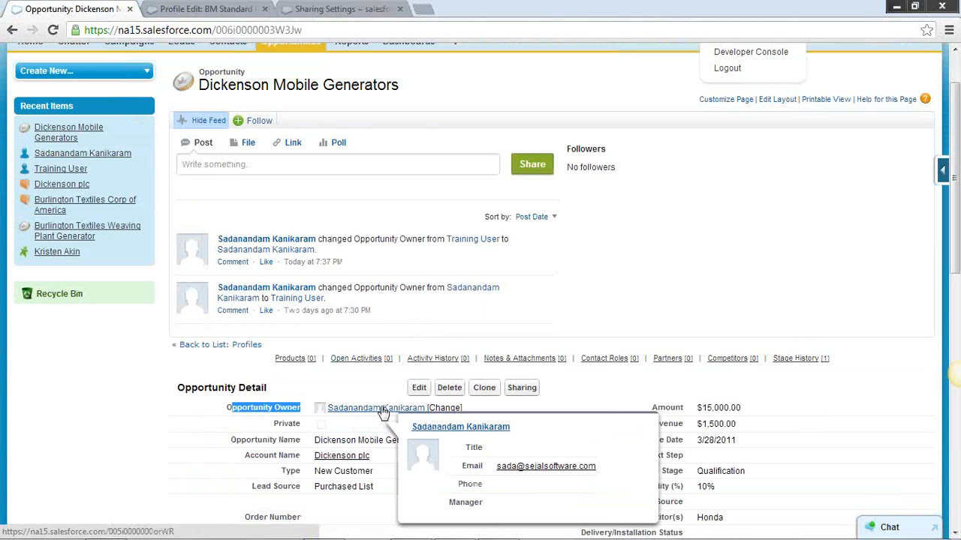
{"action": "left_click", "coordinate": [342, 11]}
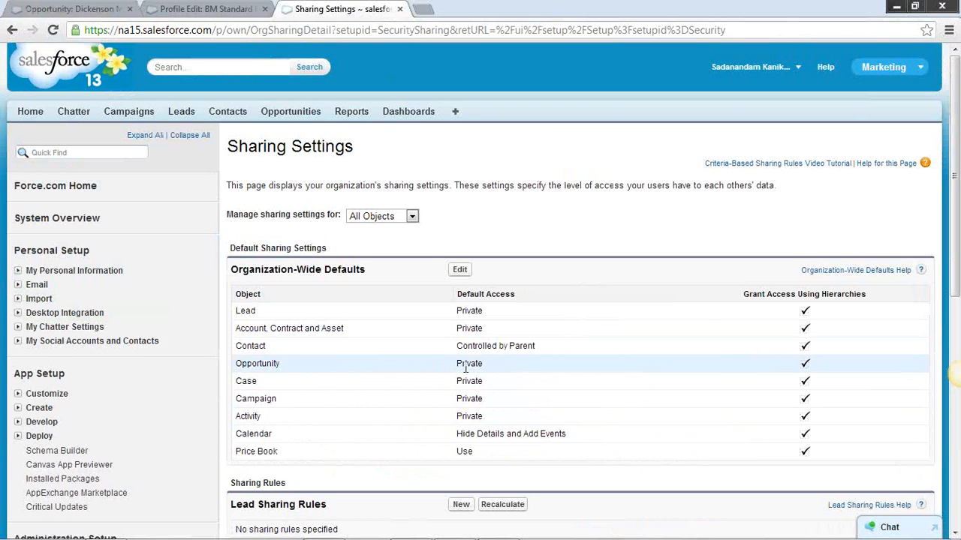
{"action": "left_click_drag", "start_coordinate": [456, 366], "coordinate": [488, 367]}
Set the organization-wide default access for Account, Contract and Asset and for Opportunity to Public Read Only, and save with sharing rule recalculation
{"action": "left_click", "coordinate": [458, 270]}
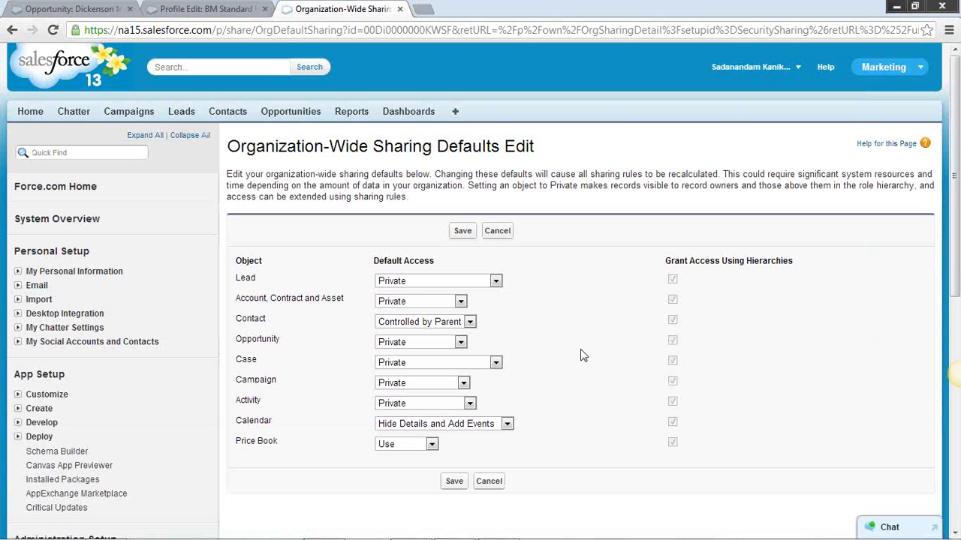
{"action": "left_click", "coordinate": [460, 342]}
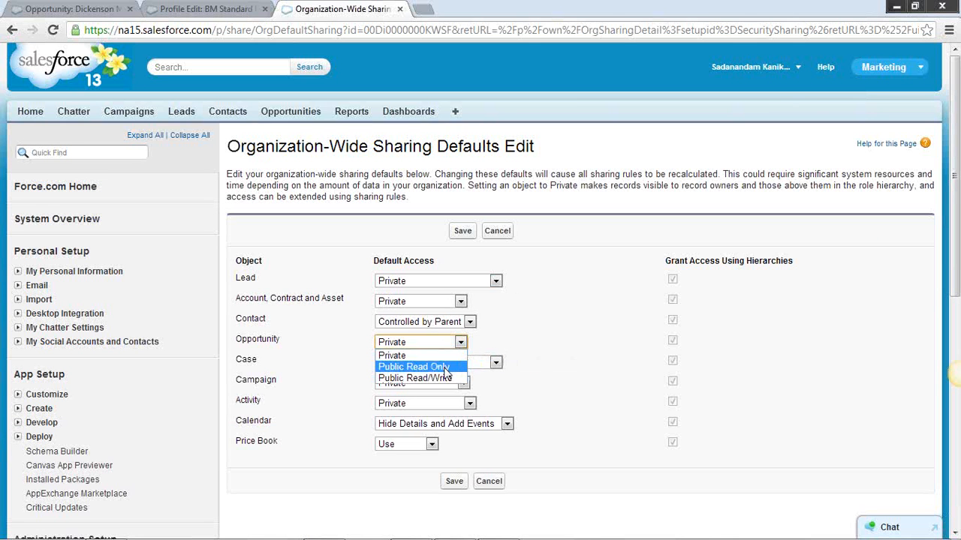
{"action": "left_click", "coordinate": [405, 367]}
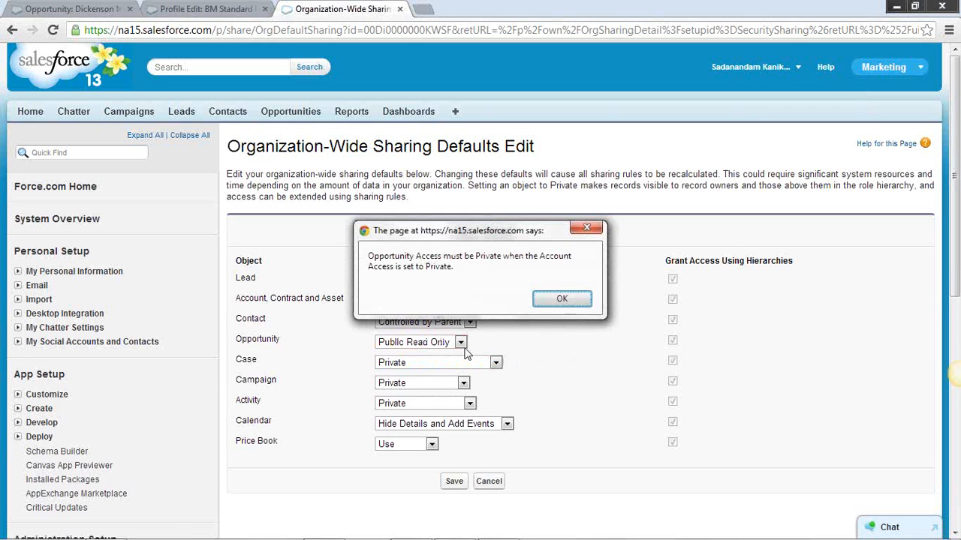
{"action": "left_click", "coordinate": [554, 301]}
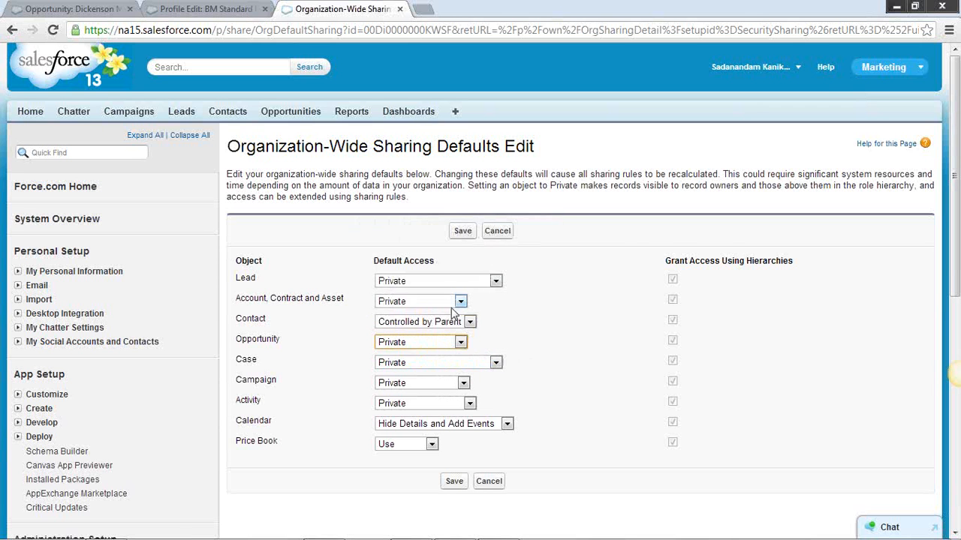
{"action": "left_click", "coordinate": [460, 301]}
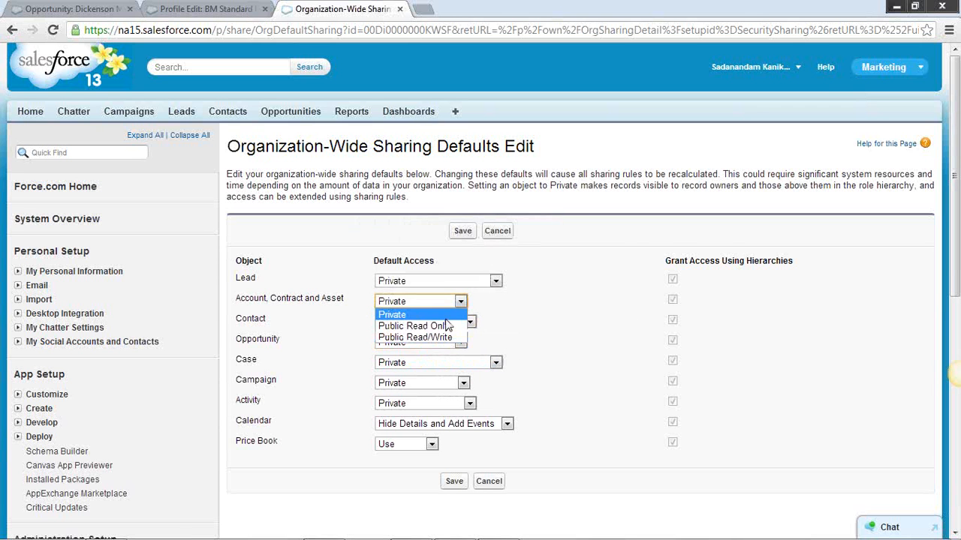
{"action": "left_click", "coordinate": [448, 326]}
{"action": "left_click", "coordinate": [450, 342]}
{"action": "left_click", "coordinate": [438, 366]}
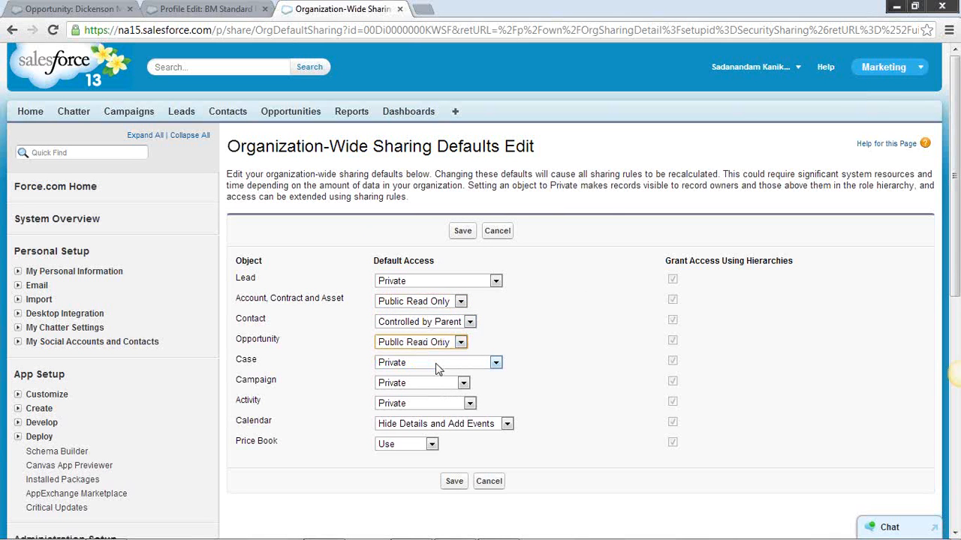
{"action": "left_click", "coordinate": [463, 232]}
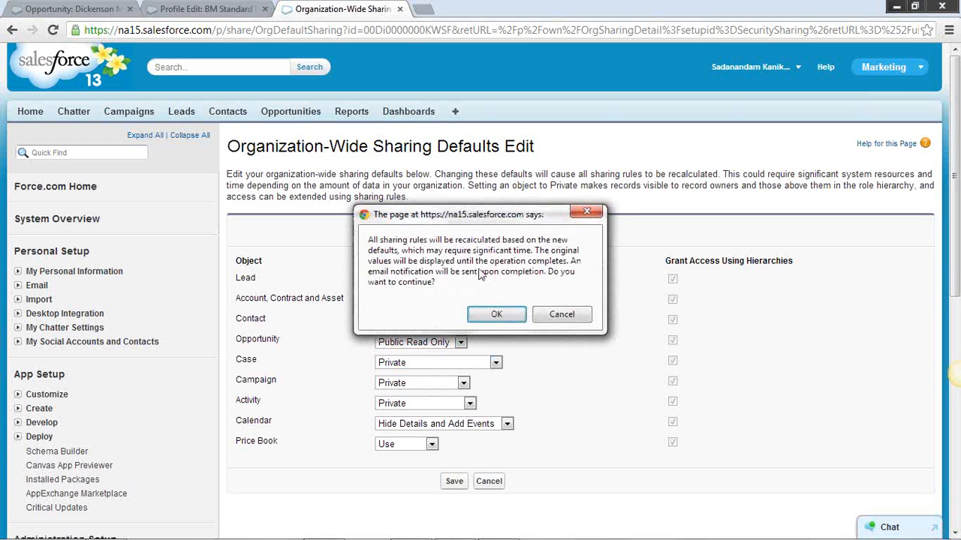
{"action": "left_click", "coordinate": [495, 315]}
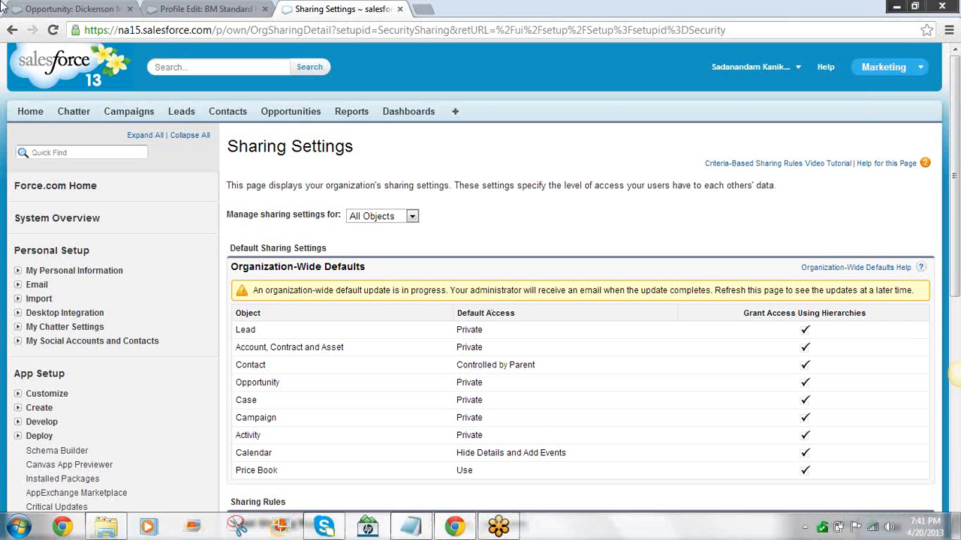
Reload the Sharing Settings page and compare Opportunity's default access with the Dickenson Mobile Generators record, highlighting the access value
{"action": "left_click", "coordinate": [60, 9]}
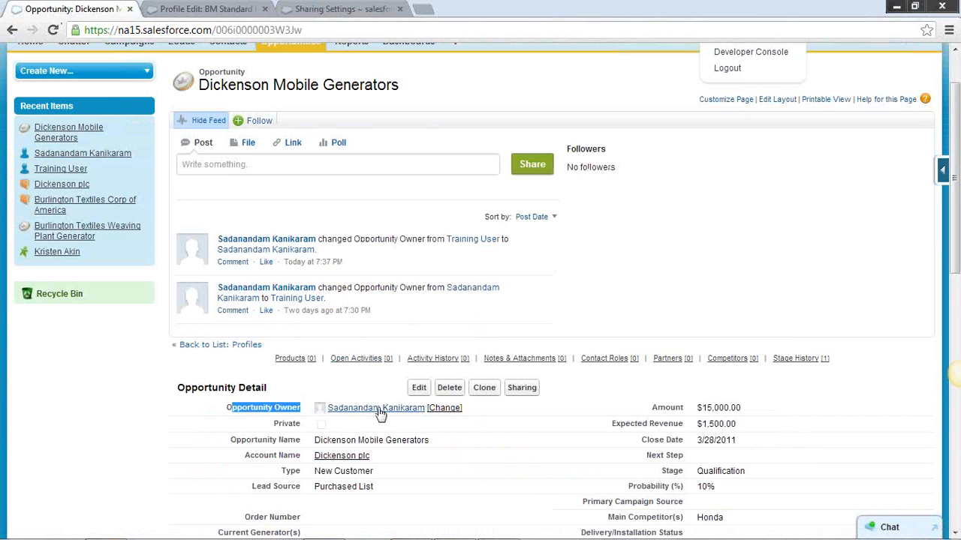
{"action": "left_click", "coordinate": [334, 11]}
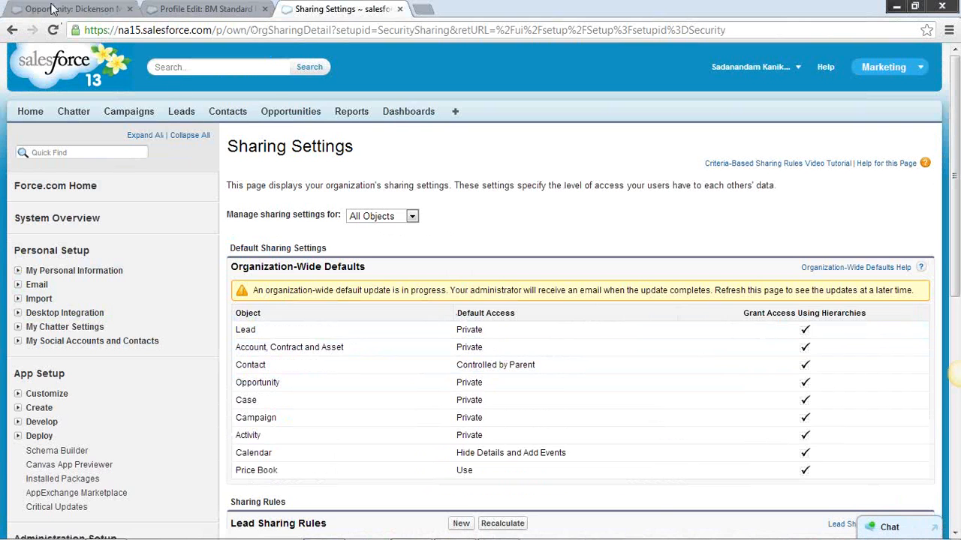
{"action": "left_click", "coordinate": [53, 30]}
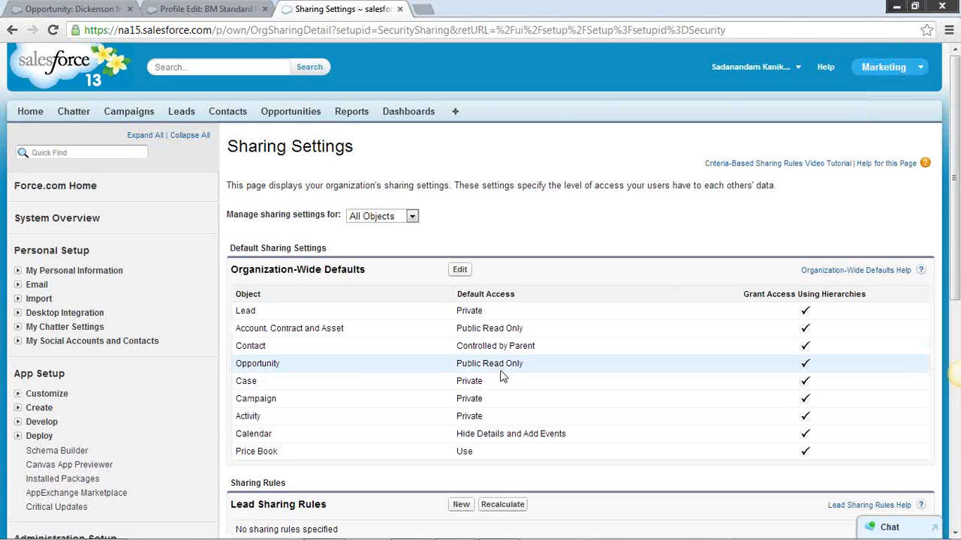
{"action": "double_click", "coordinate": [466, 363]}
{"action": "left_click", "coordinate": [69, 10]}
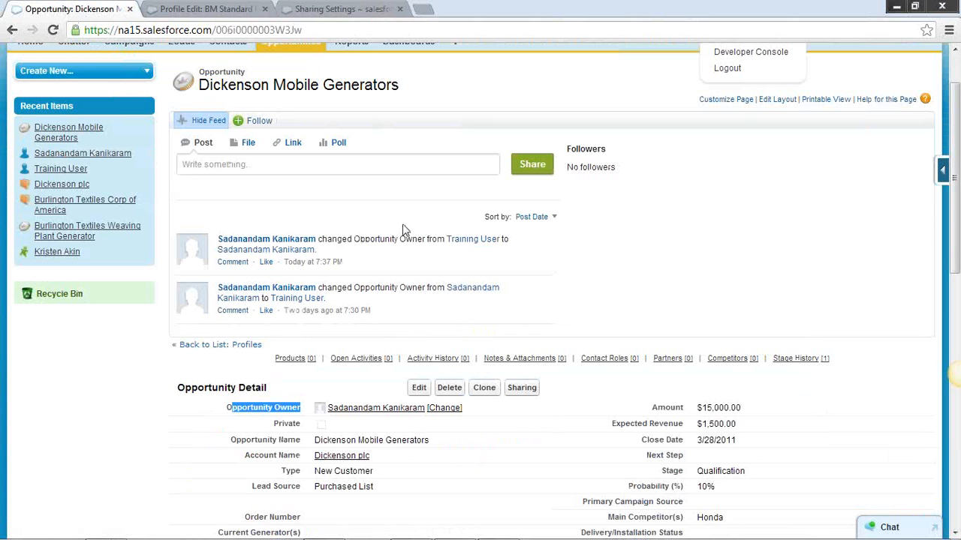
{"action": "left_click", "coordinate": [300, 9]}
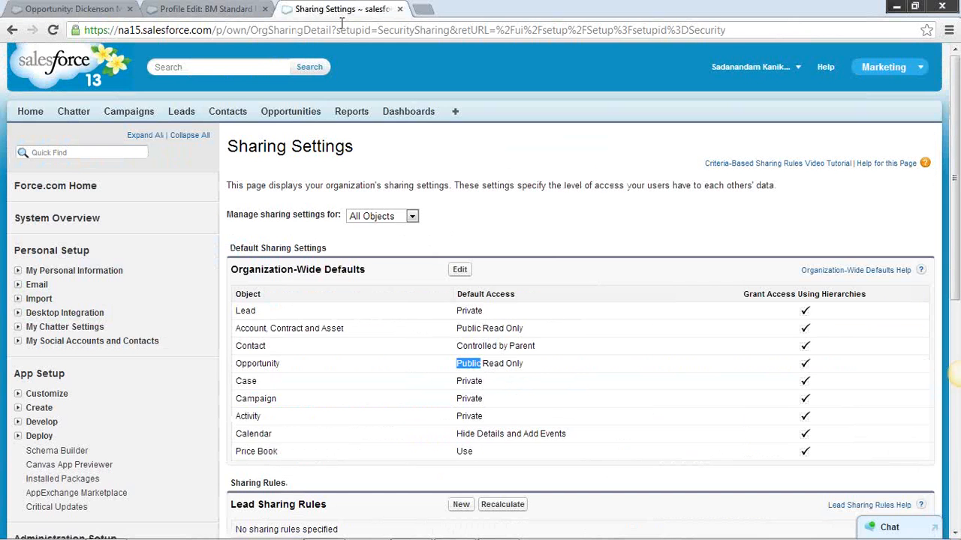
{"action": "left_click", "coordinate": [521, 368]}
{"action": "left_click_drag", "start_coordinate": [521, 367], "coordinate": [457, 367]}
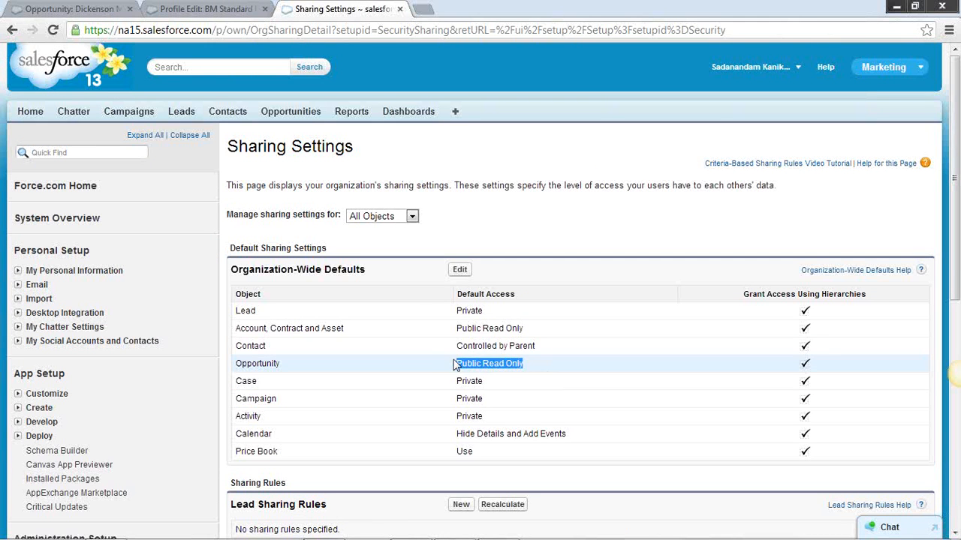
Set the organization-wide defaults for Opportunity and for Account, Contract and Asset to Public Read/Write, and save with sharing rule recalculation
{"action": "left_click", "coordinate": [459, 270]}
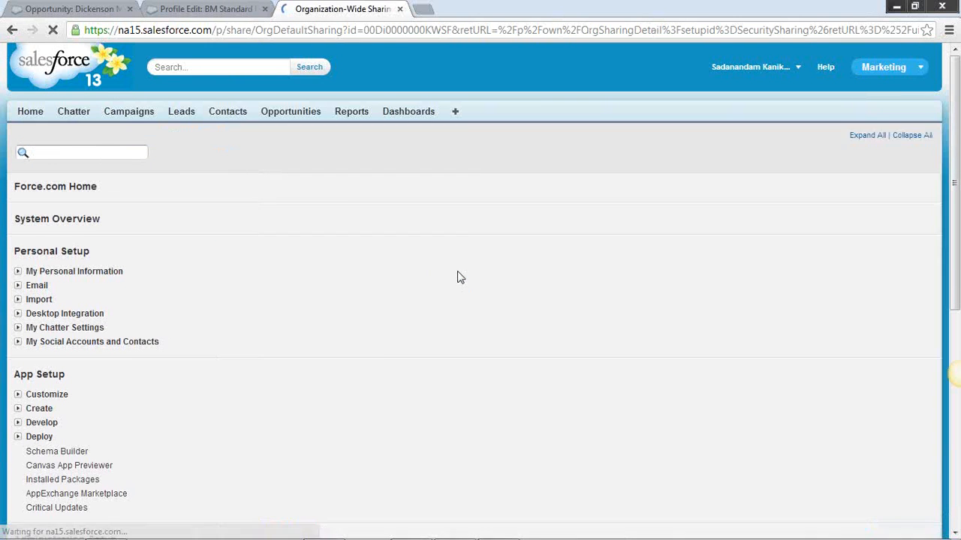
{"action": "left_click", "coordinate": [461, 343]}
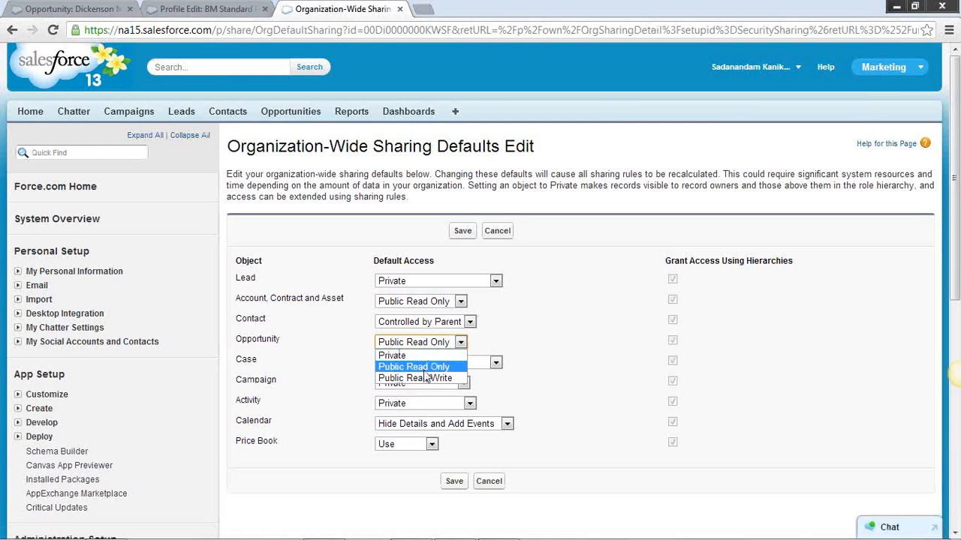
{"action": "left_click", "coordinate": [426, 378]}
{"action": "left_click", "coordinate": [460, 302]}
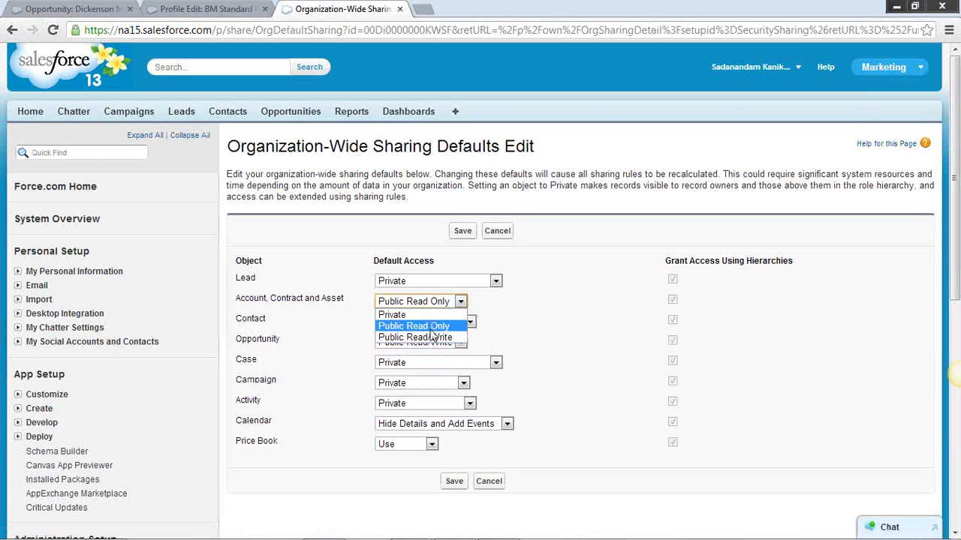
{"action": "left_click", "coordinate": [522, 308]}
{"action": "left_click", "coordinate": [460, 304]}
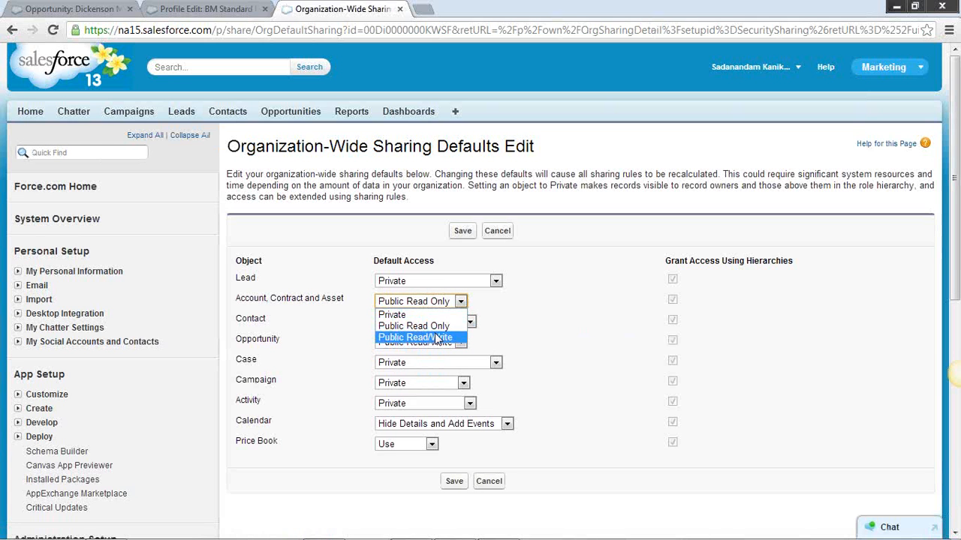
{"action": "left_click", "coordinate": [437, 338]}
{"action": "left_click", "coordinate": [463, 231]}
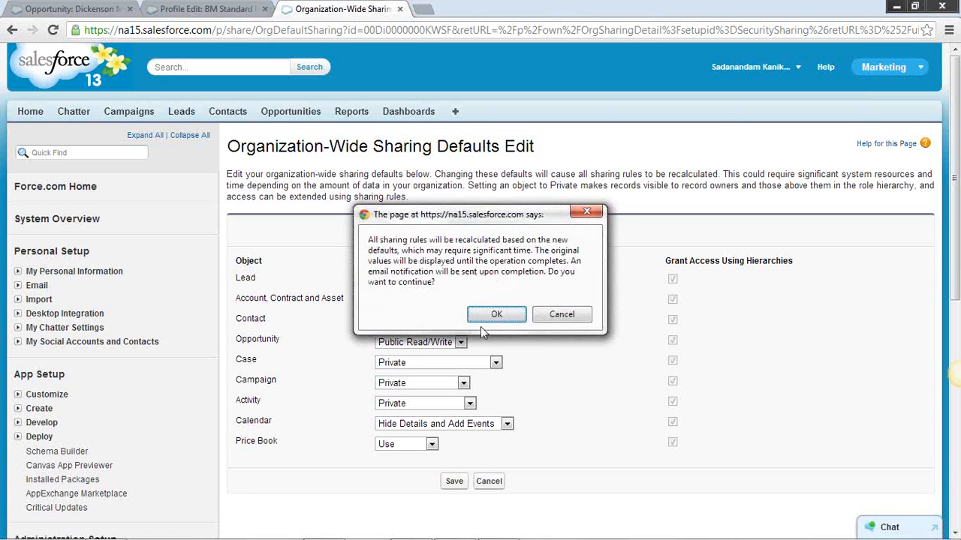
{"action": "left_click", "coordinate": [484, 312]}
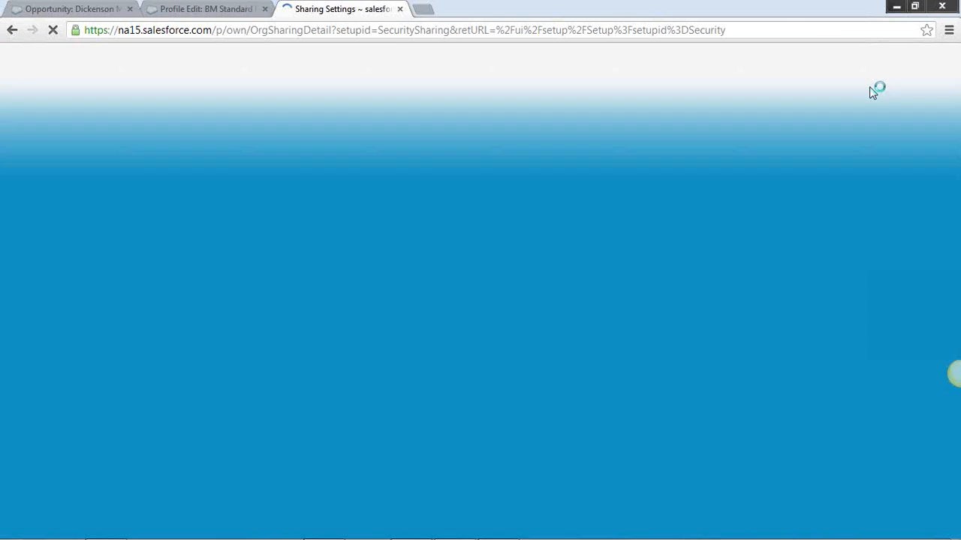
Review the opportunity record and the BM Standard User profile's Opportunities permissions against the reloaded Sharing Settings, highlighting Opportunity's default access
{"action": "left_click", "coordinate": [83, 9]}
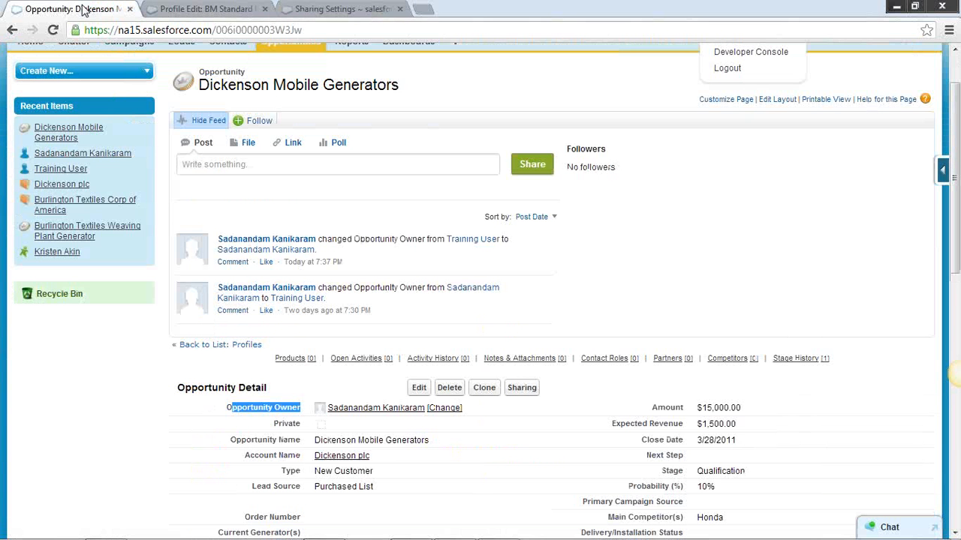
{"action": "left_click", "coordinate": [167, 10]}
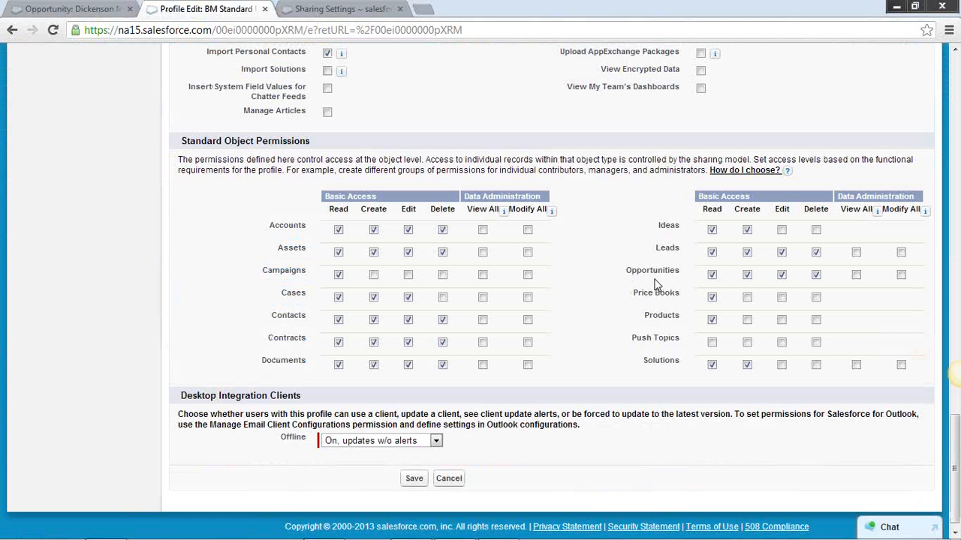
{"action": "left_click", "coordinate": [322, 12]}
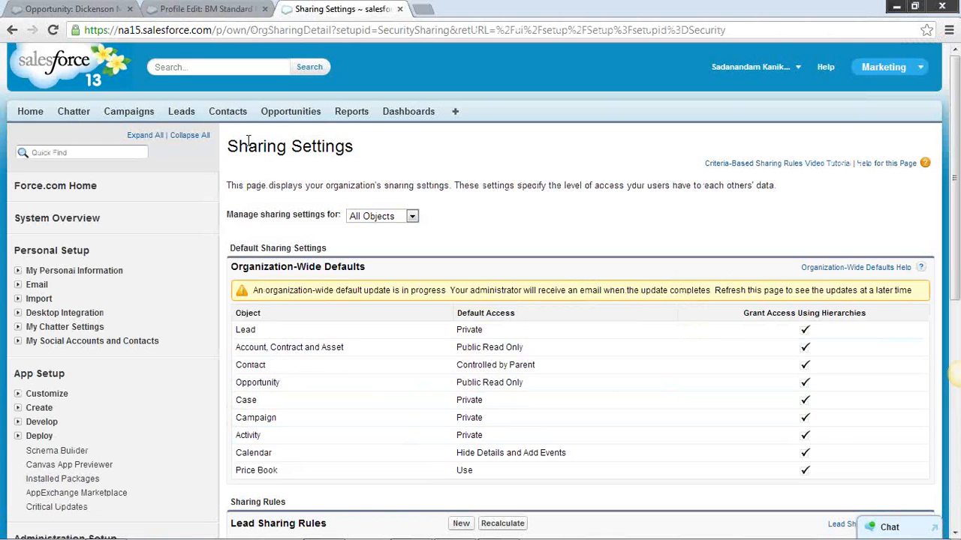
{"action": "left_click", "coordinate": [52, 30]}
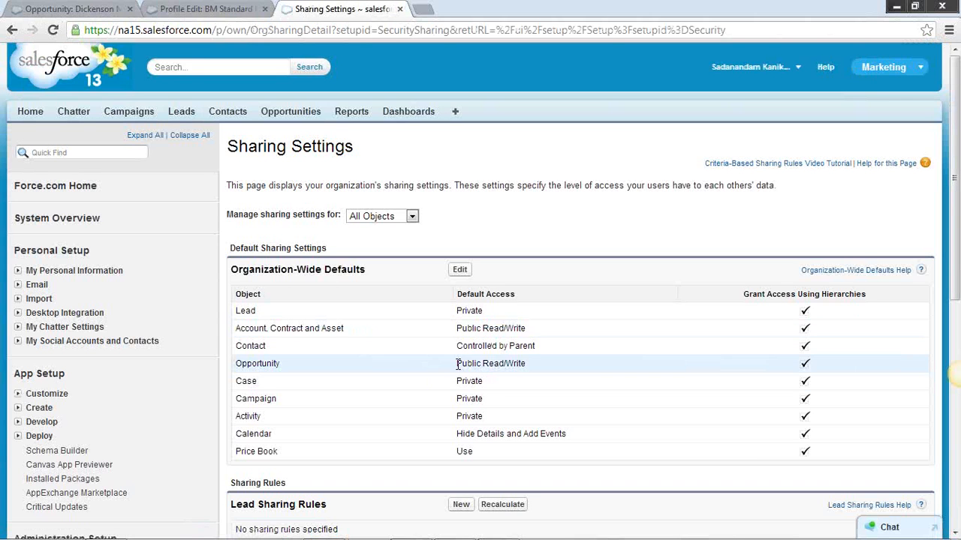
{"action": "left_click_drag", "start_coordinate": [456, 363], "coordinate": [544, 364]}
{"action": "left_click", "coordinate": [197, 10]}
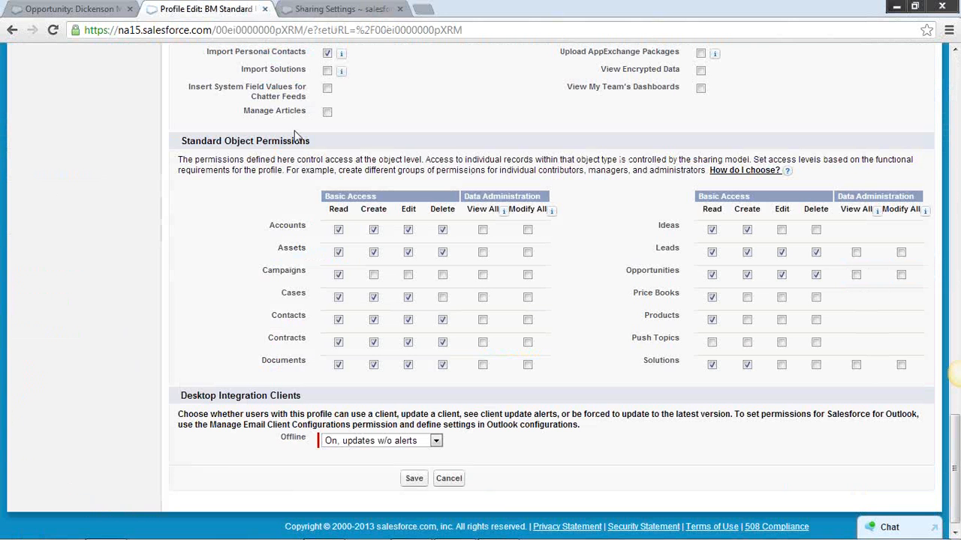
{"action": "left_click", "coordinate": [322, 11]}
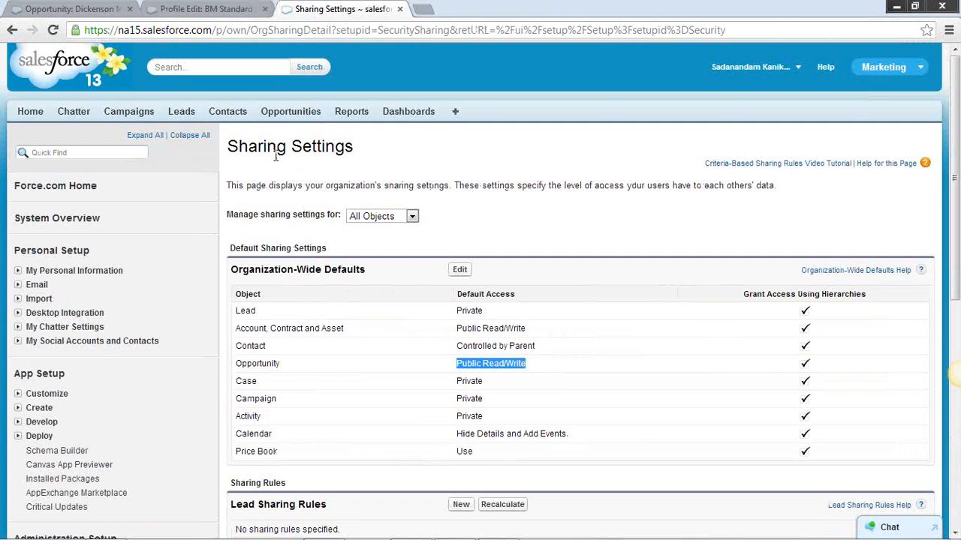
Compare the Dickenson Mobile Generators opportunity record with Opportunity's organization-wide default in Sharing Settings, highlighting the default access value
{"action": "left_click", "coordinate": [300, 114]}
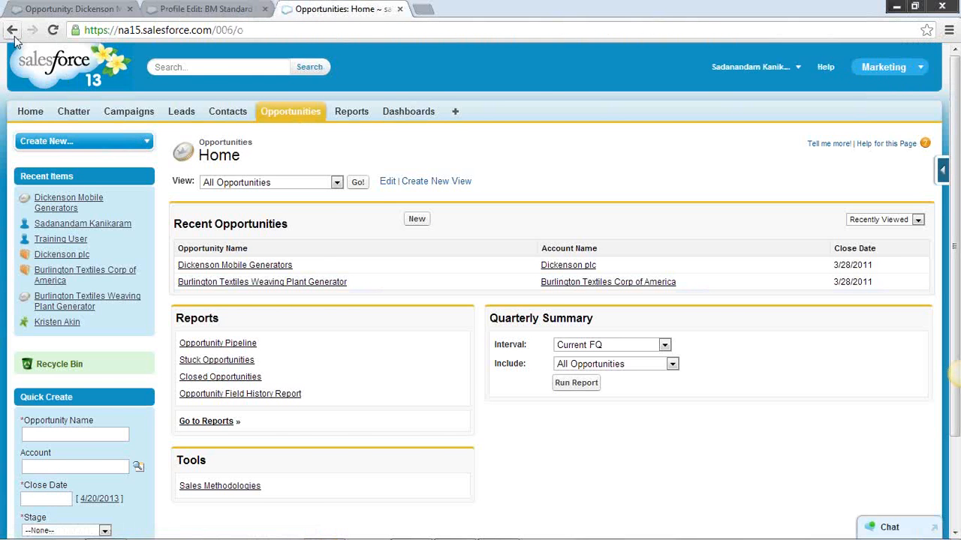
{"action": "left_click", "coordinate": [12, 30]}
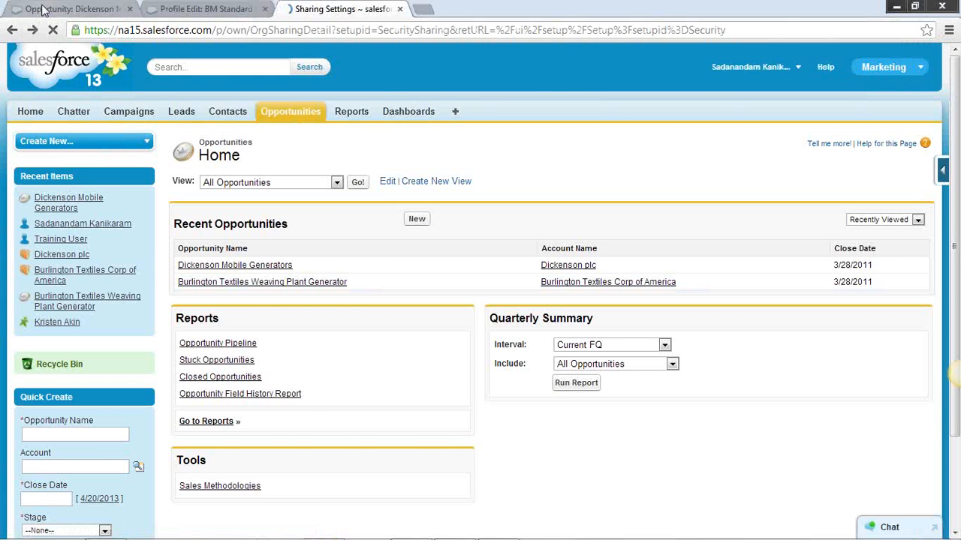
{"action": "left_click", "coordinate": [67, 9]}
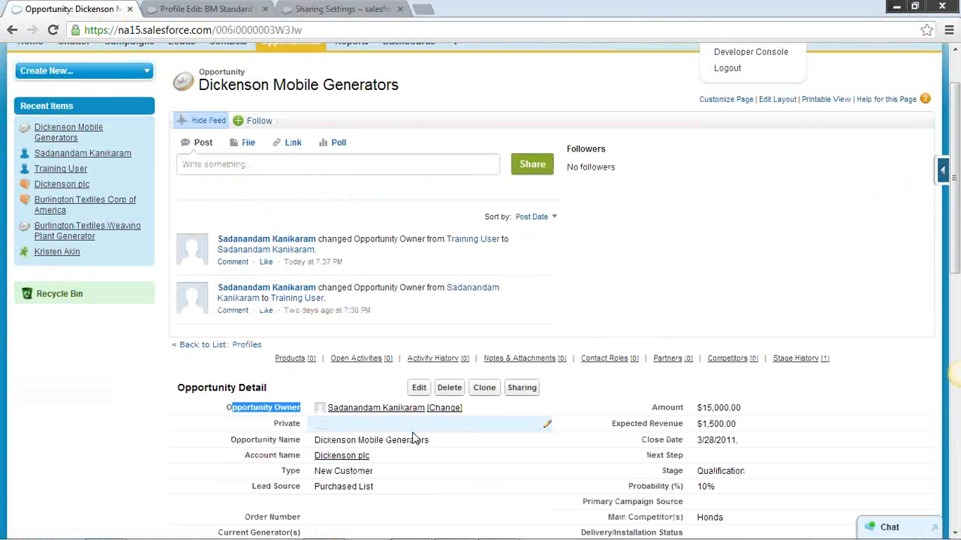
{"action": "left_click", "coordinate": [338, 9]}
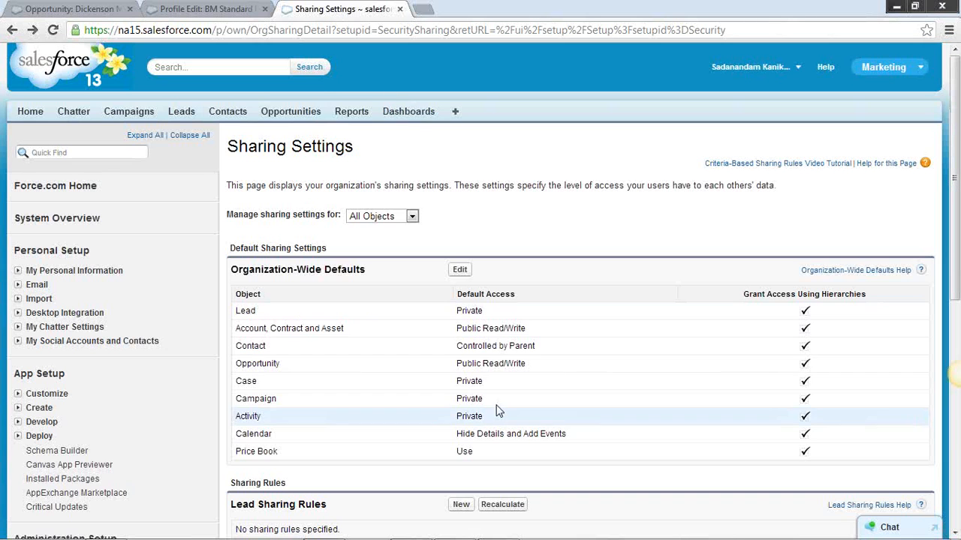
{"action": "left_click_drag", "start_coordinate": [528, 365], "coordinate": [457, 361]}
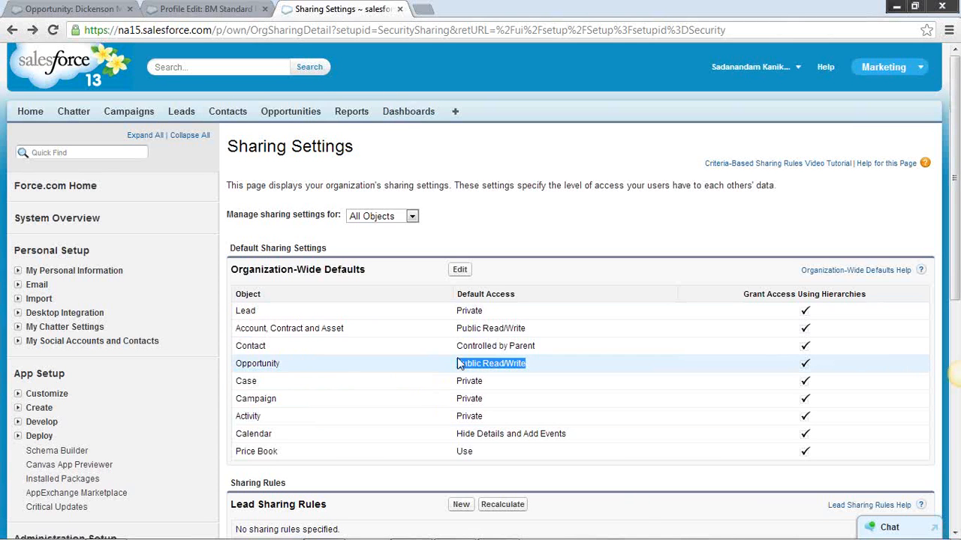
Edit the Dickenson Mobile Generators opportunity, enter "Testing for access" as its description, and save the record
{"action": "left_click", "coordinate": [78, 7]}
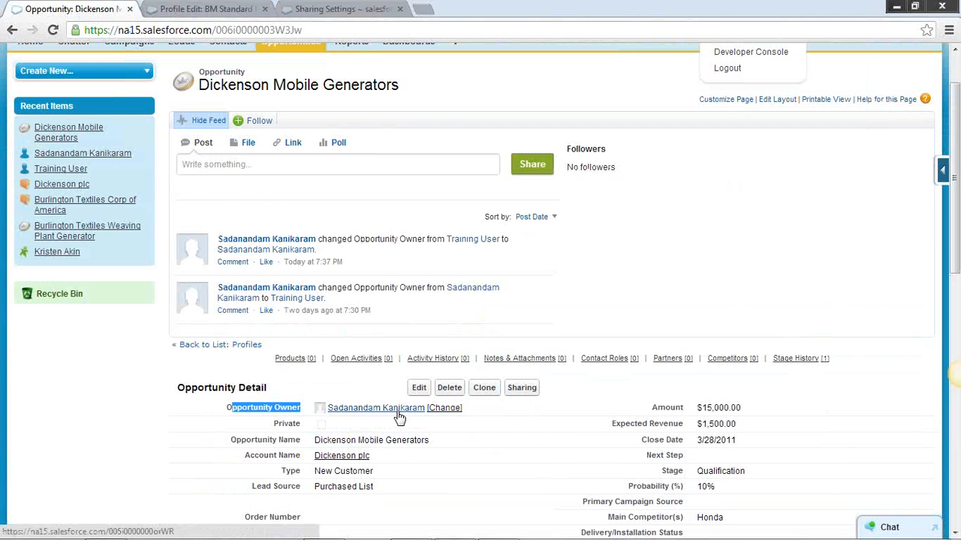
{"action": "mouse_move", "coordinate": [399, 418]}
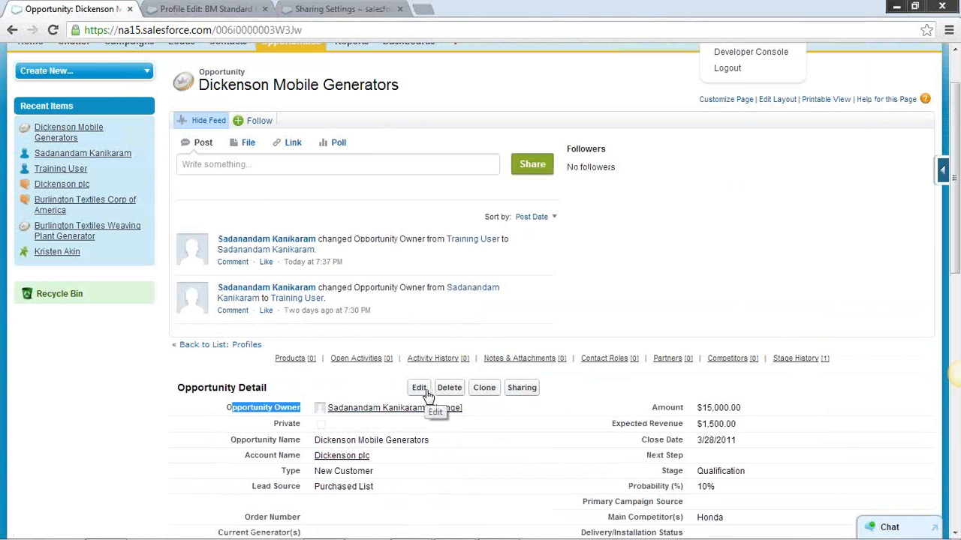
{"action": "left_click", "coordinate": [418, 388]}
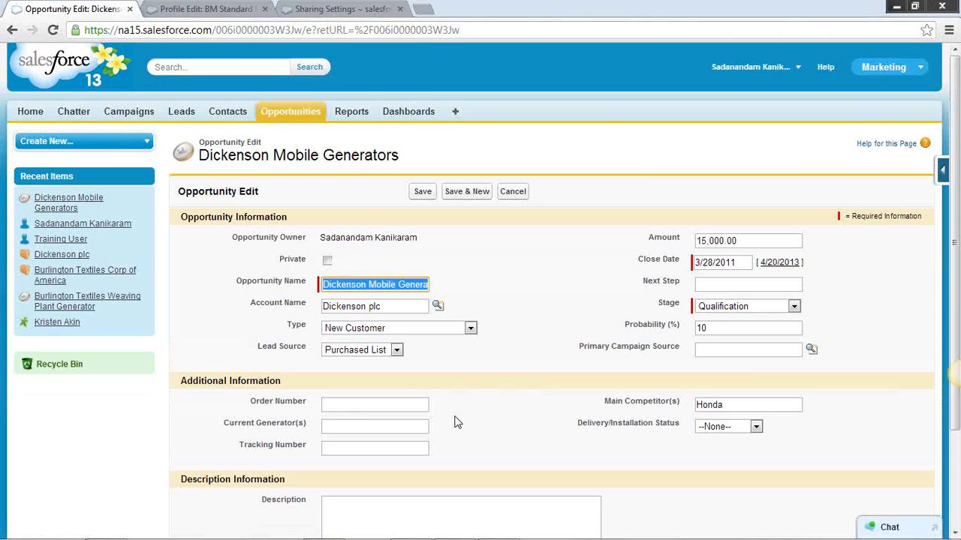
{"action": "scroll", "coordinate": [387, 479], "scroll_direction": "down", "scroll_amount": 1}
{"action": "left_click", "coordinate": [377, 456]}
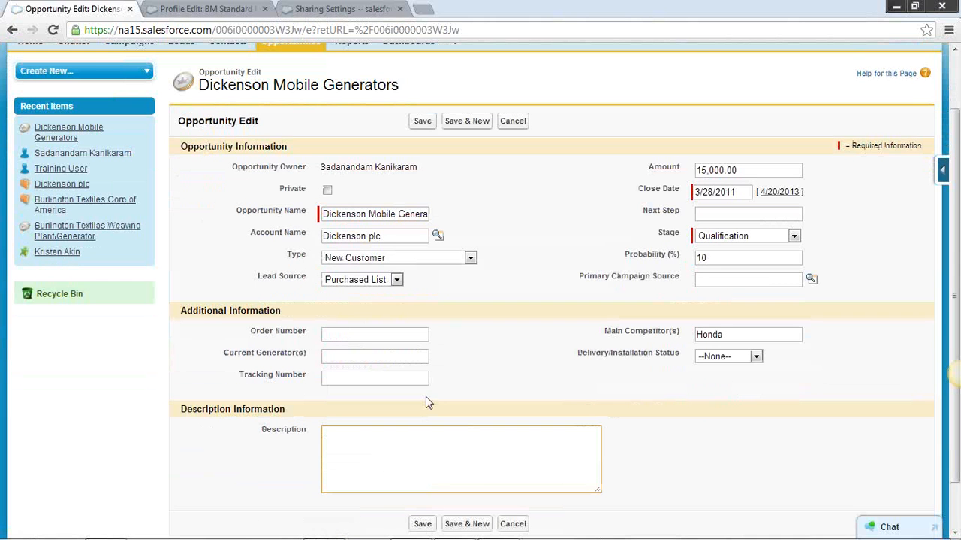
{"action": "type", "text": "Testing for access"}
{"action": "left_click", "coordinate": [422, 524]}
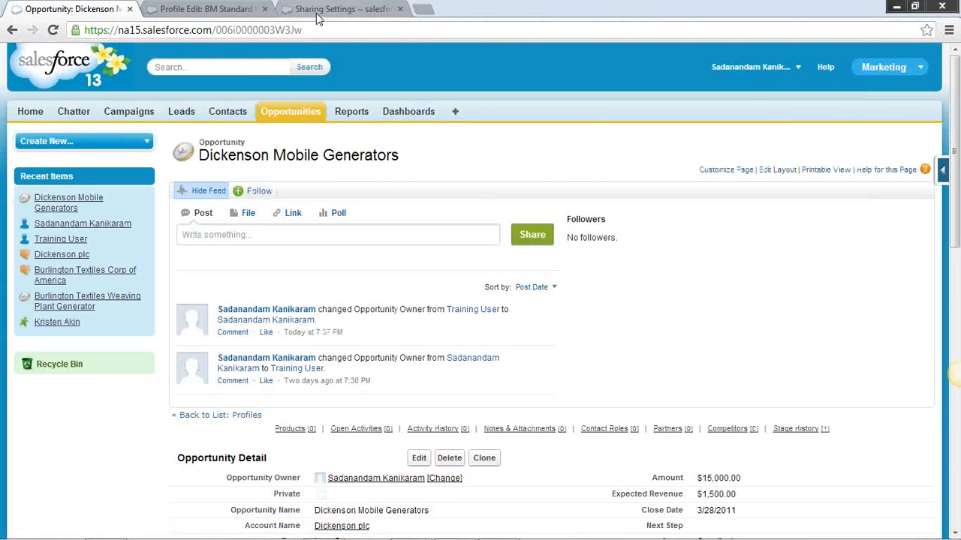
Highlight Opportunity's default access in Sharing Settings again and return to the saved Dickenson Mobile Generators record
{"action": "left_click", "coordinate": [316, 10]}
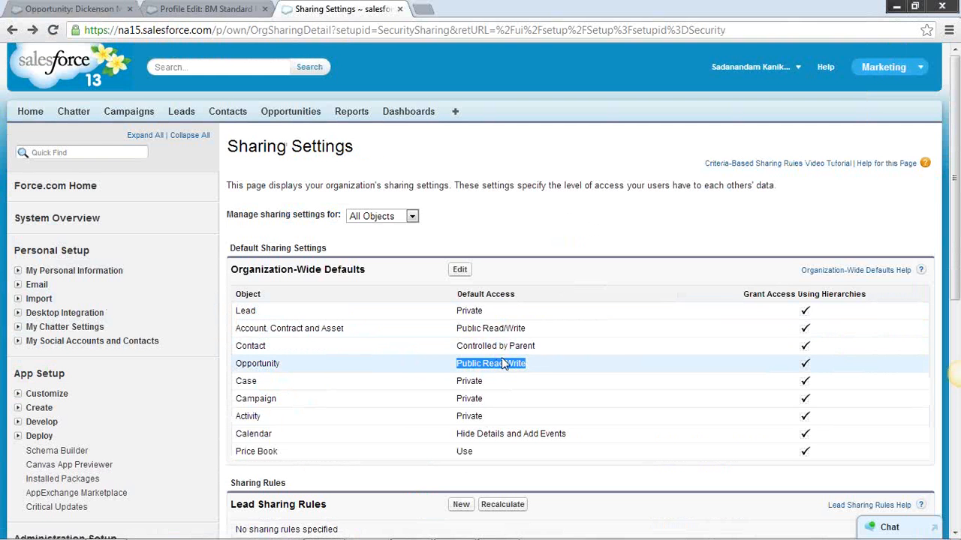
{"action": "left_click", "coordinate": [544, 375]}
{"action": "left_click_drag", "start_coordinate": [537, 369], "coordinate": [454, 365]}
{"action": "left_click", "coordinate": [93, 12]}
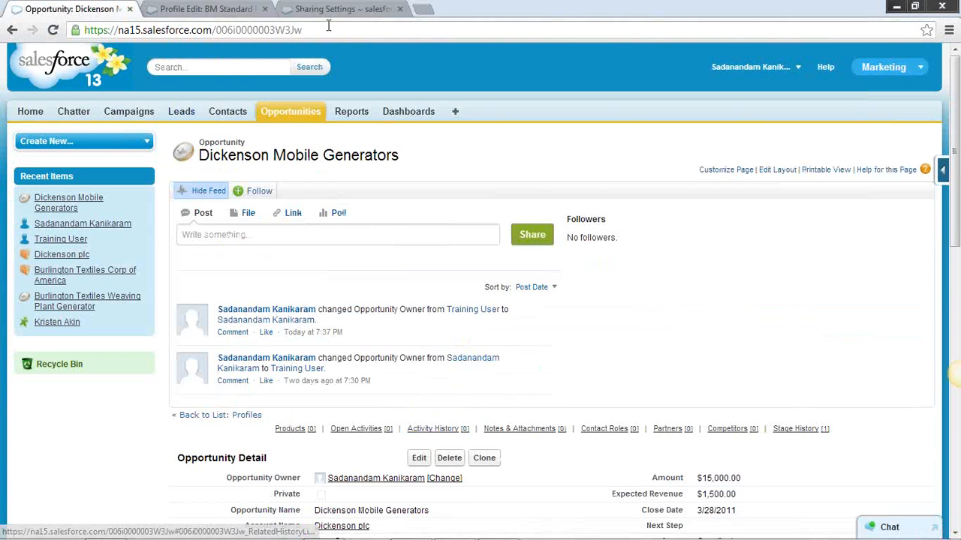
Disable the Edit and Delete permissions on Opportunities in the BM Standard User profile, accepting the cascade-delete warning
{"action": "left_click", "coordinate": [213, 8]}
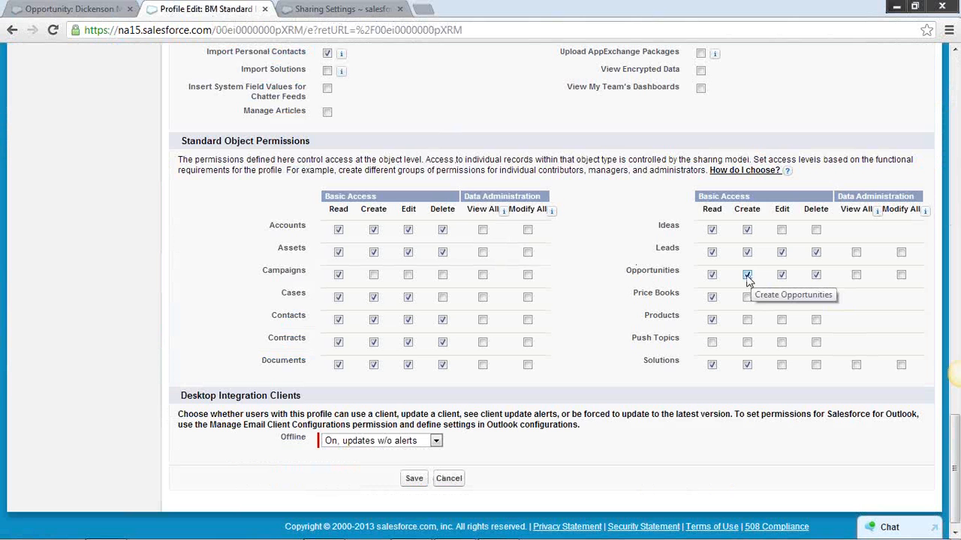
{"action": "left_click", "coordinate": [782, 275]}
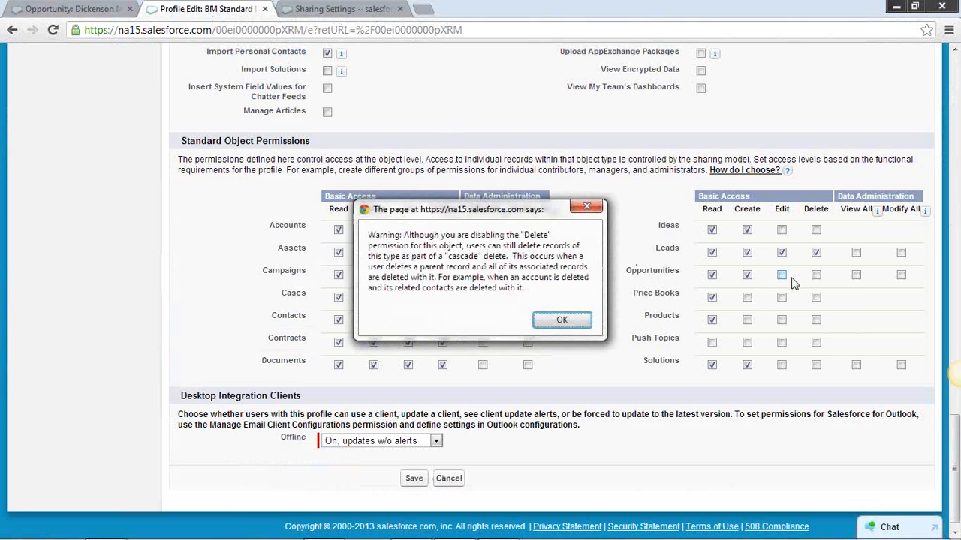
{"action": "left_click", "coordinate": [581, 327]}
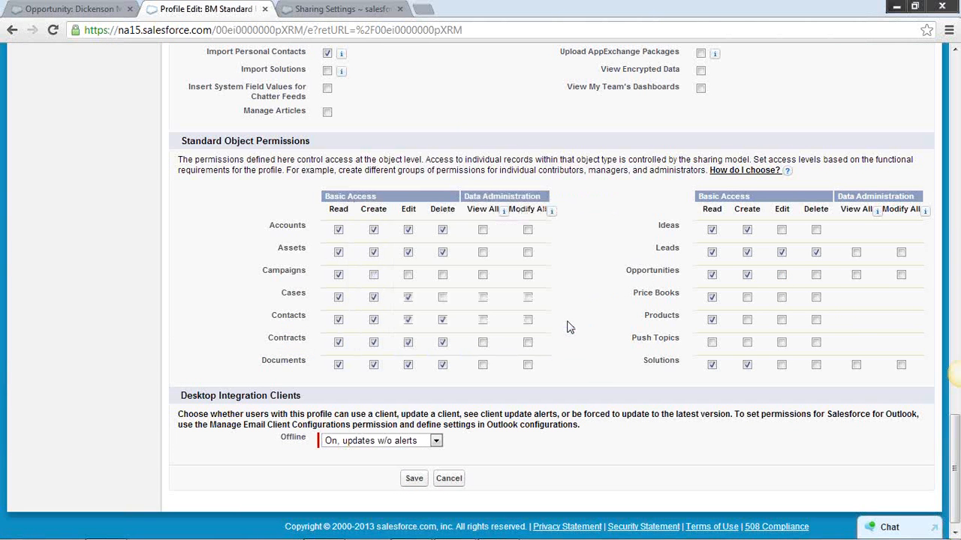
Compare Opportunity's default access with the profile's Opportunities permissions, highlighting the access value and the Opportunities label
{"action": "left_click", "coordinate": [71, 9]}
{"action": "left_click", "coordinate": [326, 14]}
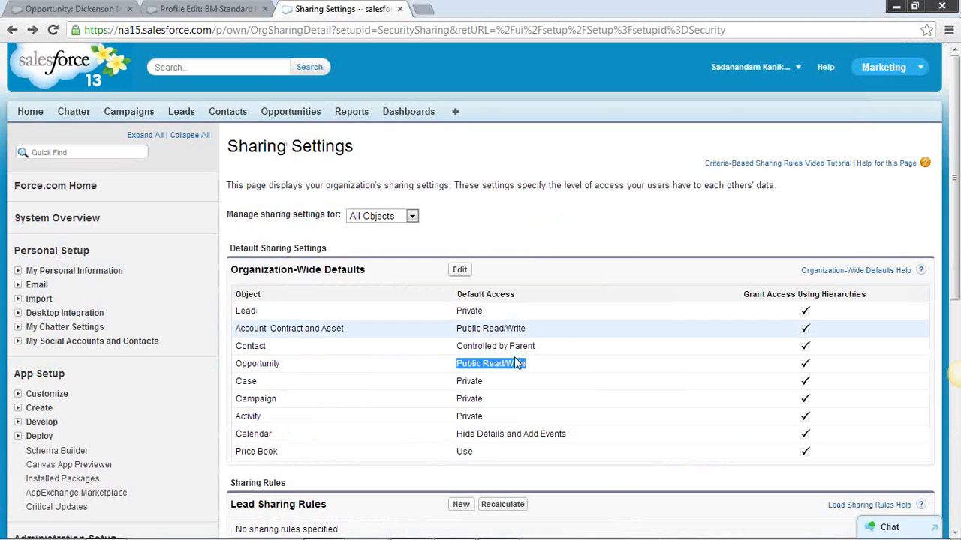
{"action": "double_click", "coordinate": [490, 366]}
{"action": "left_click_drag", "start_coordinate": [527, 364], "coordinate": [450, 361]}
{"action": "left_click", "coordinate": [190, 11]}
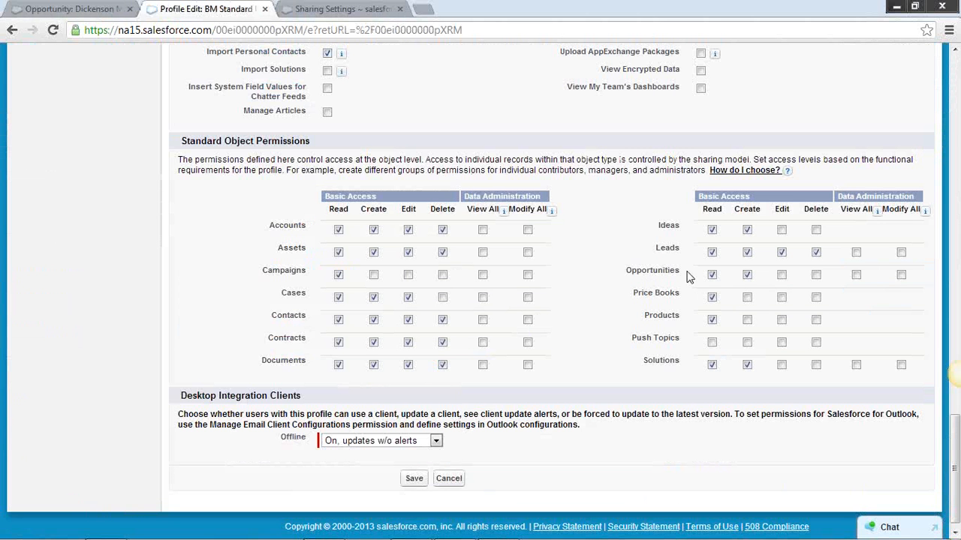
{"action": "left_click_drag", "start_coordinate": [689, 277], "coordinate": [632, 270]}
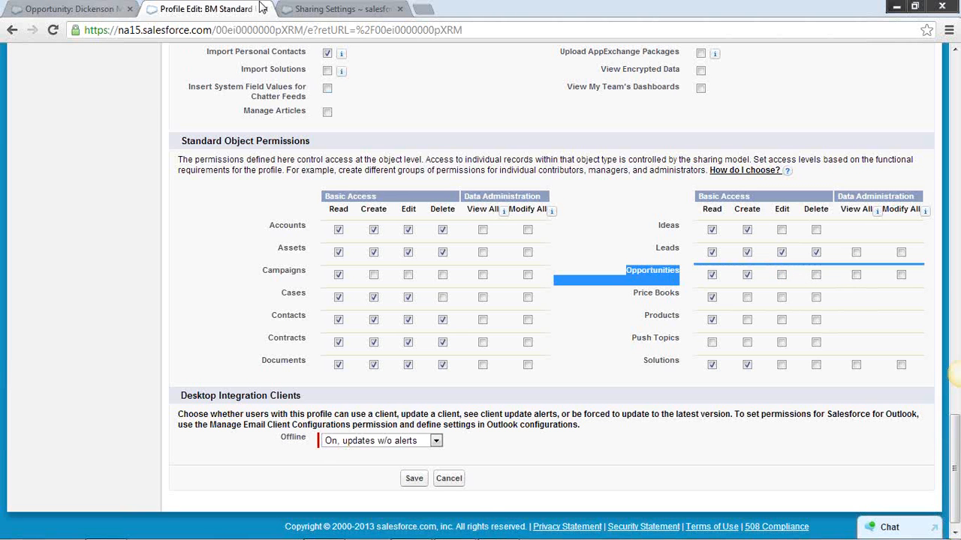
Highlight Opportunity's organization-wide default and check it against the profile's Edit permission for Opportunities
{"action": "left_click", "coordinate": [333, 9]}
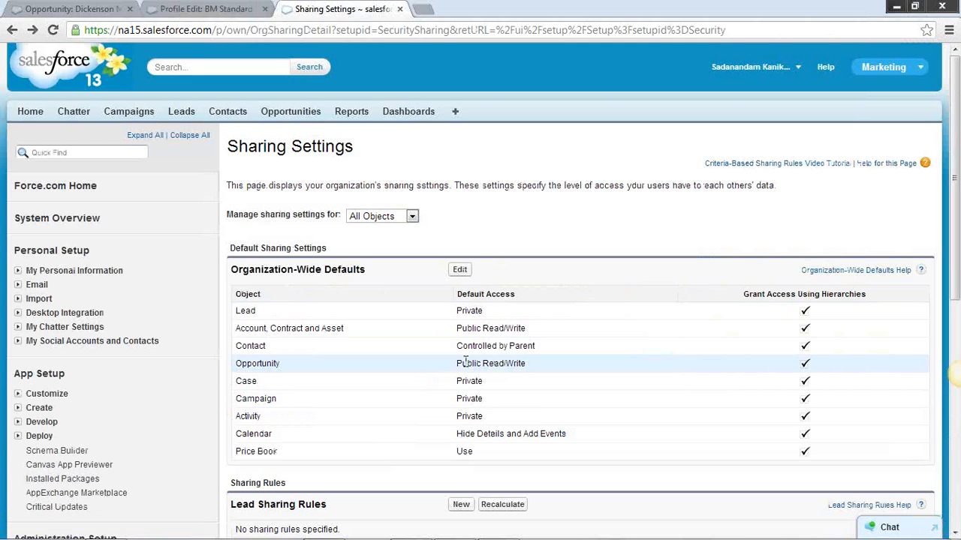
{"action": "left_click_drag", "start_coordinate": [457, 363], "coordinate": [528, 364]}
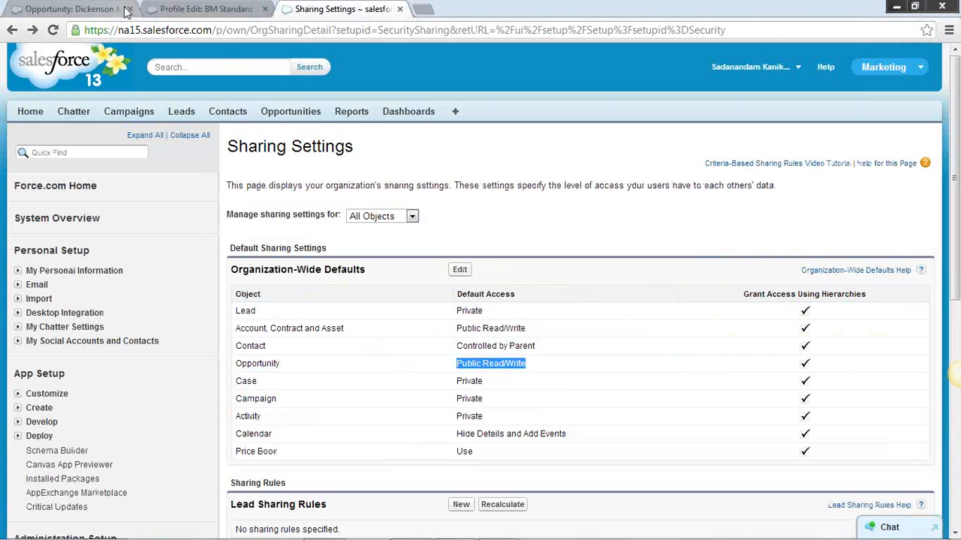
{"action": "left_click", "coordinate": [536, 371]}
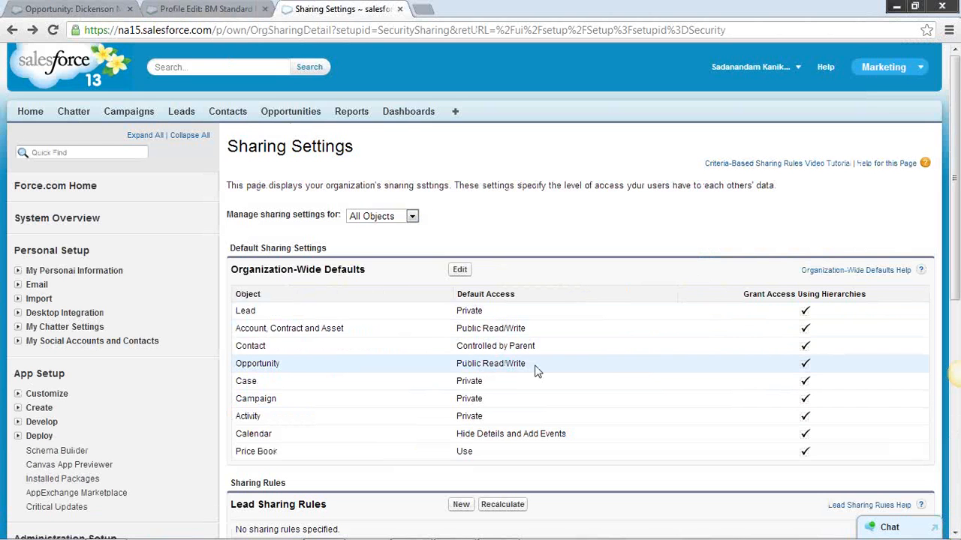
{"action": "left_click_drag", "start_coordinate": [522, 366], "coordinate": [454, 362]}
{"action": "left_click", "coordinate": [166, 13]}
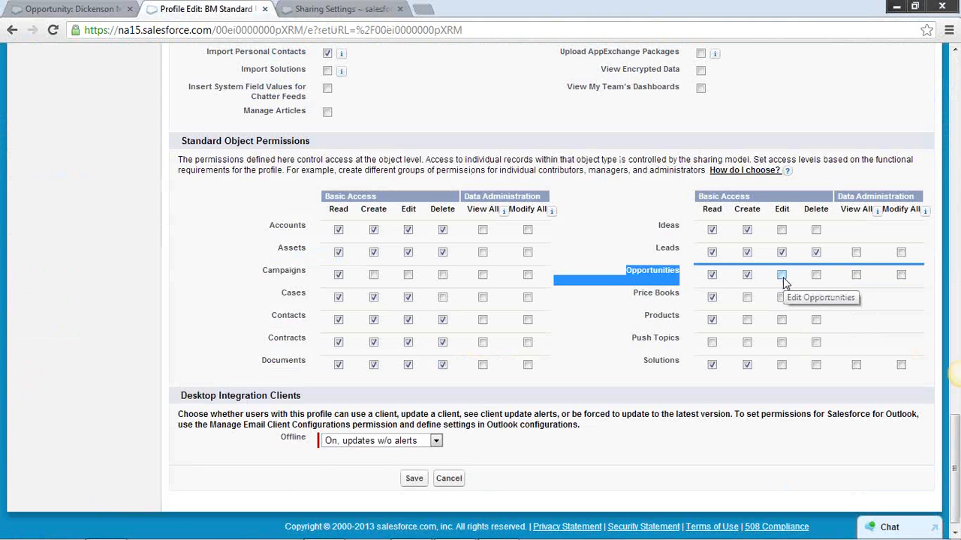
{"action": "left_click", "coordinate": [330, 11]}
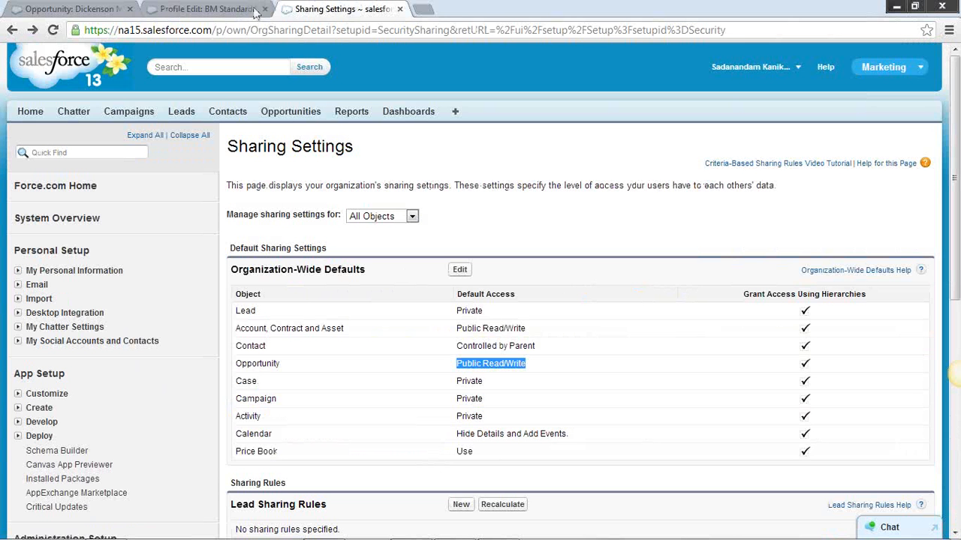
{"action": "left_click", "coordinate": [495, 366]}
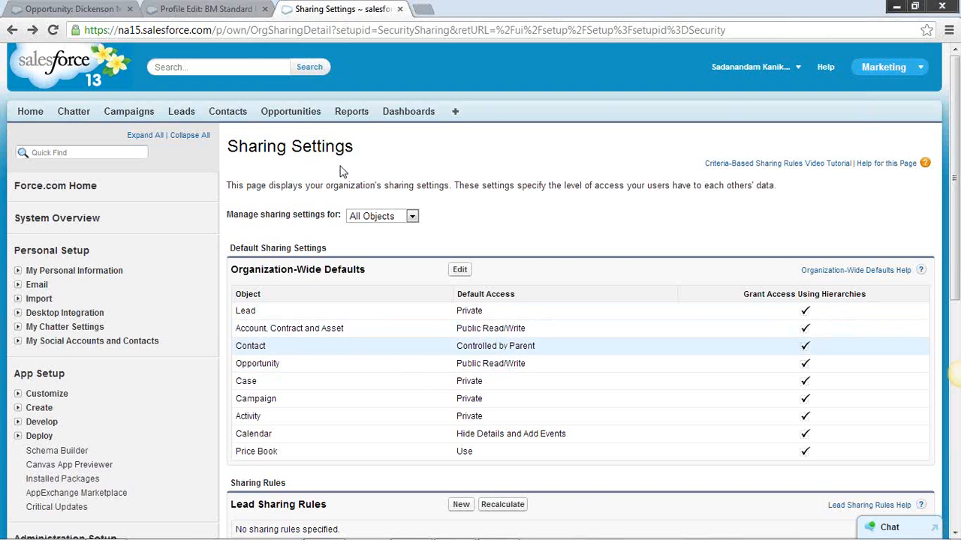
Examine the profile's Basic Access permissions for Opportunities alongside the highlighted Opportunity default access in Sharing Settings
{"action": "left_click", "coordinate": [203, 9]}
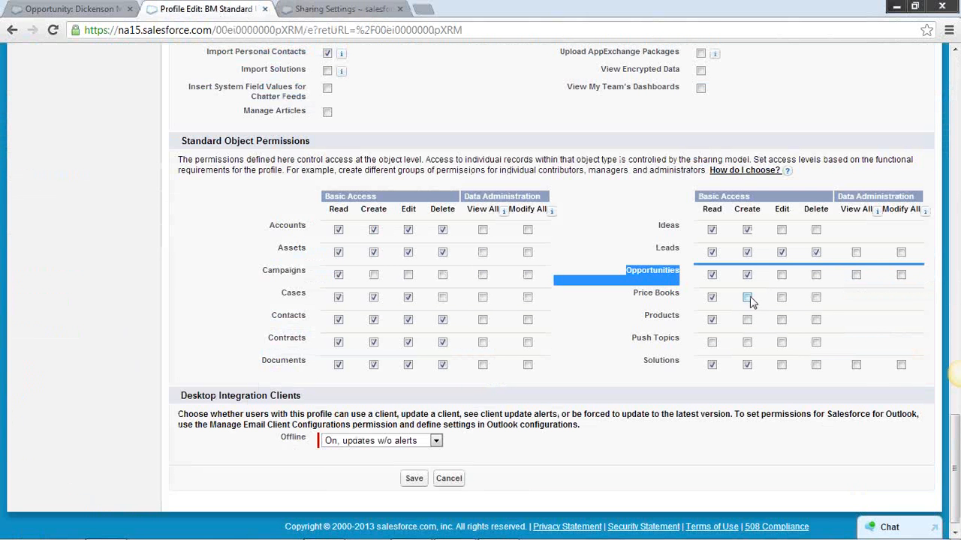
{"action": "left_click", "coordinate": [348, 15]}
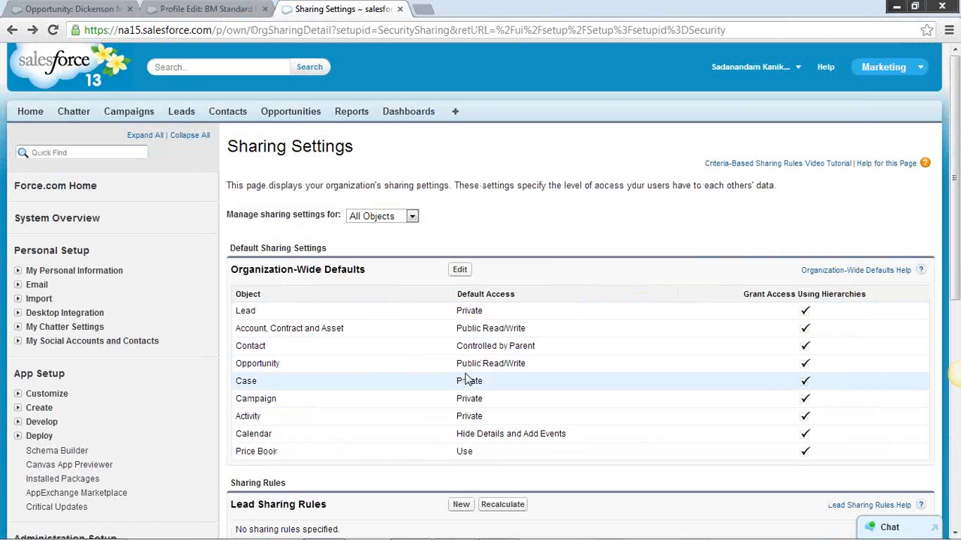
{"action": "left_click_drag", "start_coordinate": [456, 364], "coordinate": [537, 368]}
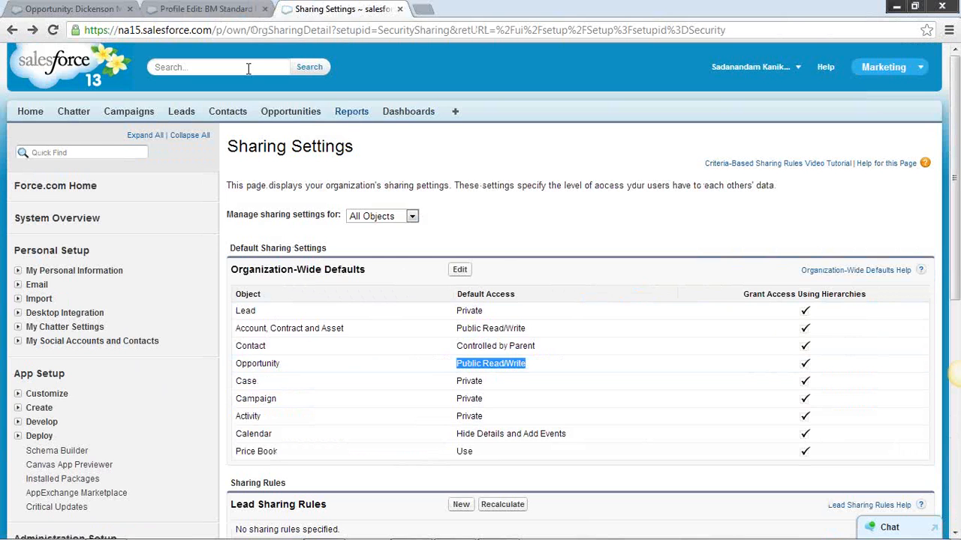
{"action": "left_click", "coordinate": [212, 16]}
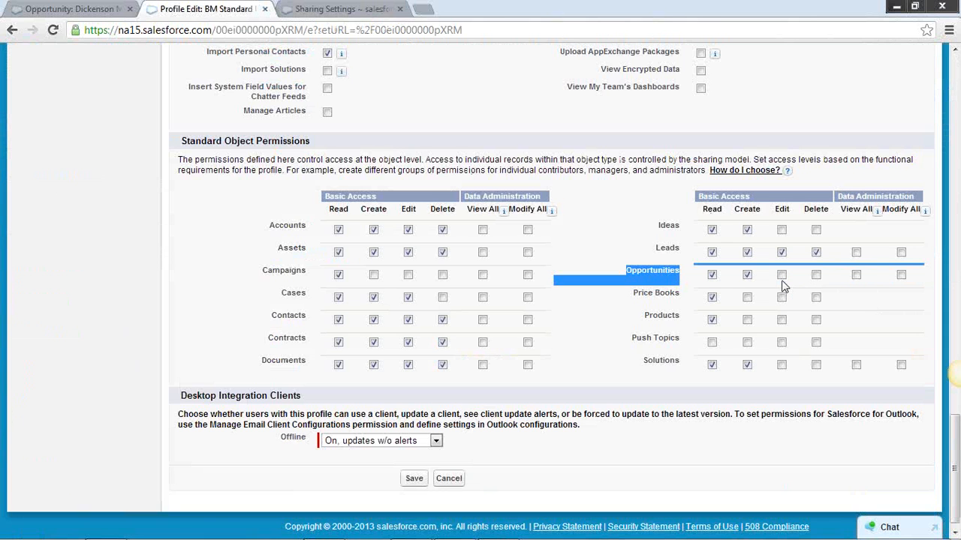
{"action": "double_click", "coordinate": [732, 197]}
{"action": "triple_click", "coordinate": [732, 196]}
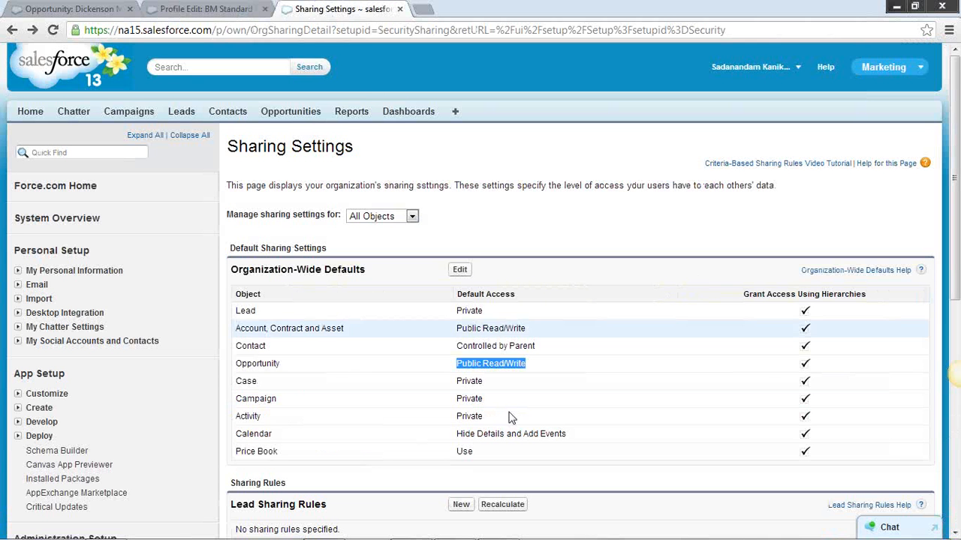
Set the organization-wide default access for Opportunity to Private, save, and accept the sharing rule recalculation
{"action": "scroll", "coordinate": [429, 350], "scroll_direction": "down", "scroll_amount": 1}
{"action": "scroll", "coordinate": [432, 353], "scroll_direction": "down", "scroll_amount": 1}
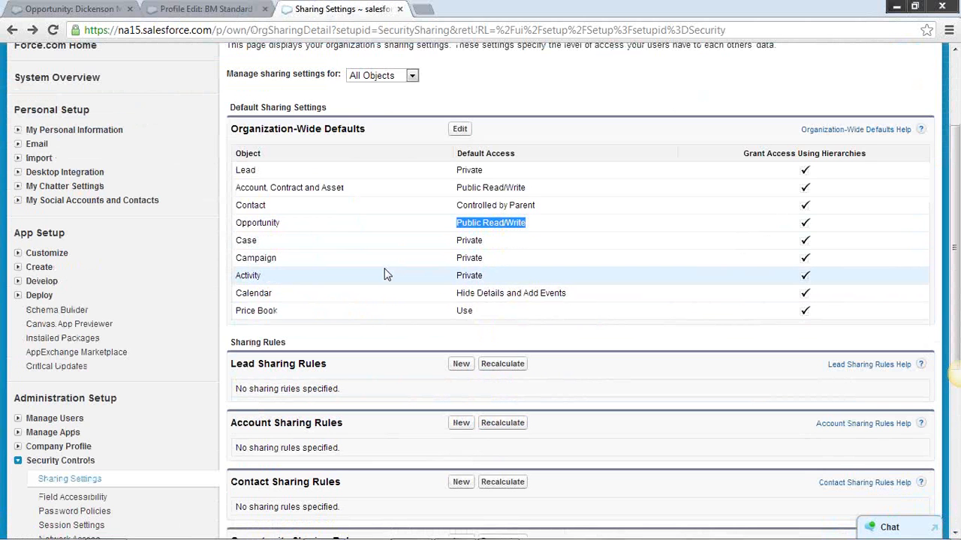
{"action": "scroll", "coordinate": [384, 277], "scroll_direction": "up", "scroll_amount": 2}
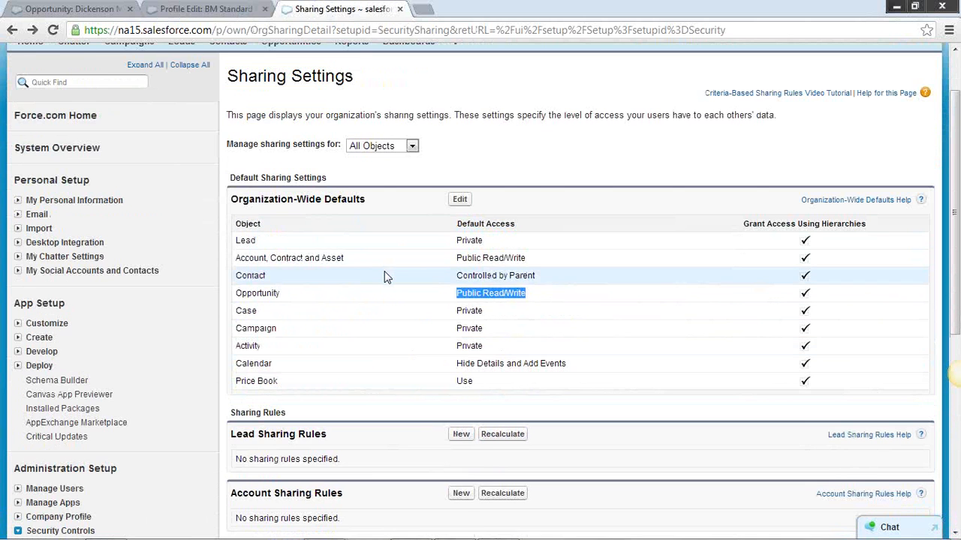
{"action": "scroll", "coordinate": [383, 277], "scroll_direction": "down", "scroll_amount": 2}
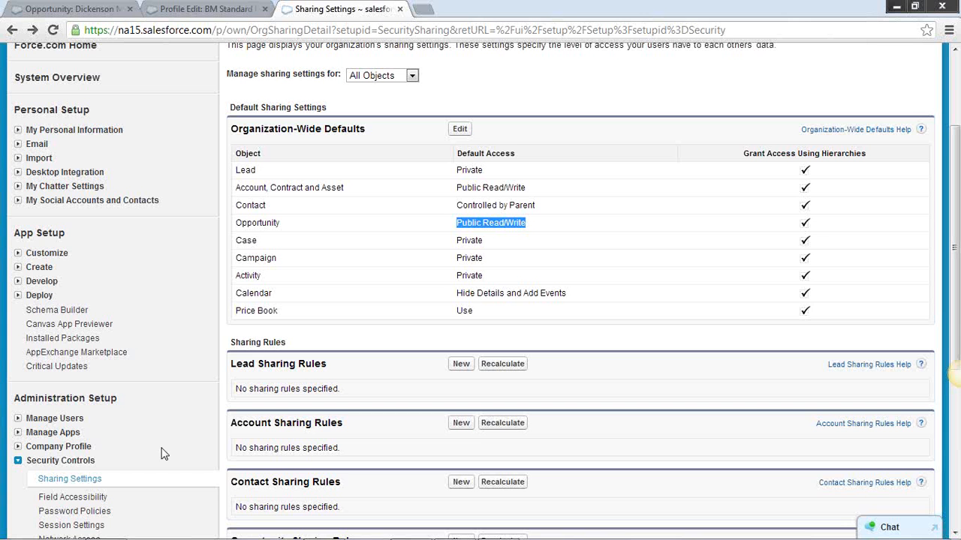
{"action": "left_click", "coordinate": [465, 132]}
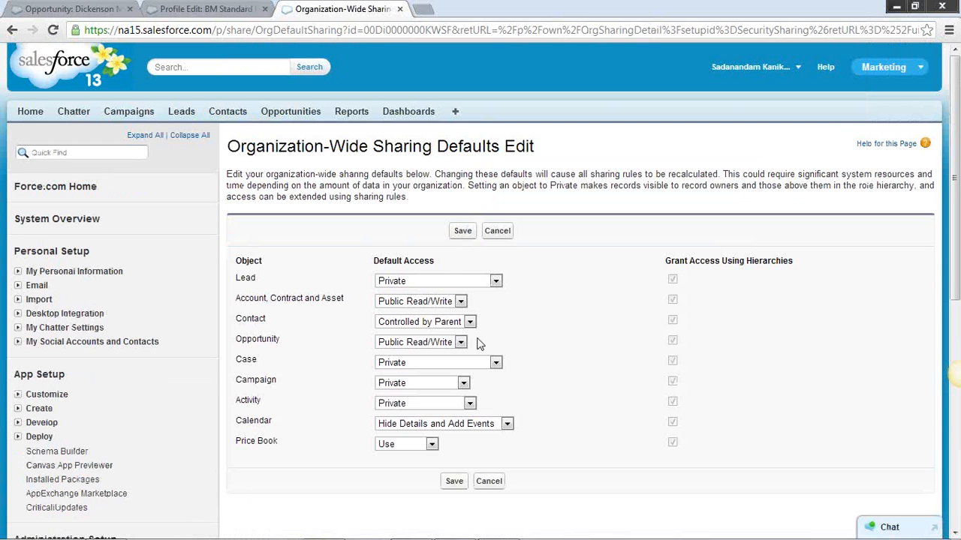
{"action": "left_click", "coordinate": [461, 343]}
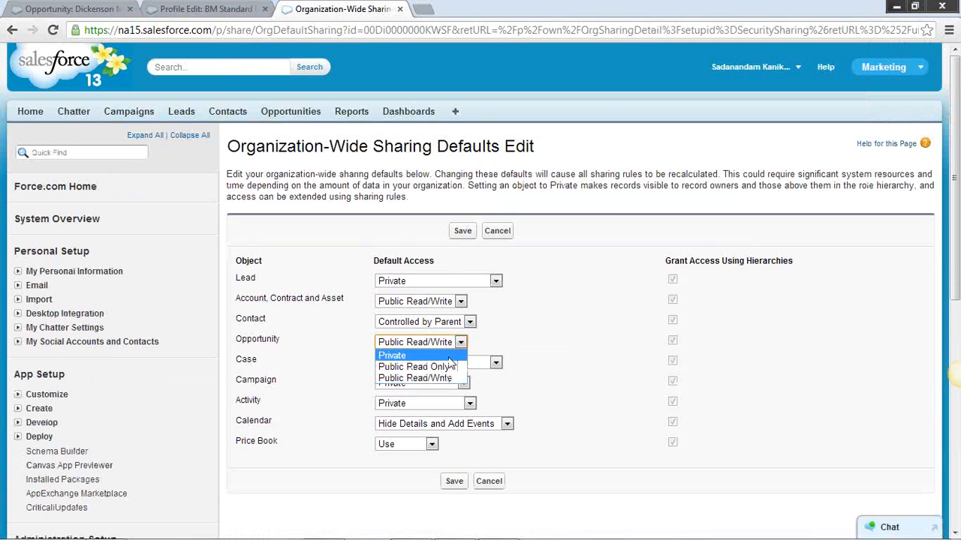
{"action": "left_click", "coordinate": [433, 358]}
{"action": "left_click", "coordinate": [462, 232]}
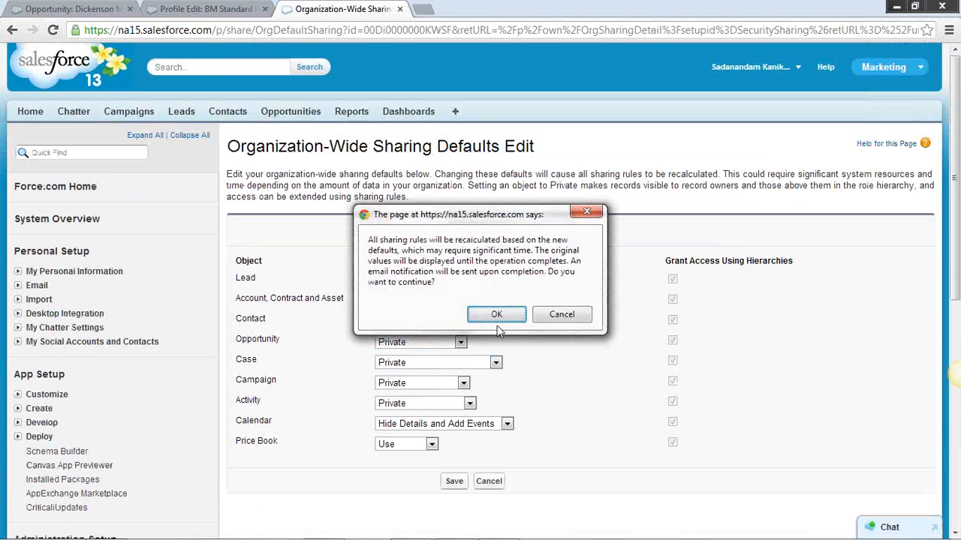
{"action": "left_click", "coordinate": [497, 315]}
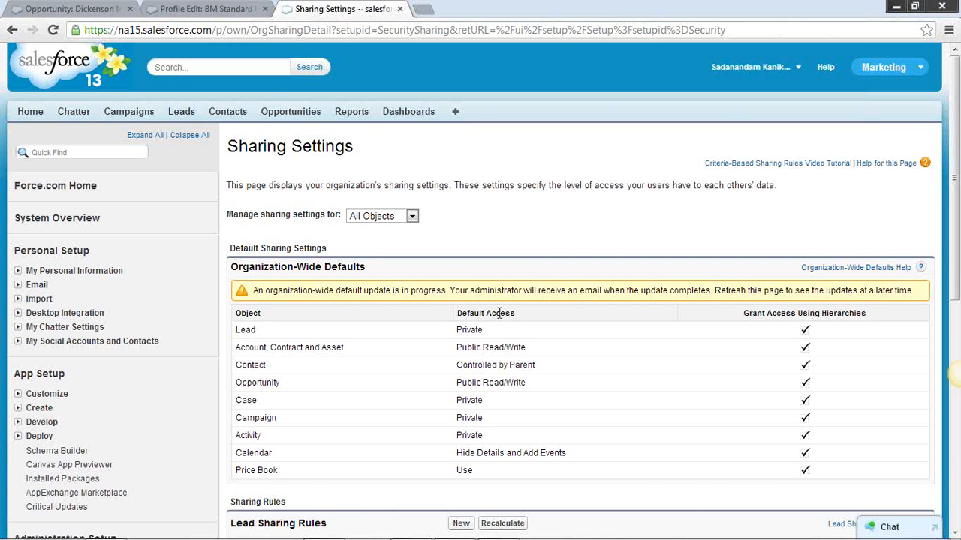
Check the Dickenson Mobile Generators opportunity's owner against the organization-wide defaults and sharing rules in Sharing Settings
{"action": "left_click", "coordinate": [82, 14]}
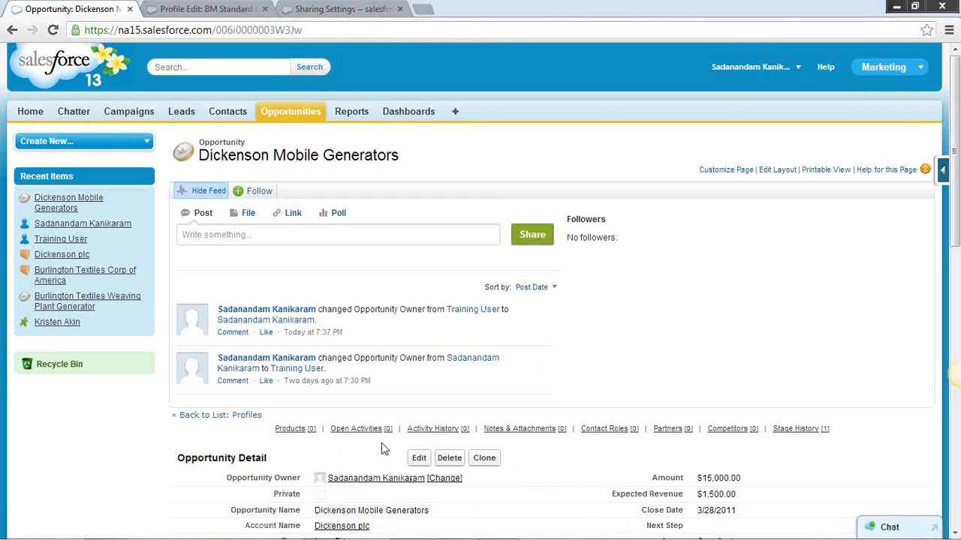
{"action": "left_click", "coordinate": [326, 11]}
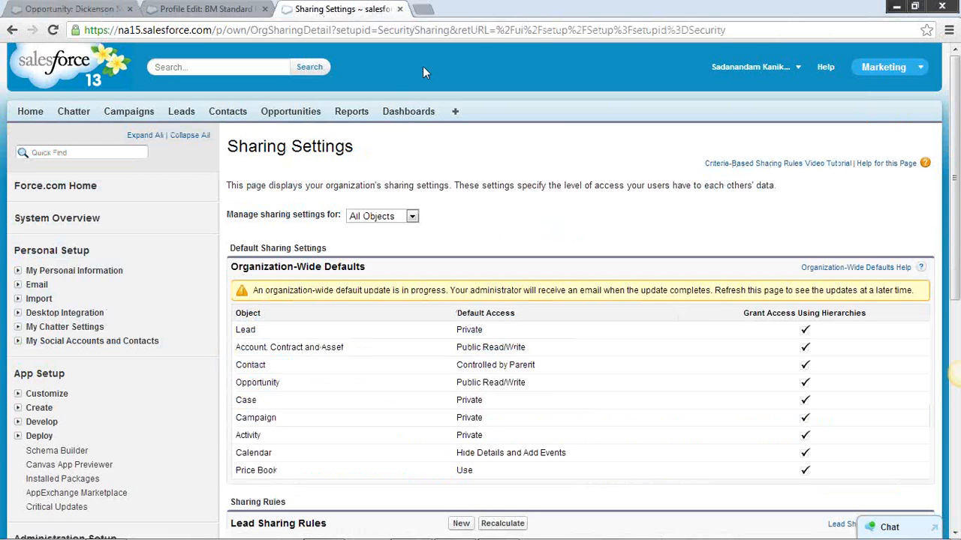
{"action": "scroll", "coordinate": [193, 365], "scroll_direction": "down", "scroll_amount": 3}
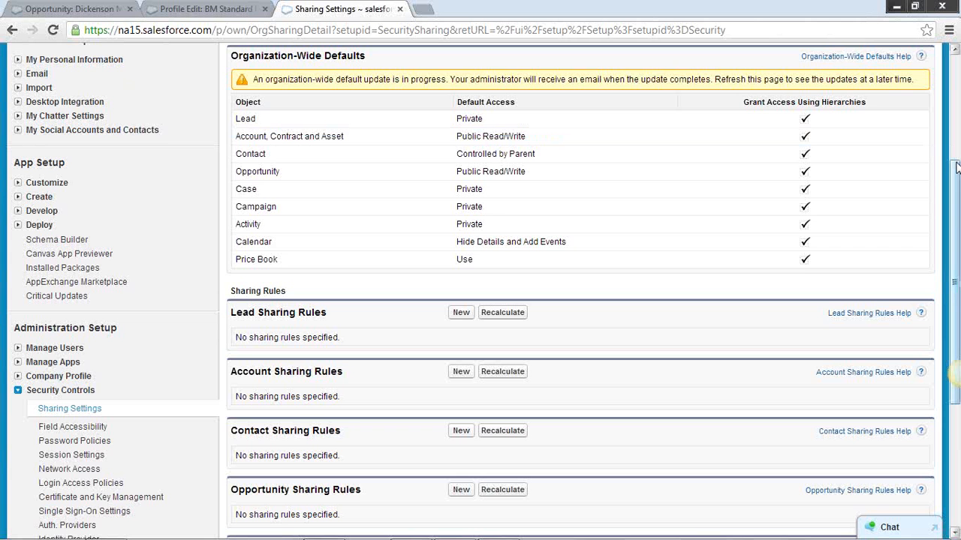
{"action": "left_click_drag", "start_coordinate": [956, 167], "coordinate": [956, 139]}
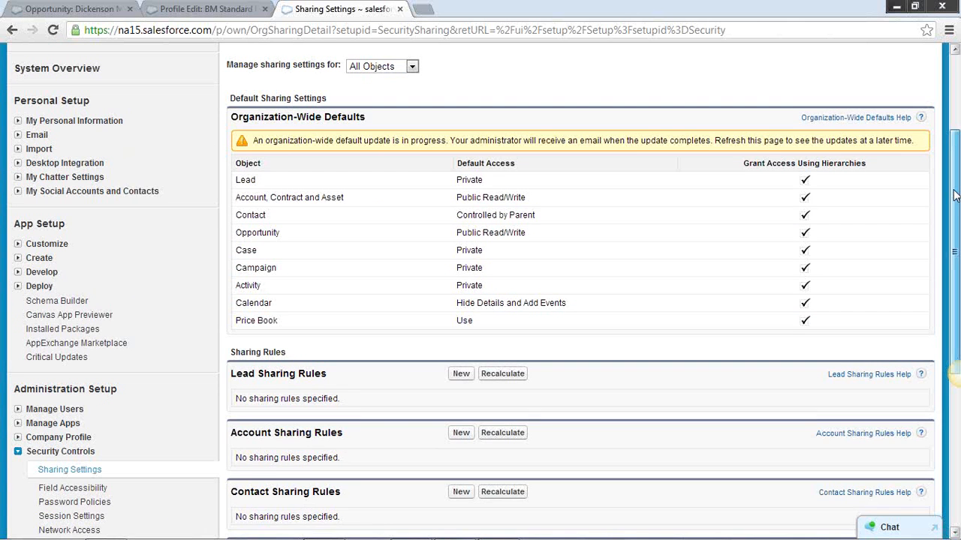
{"action": "mouse_move", "coordinate": [954, 196]}
{"action": "left_mouse_down"}
{"action": "mouse_move", "coordinate": [951, 158]}
{"action": "mouse_move", "coordinate": [952, 185]}
{"action": "left_mouse_up"}
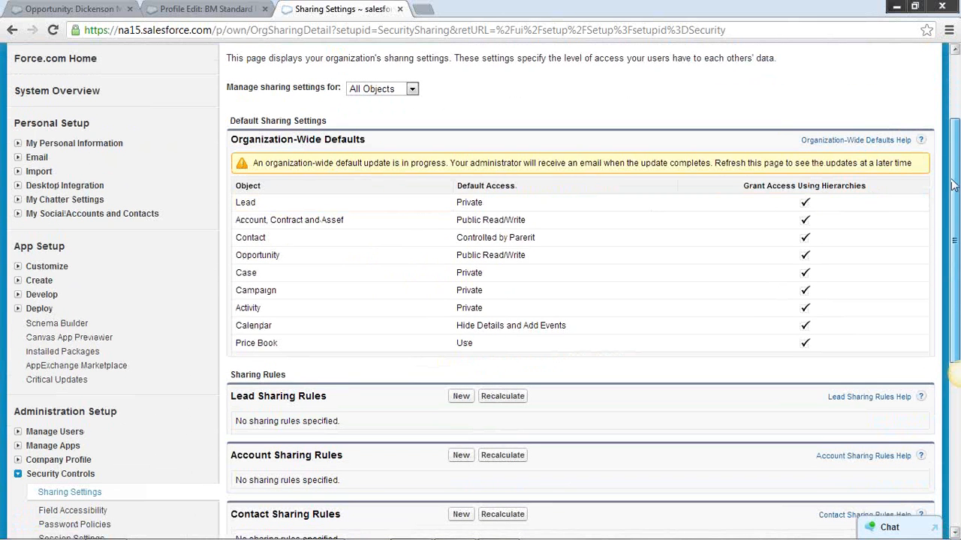
Open the organization's role hierarchy setup under Manage Users, passing the territory-based sample
{"action": "left_click", "coordinate": [19, 433]}
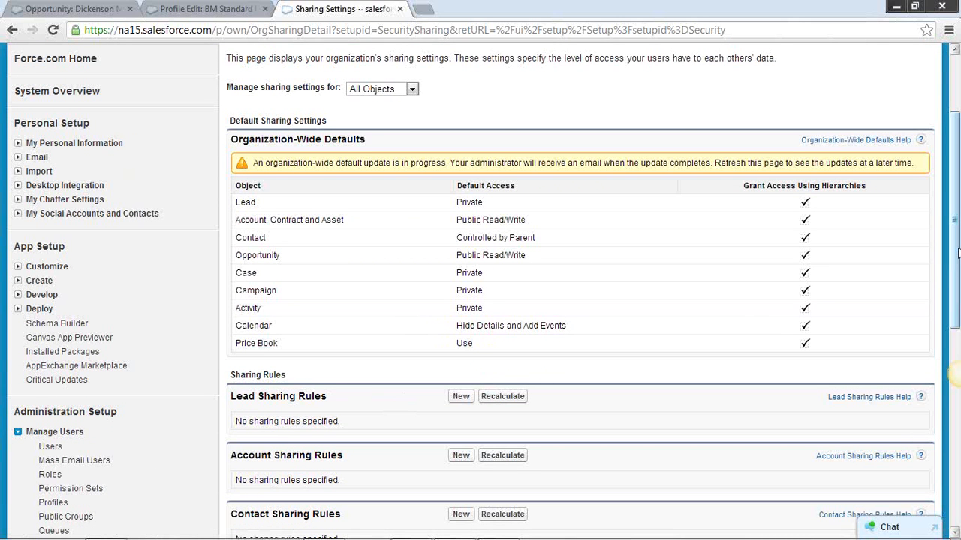
{"action": "left_click_drag", "start_coordinate": [957, 254], "coordinate": [958, 300]}
{"action": "left_click", "coordinate": [49, 369]}
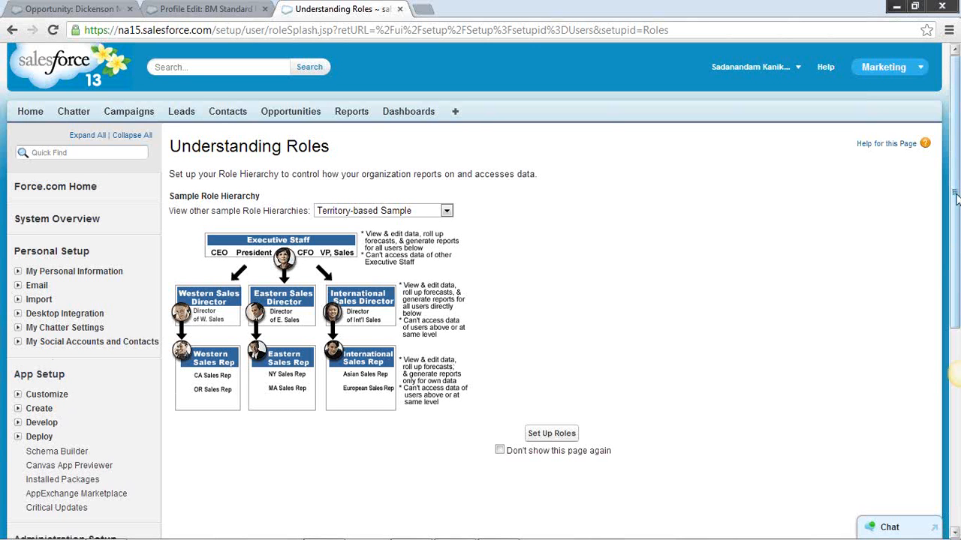
{"action": "left_click_drag", "start_coordinate": [956, 196], "coordinate": [956, 284]}
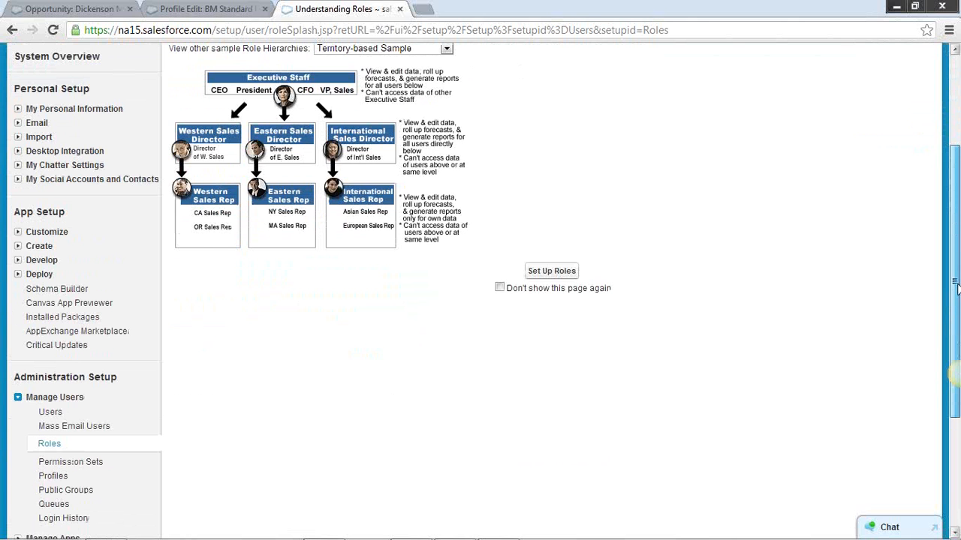
{"action": "scroll", "coordinate": [833, 285], "scroll_direction": "up", "scroll_amount": 3}
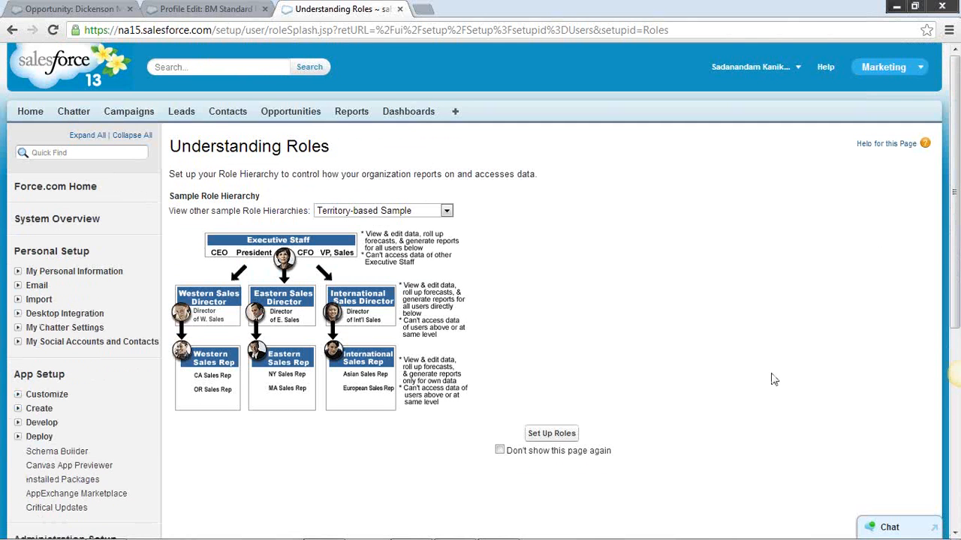
{"action": "left_click", "coordinate": [552, 434]}
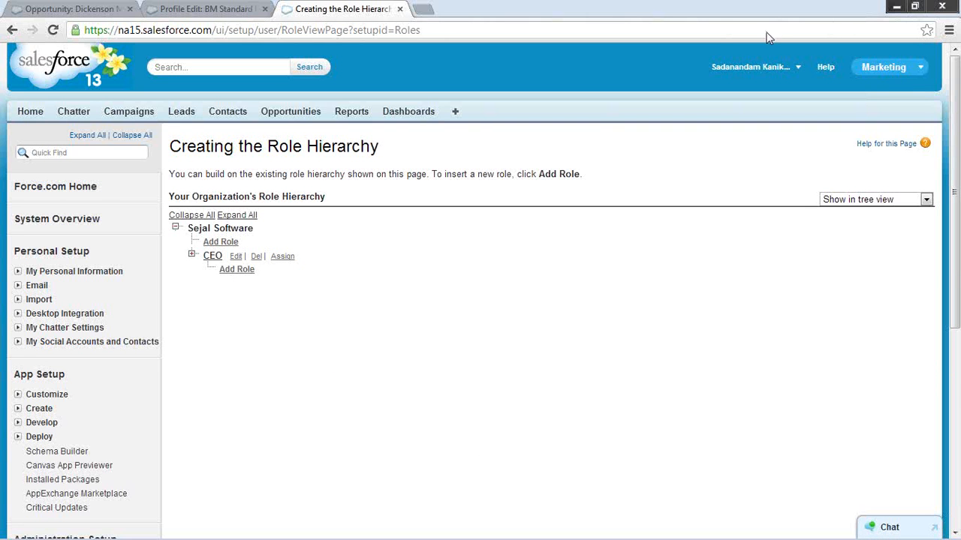
Expand the whole role hierarchy and review the roles down to the regional sales teams
{"action": "left_click", "coordinate": [248, 218]}
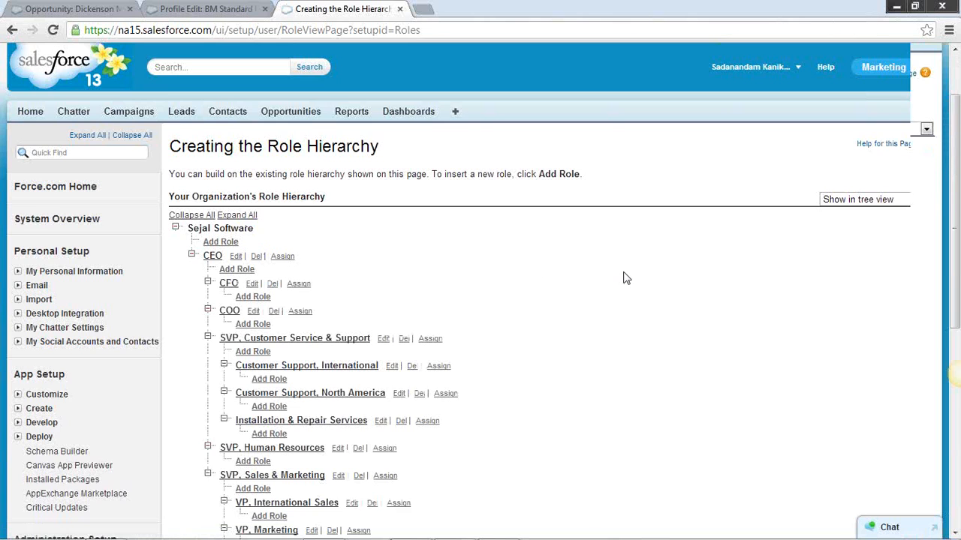
{"action": "scroll", "coordinate": [623, 276], "scroll_direction": "down", "scroll_amount": 2}
{"action": "scroll", "coordinate": [623, 277], "scroll_direction": "down", "scroll_amount": 1}
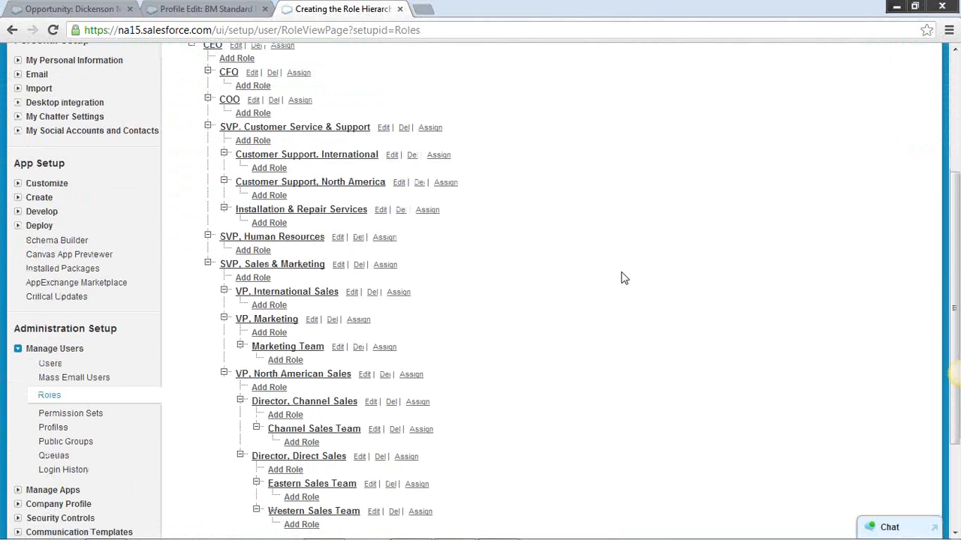
{"action": "scroll", "coordinate": [623, 278], "scroll_direction": "down", "scroll_amount": 1}
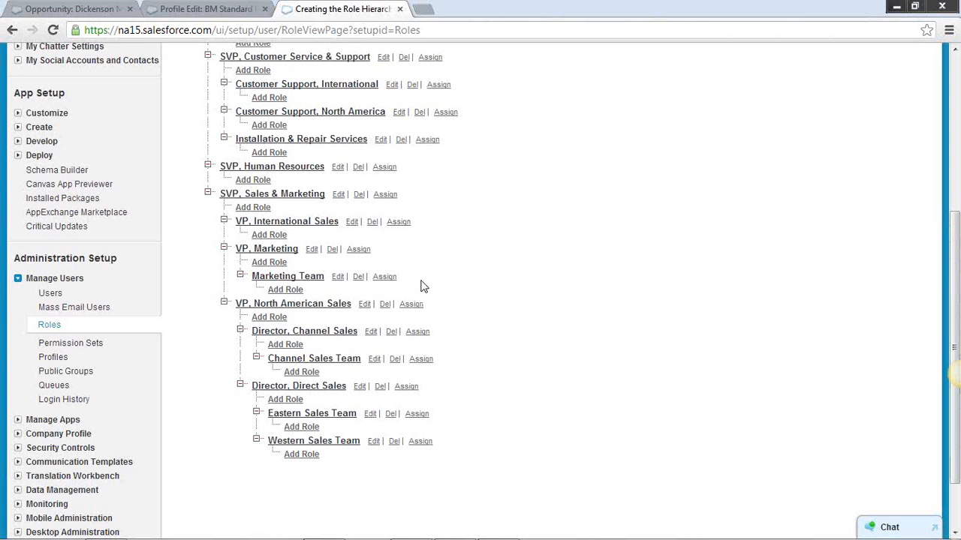
Check which users are assigned to the SVP, Sales & Marketing role and return to the role hierarchy
{"action": "left_click", "coordinate": [304, 196]}
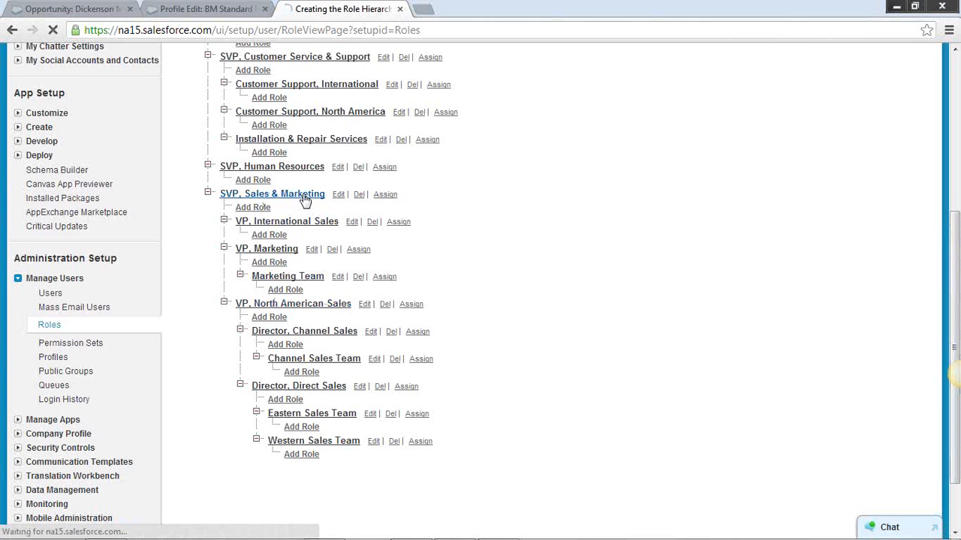
{"action": "scroll", "coordinate": [555, 335], "scroll_direction": "down", "scroll_amount": 1}
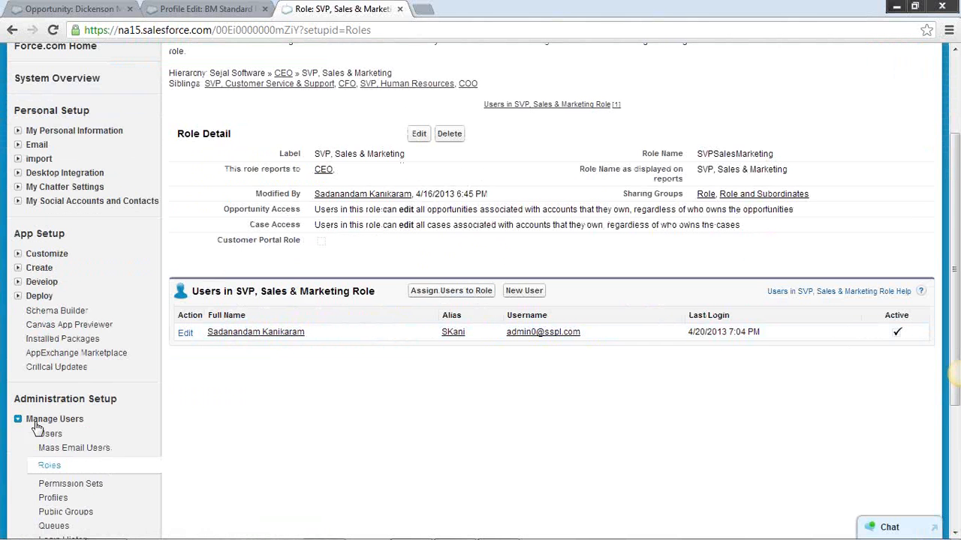
{"action": "left_click", "coordinate": [12, 30]}
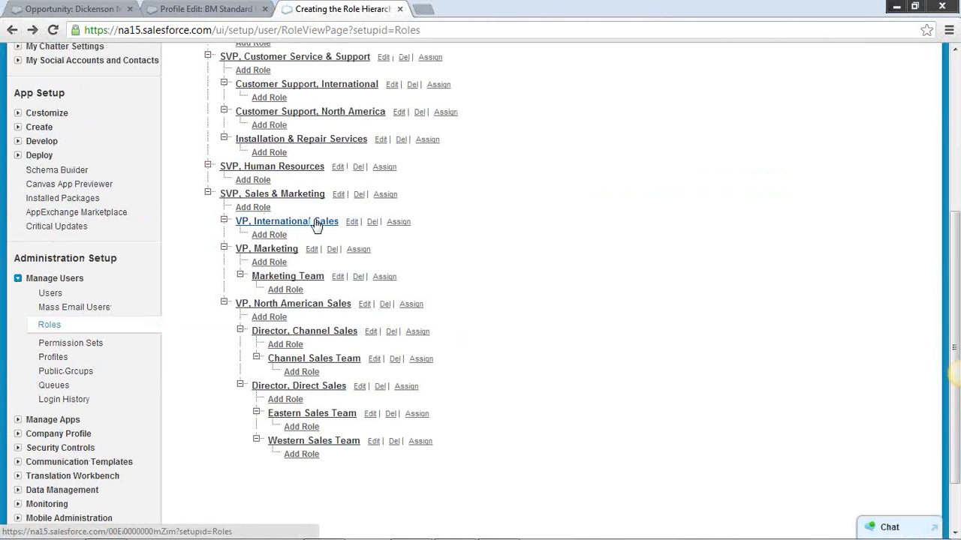
Open the user detail page of the user assigned to the VP, International Sales role
{"action": "left_click", "coordinate": [317, 224]}
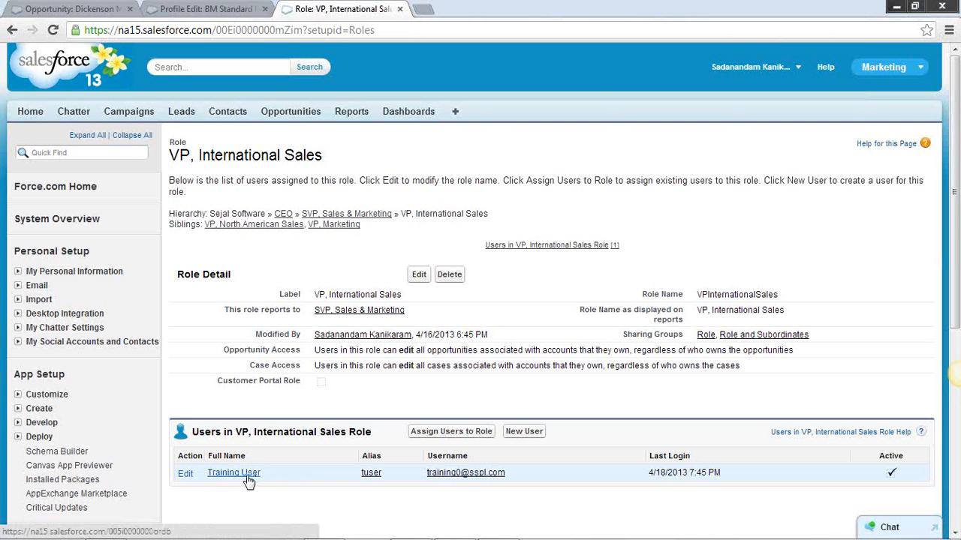
{"action": "left_click", "coordinate": [245, 478]}
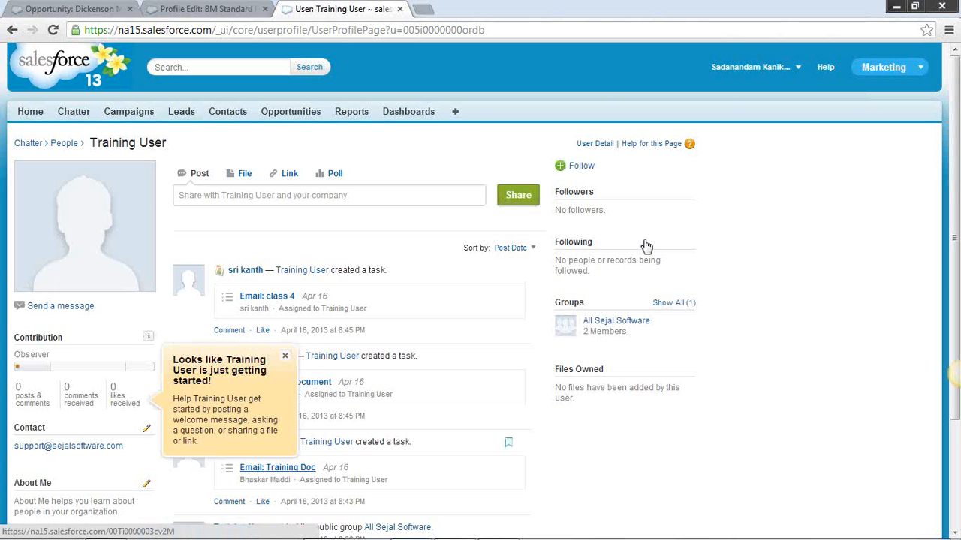
{"action": "left_click", "coordinate": [596, 144]}
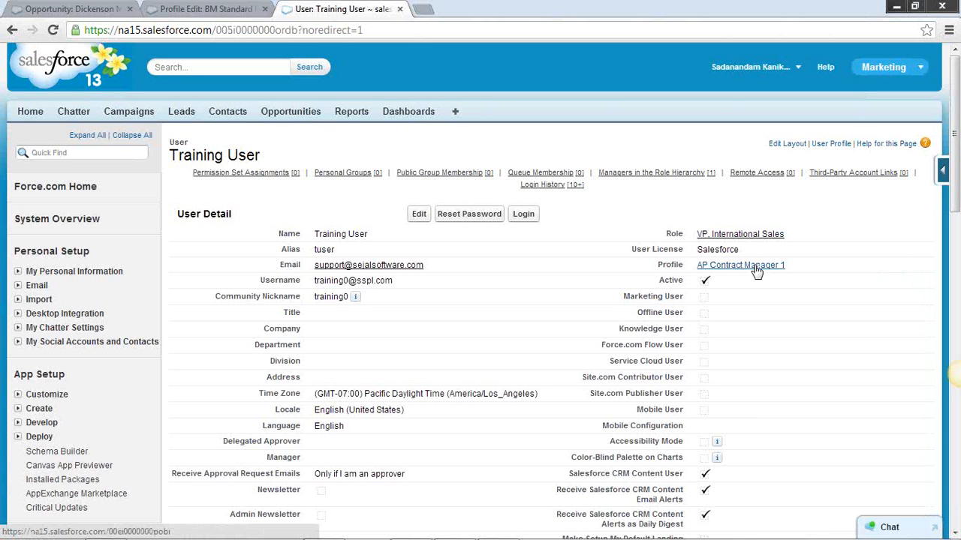
Examine the Opportunities permissions in the user's AP Contract Manager 1 profile and return to the user detail
{"action": "left_click", "coordinate": [755, 268]}
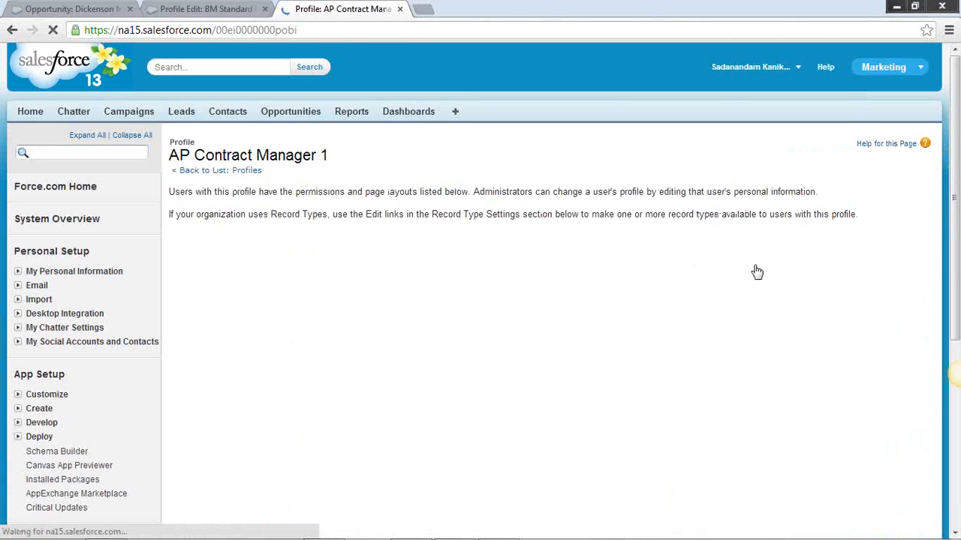
{"action": "scroll", "coordinate": [756, 271], "scroll_direction": "down", "scroll_amount": 10}
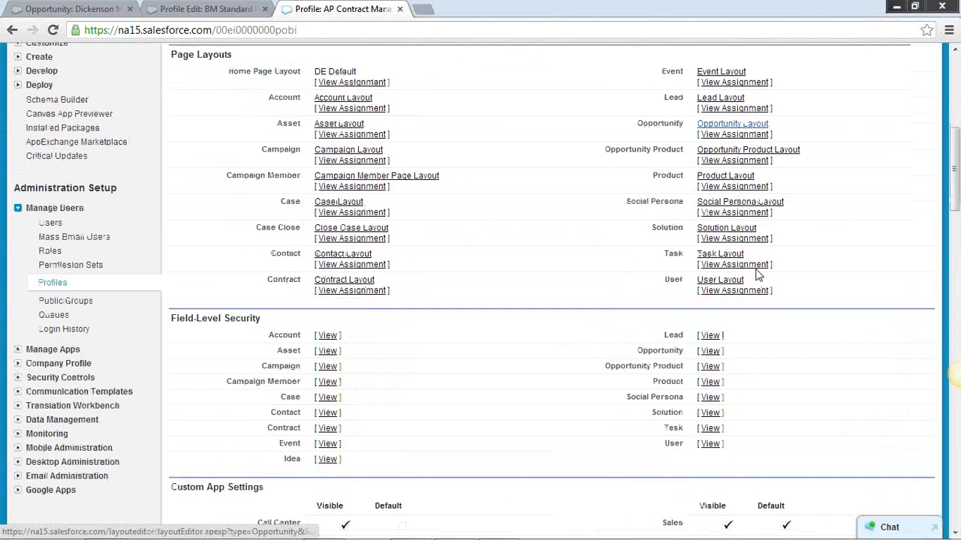
{"action": "scroll", "coordinate": [756, 276], "scroll_direction": "down", "scroll_amount": 15}
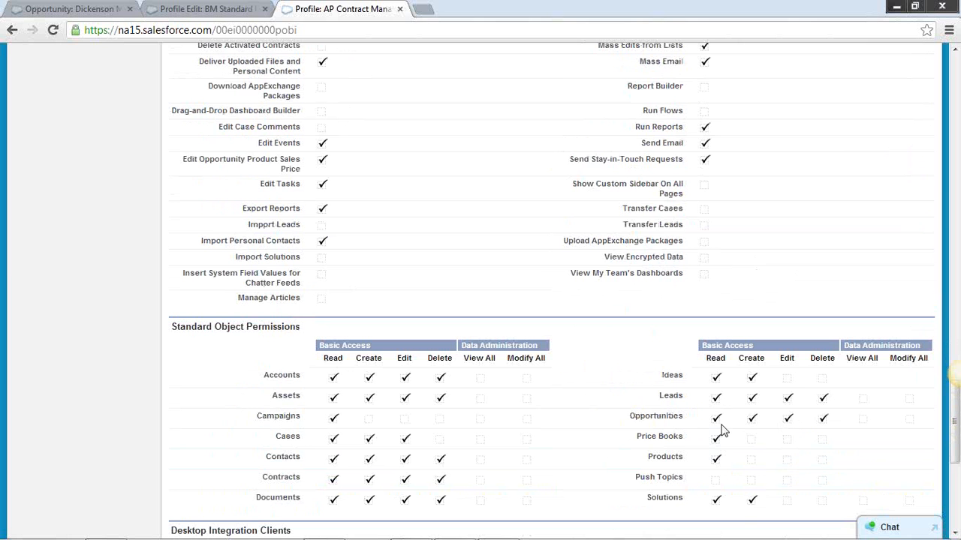
{"action": "scroll", "coordinate": [780, 406], "scroll_direction": "up", "scroll_amount": 1}
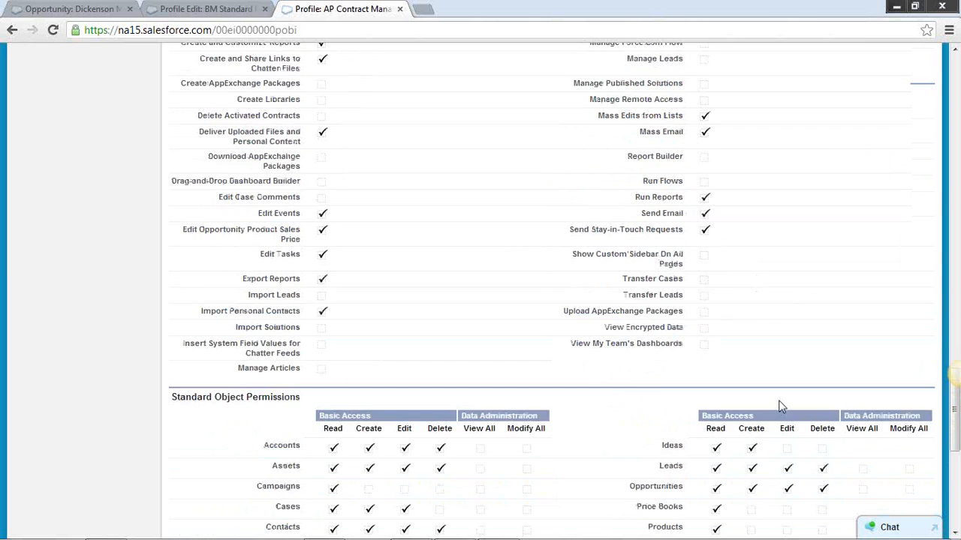
{"action": "scroll", "coordinate": [780, 406], "scroll_direction": "up", "scroll_amount": 8}
{"action": "left_click", "coordinate": [11, 30]}
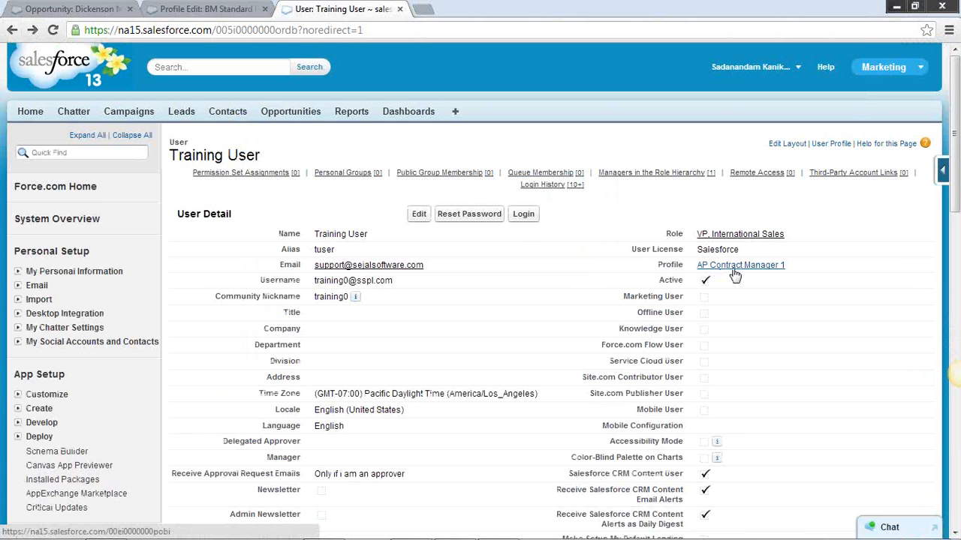
Compare the Dickenson Mobile Generators opportunity with the user's detail page, highlight the user's first name, and go back one page
{"action": "left_click", "coordinate": [177, 13]}
{"action": "left_click", "coordinate": [69, 10]}
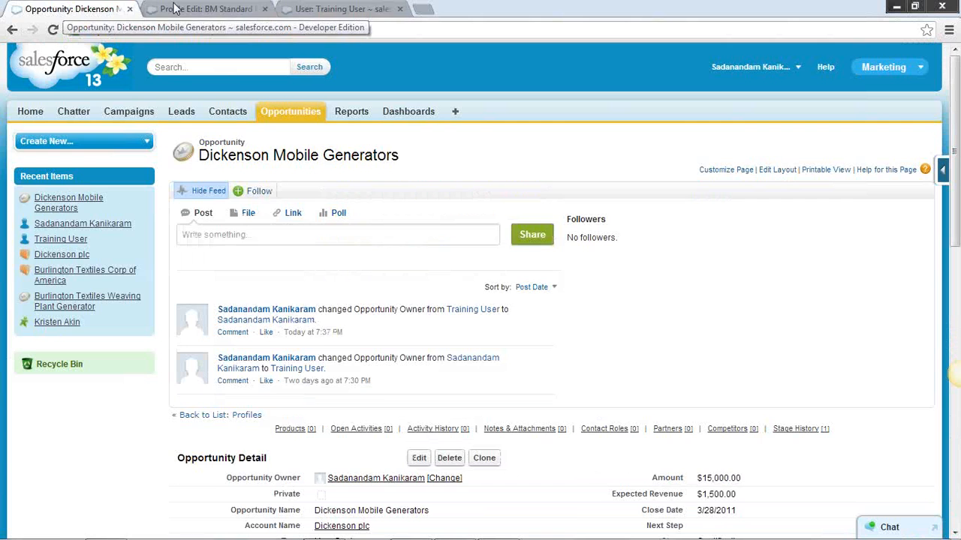
{"action": "left_click", "coordinate": [320, 14]}
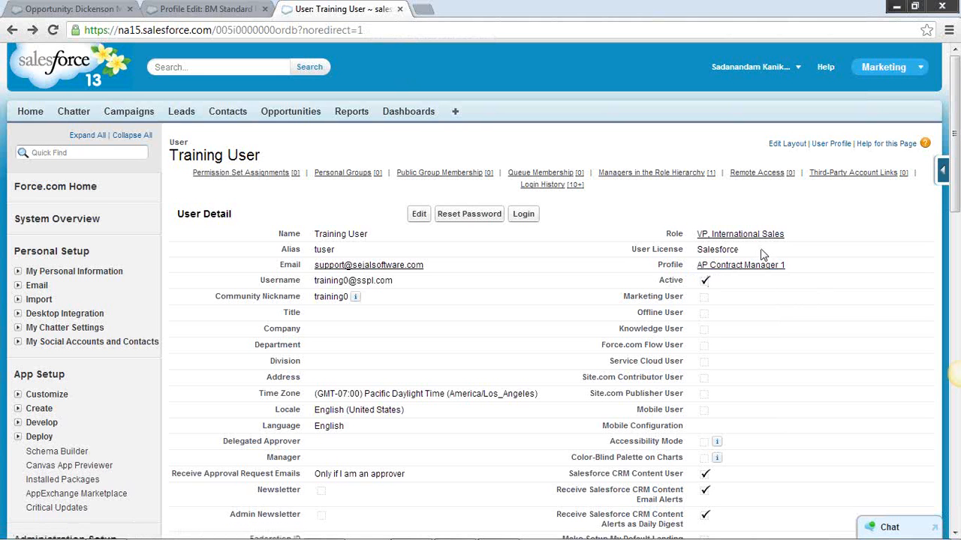
{"action": "double_click", "coordinate": [339, 233]}
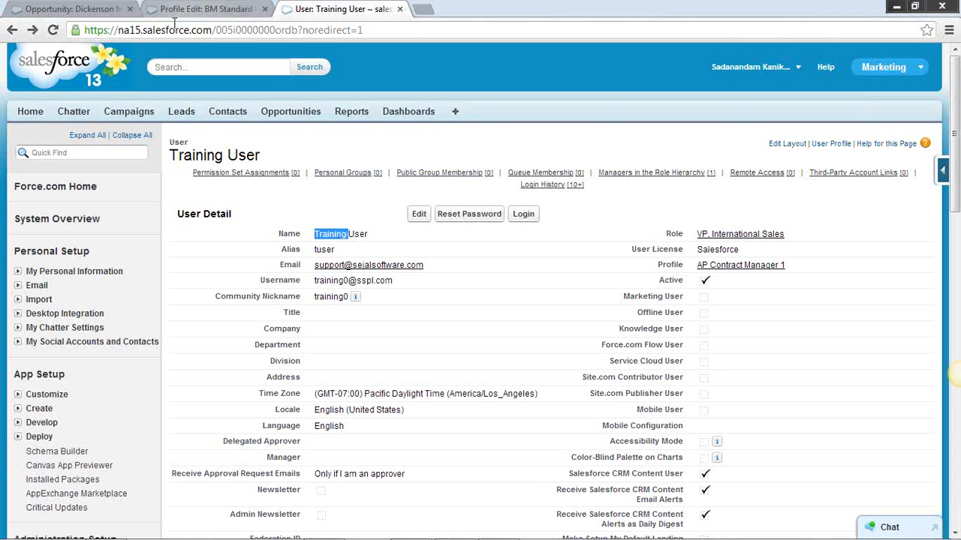
{"action": "left_click", "coordinate": [12, 30]}
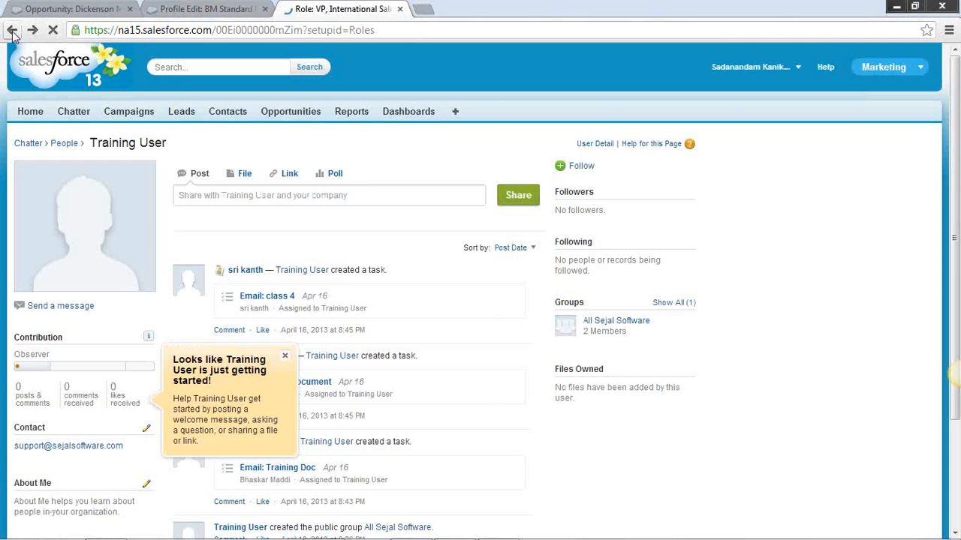
Return to the role hierarchy, check the users assigned to the SVP, Sales & Marketing role, and reopen the hierarchy through Set Up Roles
{"action": "left_click", "coordinate": [12, 30]}
{"action": "left_click", "coordinate": [12, 30]}
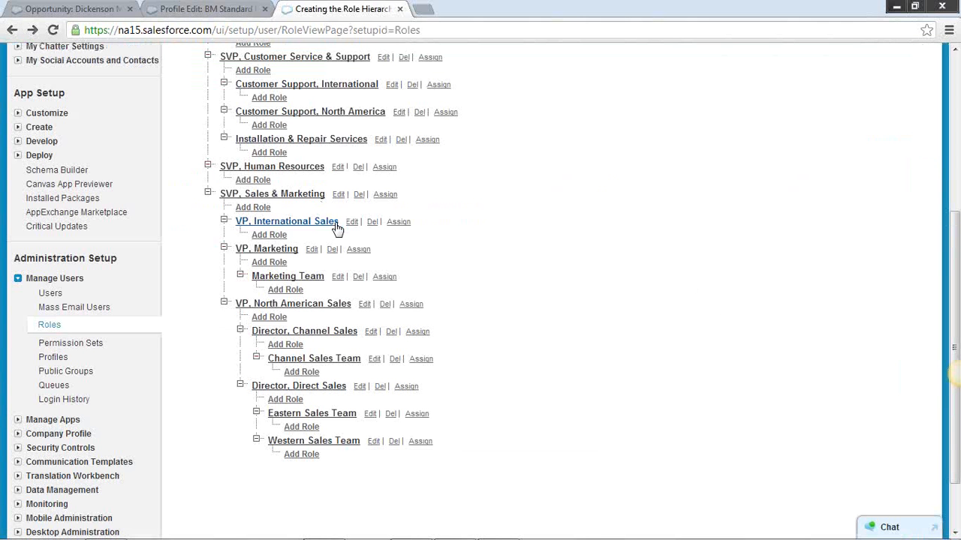
{"action": "left_click", "coordinate": [303, 196]}
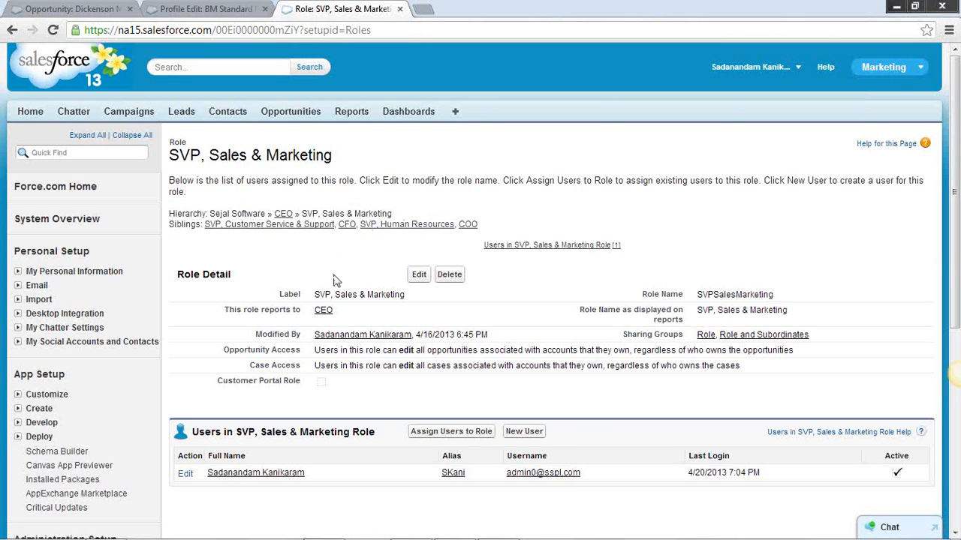
{"action": "scroll", "coordinate": [330, 282], "scroll_direction": "down", "scroll_amount": 3}
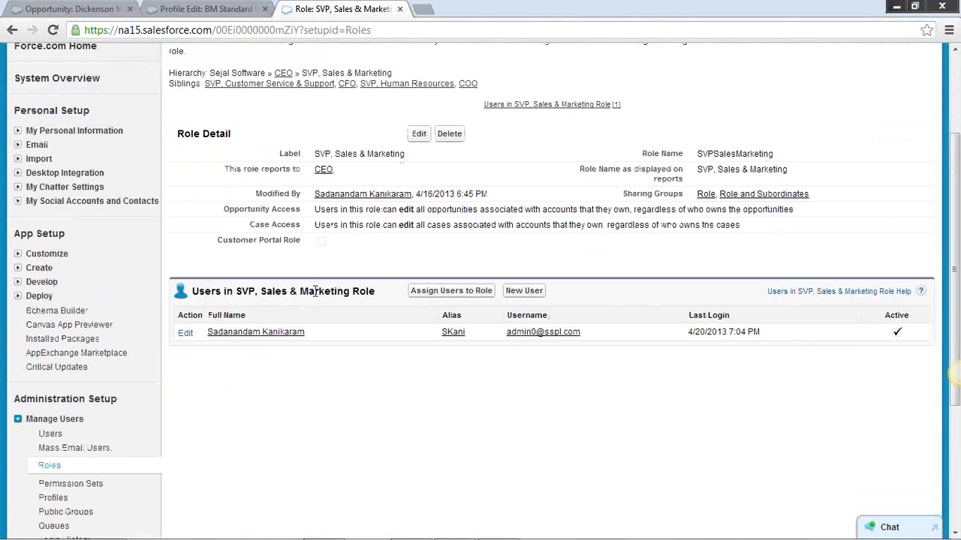
{"action": "left_click", "coordinate": [49, 467]}
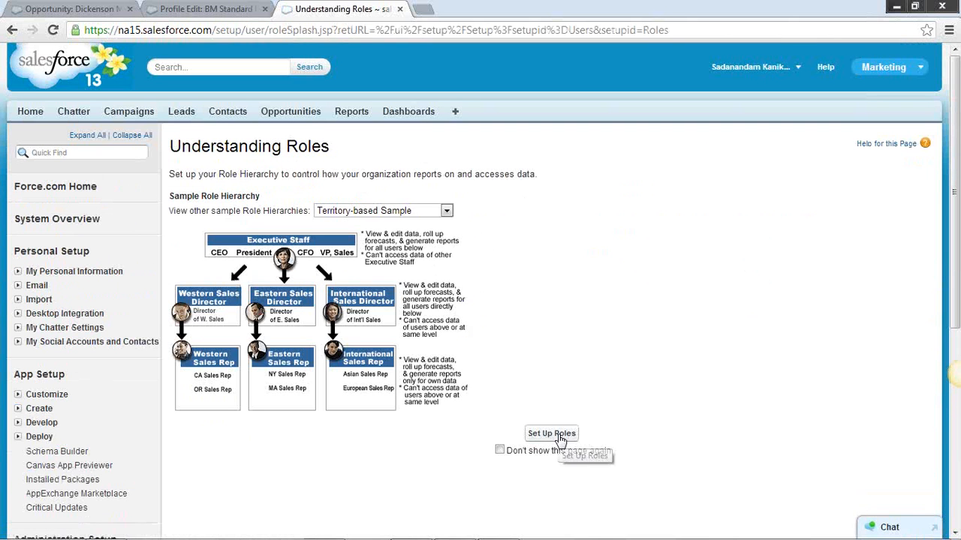
{"action": "left_click", "coordinate": [558, 434]}
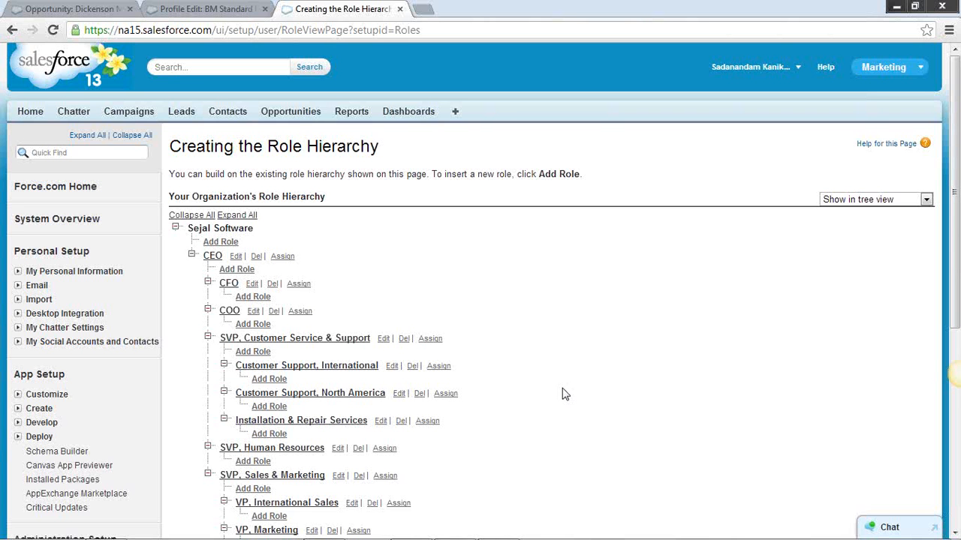
Collapse the VP, North American Sales branch and review the rest of the organization's role hierarchy
{"action": "scroll", "coordinate": [565, 394], "scroll_direction": "down", "scroll_amount": 1}
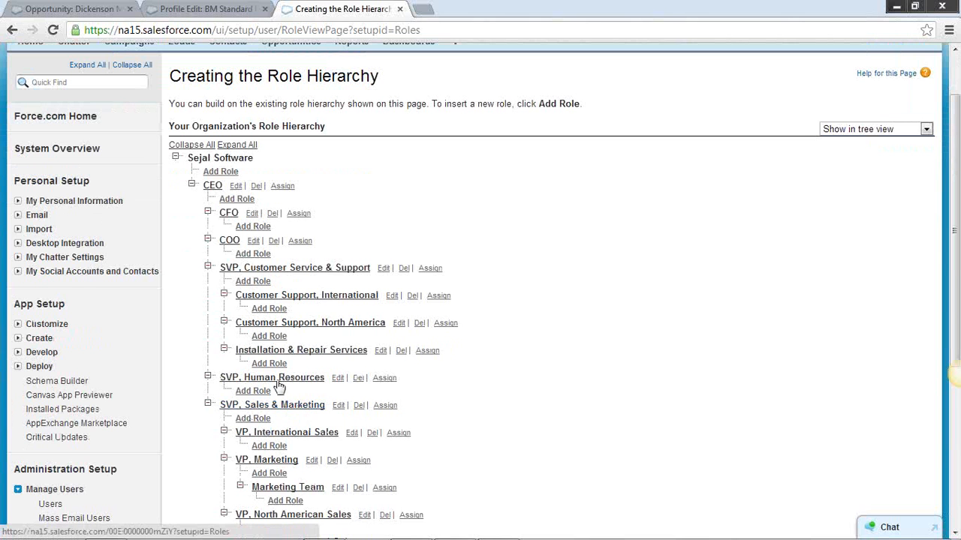
{"action": "scroll", "coordinate": [505, 408], "scroll_direction": "down", "scroll_amount": 2}
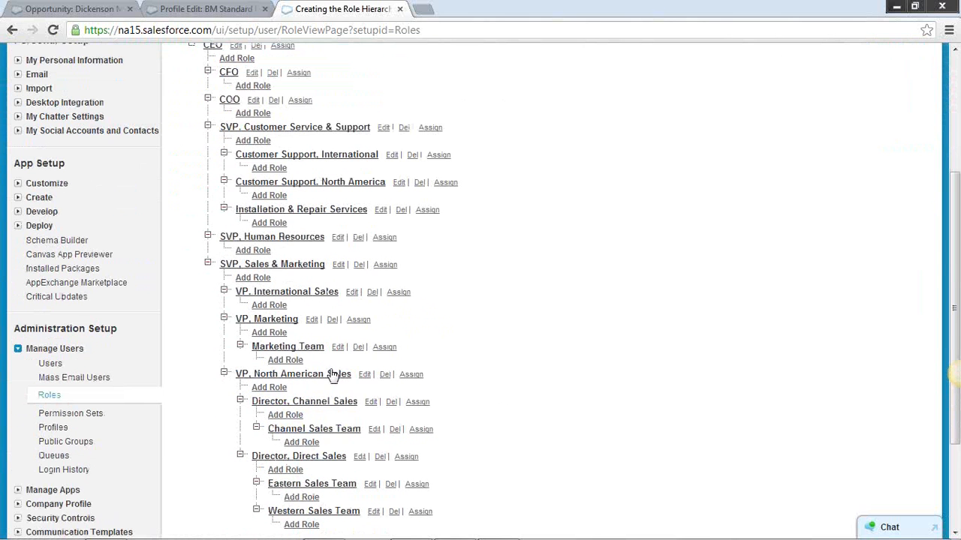
{"action": "left_click", "coordinate": [224, 373]}
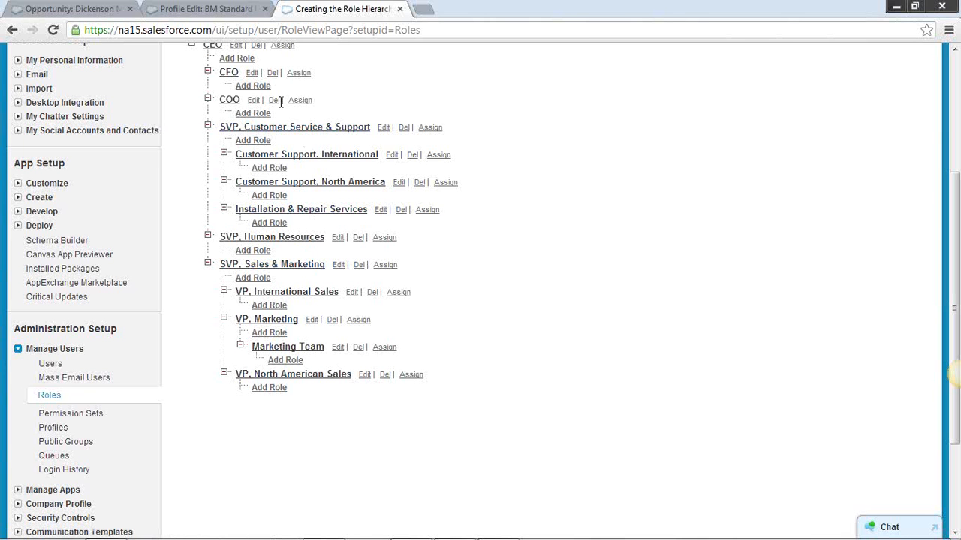
{"action": "scroll", "coordinate": [536, 326], "scroll_direction": "down", "scroll_amount": 1}
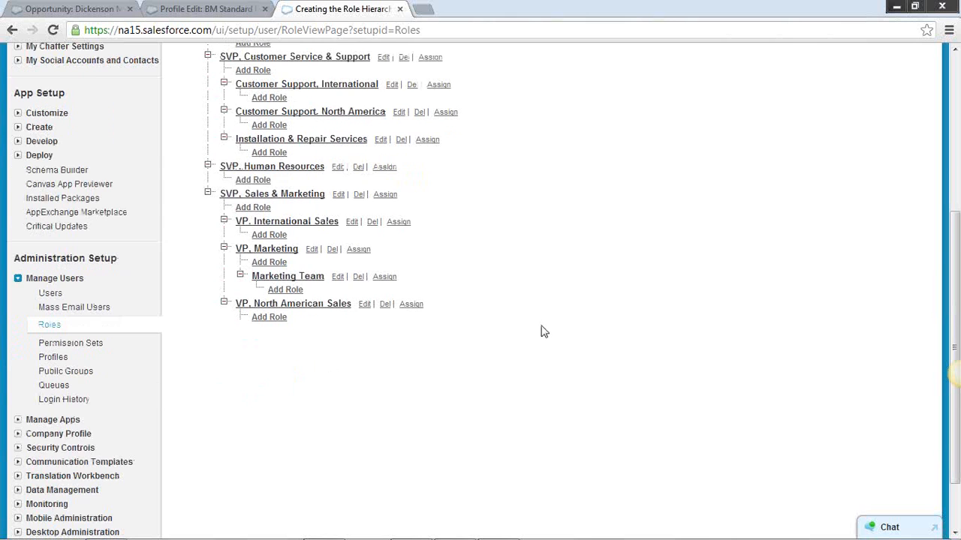
{"action": "scroll", "coordinate": [695, 363], "scroll_direction": "up", "scroll_amount": 4}
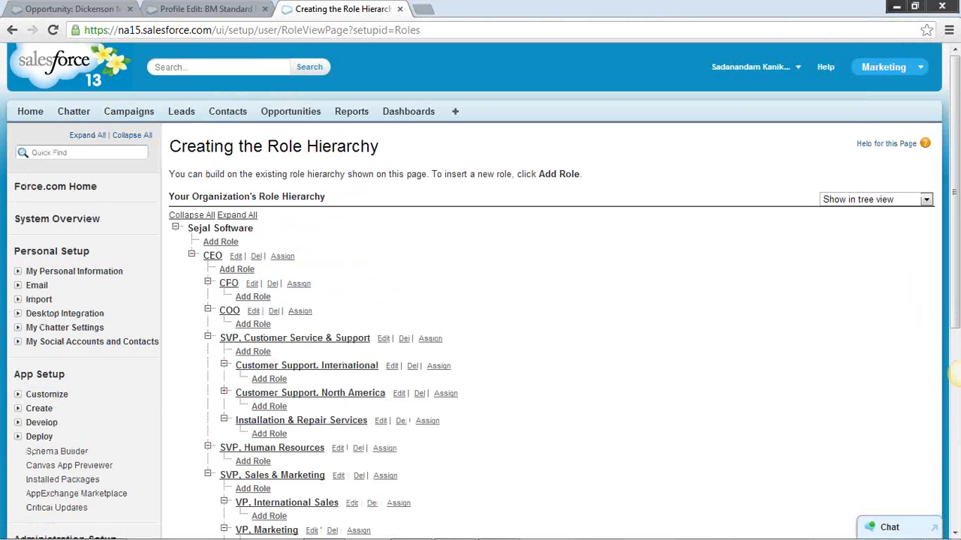
{"action": "mouse_move", "coordinate": [929, 535]}
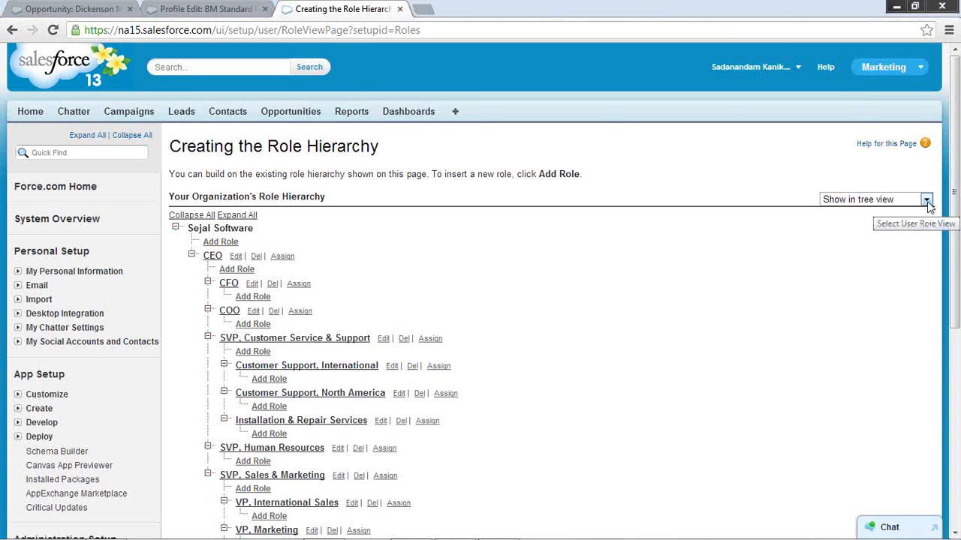
Go to the Salesforce home page, open an extra blank browser tab, and log out of the administrator account
{"action": "left_click", "coordinate": [25, 118]}
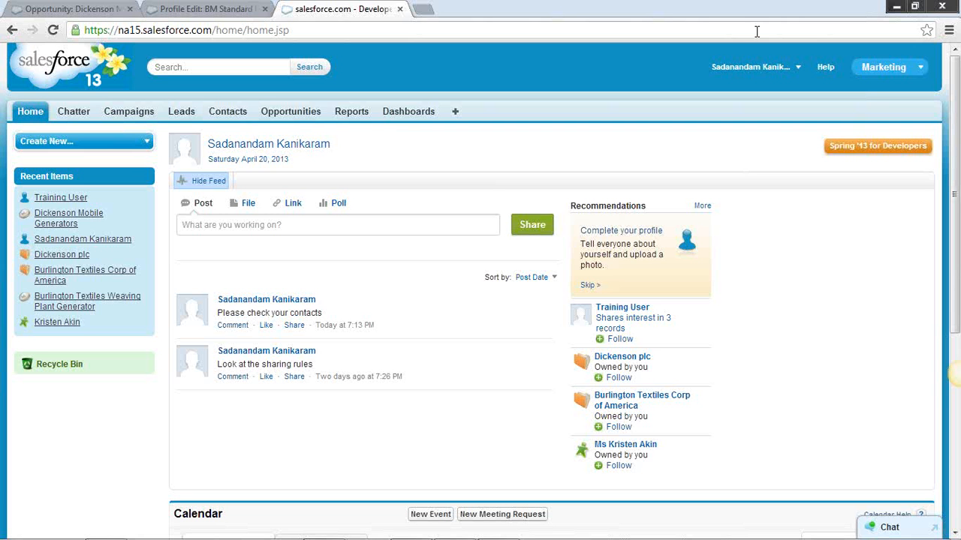
{"action": "left_click", "coordinate": [425, 10]}
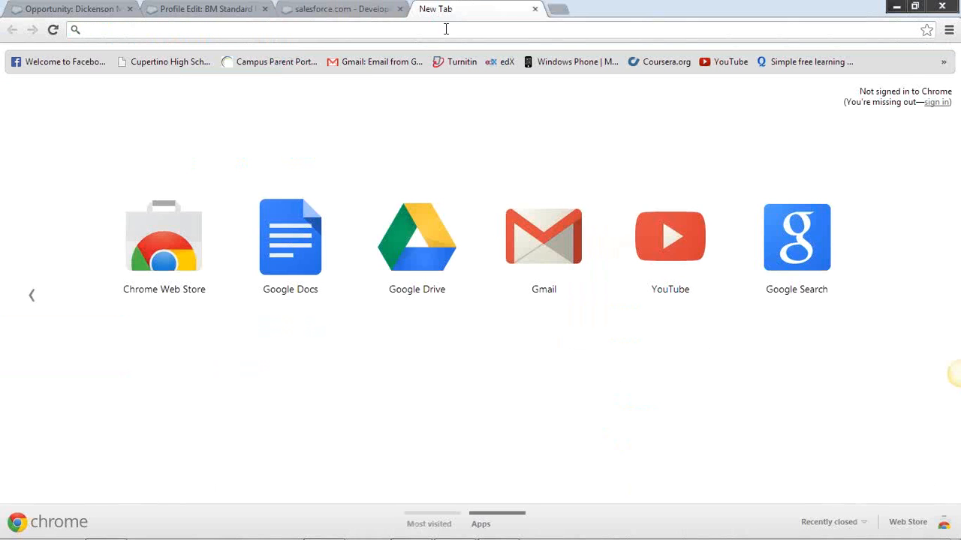
{"action": "left_click", "coordinate": [375, 15]}
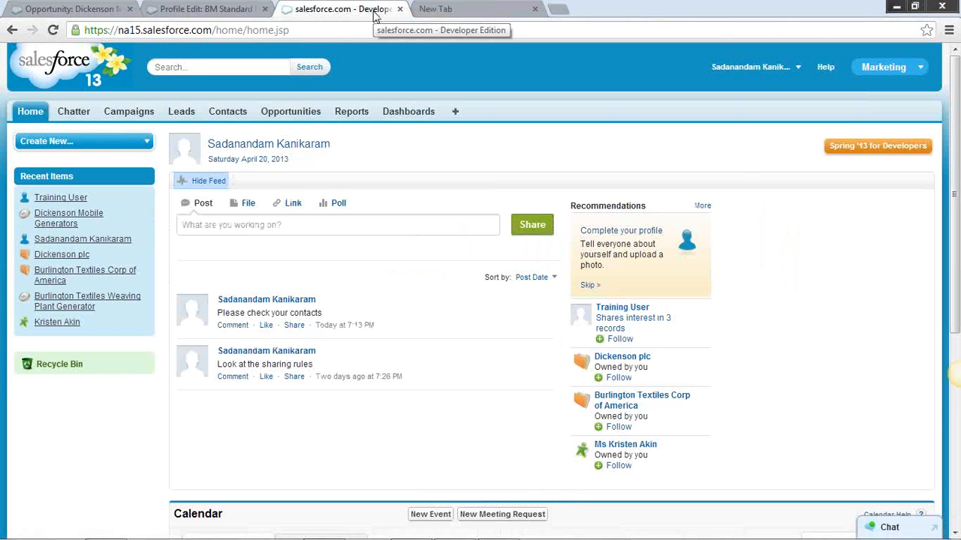
{"action": "left_click", "coordinate": [798, 70]}
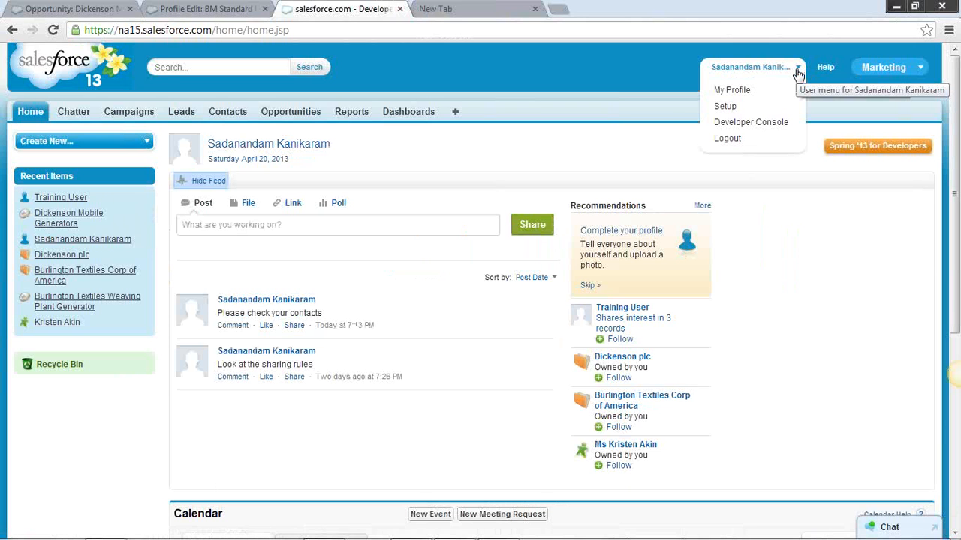
{"action": "left_click", "coordinate": [726, 139]}
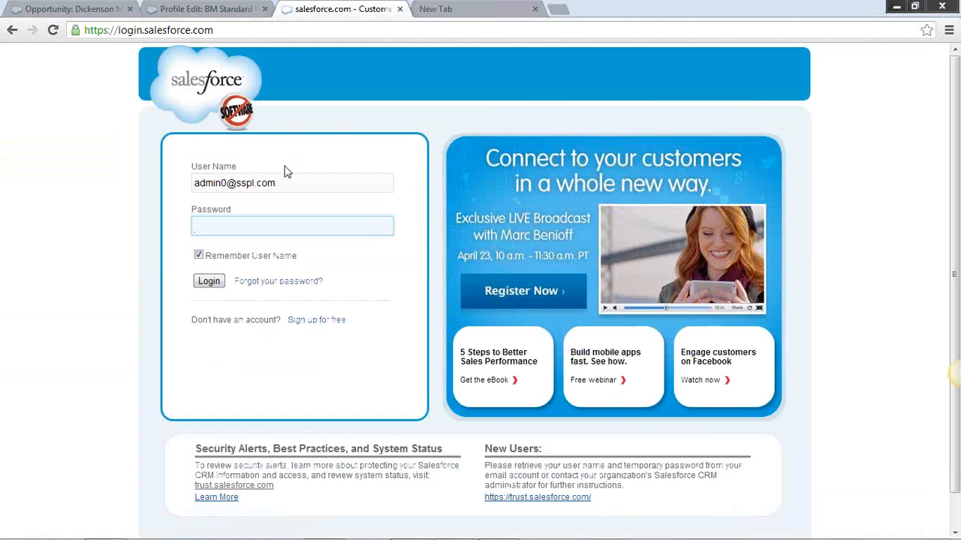
Try to log in to the administrator account with the account password
{"action": "type", "text": "••••••••"}
{"action": "key", "text": "Return"}
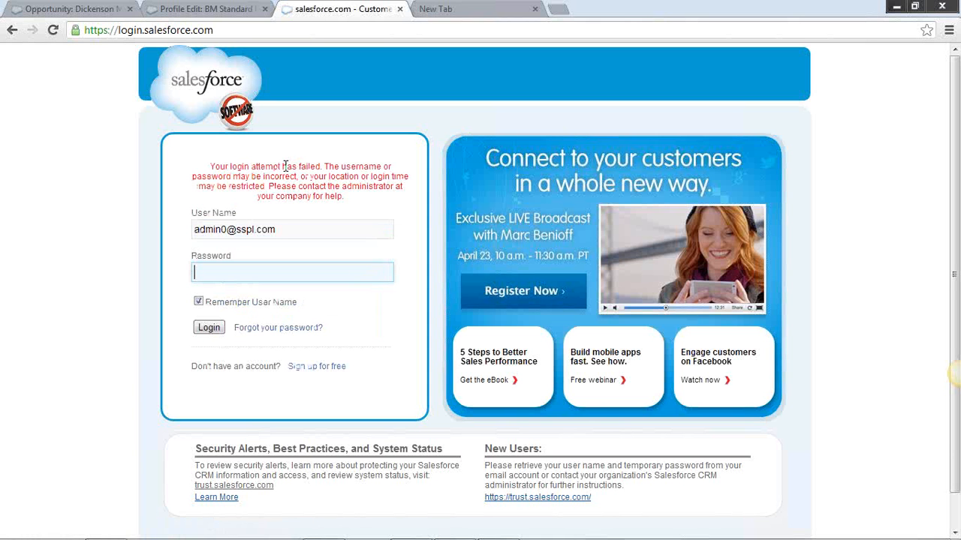
Re-enter the account password and log in as the administrator
{"action": "type", "text": "•••••••••"}
{"action": "key", "text": "Return"}
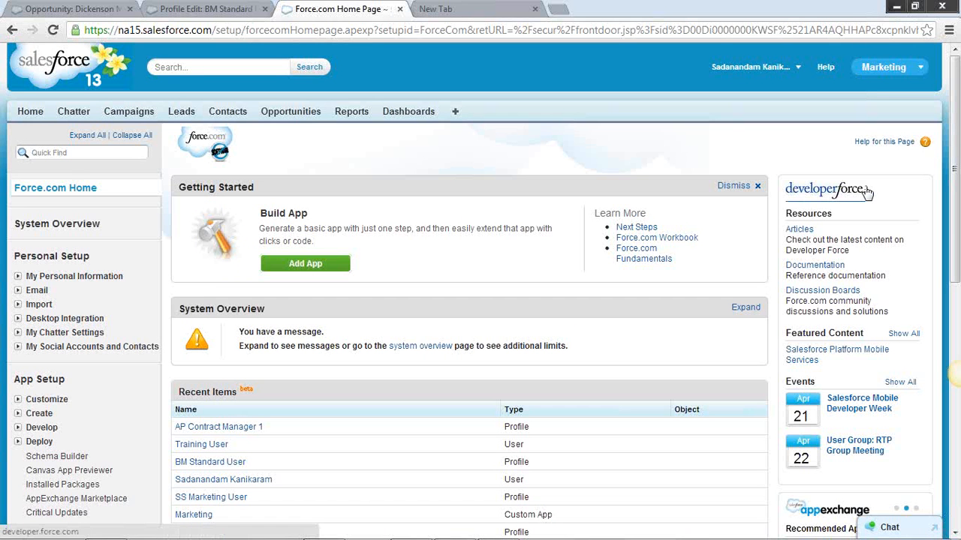
Open the All Users list from the Manage Users setup
{"action": "scroll", "coordinate": [953, 262], "scroll_direction": "down", "scroll_amount": 3}
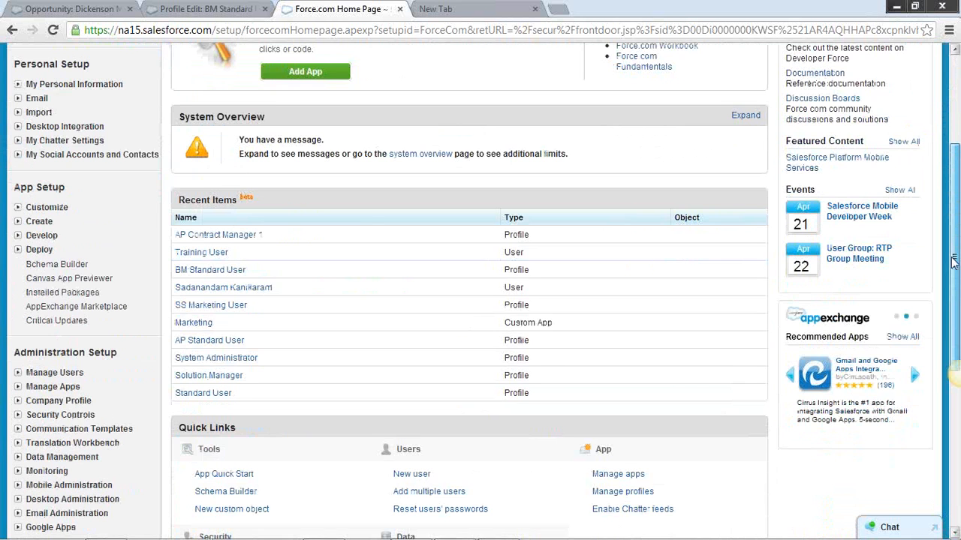
{"action": "scroll", "coordinate": [953, 261], "scroll_direction": "down", "scroll_amount": 2}
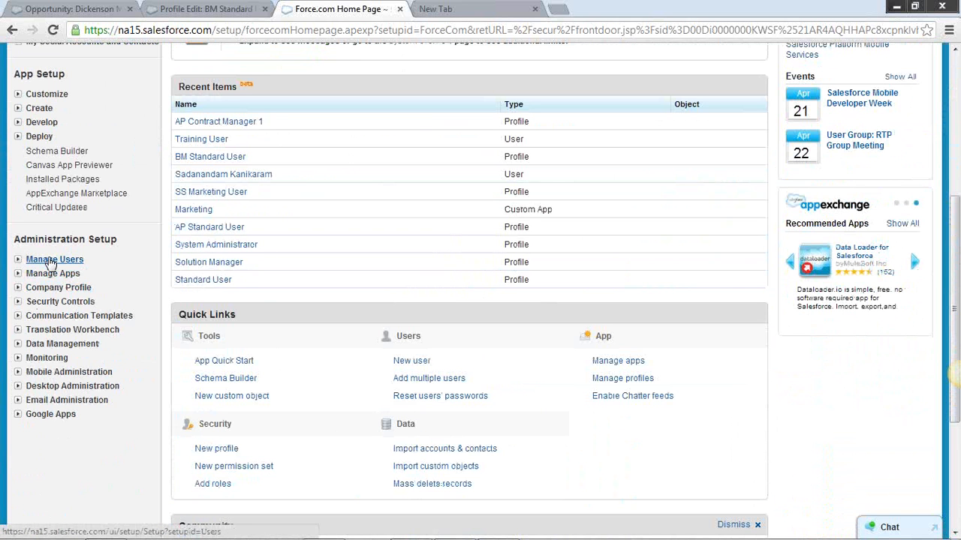
{"action": "left_click", "coordinate": [53, 261]}
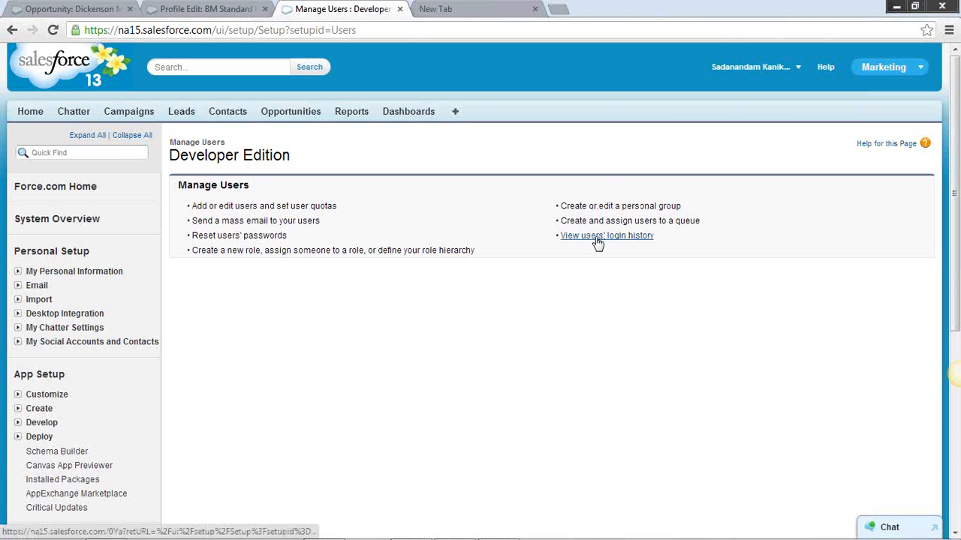
{"action": "left_click", "coordinate": [267, 213]}
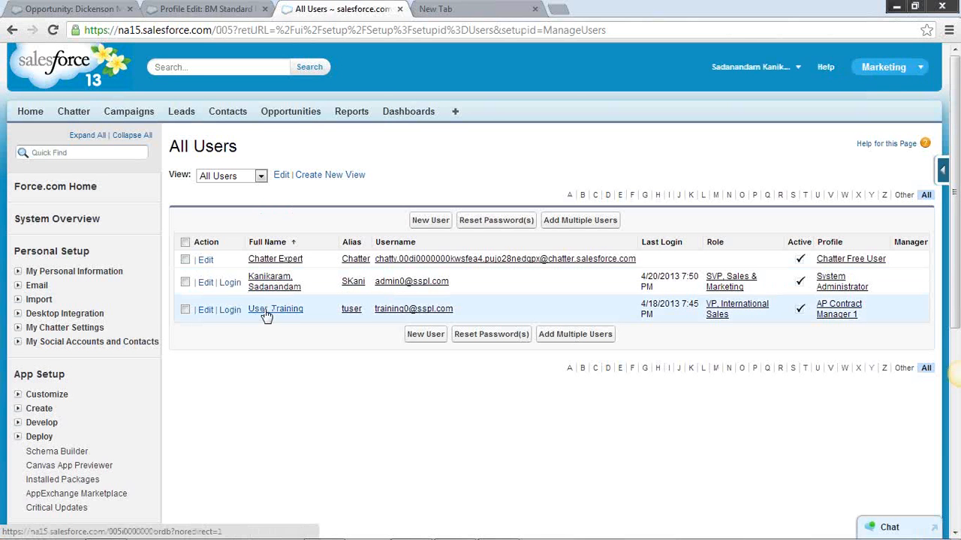
Open the training user's edit page, return to the user list, and log in as the training user
{"action": "left_click", "coordinate": [205, 310]}
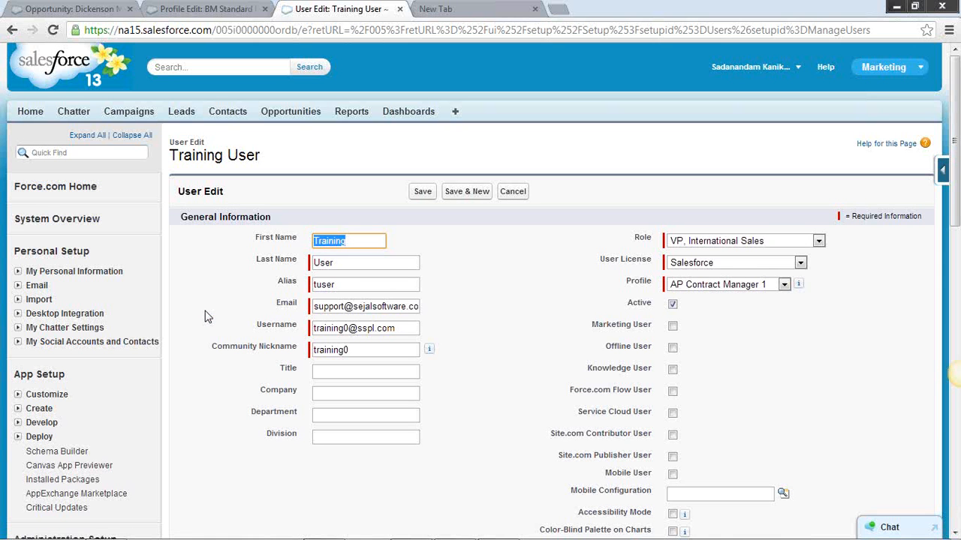
{"action": "left_click", "coordinate": [12, 31]}
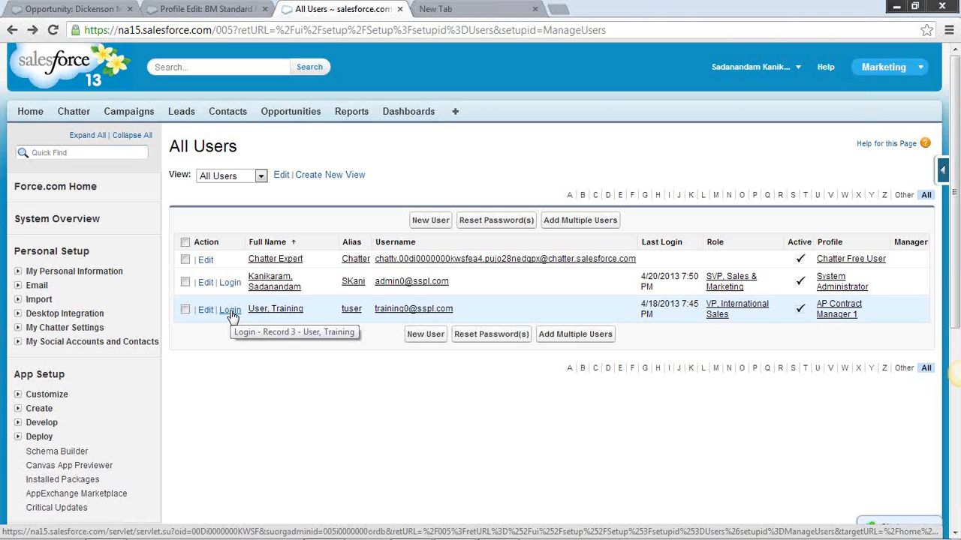
{"action": "left_click", "coordinate": [230, 313]}
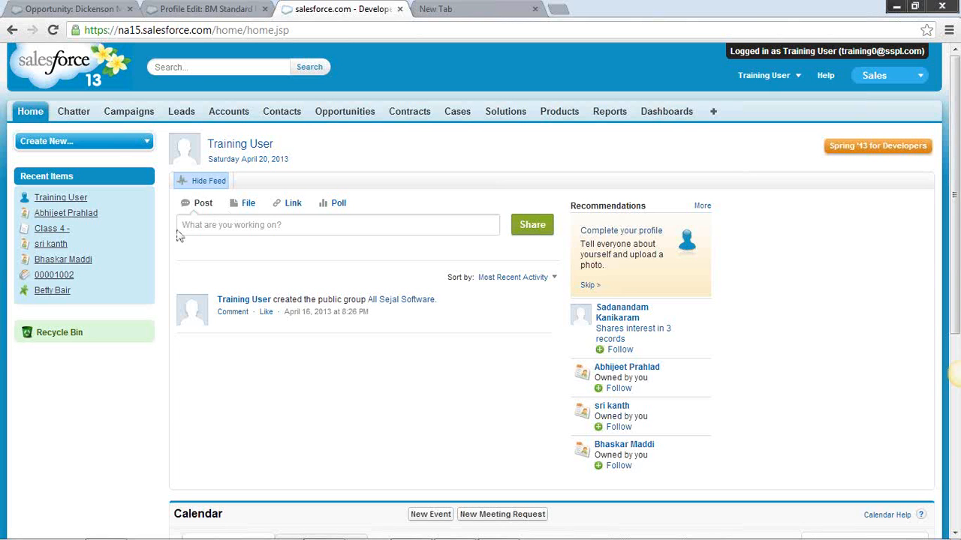
Open the first contact among the training user's recent items and review its owner and contact details
{"action": "mouse_move", "coordinate": [81, 219]}
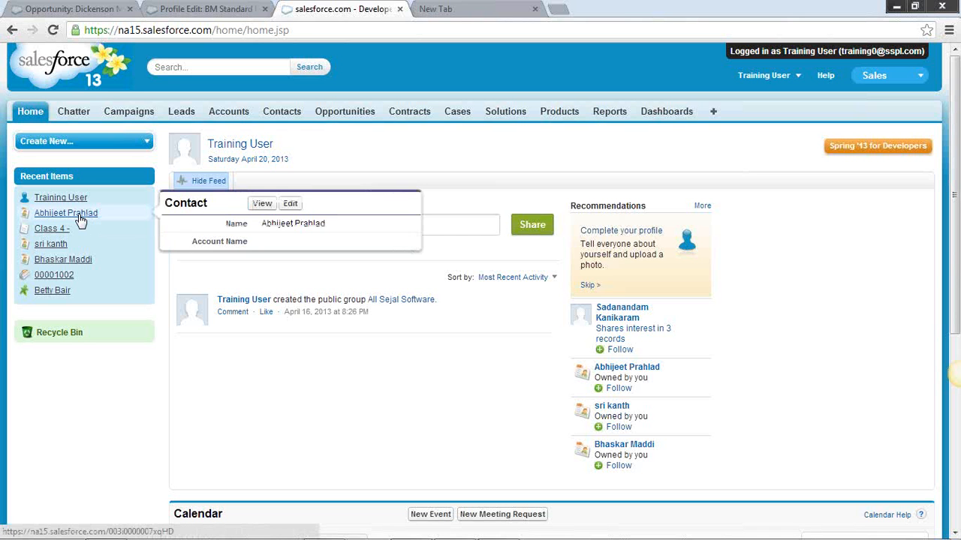
{"action": "left_click", "coordinate": [81, 215]}
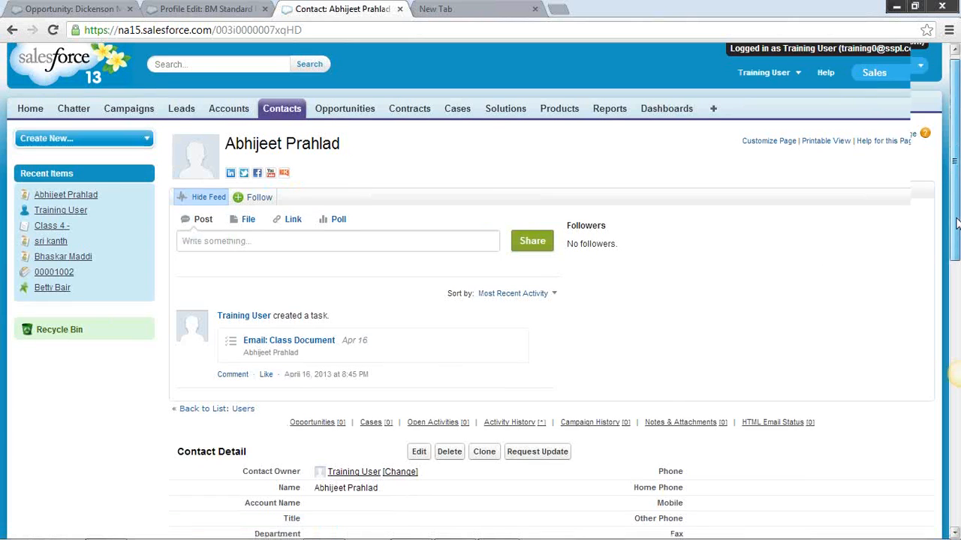
{"action": "left_click_drag", "start_coordinate": [955, 219], "coordinate": [955, 283]}
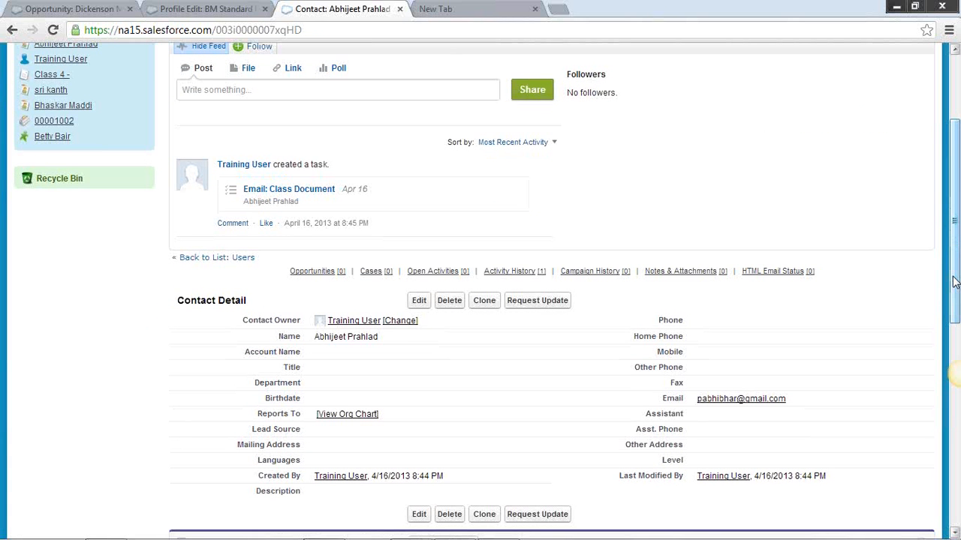
{"action": "left_click_drag", "start_coordinate": [955, 281], "coordinate": [953, 133]}
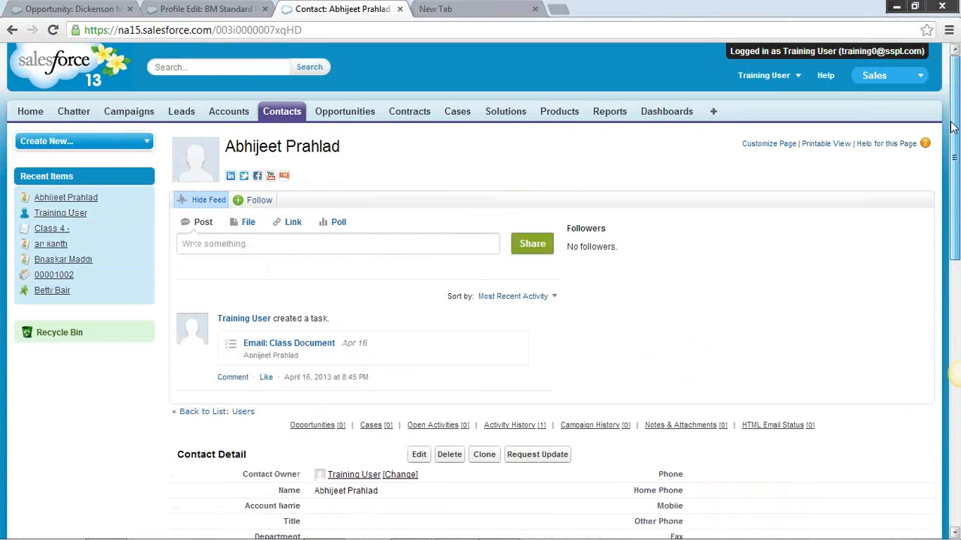
Open Setup as the training user and examine the available personal, app and administration setup options
{"action": "left_click", "coordinate": [797, 81]}
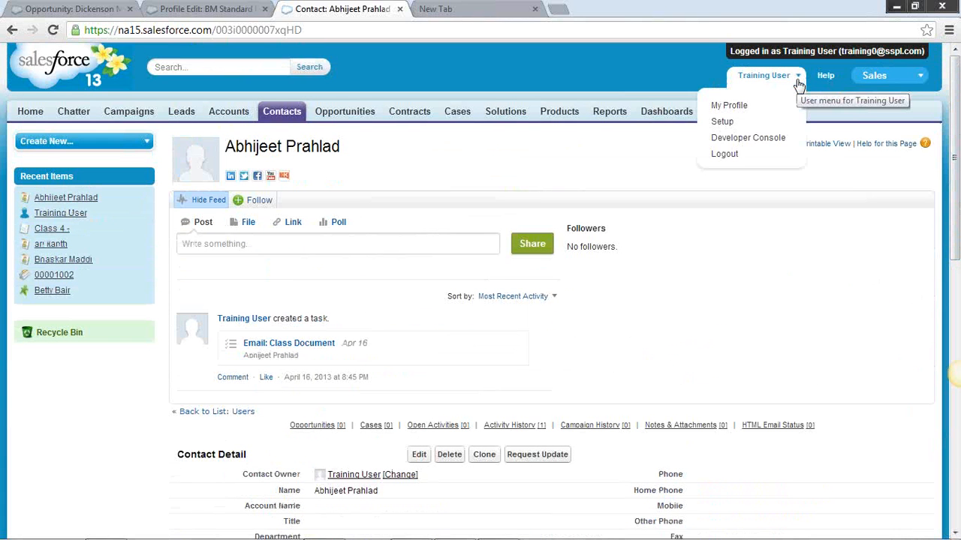
{"action": "left_click", "coordinate": [722, 122]}
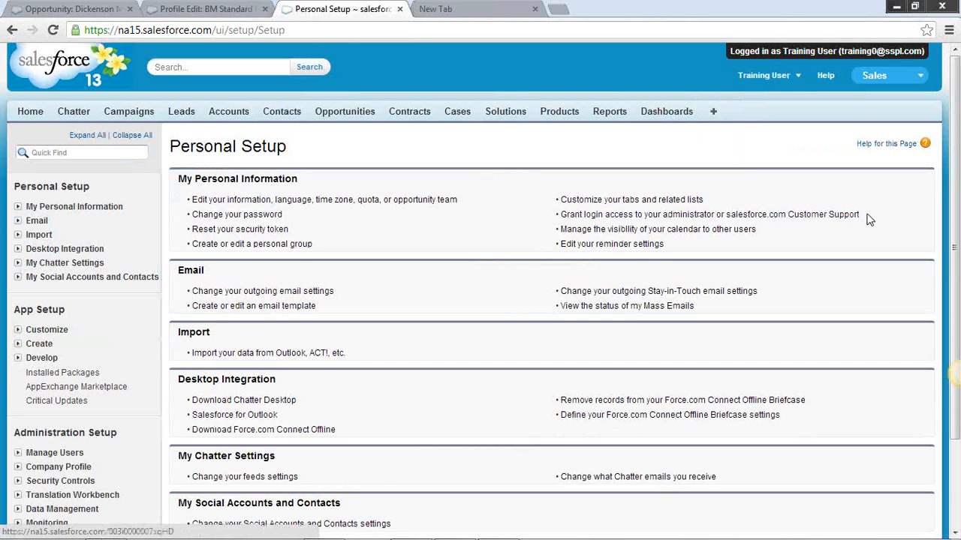
{"action": "left_click_drag", "start_coordinate": [956, 201], "coordinate": [955, 263]}
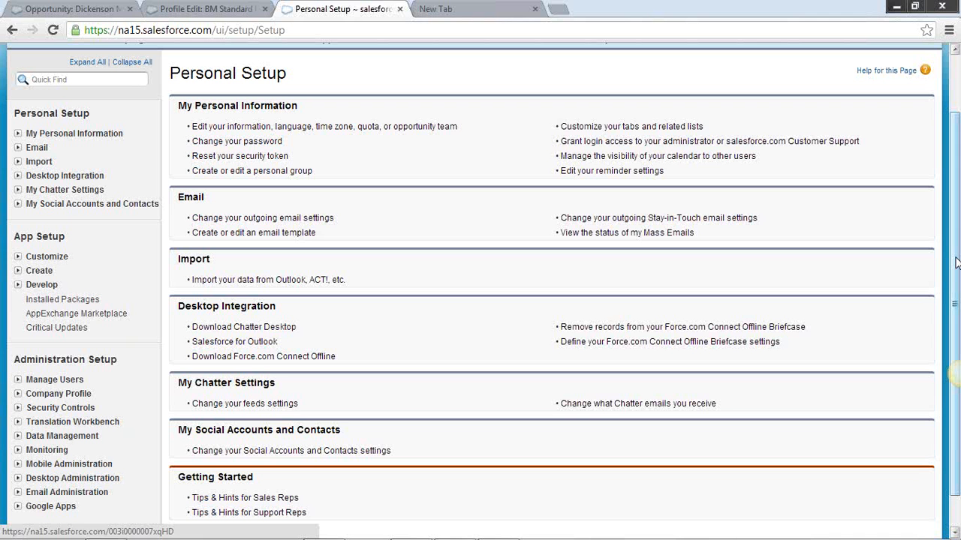
{"action": "left_click_drag", "start_coordinate": [938, 225], "coordinate": [953, 97]}
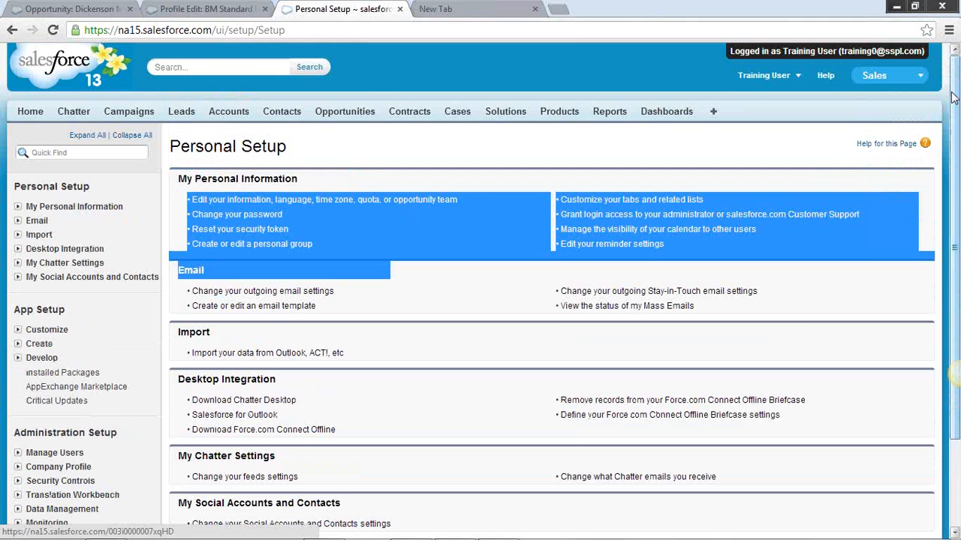
{"action": "left_click", "coordinate": [798, 150]}
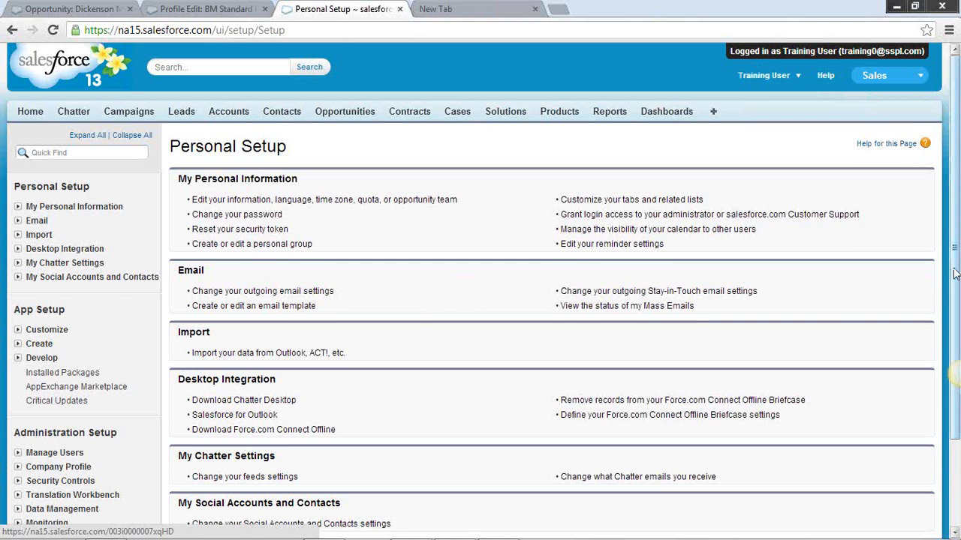
{"action": "left_click_drag", "start_coordinate": [953, 269], "coordinate": [955, 341]}
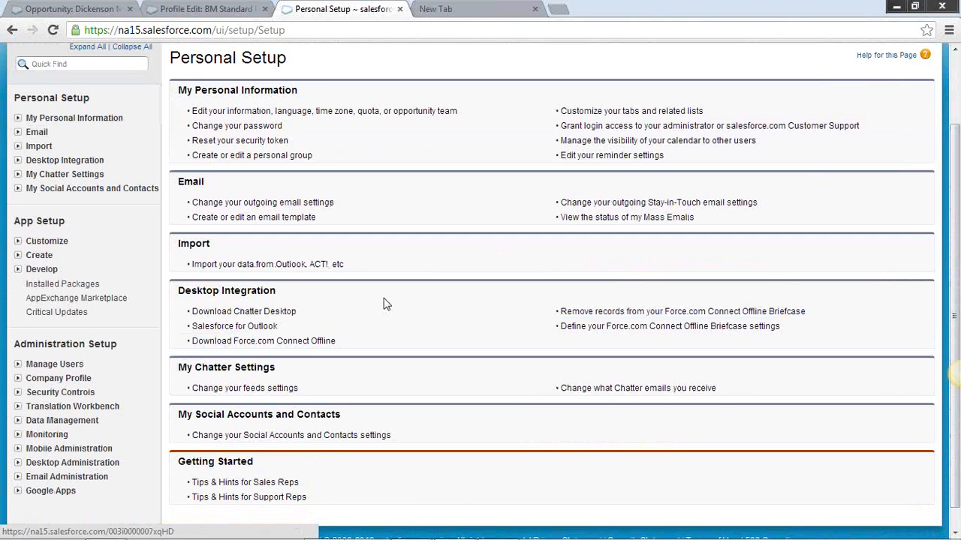
Examine the training user's personal, app and administration setup options, open My Personal Information, and return to the Personal Setup page
{"action": "left_click_drag", "start_coordinate": [954, 218], "coordinate": [956, 83]}
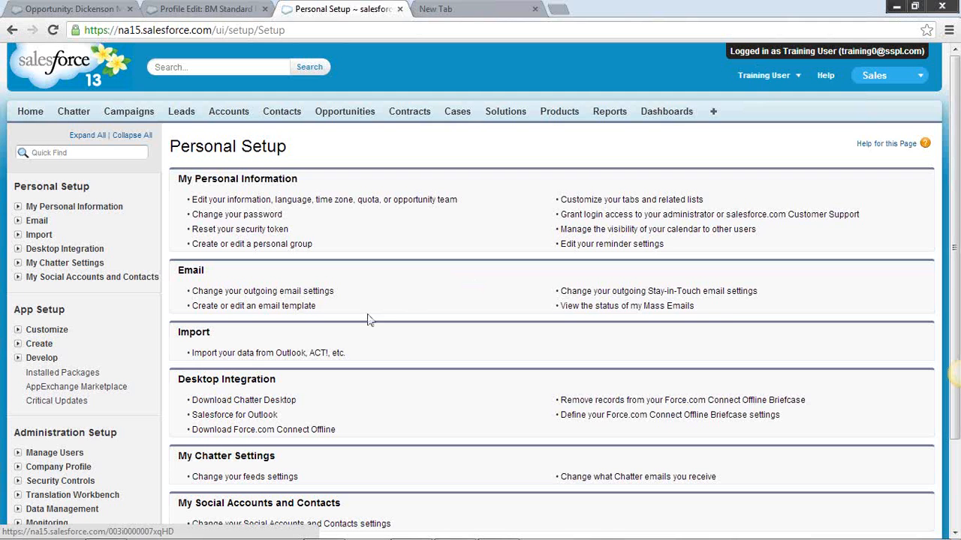
{"action": "scroll", "coordinate": [956, 281], "scroll_direction": "down", "scroll_amount": 3}
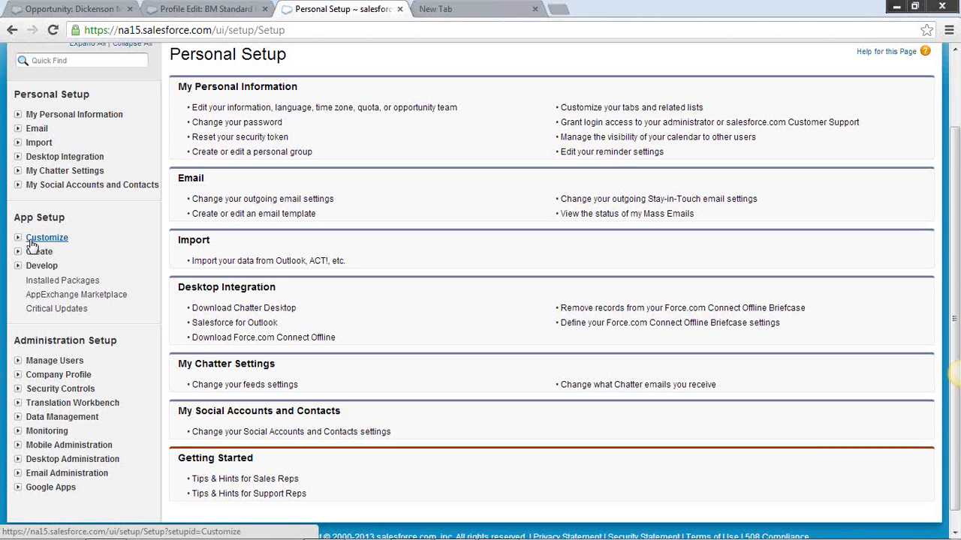
{"action": "left_click", "coordinate": [37, 116]}
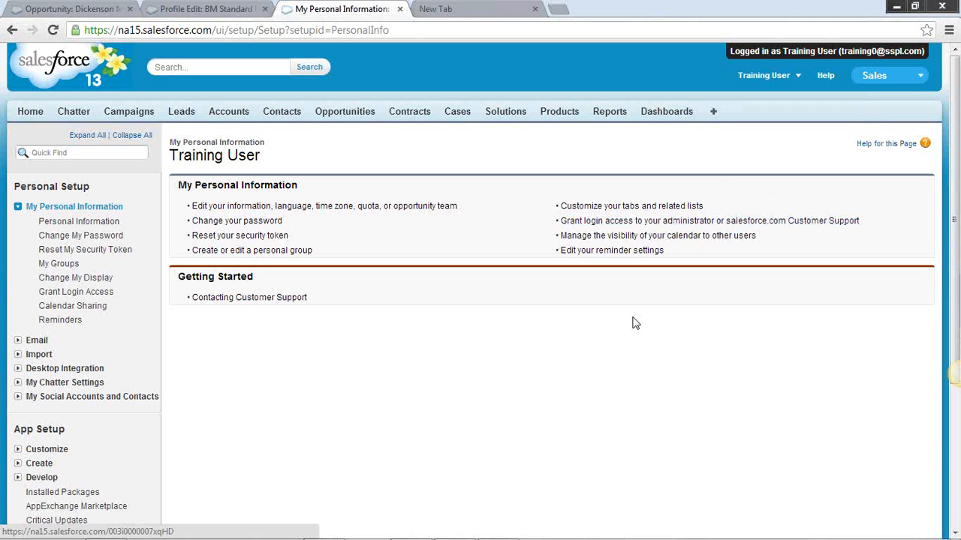
{"action": "left_click", "coordinate": [954, 469]}
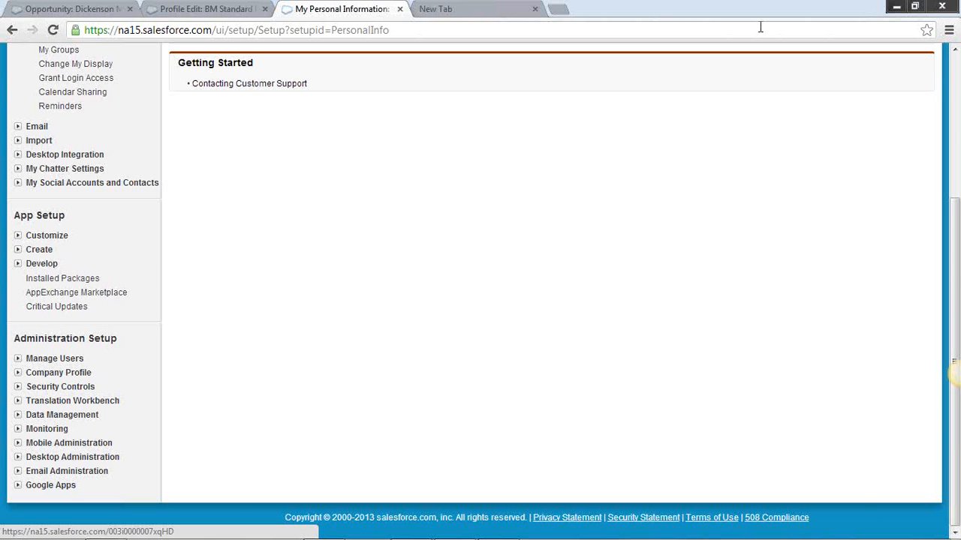
{"action": "scroll", "coordinate": [407, 303], "scroll_direction": "up", "scroll_amount": 1}
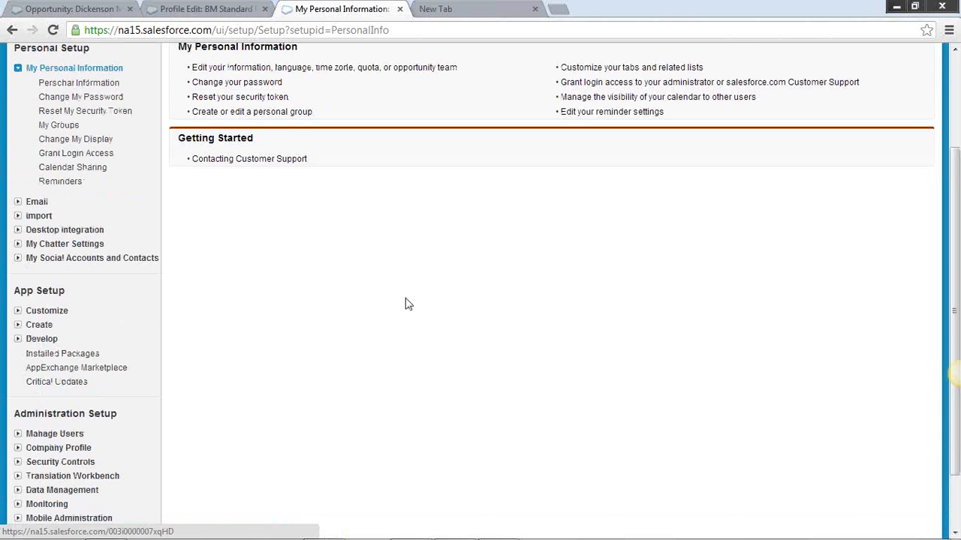
{"action": "scroll", "coordinate": [406, 303], "scroll_direction": "up", "scroll_amount": 1}
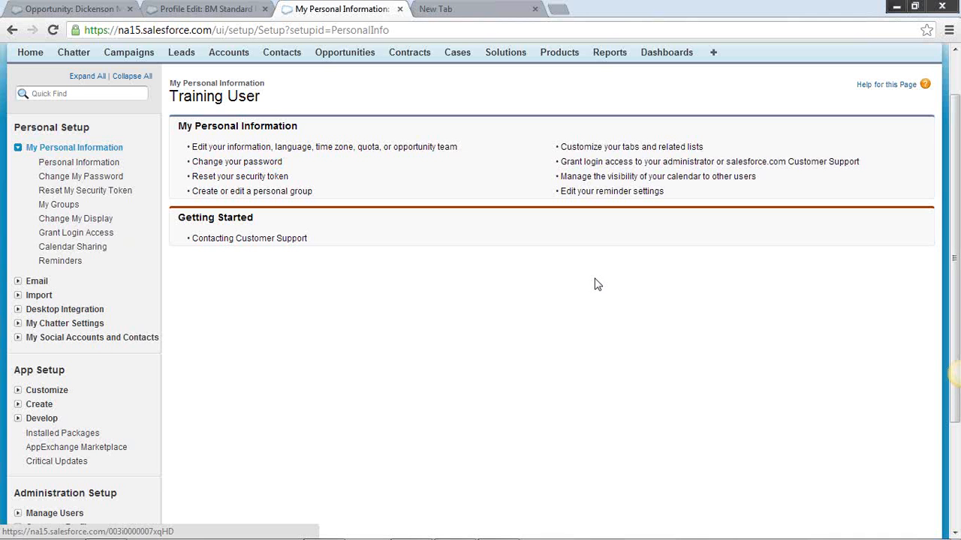
{"action": "scroll", "coordinate": [600, 326], "scroll_direction": "up", "scroll_amount": 1}
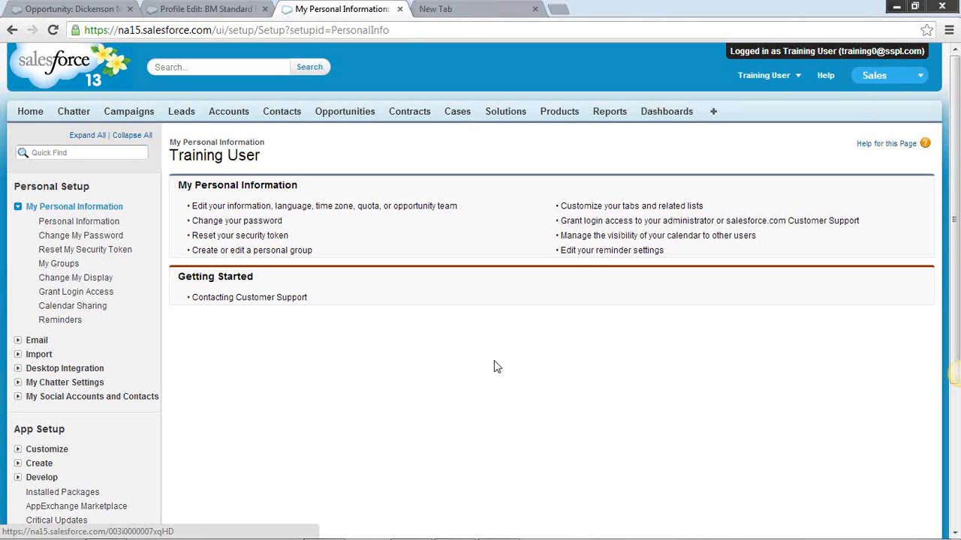
{"action": "left_click", "coordinate": [797, 76]}
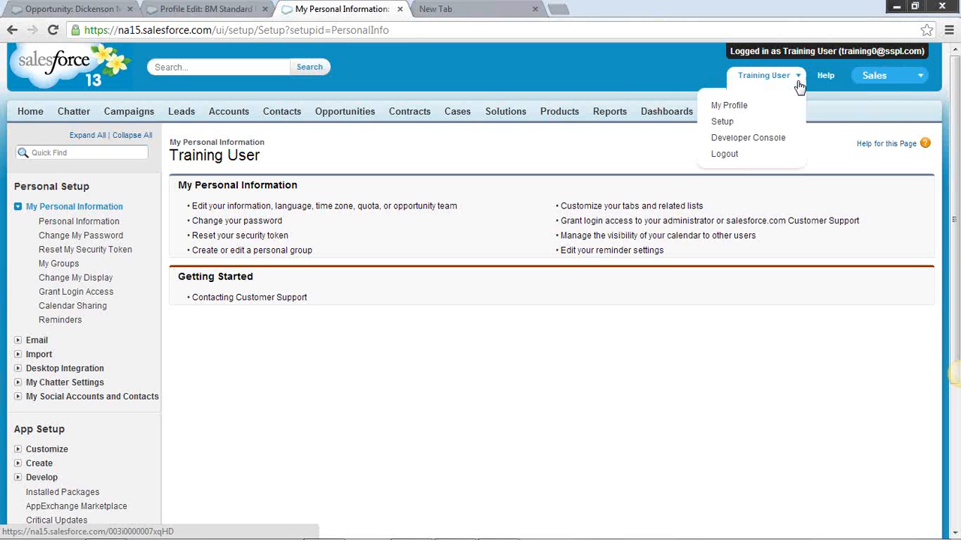
{"action": "left_click", "coordinate": [733, 124]}
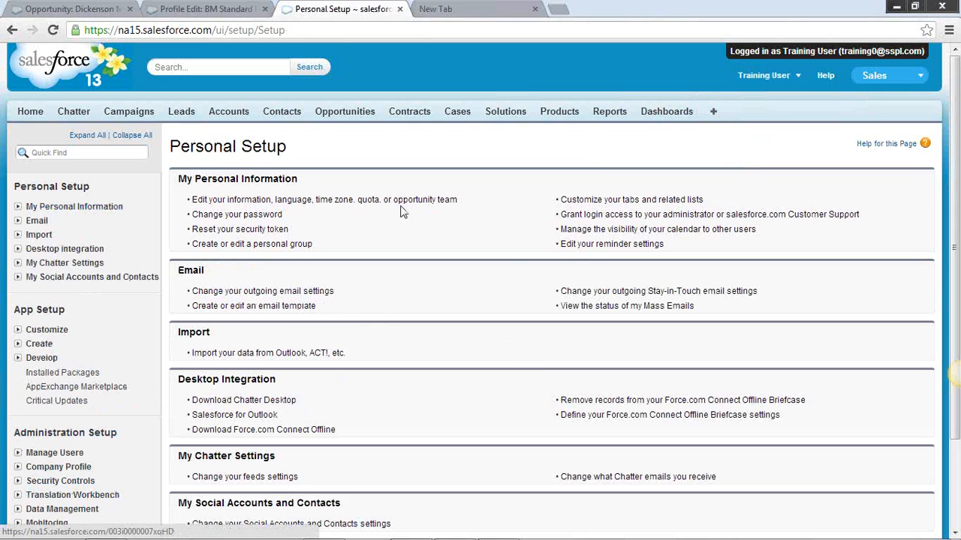
Open the Chatter feed and start a new post with the text "Setup->Admin"
{"action": "left_click", "coordinate": [78, 114]}
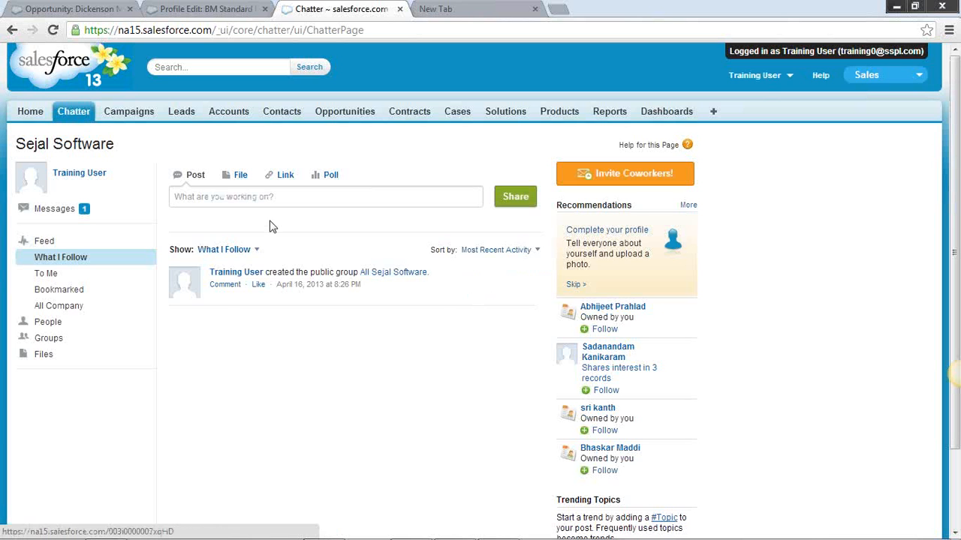
{"action": "left_click", "coordinate": [284, 198]}
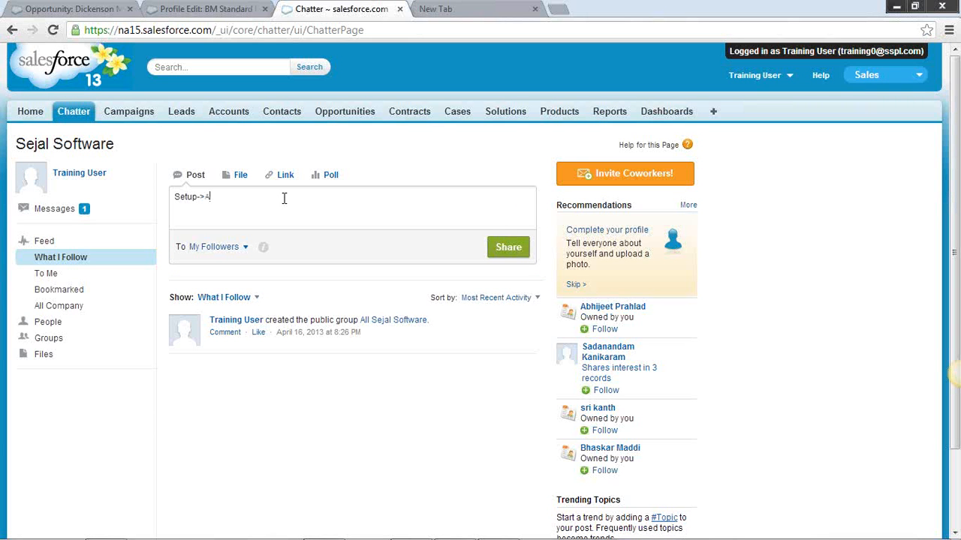
Switch to the opportunity page's browser tab, open Setup as the training user there, and expand Manage Users under Administration Setup
{"action": "left_click", "coordinate": [60, 9]}
{"action": "left_click", "coordinate": [792, 68]}
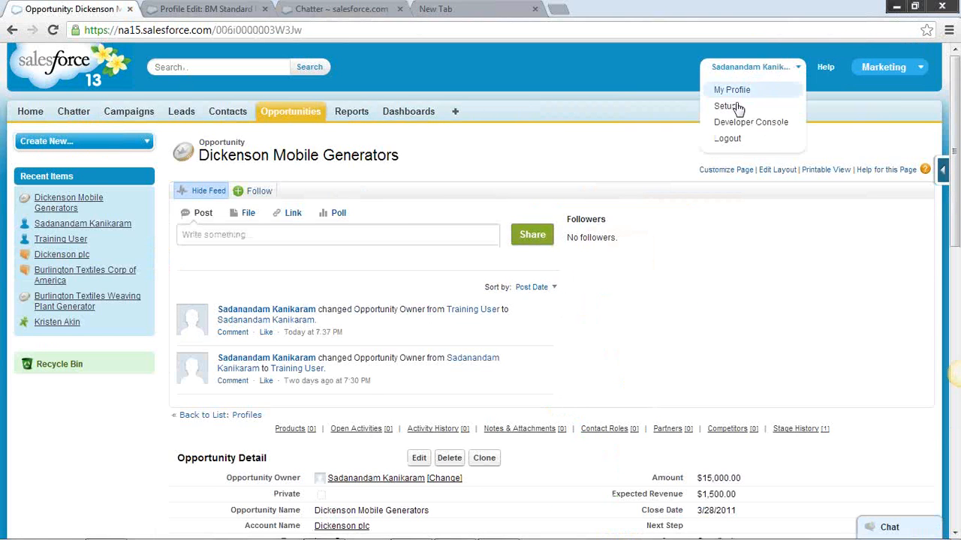
{"action": "left_click", "coordinate": [736, 102]}
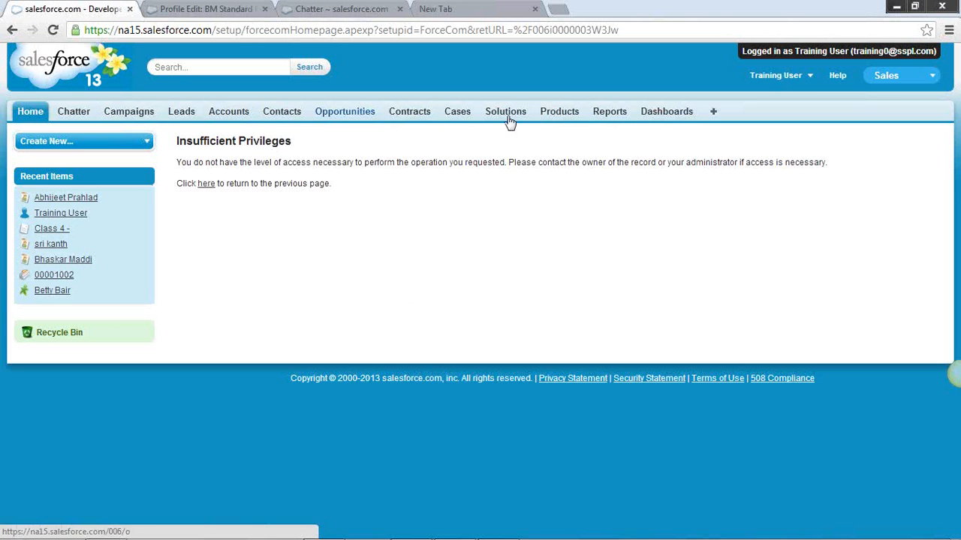
{"action": "left_click", "coordinate": [780, 75]}
{"action": "left_click", "coordinate": [751, 121]}
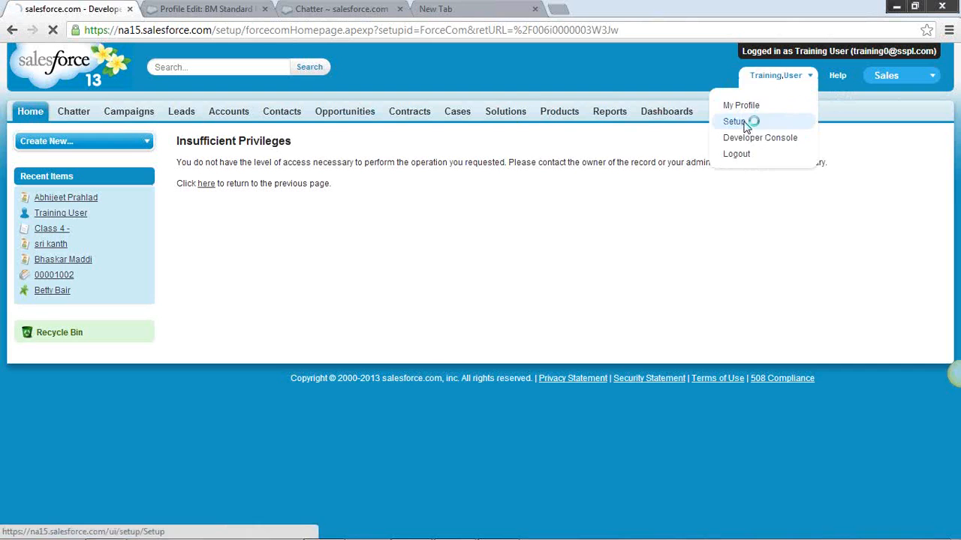
{"action": "scroll", "coordinate": [44, 339], "scroll_direction": "down", "scroll_amount": 1}
{"action": "scroll", "coordinate": [44, 342], "scroll_direction": "down", "scroll_amount": 1}
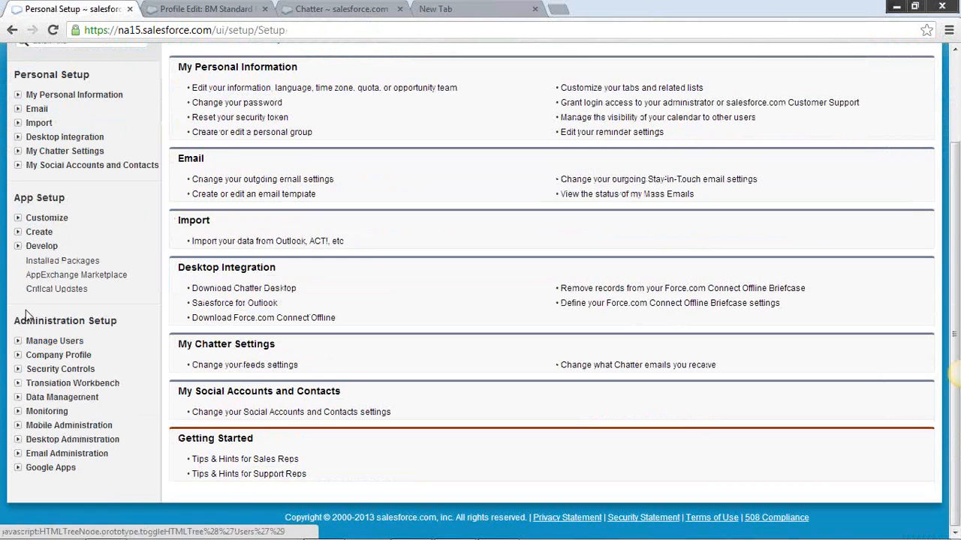
{"action": "left_click", "coordinate": [21, 342]}
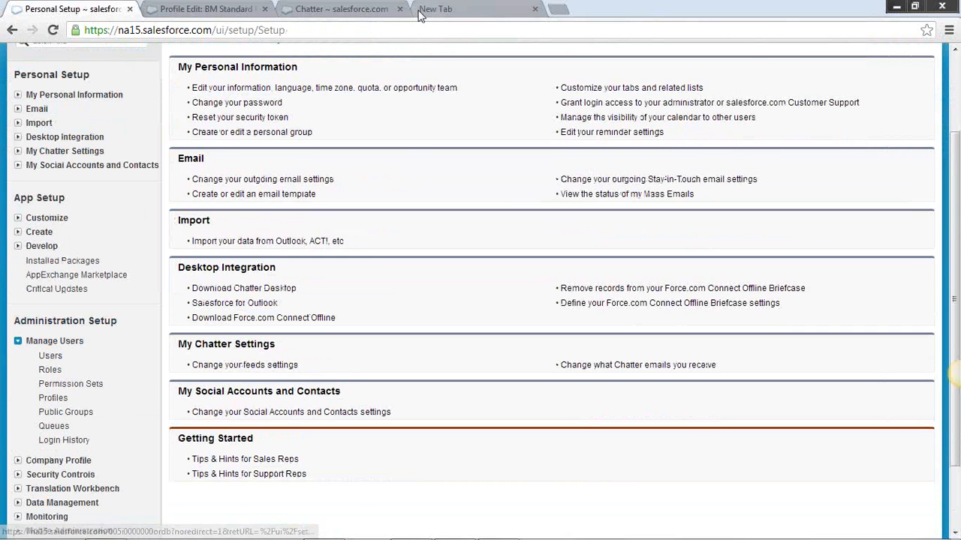
Replace the partial word after "Setup->" in the Chatter post draft with the "Administration Setup" heading copied from the Setup page
{"action": "left_click", "coordinate": [325, 10]}
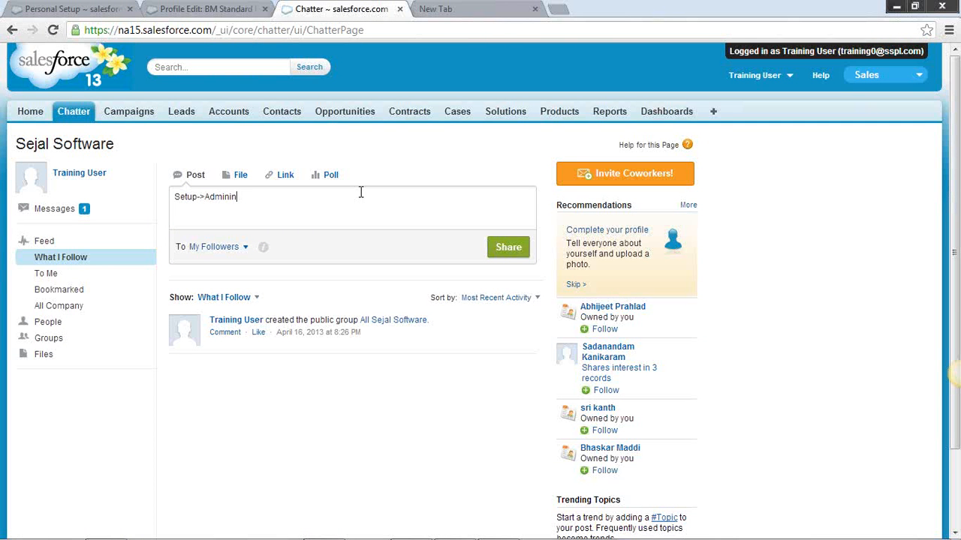
{"action": "left_click", "coordinate": [79, 9]}
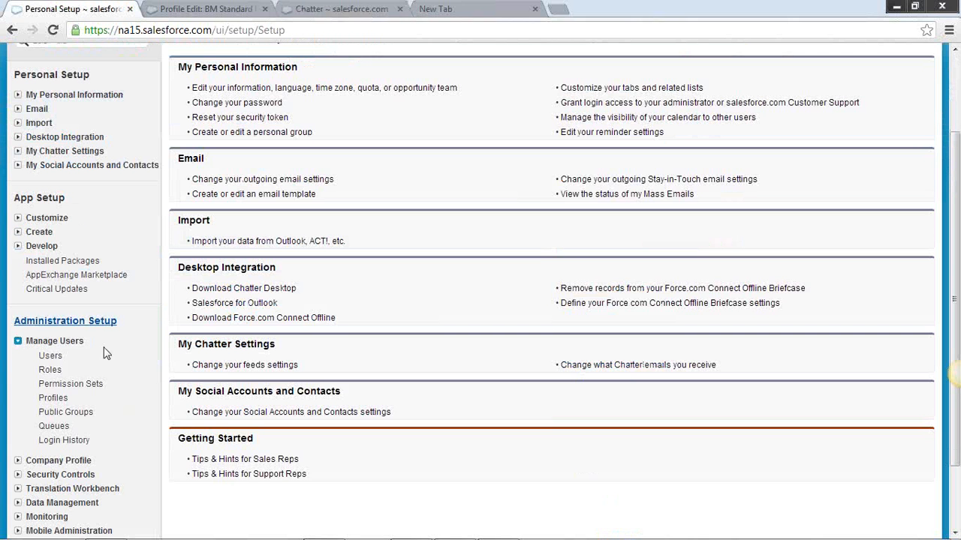
{"action": "left_click_drag", "start_coordinate": [118, 328], "coordinate": [12, 322]}
{"action": "key", "text": "ctrl+c"}
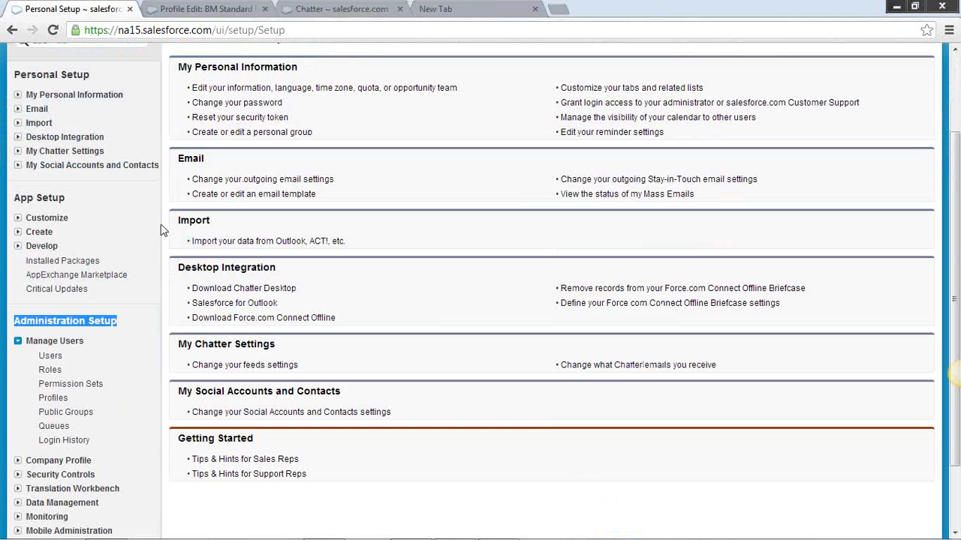
{"action": "left_click", "coordinate": [303, 11]}
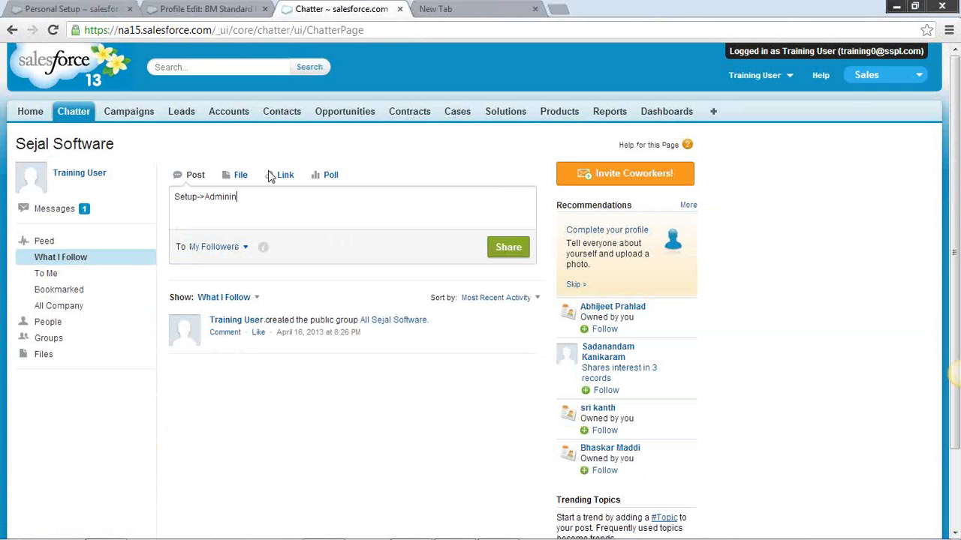
{"action": "left_click_drag", "start_coordinate": [247, 196], "coordinate": [204, 196]}
{"action": "key", "text": "ctrl+v"}
Complete the path in the Chatter post with "->Manage Users->Users", checking it against the Setup page
{"action": "type", "text": "->Manag"}
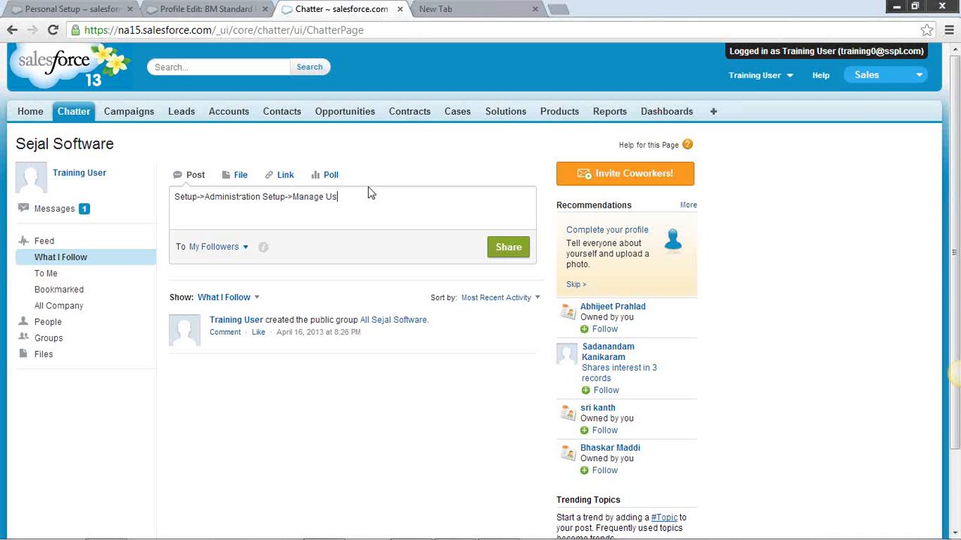
{"action": "left_click", "coordinate": [83, 9]}
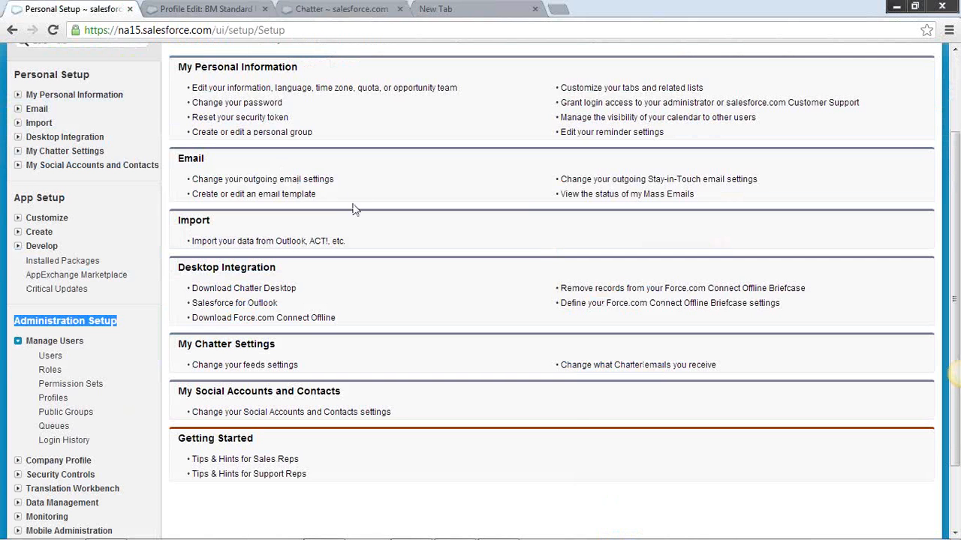
{"action": "left_click", "coordinate": [315, 9]}
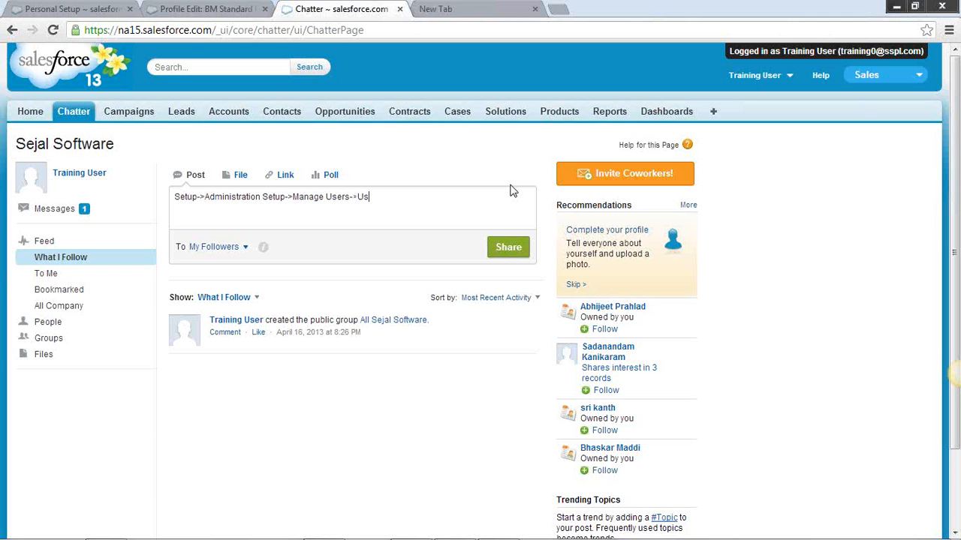
{"action": "type", "text": "ers"}
{"action": "left_click", "coordinate": [46, 14]}
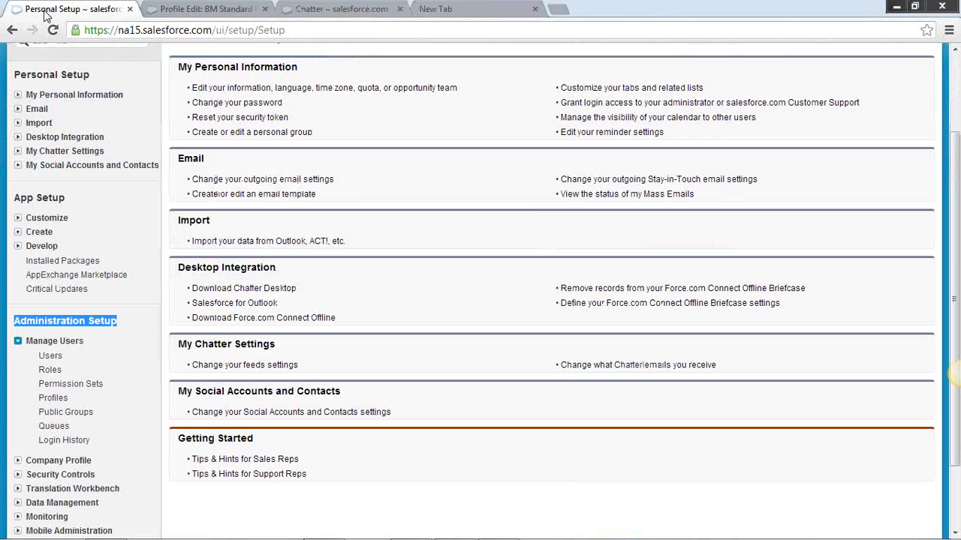
{"action": "left_click", "coordinate": [330, 10]}
Add the line "To manager users, follow this navigation." above the setup path and share the post
{"action": "left_click", "coordinate": [177, 196]}
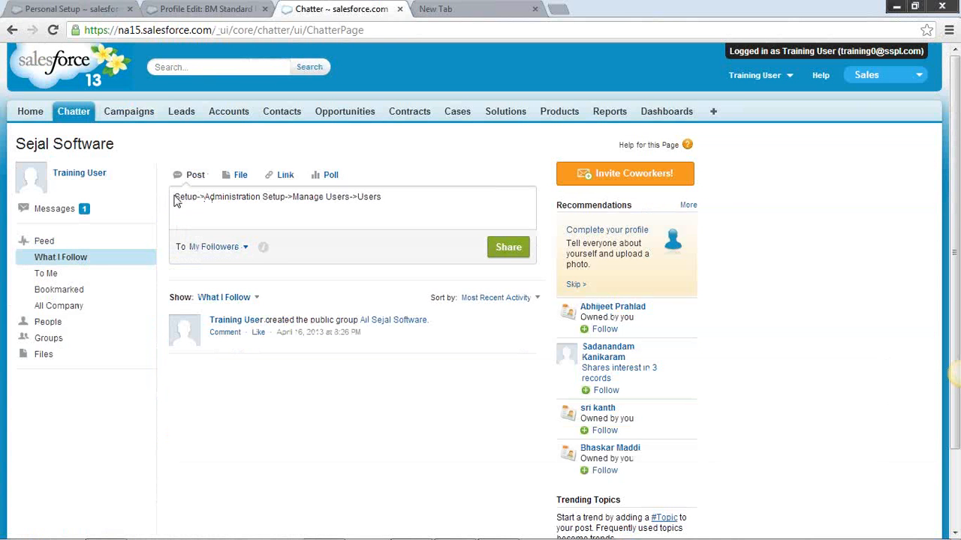
{"action": "key", "text": "Return"}
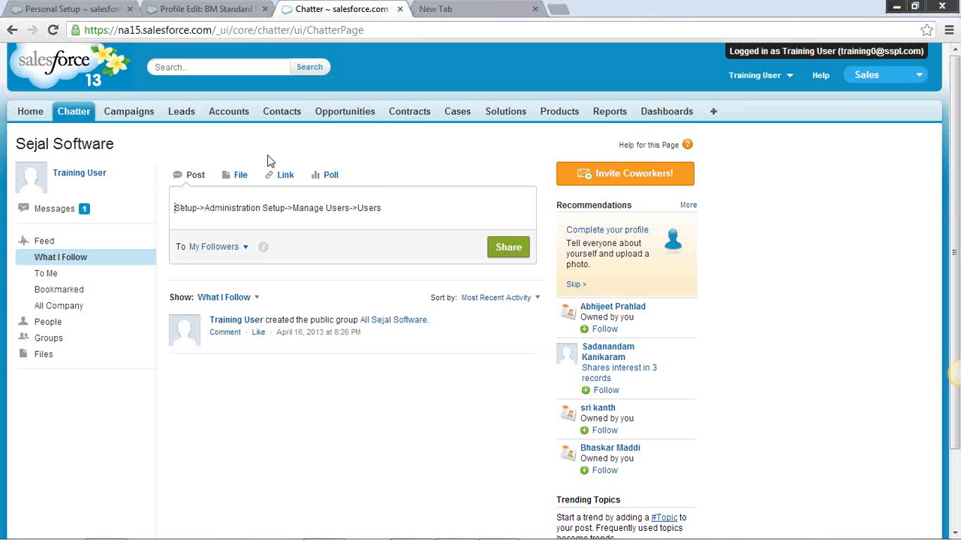
{"action": "type", "text": "To"}
{"action": "type", "text": " access"}
{"action": "key", "text": "BackSpace"}
{"action": "key", "text": "BackSpace"}
{"action": "key", "text": "BackSpace"}
{"action": "key", "text": "BackSpace"}
{"action": "type", "text": "manager users, follo"}
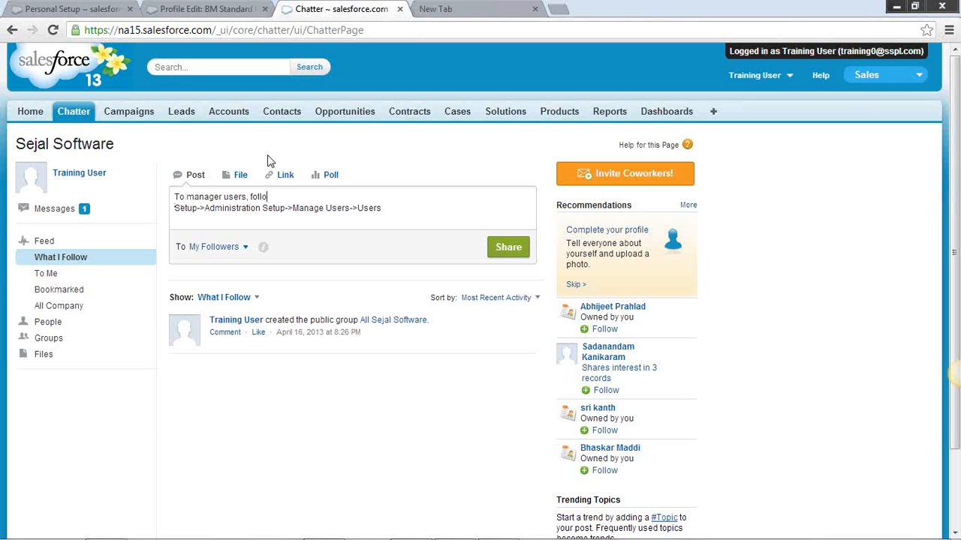
{"action": "type", "text": "w thos"}
{"action": "key", "text": "BackSpace"}
{"action": "key", "text": "BackSpace"}
{"action": "key", "text": "BackSpace"}
{"action": "type", "text": "is navigation"}
{"action": "left_click", "coordinate": [507, 247]}
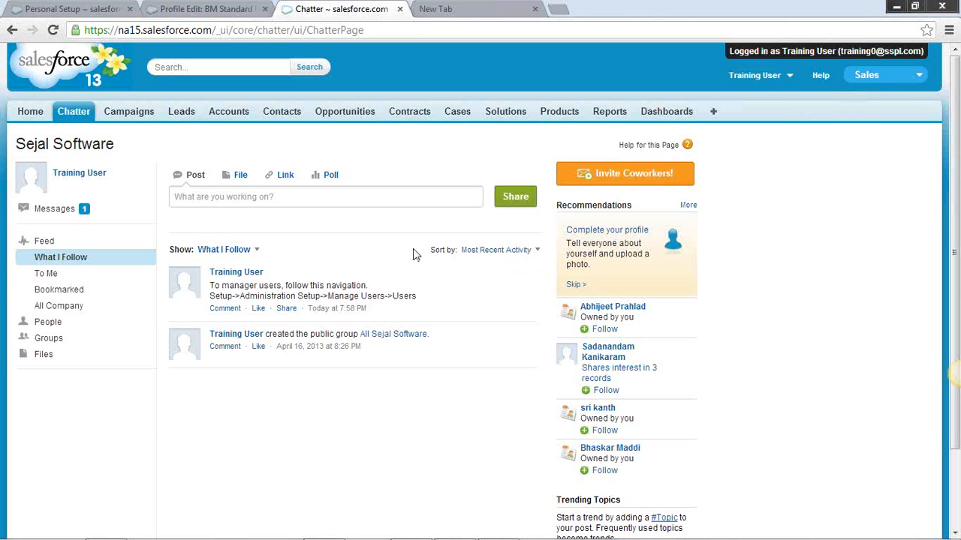
Highlight the two lines of text in the shared navigation post
{"action": "left_click_drag", "start_coordinate": [417, 296], "coordinate": [207, 286]}
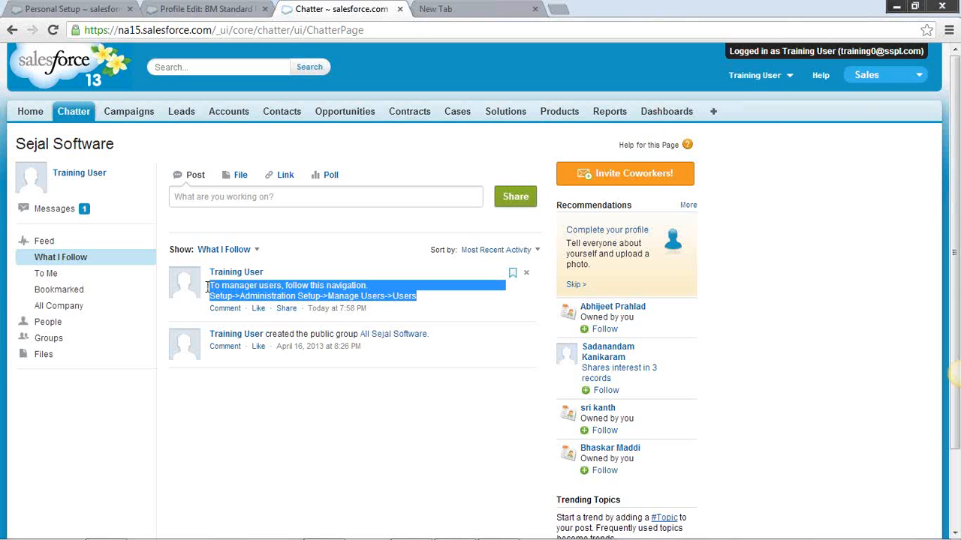
{"action": "left_click", "coordinate": [336, 281]}
{"action": "left_click_drag", "start_coordinate": [417, 297], "coordinate": [209, 288]}
Follow the posted navigation to the All Users list, view the system administrator's user details, and return to the Chatter feed
{"action": "left_click", "coordinate": [794, 85]}
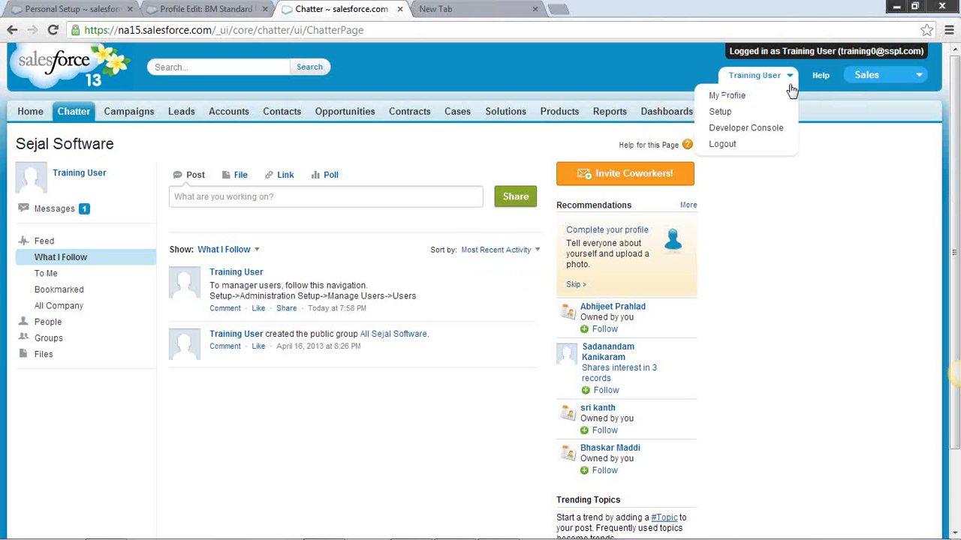
{"action": "left_click", "coordinate": [779, 111]}
{"action": "scroll", "coordinate": [22, 409], "scroll_direction": "down", "scroll_amount": 1}
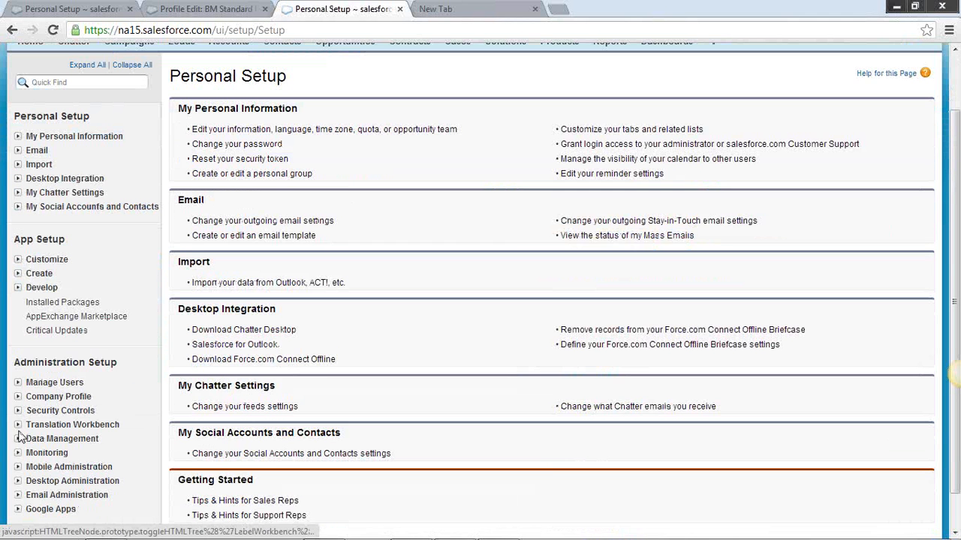
{"action": "left_click", "coordinate": [18, 388]}
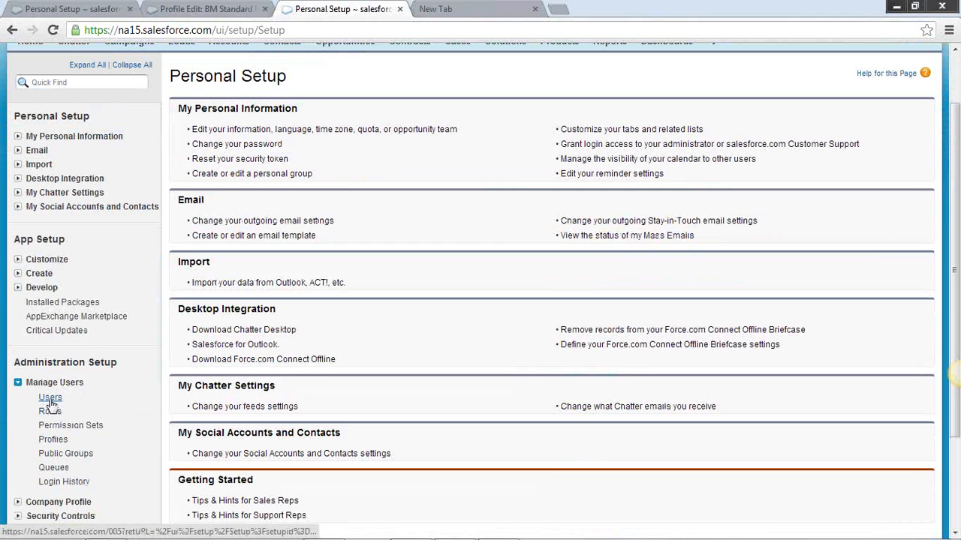
{"action": "left_click", "coordinate": [36, 396]}
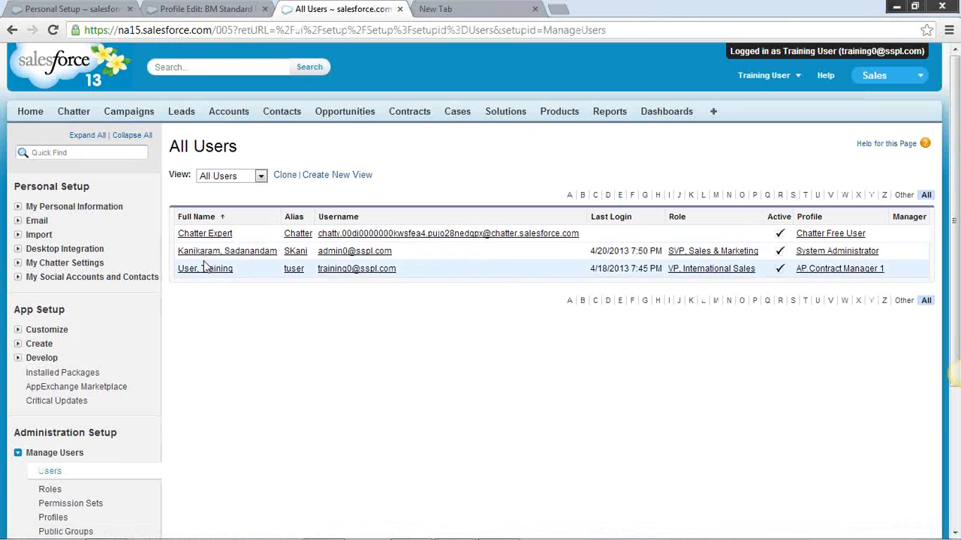
{"action": "left_click", "coordinate": [210, 256]}
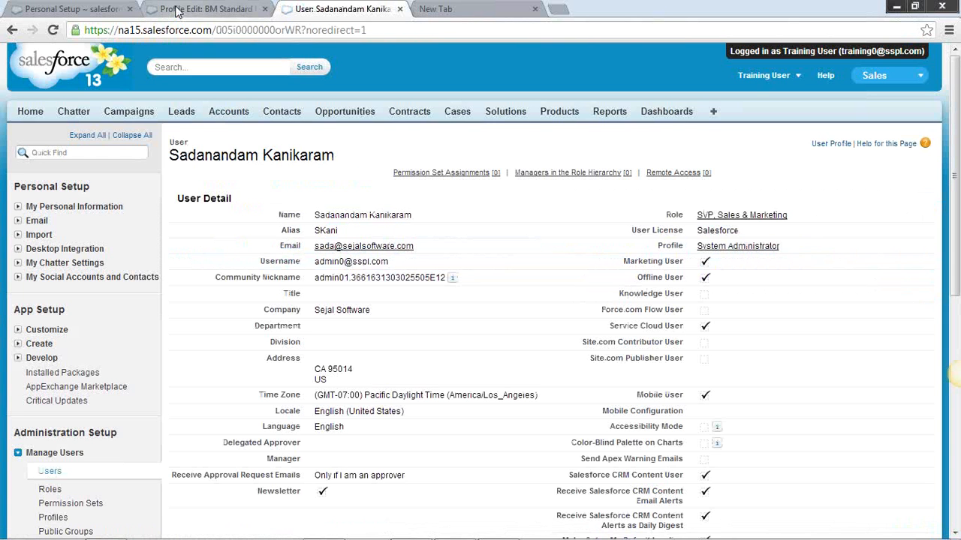
{"action": "left_click", "coordinate": [74, 116]}
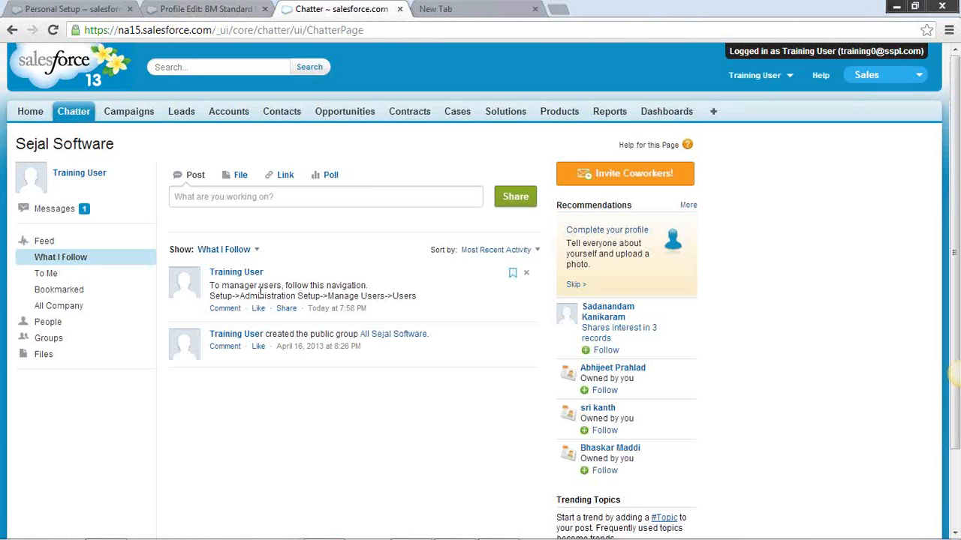
Highlight the user management navigation text in the shared Chatter post
{"action": "left_click_drag", "start_coordinate": [417, 297], "coordinate": [212, 286]}
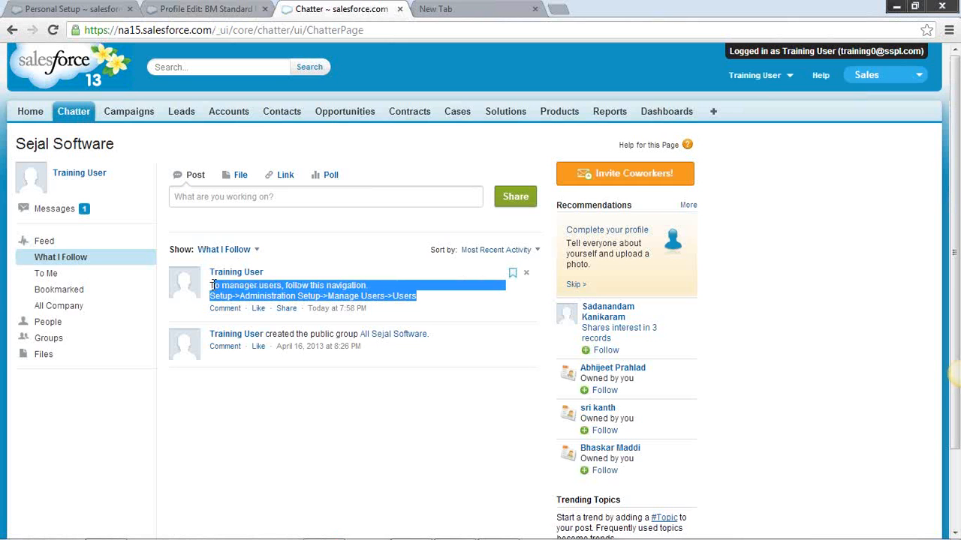
{"action": "left_click", "coordinate": [319, 286]}
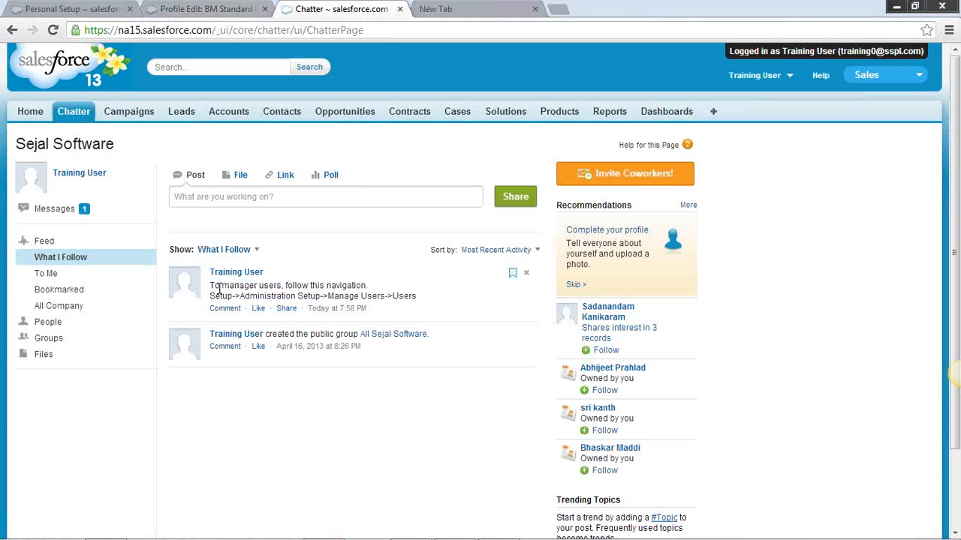
{"action": "left_click_drag", "start_coordinate": [214, 289], "coordinate": [411, 297]}
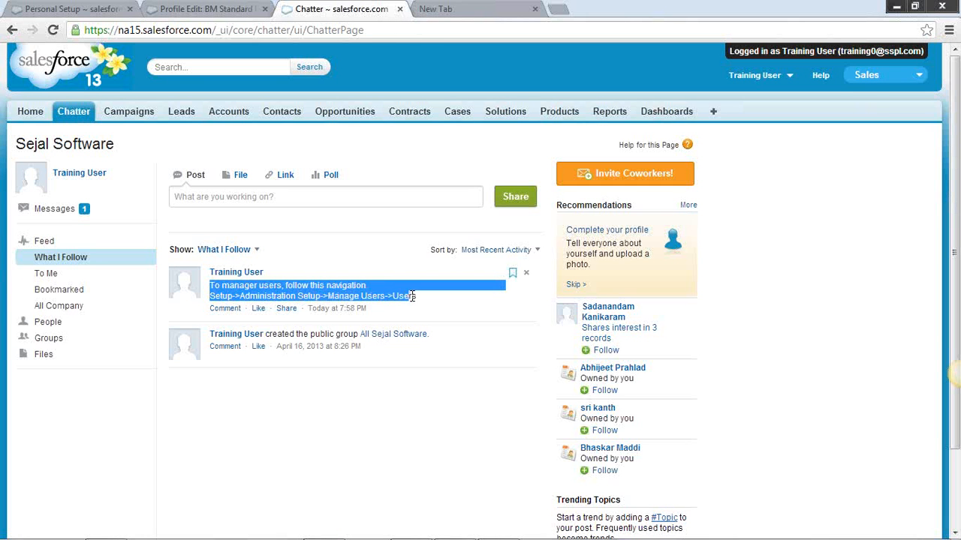
Open Salesforce Help and search it for "User Management"
{"action": "left_click", "coordinate": [822, 76]}
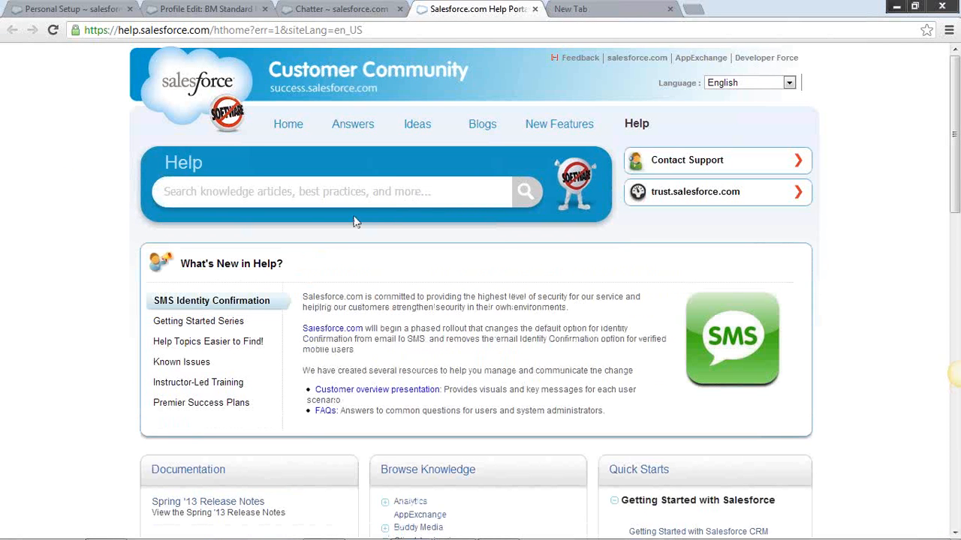
{"action": "left_click", "coordinate": [418, 195]}
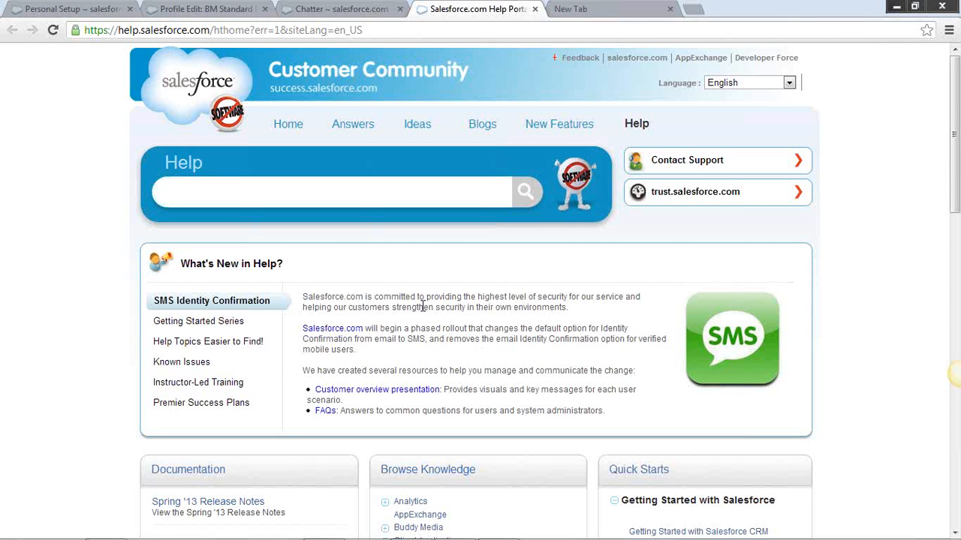
{"action": "type", "text": "User Management"}
{"action": "key", "text": "Return"}
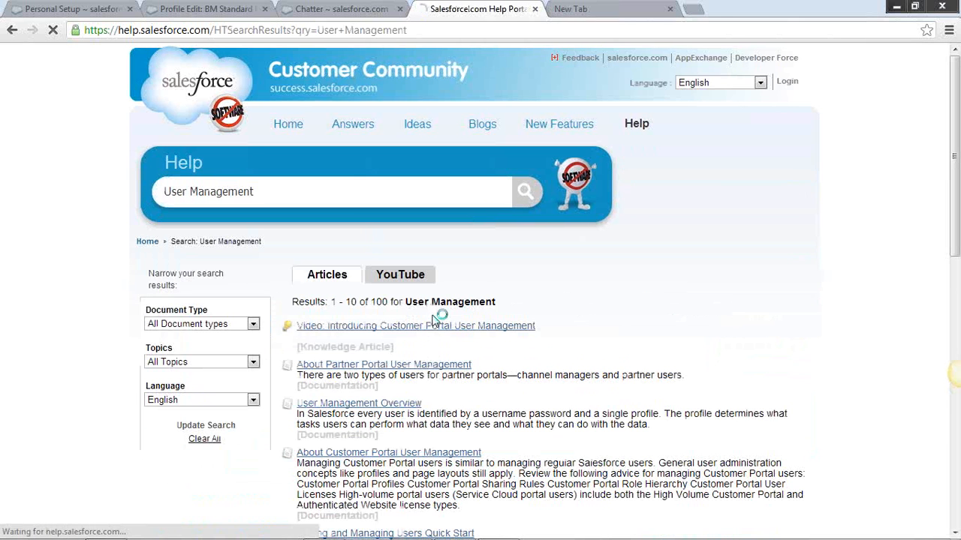
Look through the help search results and open the User Management Overview article
{"action": "scroll", "coordinate": [525, 285], "scroll_direction": "down", "scroll_amount": 3}
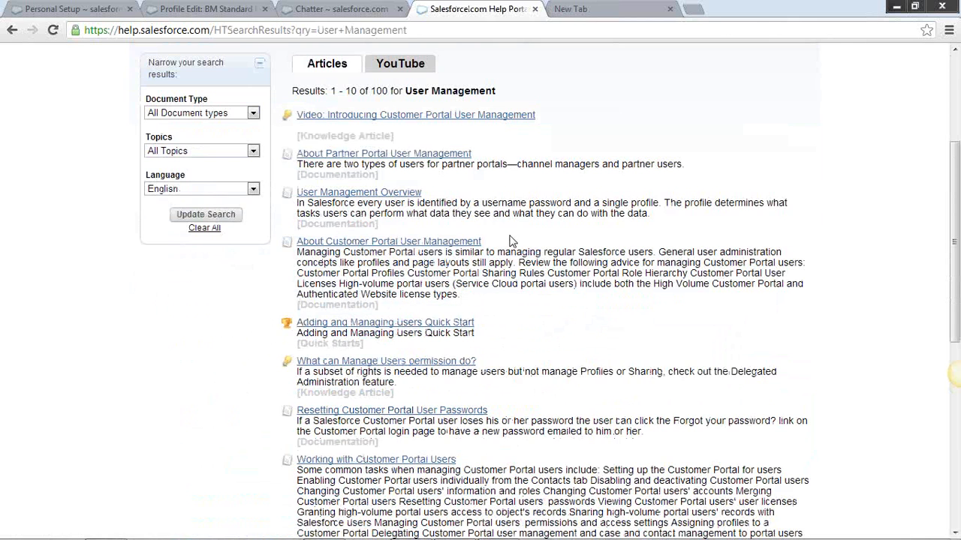
{"action": "scroll", "coordinate": [510, 240], "scroll_direction": "down", "scroll_amount": 5}
{"action": "scroll", "coordinate": [510, 240], "scroll_direction": "up", "scroll_amount": 5}
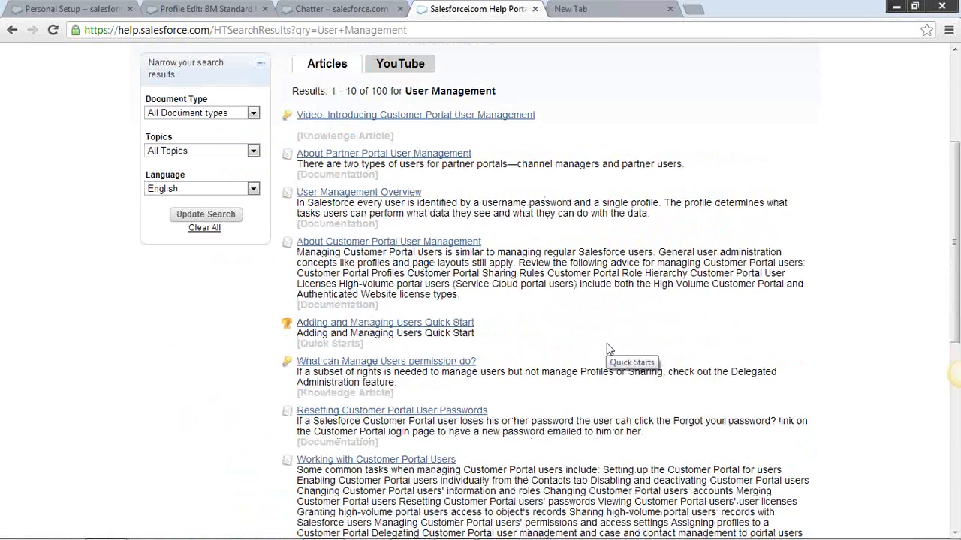
{"action": "left_click", "coordinate": [409, 197]}
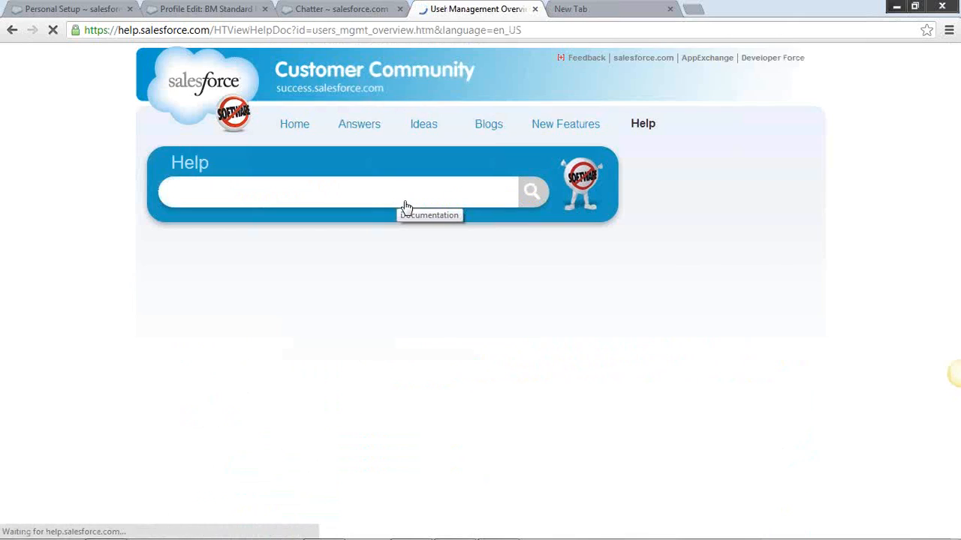
{"action": "scroll", "coordinate": [389, 248], "scroll_direction": "down", "scroll_amount": 2}
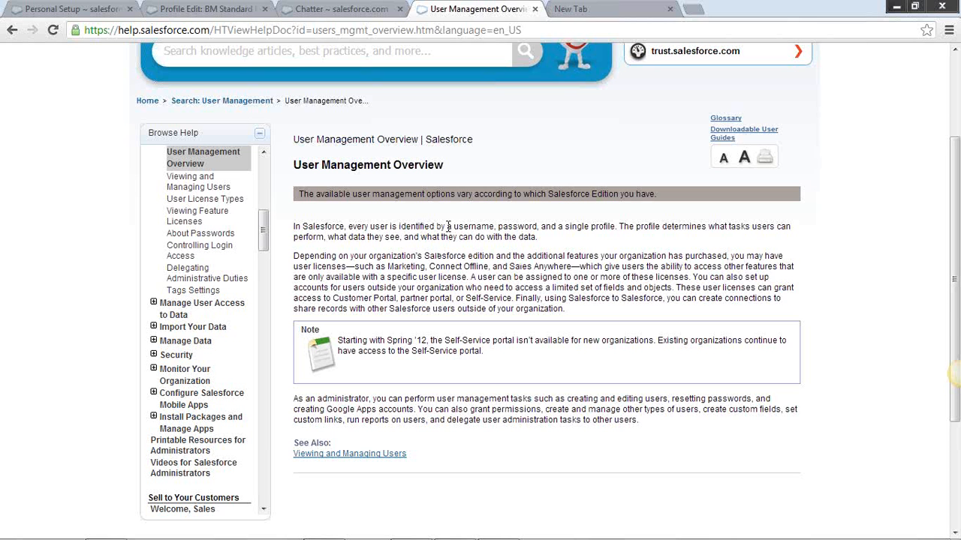
Open the related Viewing and Managing Users article and highlight the Your Name | Setup | Customize | Users path in its tips
{"action": "left_click", "coordinate": [376, 457]}
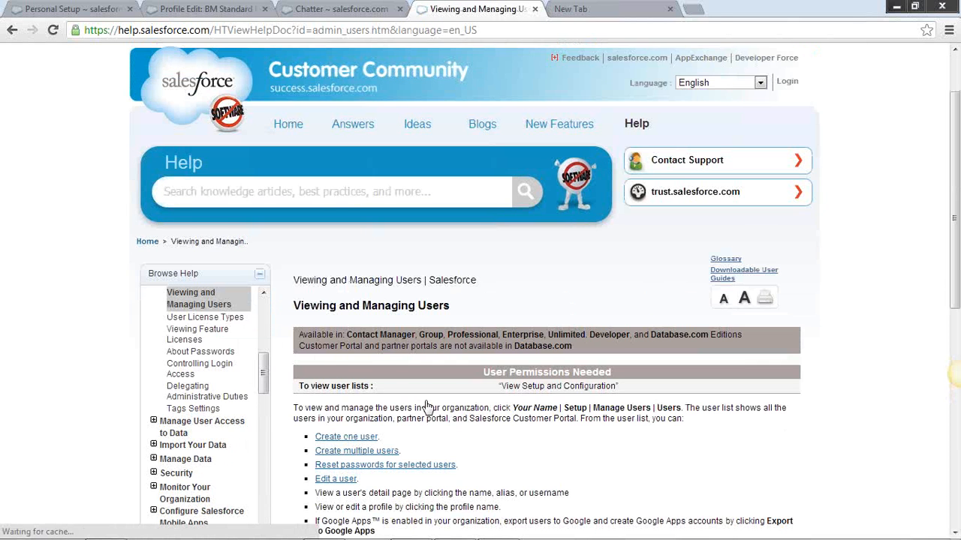
{"action": "scroll", "coordinate": [426, 406], "scroll_direction": "down", "scroll_amount": 2}
{"action": "scroll", "coordinate": [517, 350], "scroll_direction": "down", "scroll_amount": 1}
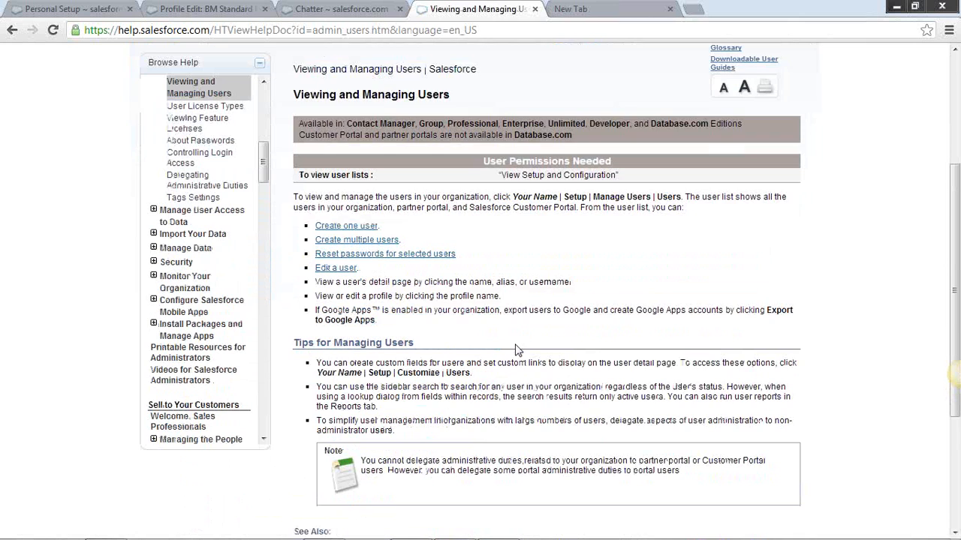
{"action": "scroll", "coordinate": [720, 368], "scroll_direction": "down", "scroll_amount": 1}
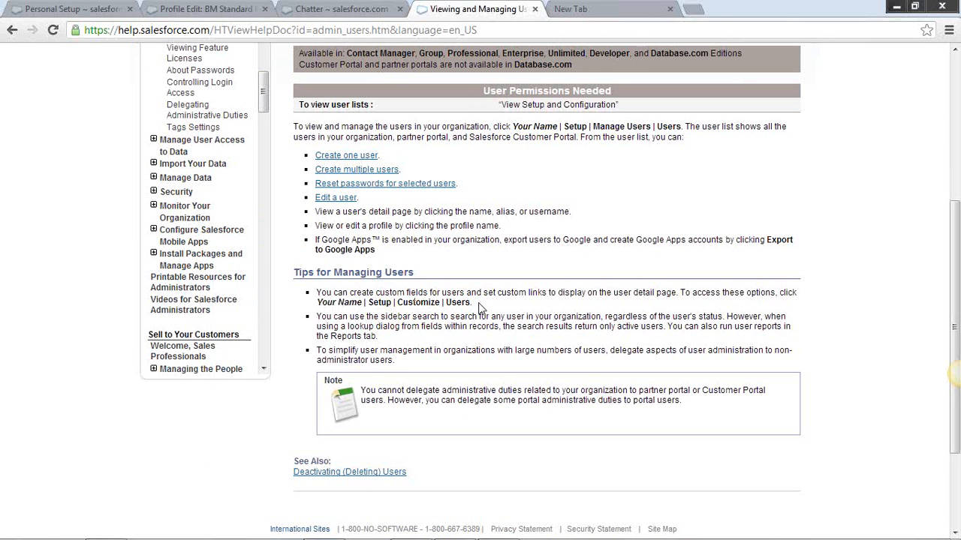
{"action": "left_click_drag", "start_coordinate": [480, 304], "coordinate": [335, 304]}
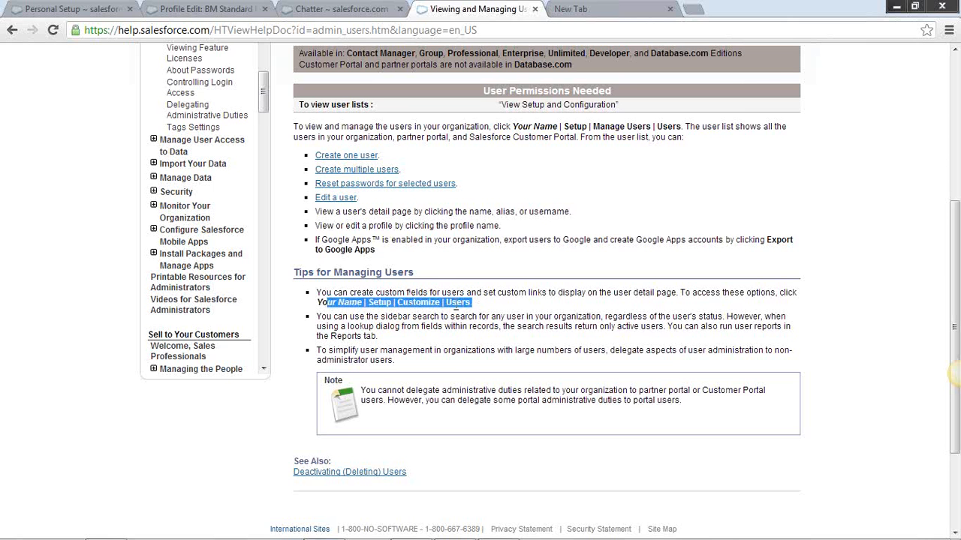
{"action": "left_click", "coordinate": [331, 303]}
{"action": "scroll", "coordinate": [438, 272], "scroll_direction": "up", "scroll_amount": 1}
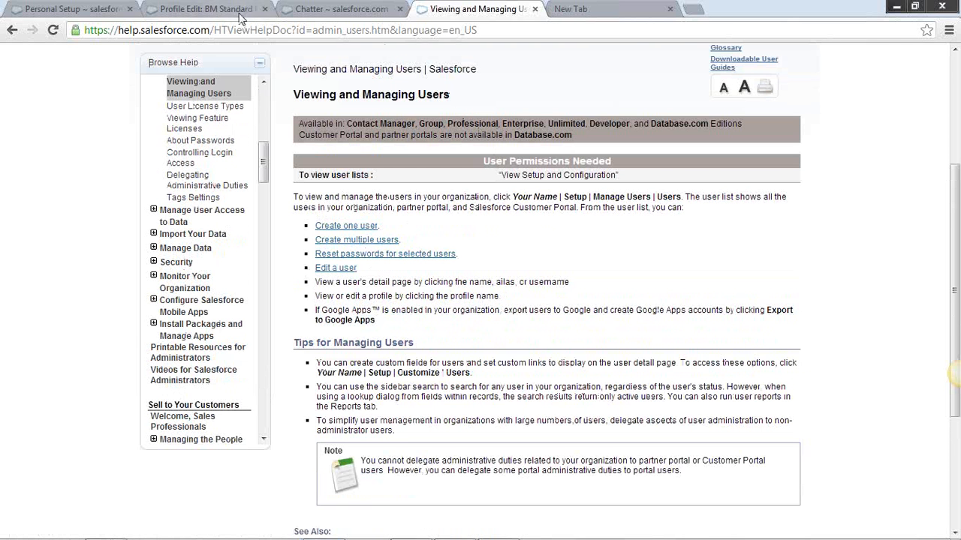
Return to the Chatter feed, open the post editor and view the training user's menu options
{"action": "left_click", "coordinate": [232, 10]}
{"action": "left_click", "coordinate": [316, 10]}
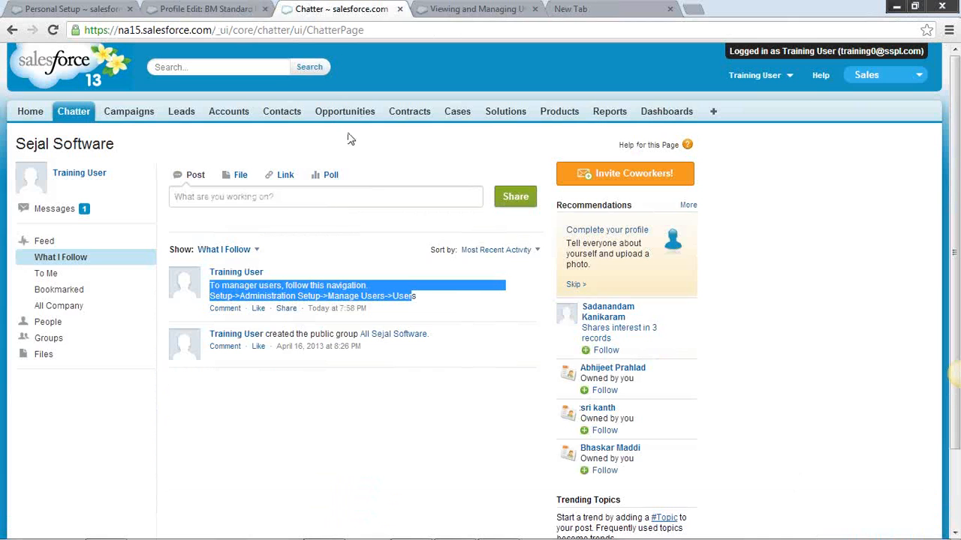
{"action": "left_click", "coordinate": [285, 196]}
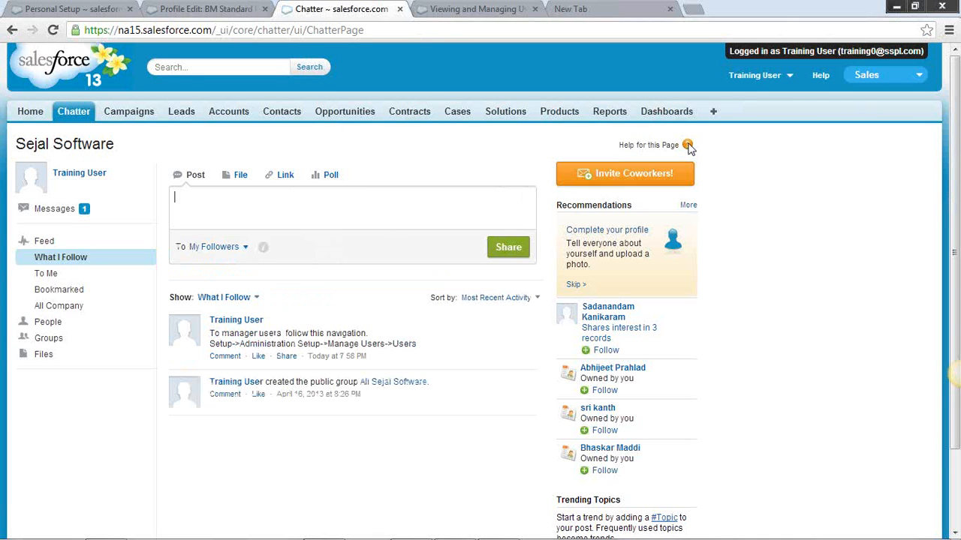
{"action": "left_click", "coordinate": [789, 85]}
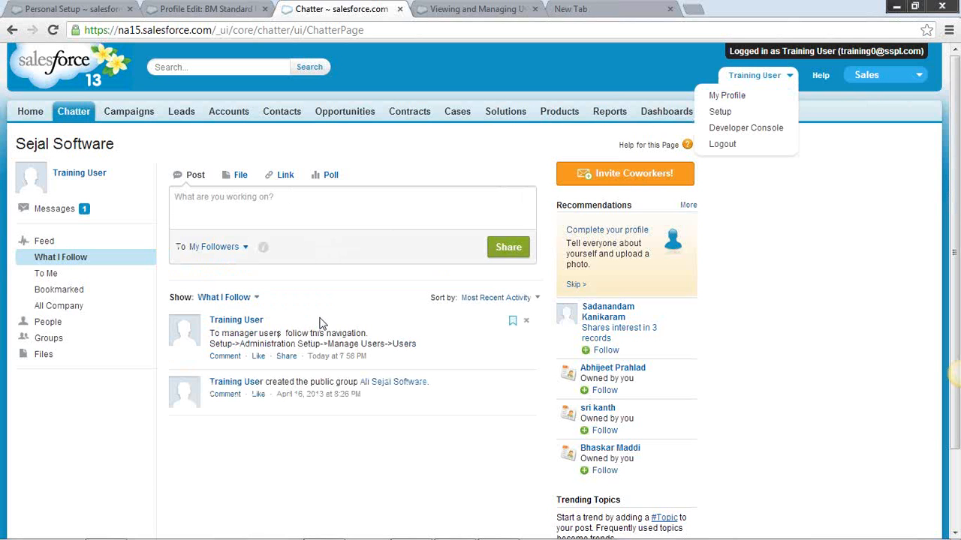
{"action": "left_click", "coordinate": [296, 205]}
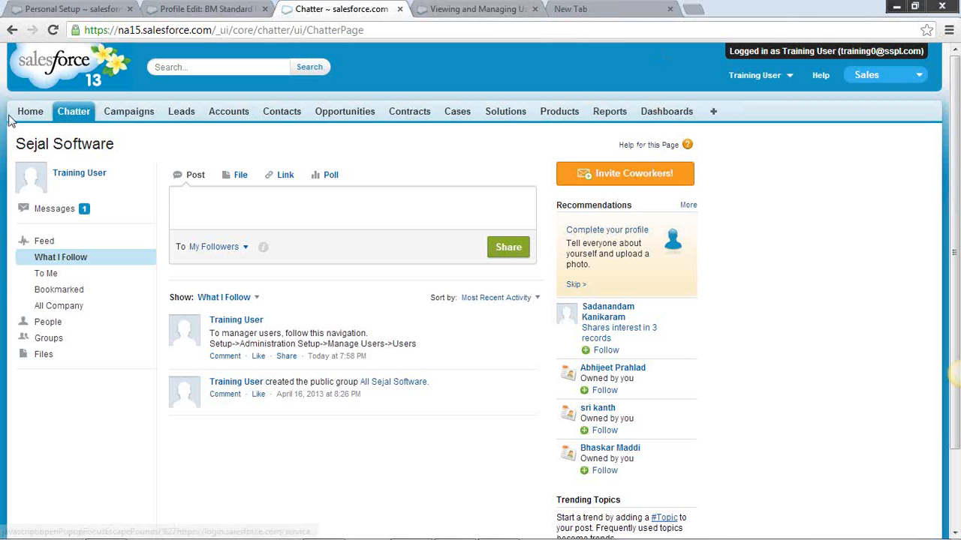
Go to Setup as the training user and open the All Users list under Manage Users
{"action": "left_click", "coordinate": [788, 78]}
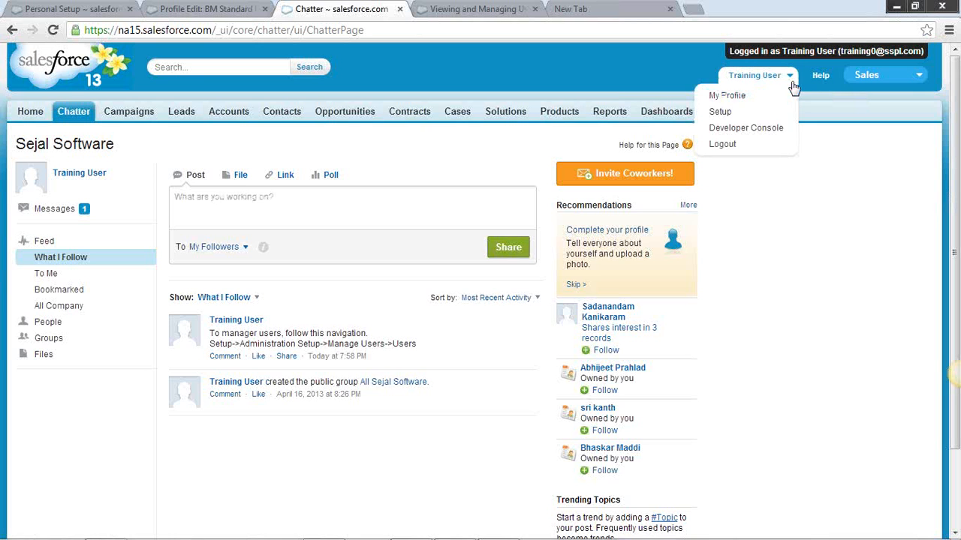
{"action": "left_click", "coordinate": [736, 113]}
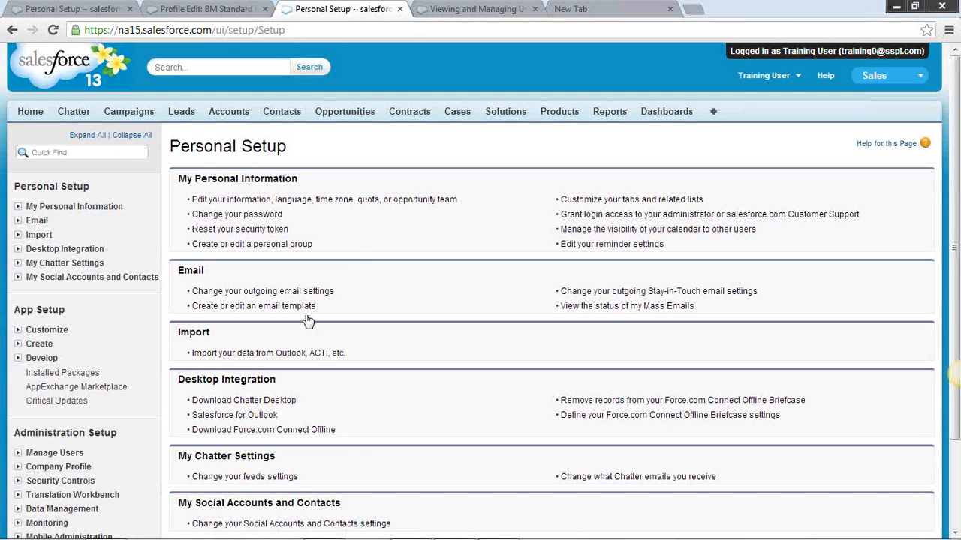
{"action": "scroll", "coordinate": [307, 323], "scroll_direction": "down", "scroll_amount": 3}
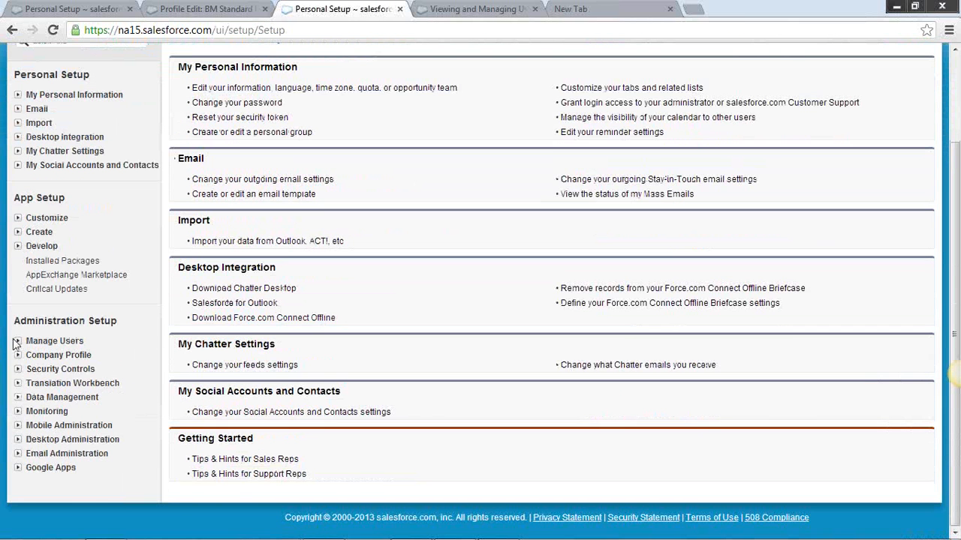
{"action": "left_click", "coordinate": [16, 342]}
{"action": "left_click", "coordinate": [50, 356]}
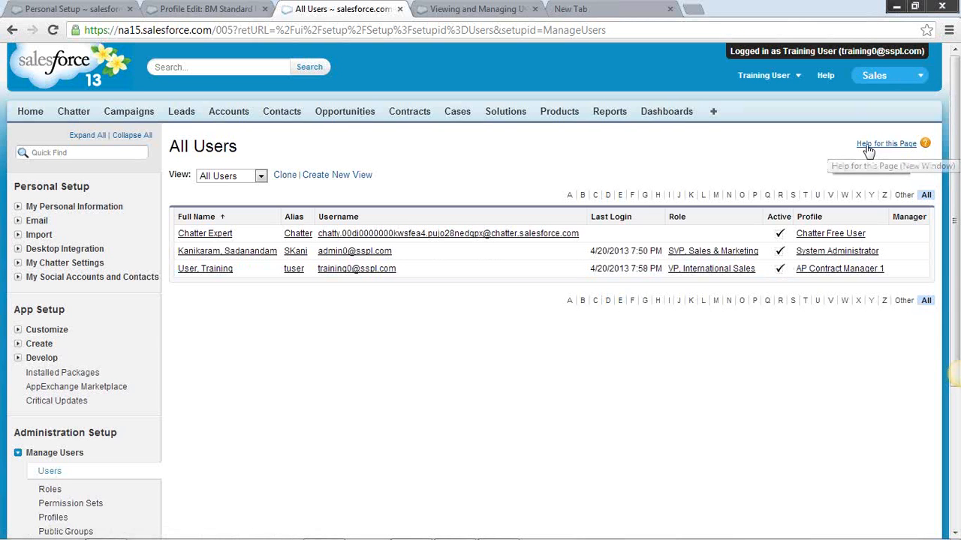
Open the page-specific help for the All Users list and look through the article
{"action": "left_click", "coordinate": [868, 151]}
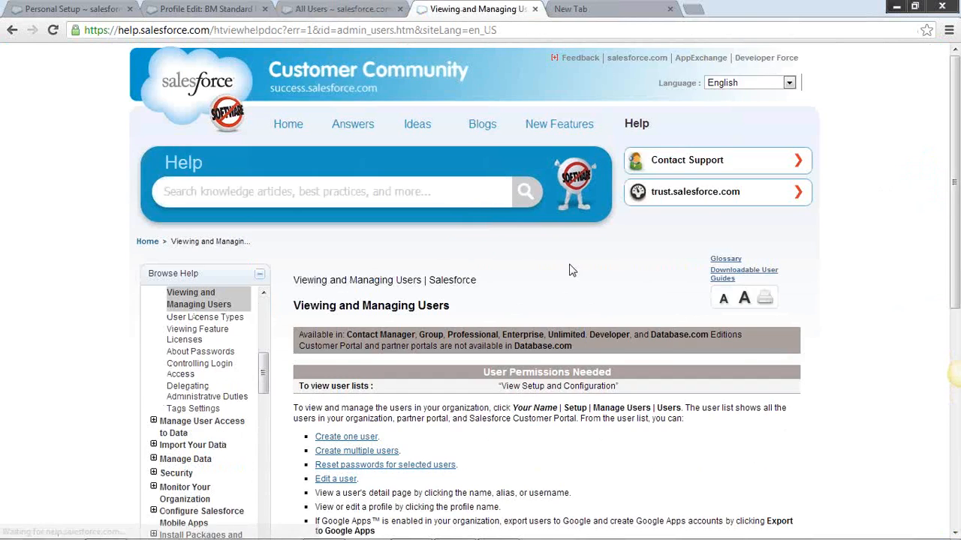
{"action": "scroll", "coordinate": [571, 270], "scroll_direction": "down", "scroll_amount": 6}
{"action": "scroll", "coordinate": [605, 277], "scroll_direction": "up", "scroll_amount": 3}
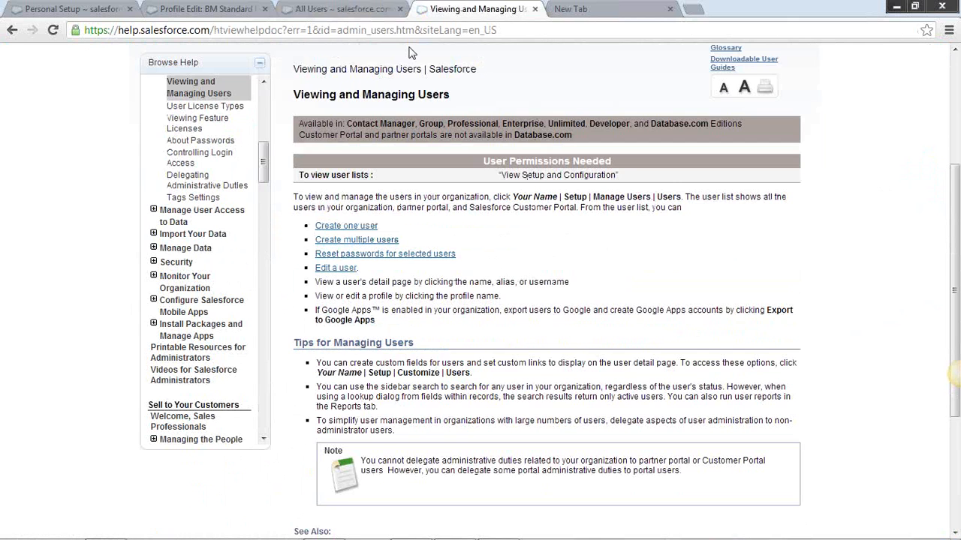
Go back through the open Salesforce pages to the Chatter feed and highlight the setup path in the navigation post
{"action": "left_click", "coordinate": [317, 12]}
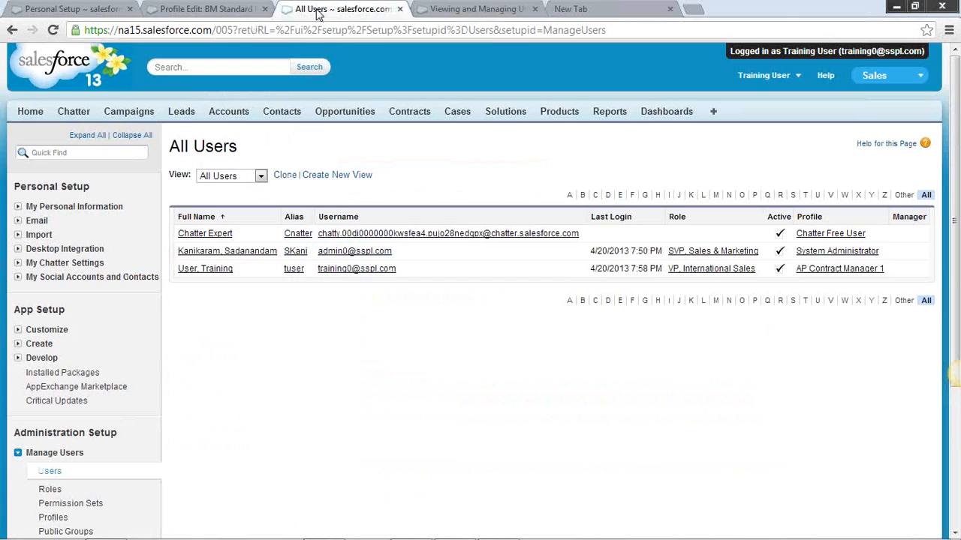
{"action": "left_click", "coordinate": [201, 9]}
{"action": "left_click", "coordinate": [69, 10]}
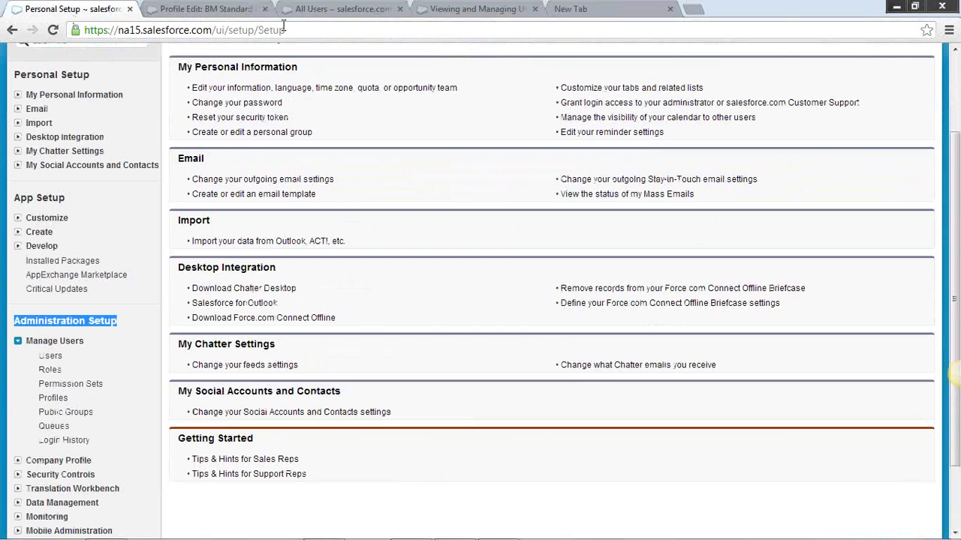
{"action": "scroll", "coordinate": [360, 180], "scroll_direction": "up", "scroll_amount": 3}
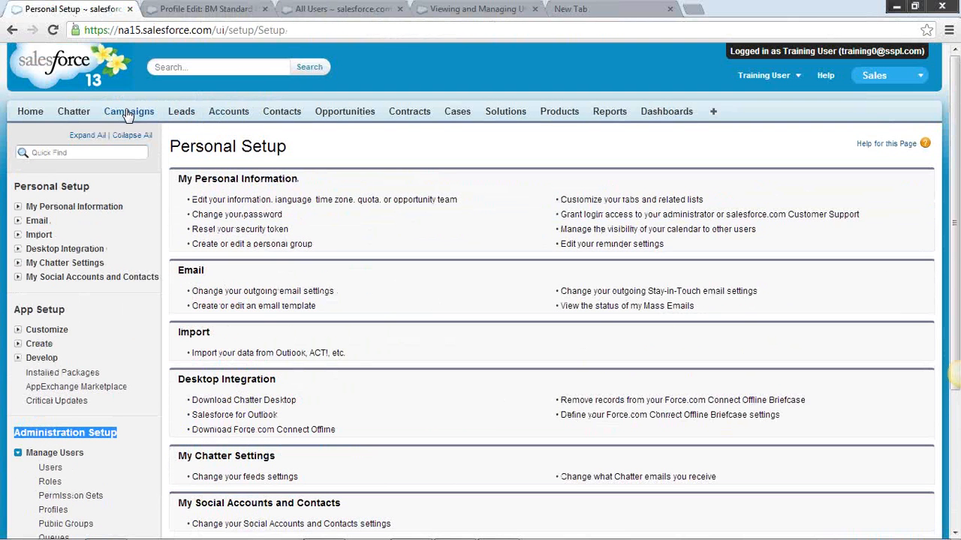
{"action": "left_click", "coordinate": [70, 112]}
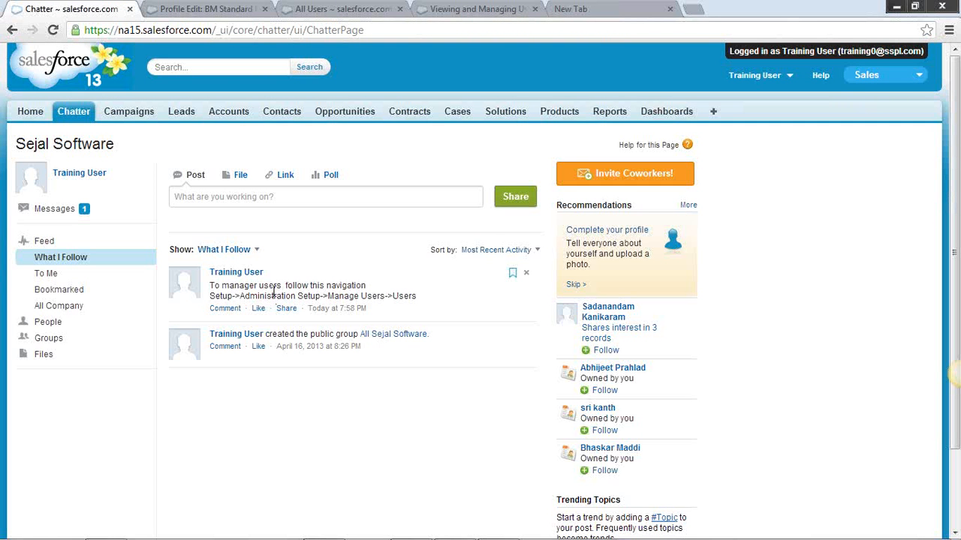
{"action": "left_click_drag", "start_coordinate": [419, 296], "coordinate": [211, 297]}
{"action": "left_click", "coordinate": [421, 302]}
Begin a new Chatter post titled "Navigation for security settings", viewing the list of available apps on the way
{"action": "left_click", "coordinate": [249, 196]}
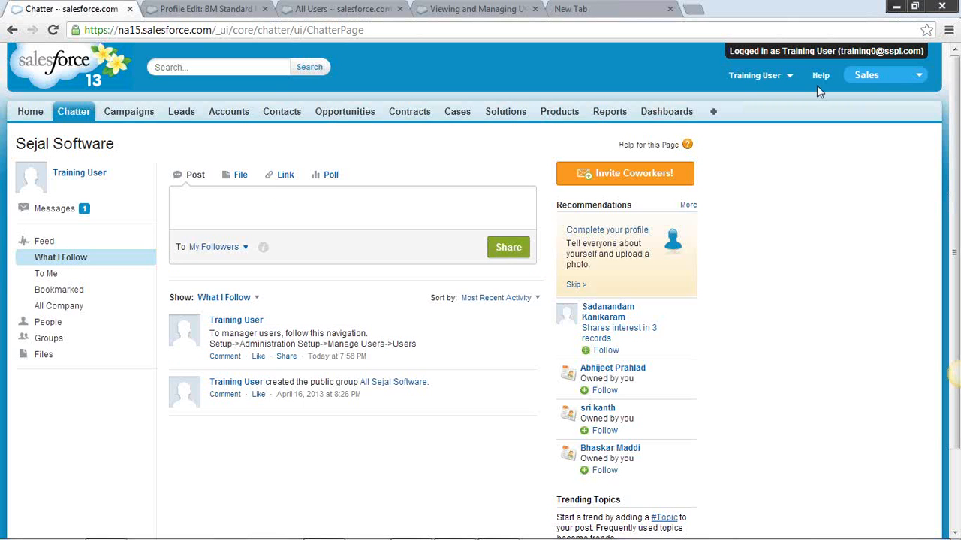
{"action": "left_click", "coordinate": [920, 76]}
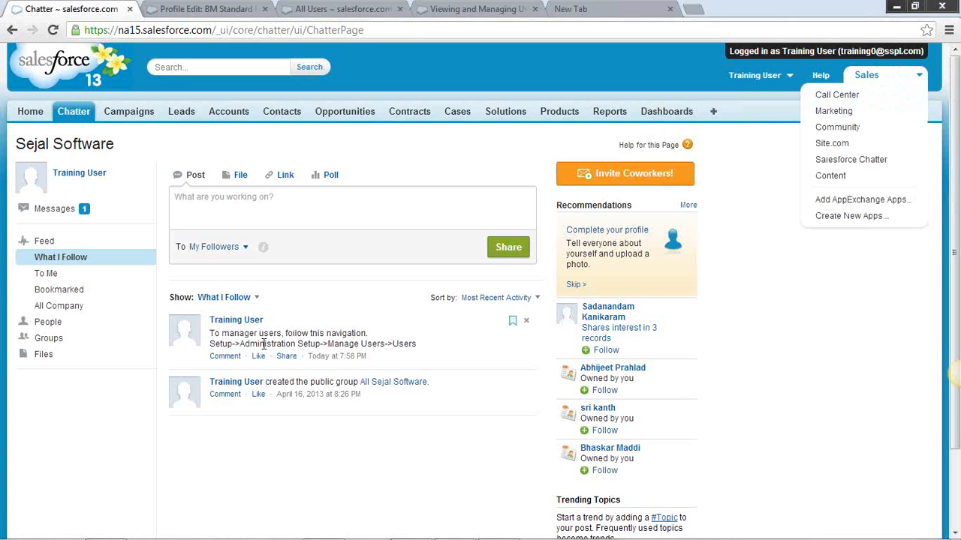
{"action": "left_click", "coordinate": [300, 214]}
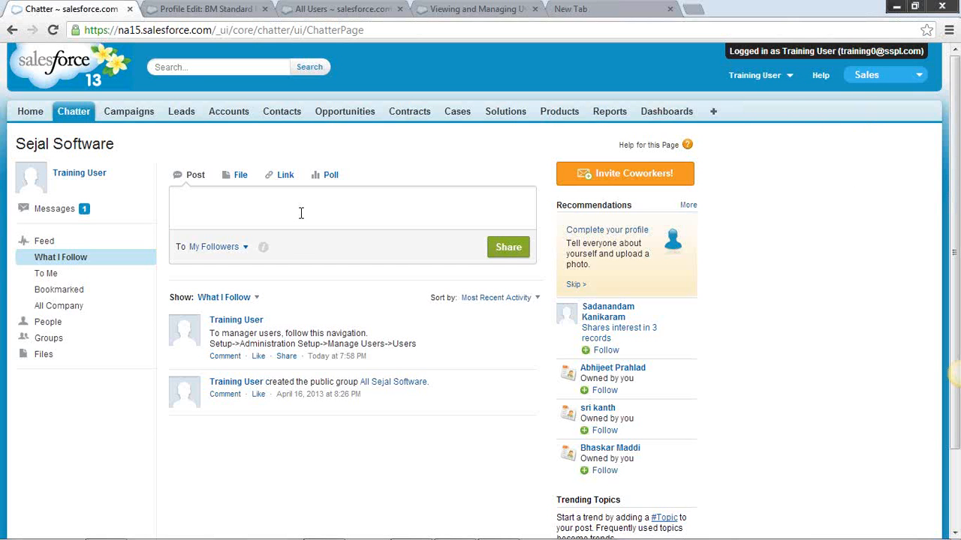
{"action": "type", "text": "Nav"}
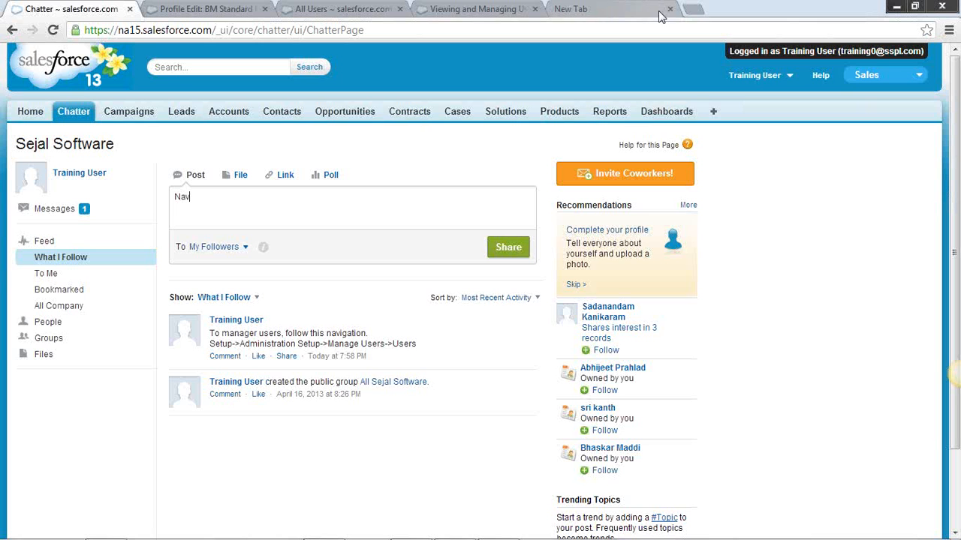
{"action": "type", "text": "igation for security settings"}
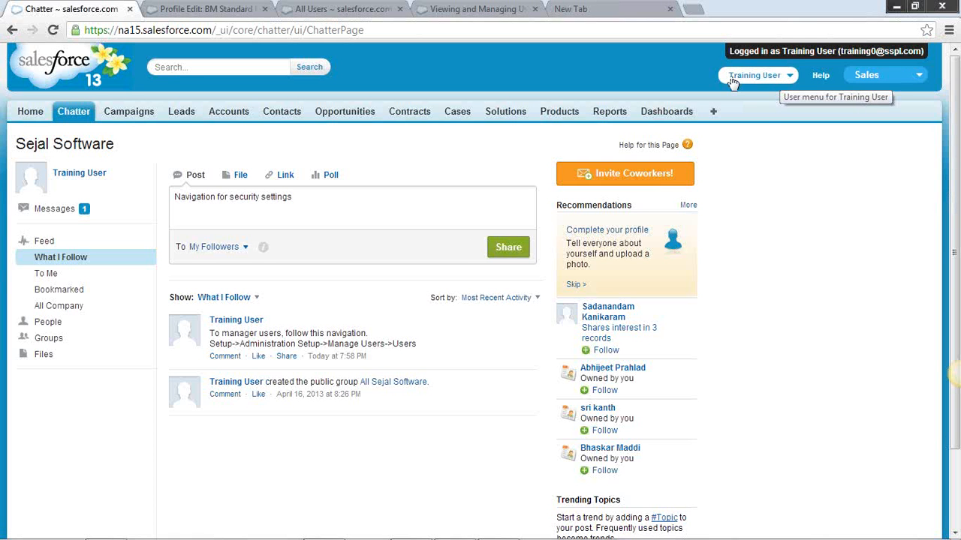
Return to the BM Standard User profile page, look over its settings and open Security Controls under Administration Setup
{"action": "left_click", "coordinate": [212, 11]}
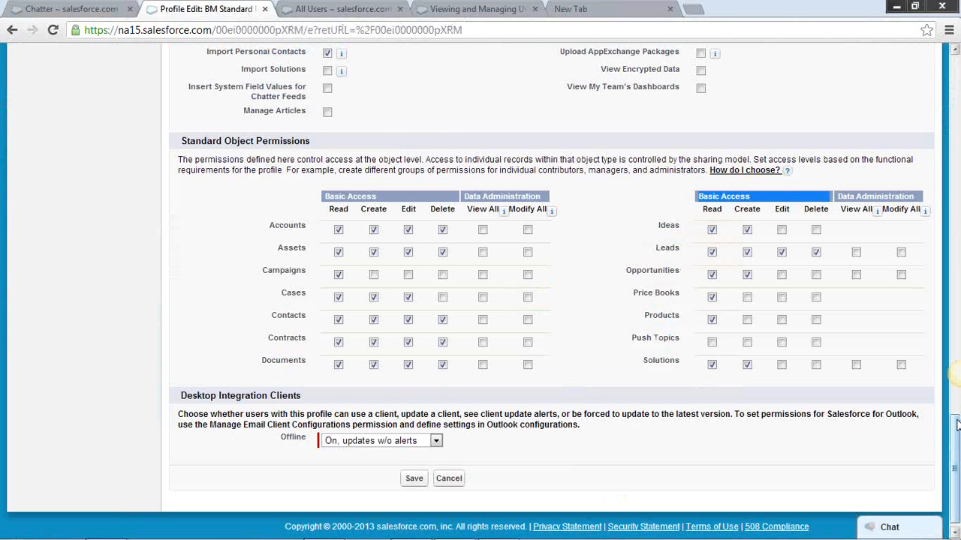
{"action": "left_click", "coordinate": [956, 225]}
{"action": "left_click", "coordinate": [957, 210]}
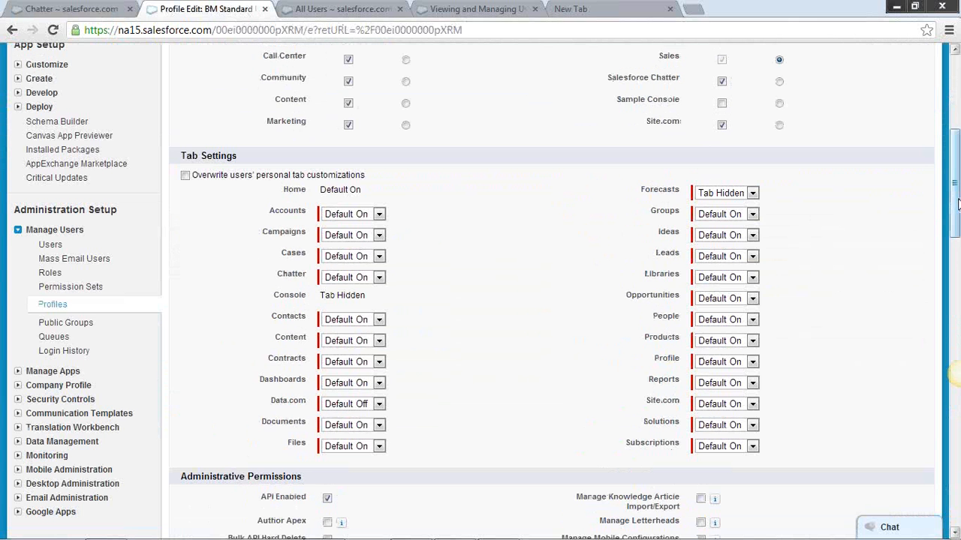
{"action": "left_click_drag", "start_coordinate": [957, 202], "coordinate": [951, 113]}
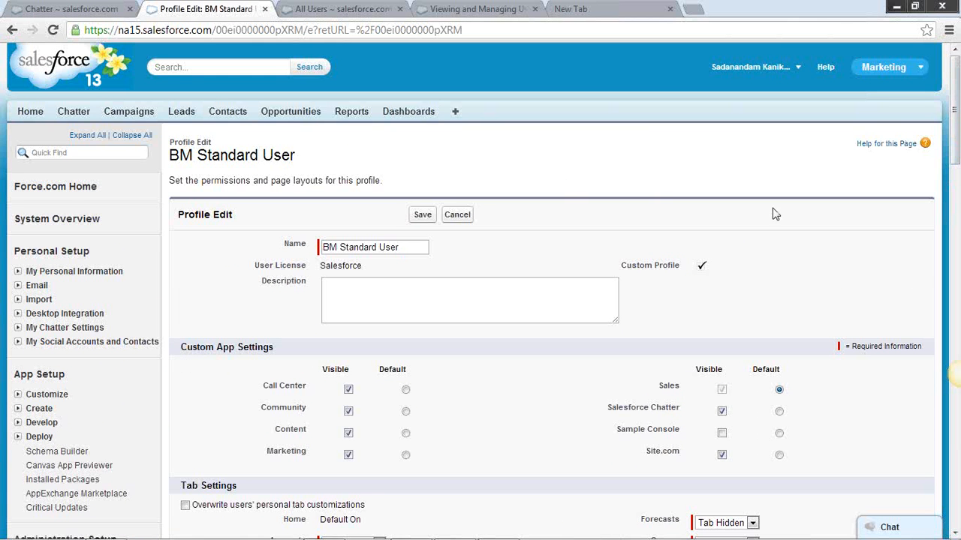
{"action": "left_click_drag", "start_coordinate": [950, 183], "coordinate": [953, 210]}
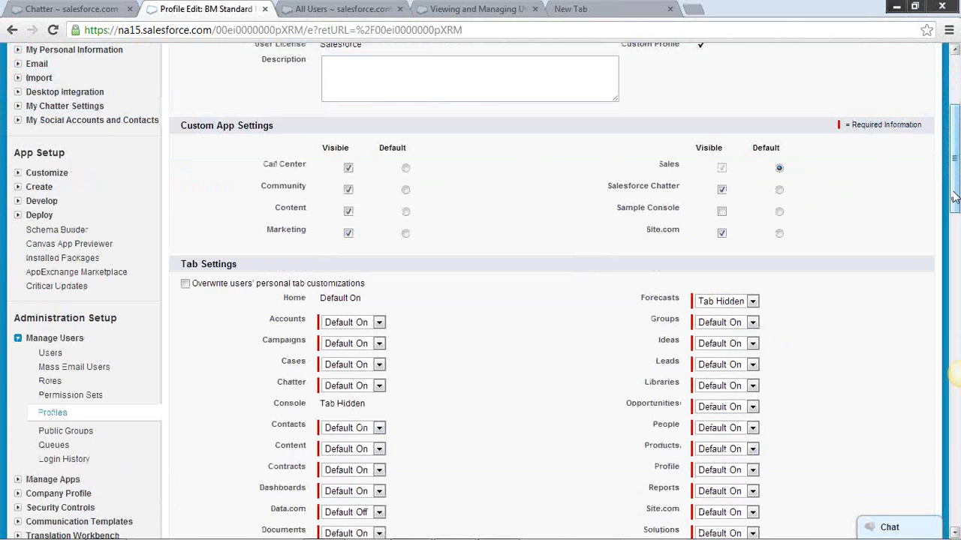
{"action": "left_click_drag", "start_coordinate": [953, 210], "coordinate": [955, 223]}
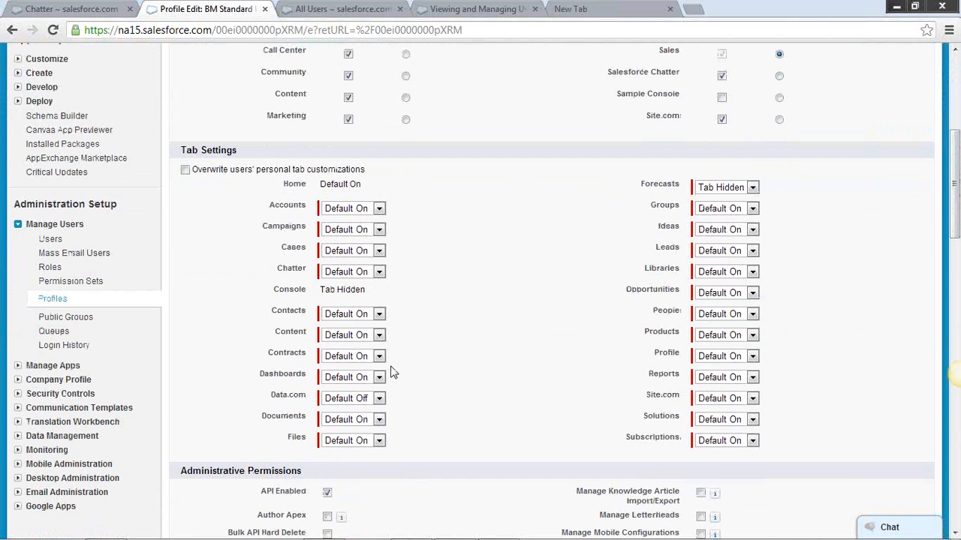
{"action": "left_click", "coordinate": [56, 395]}
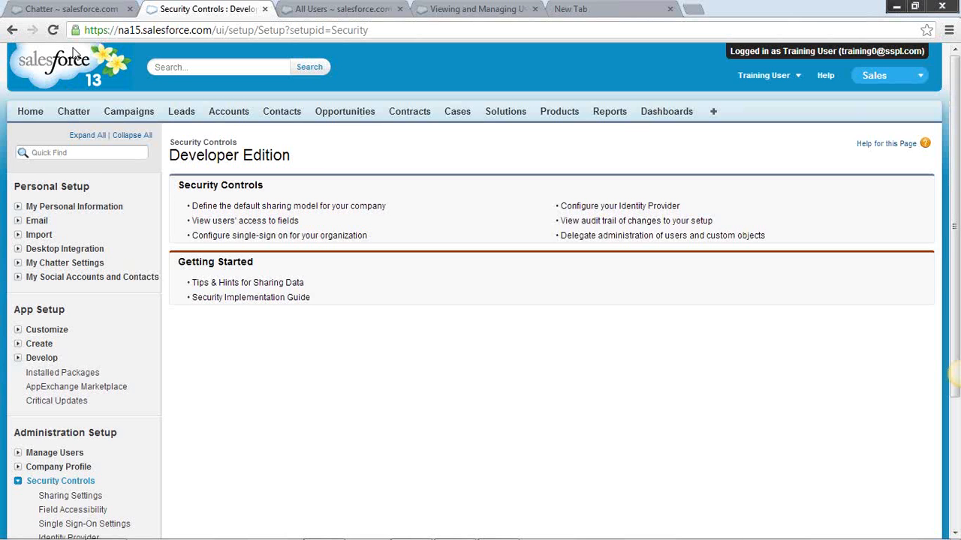
Add a second line reading "Setup-> Security controls" to the draft Chatter post
{"action": "left_click", "coordinate": [71, 8]}
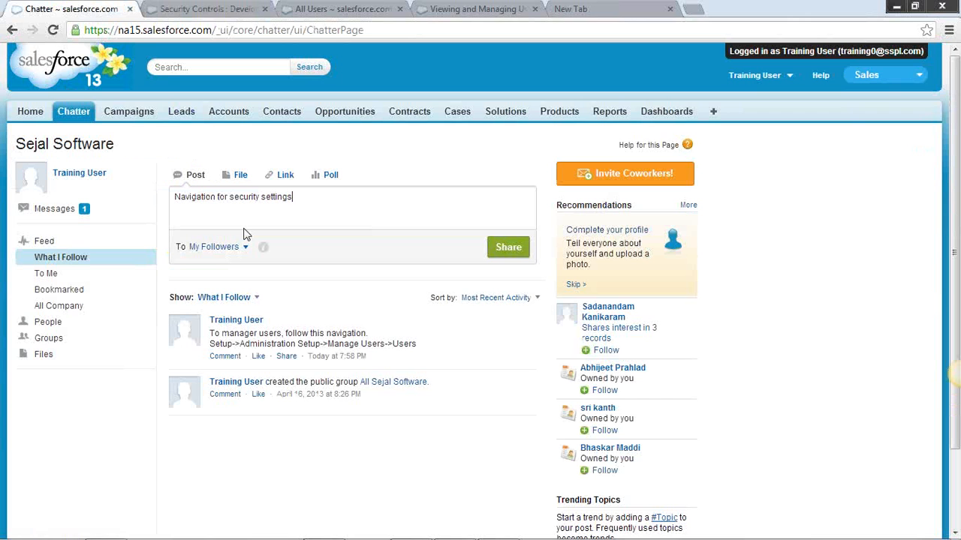
{"action": "key", "text": "Return"}
{"action": "type", "text": "Sel"}
{"action": "type", "text": "up"}
{"action": "type", "text": "-> Security"}
{"action": "type", "text": " contr"}
{"action": "type", "text": "ols"}
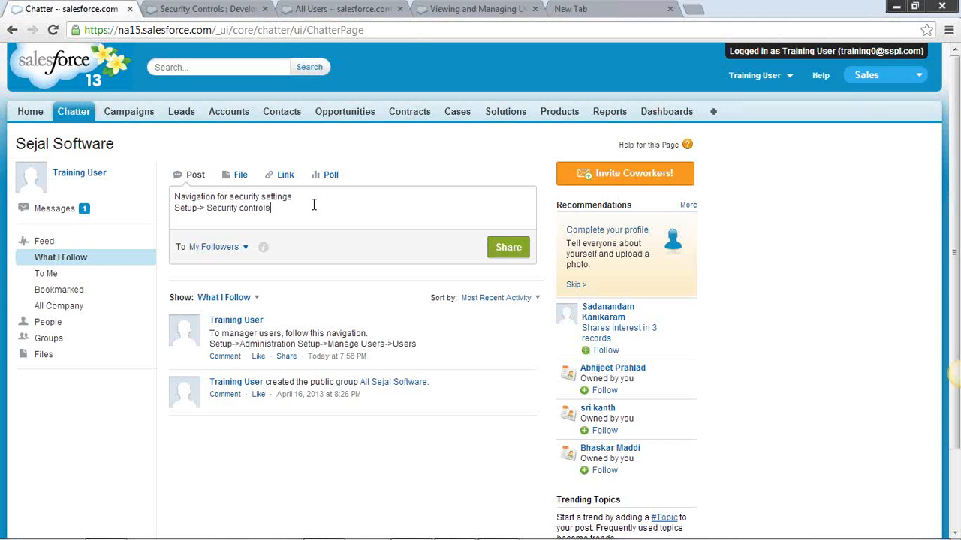
Open the company's default sharing model from Security Controls and select the "Sharing Settings" page heading
{"action": "left_click", "coordinate": [202, 9]}
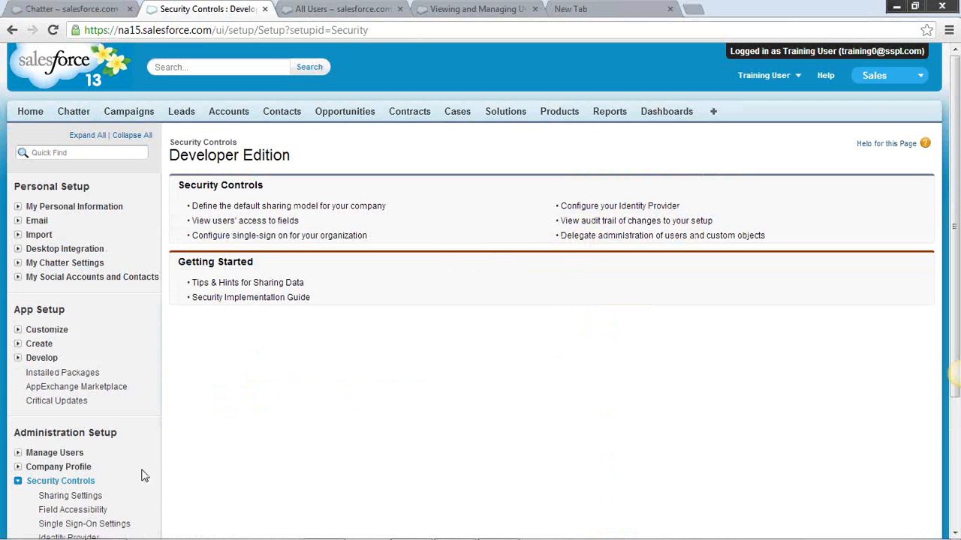
{"action": "mouse_move", "coordinate": [954, 379]}
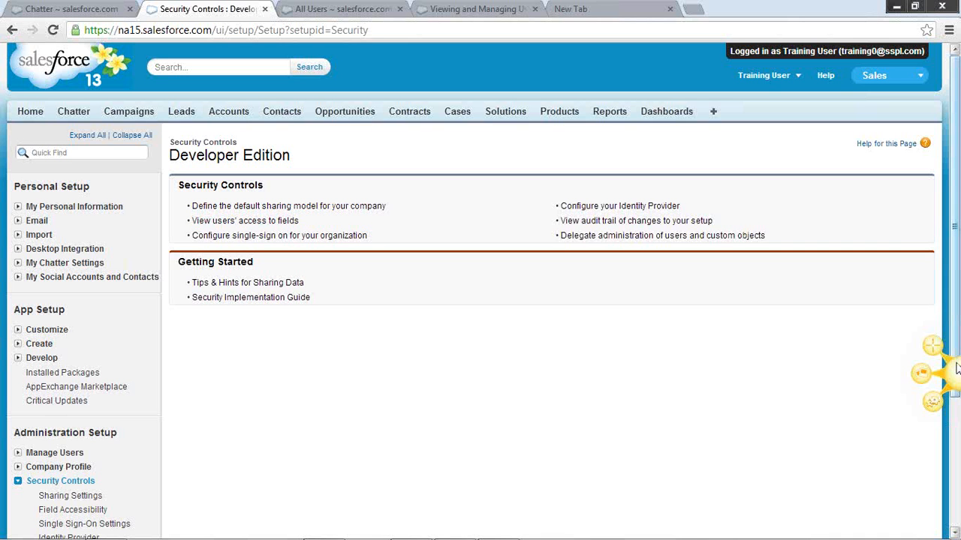
{"action": "left_click", "coordinate": [316, 207]}
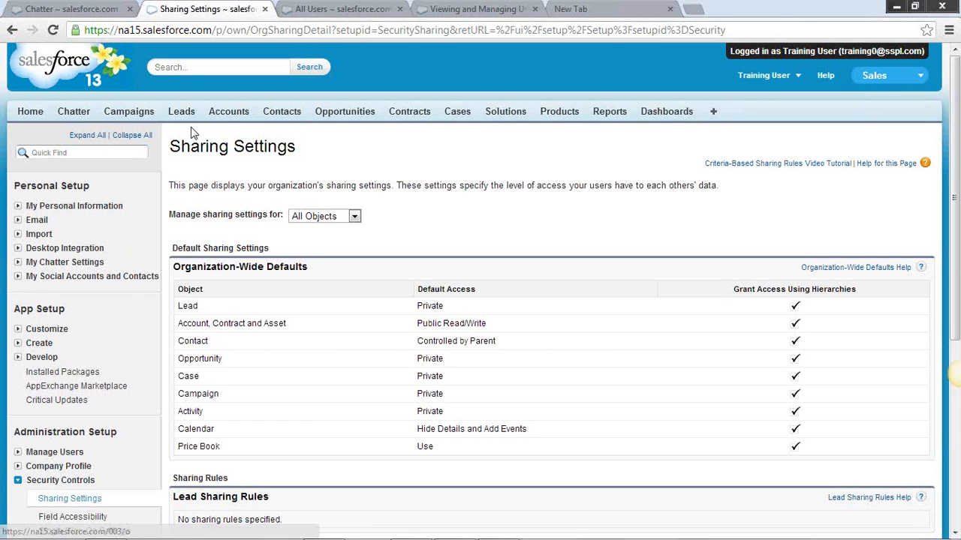
{"action": "left_click_drag", "start_coordinate": [174, 144], "coordinate": [295, 145]}
{"action": "key", "text": "ctrl+c"}
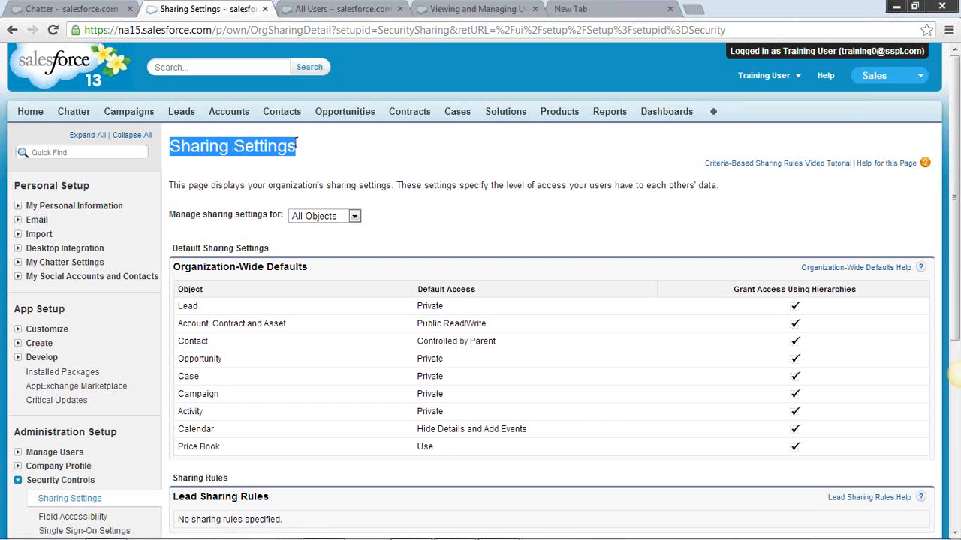
Extend the navigation path in the draft Chatter post with "-->Sharing Settings"
{"action": "left_click", "coordinate": [45, 9]}
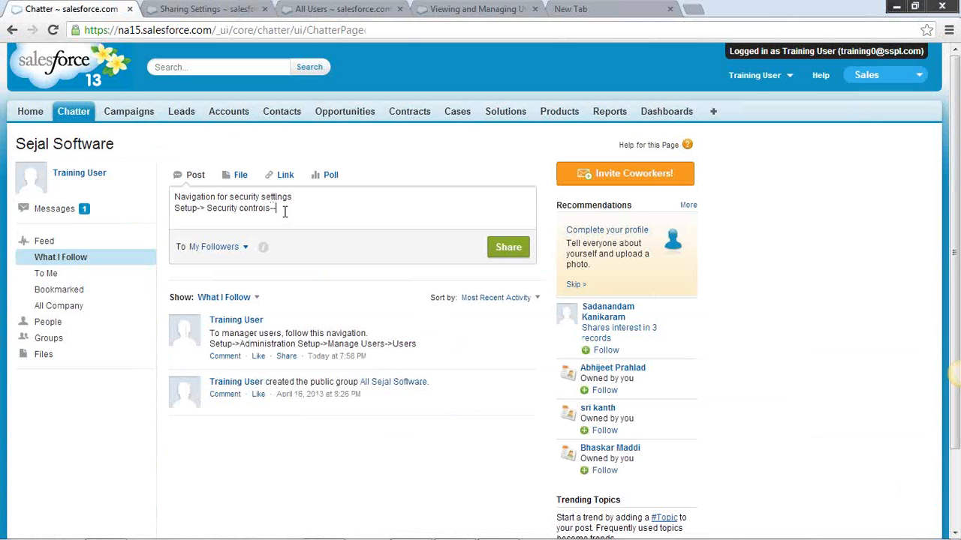
{"action": "key", "text": "ctrl+v"}
{"action": "type", "text": "Company"}
{"action": "key", "text": "BackSpace"}
{"action": "key", "text": "BackSpace"}
{"action": "key", "text": "BackSpace"}
{"action": "key", "text": "BackSpace"}
{"action": "key", "text": "BackSpace"}
{"action": "key", "text": "BackSpace"}
{"action": "key", "text": "BackSpace"}
{"action": "key", "text": "BackSpace"}
Check the Sharing Settings page and append "(org wide defaults)" to the title line of the draft Chatter post
{"action": "left_click", "coordinate": [228, 8]}
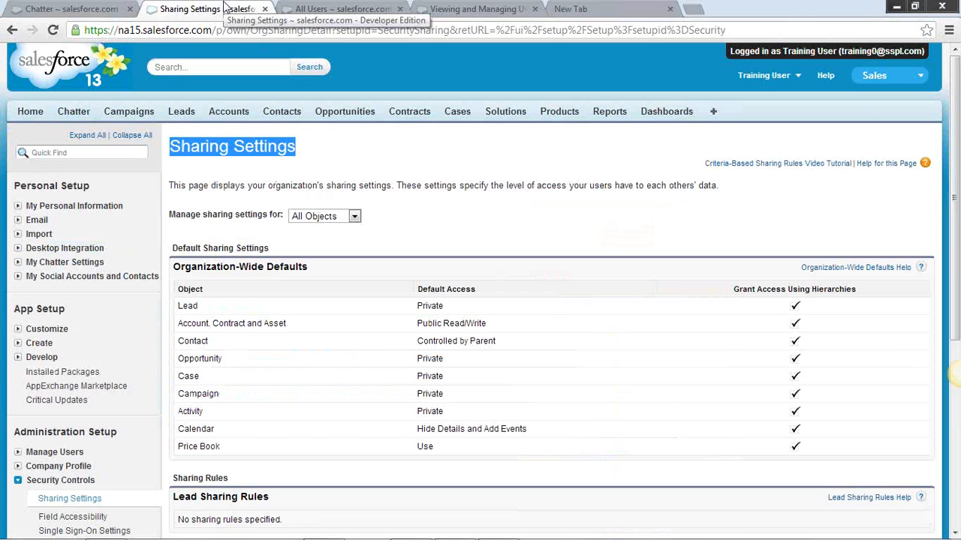
{"action": "left_click", "coordinate": [75, 9]}
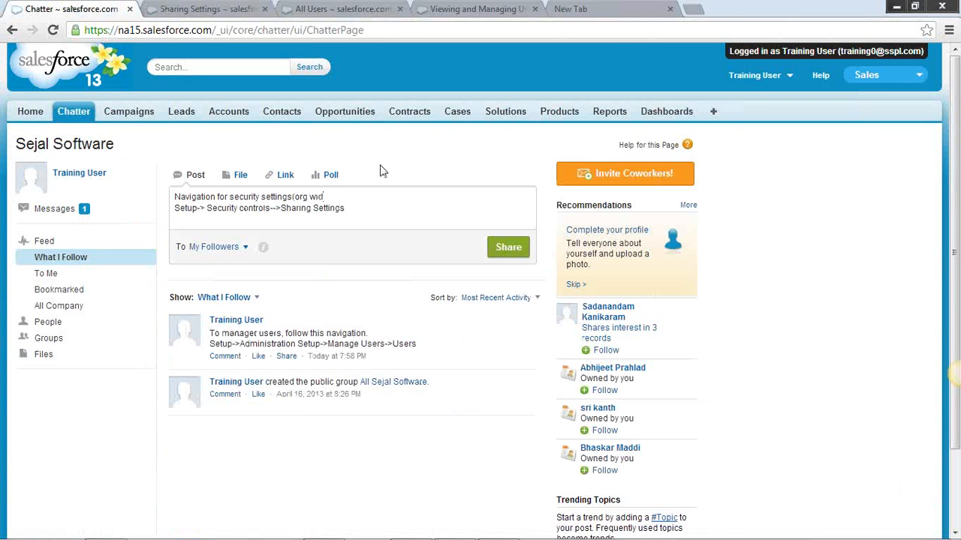
{"action": "type", "text": "e defaults"}
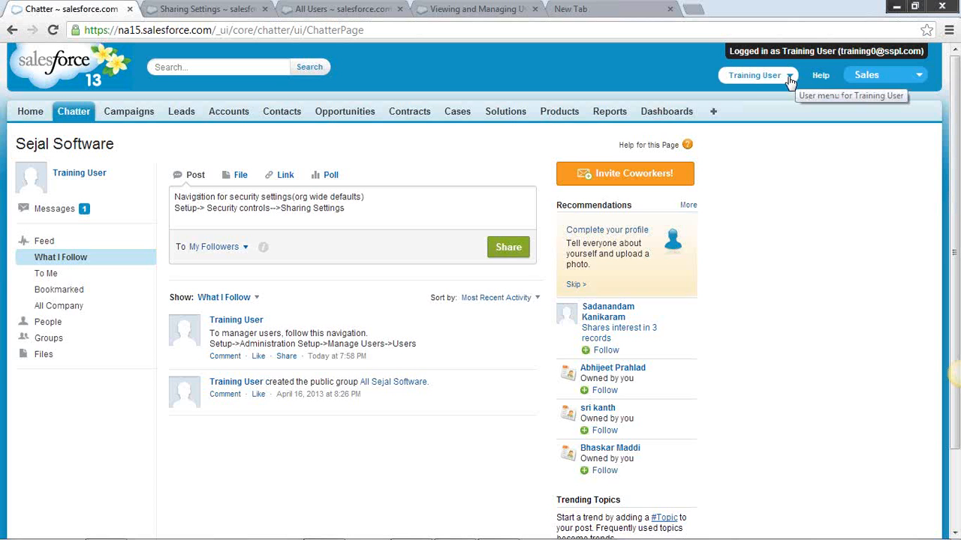
Highlight the Organization-Wide Defaults heading on the Sharing Settings page
{"action": "left_click", "coordinate": [184, 9]}
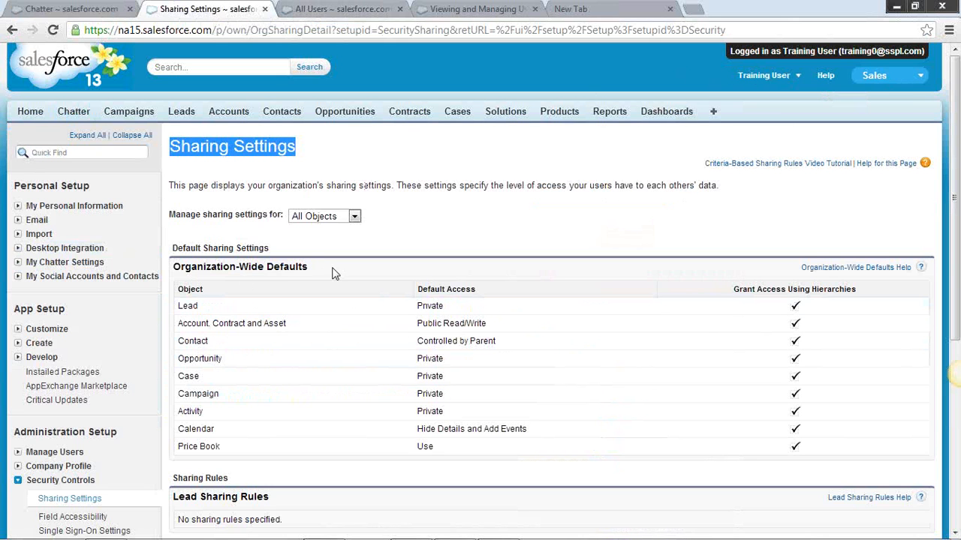
{"action": "left_click_drag", "start_coordinate": [309, 267], "coordinate": [230, 266]}
{"action": "left_click", "coordinate": [411, 212]}
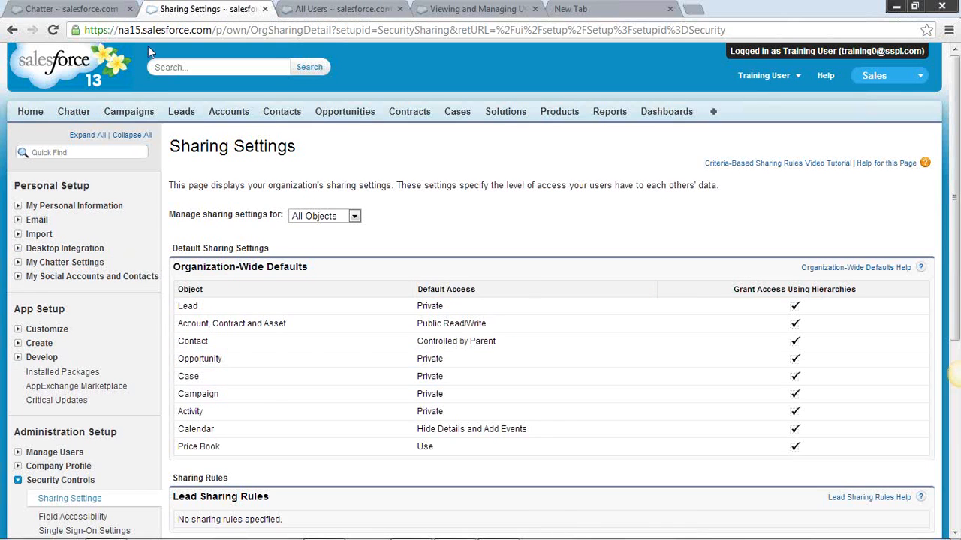
Highlight the path line in the draft Chatter post and view the training user's menu on the Sharing Settings page
{"action": "left_click", "coordinate": [90, 9]}
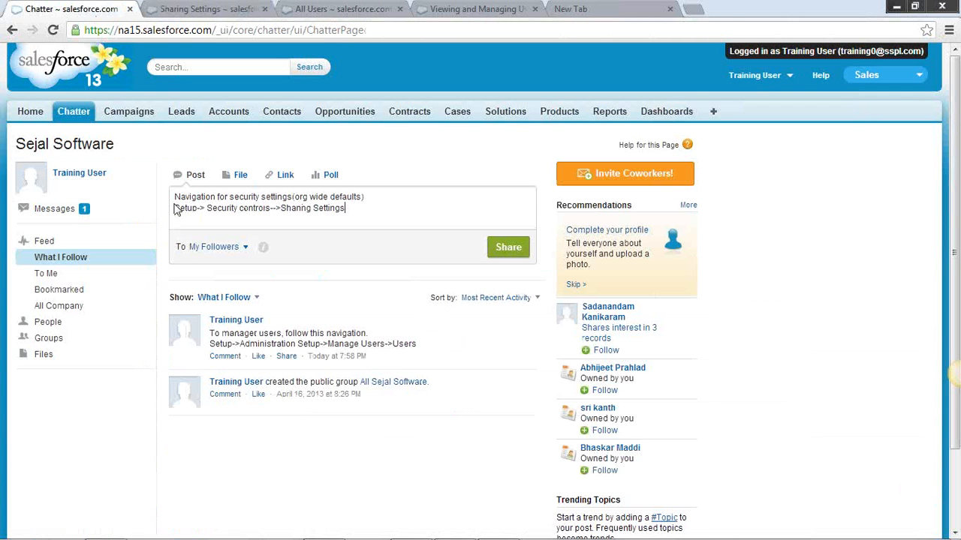
{"action": "left_click_drag", "start_coordinate": [174, 208], "coordinate": [344, 210]}
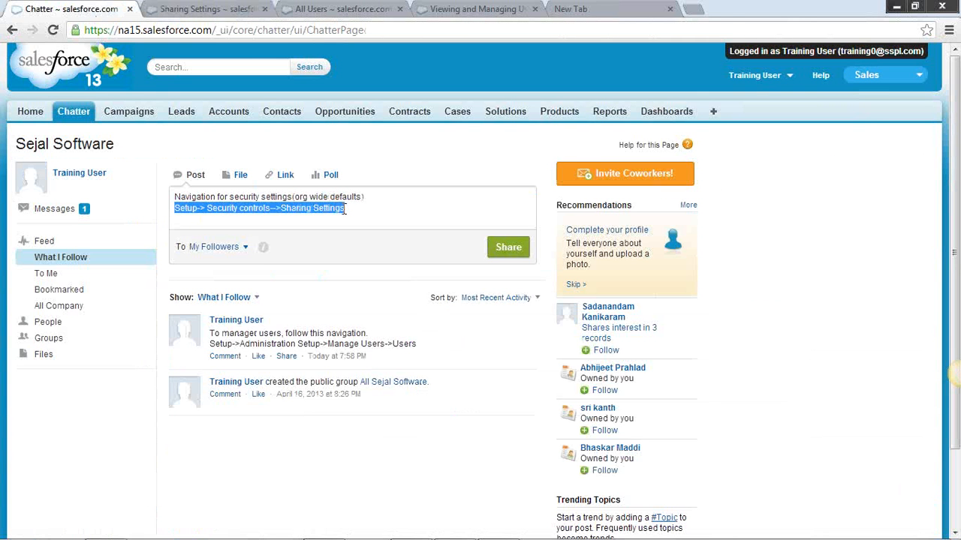
{"action": "left_click", "coordinate": [211, 11]}
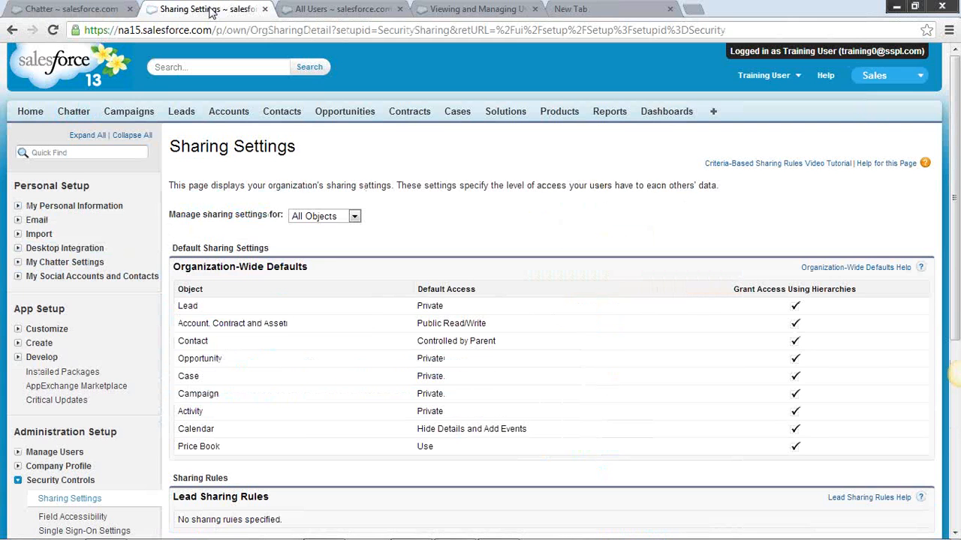
{"action": "left_click", "coordinate": [795, 76]}
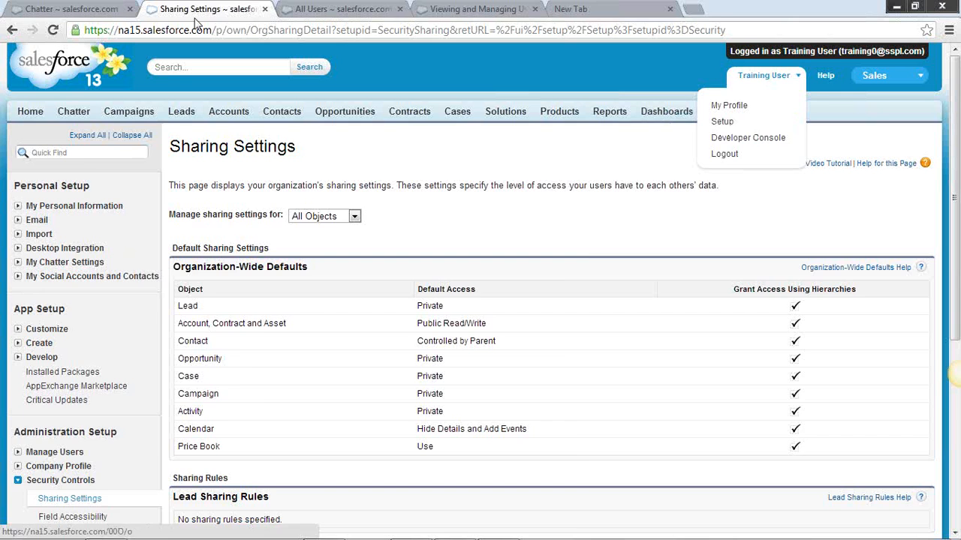
Insert "Your Name-->" before "Setup" in the path of the draft Chatter post
{"action": "left_click", "coordinate": [108, 12]}
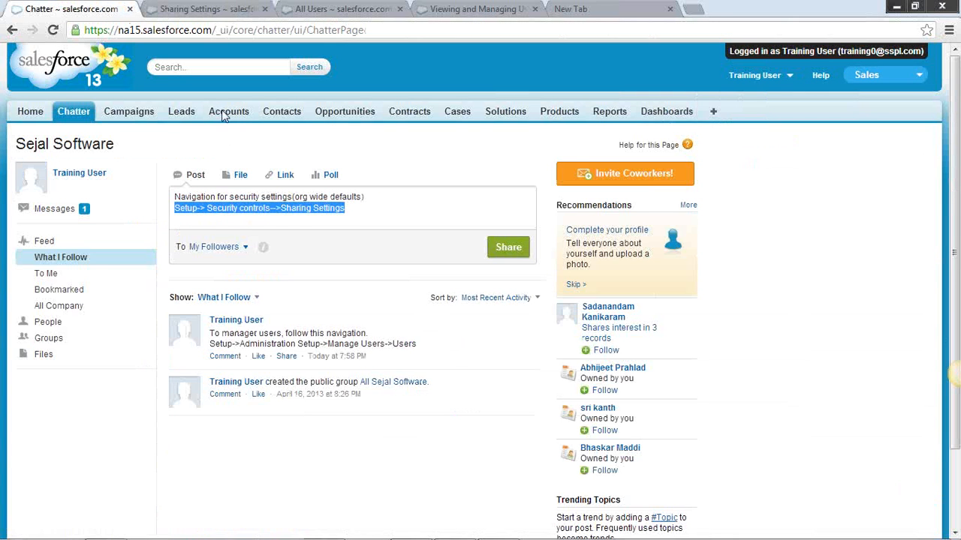
{"action": "left_click", "coordinate": [175, 208]}
{"action": "type", "text": "Your Nam"}
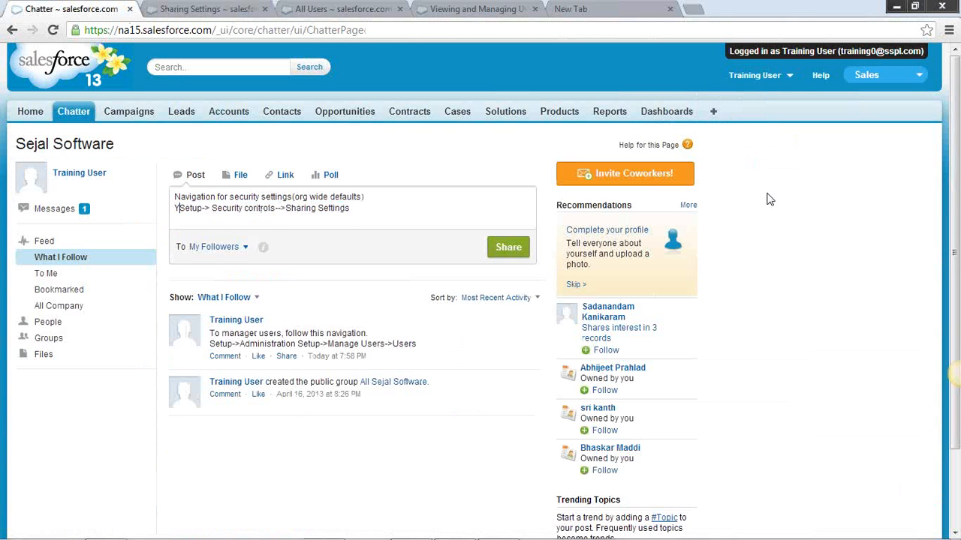
{"action": "type", "text": "e"}
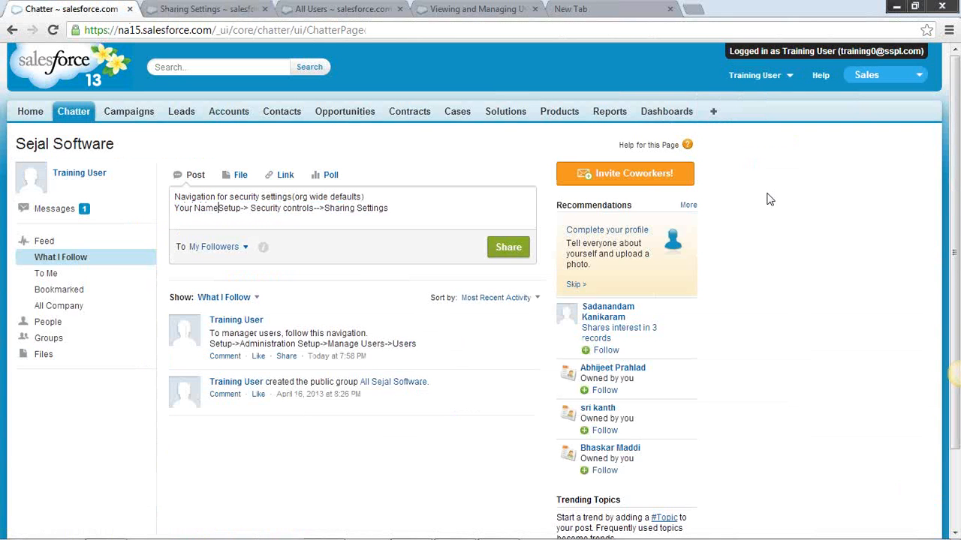
{"action": "type", "text": "-->"}
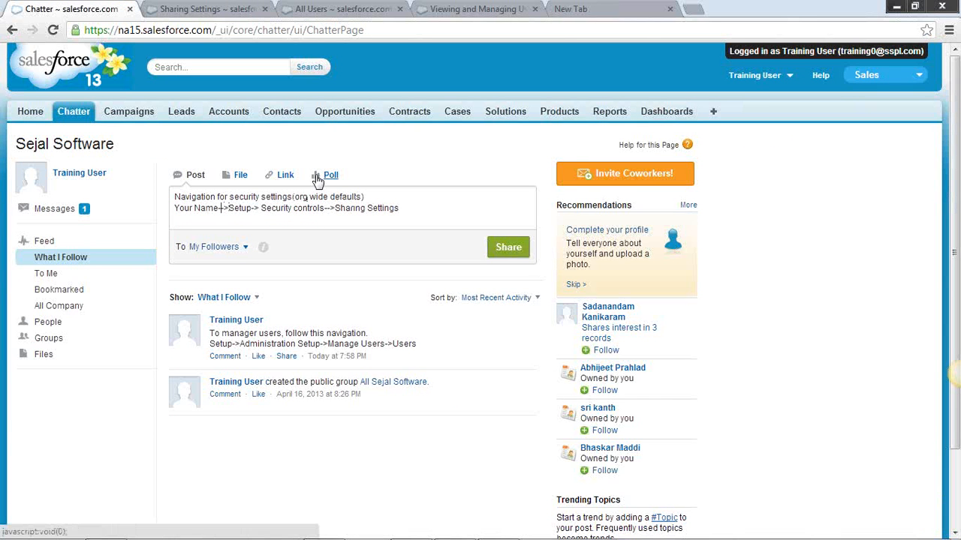
Replace "Your Name" with "Training User" at the start of the path in the draft Chatter post
{"action": "key", "text": "shift+Left"}
{"action": "key", "text": "shift+Left"}
{"action": "key", "text": "shift+Left"}
{"action": "key", "text": "shift+Left"}
{"action": "key", "text": "shift+Left"}
{"action": "key", "text": "shift+Left"}
{"action": "key", "text": "shift+Left"}
{"action": "key", "text": "shift+Left"}
{"action": "key", "text": "shift+Left"}
{"action": "type", "text": "Train"}
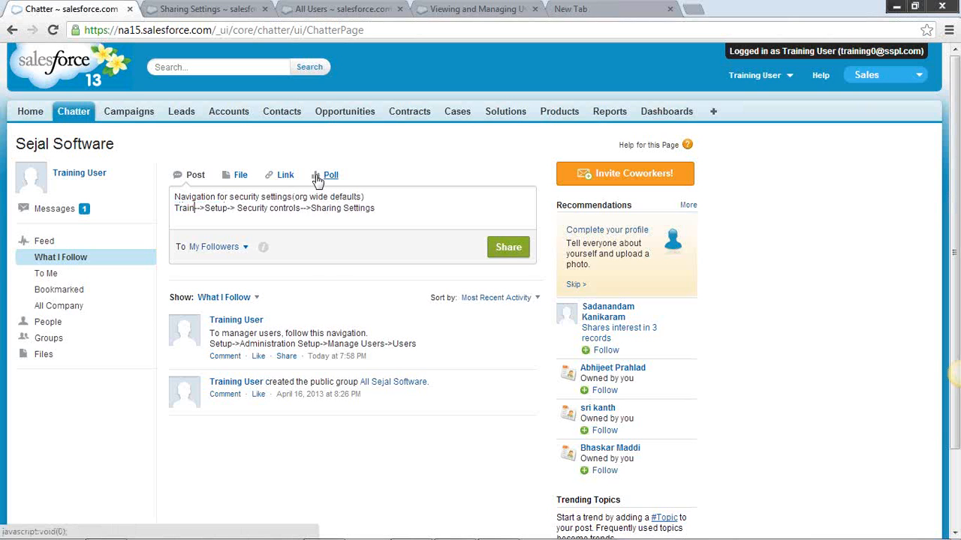
{"action": "key", "text": "BackSpace"}
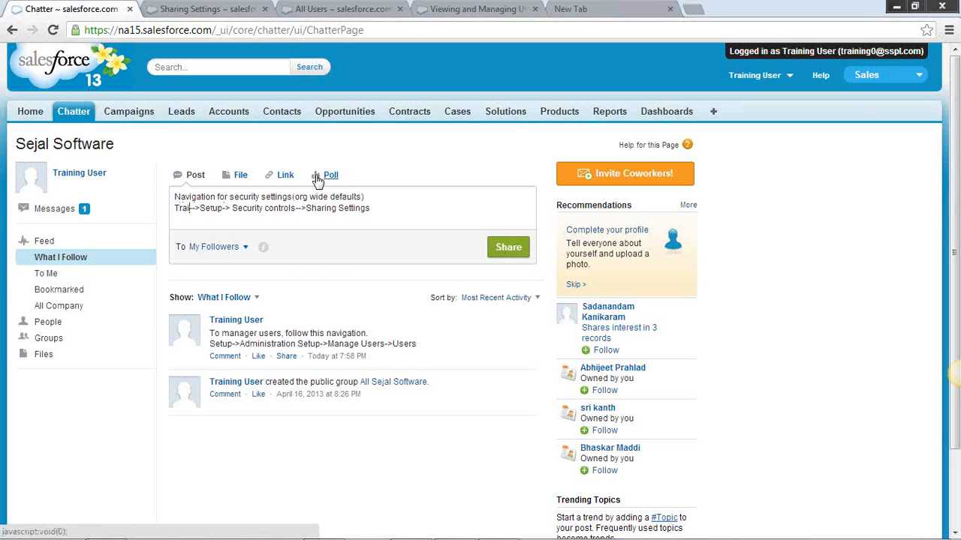
{"action": "type", "text": "ning User"}
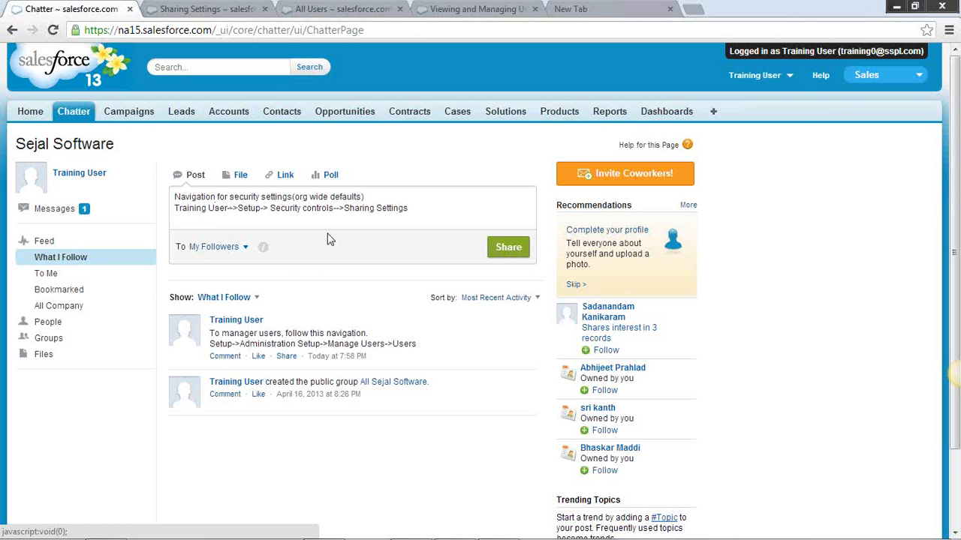
Open Setup for the training user and compare it with the path in the draft Chatter post
{"action": "left_click", "coordinate": [211, 9]}
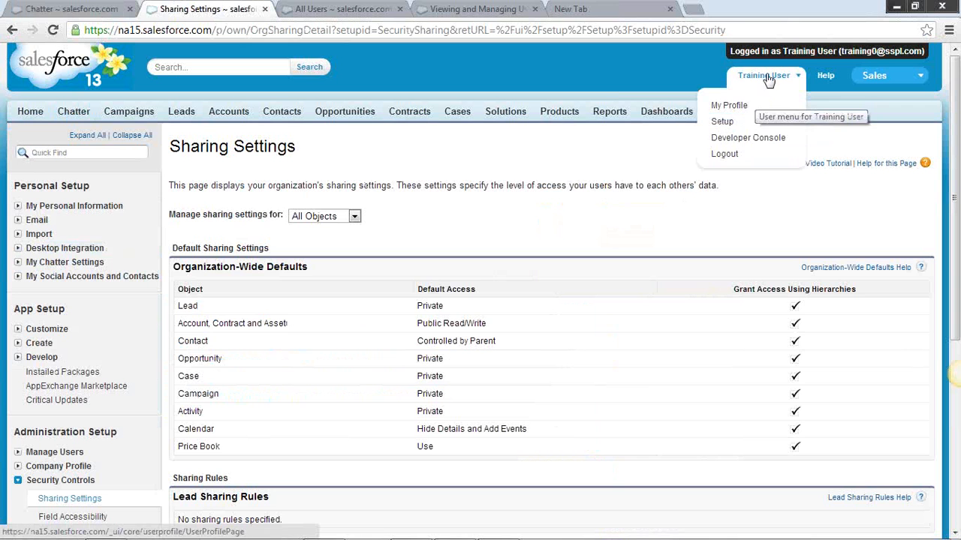
{"action": "left_click", "coordinate": [724, 123]}
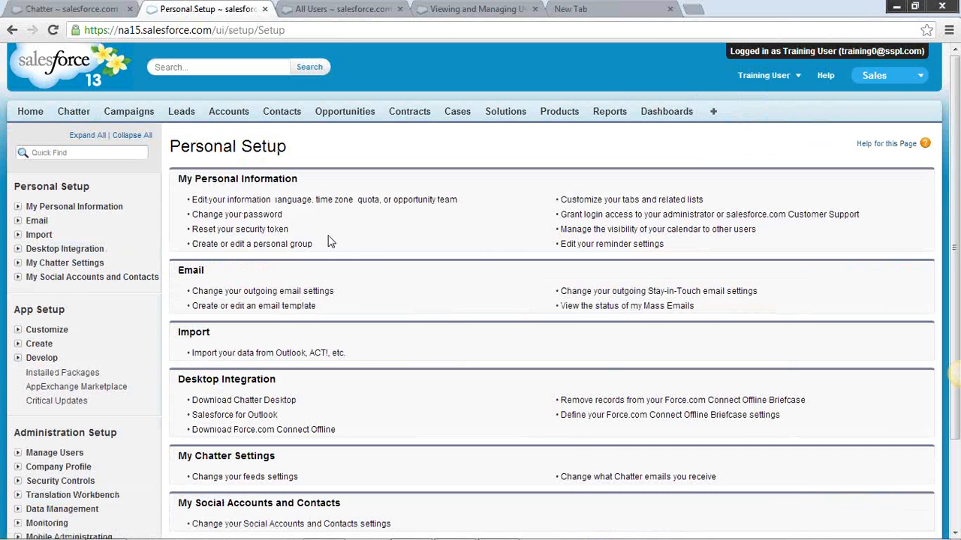
{"action": "left_click", "coordinate": [91, 12]}
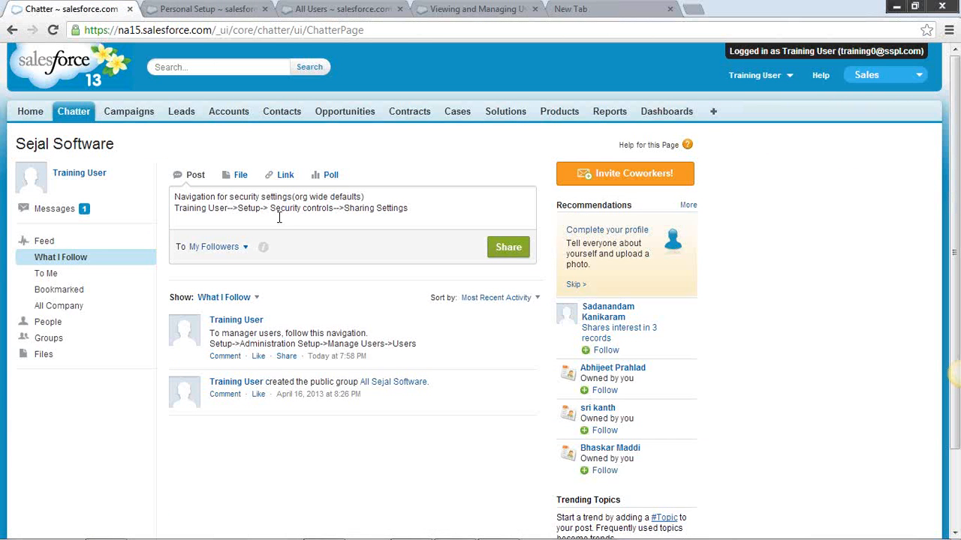
{"action": "left_click", "coordinate": [184, 11]}
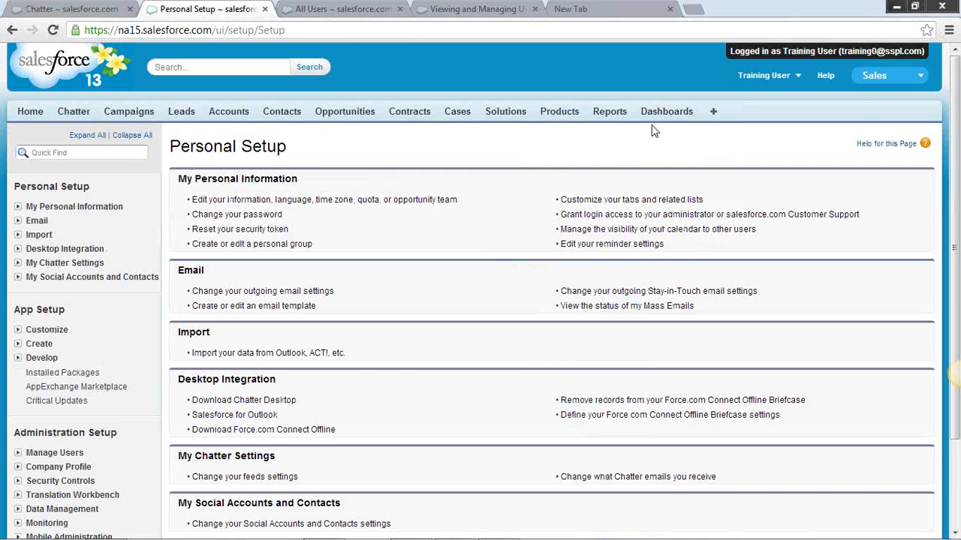
Expand Security Controls to locate Sharing Settings, and highlight the Administration Setup heading above it
{"action": "scroll", "coordinate": [114, 304], "scroll_direction": "down", "scroll_amount": 1}
{"action": "scroll", "coordinate": [114, 303], "scroll_direction": "down", "scroll_amount": 1}
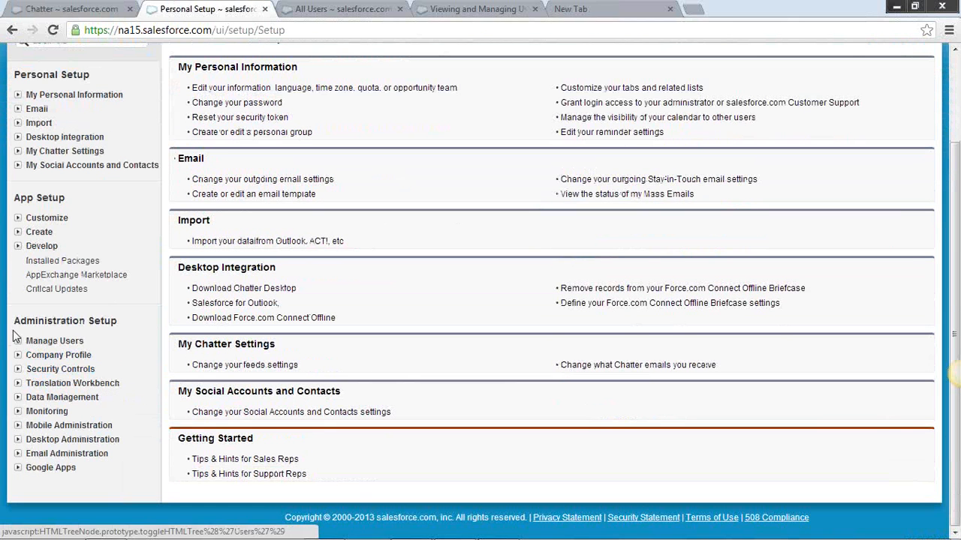
{"action": "left_click", "coordinate": [18, 369]}
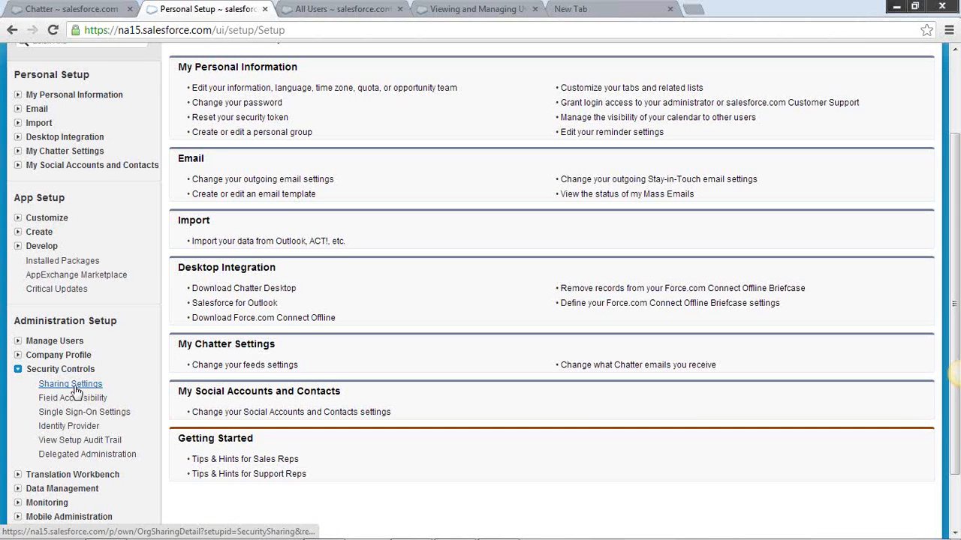
{"action": "left_click", "coordinate": [103, 11]}
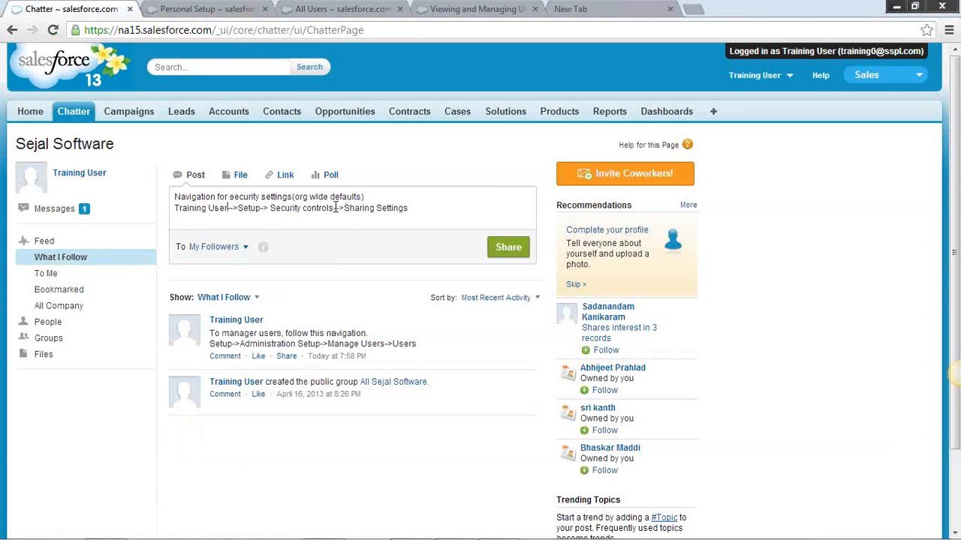
{"action": "left_click", "coordinate": [182, 11]}
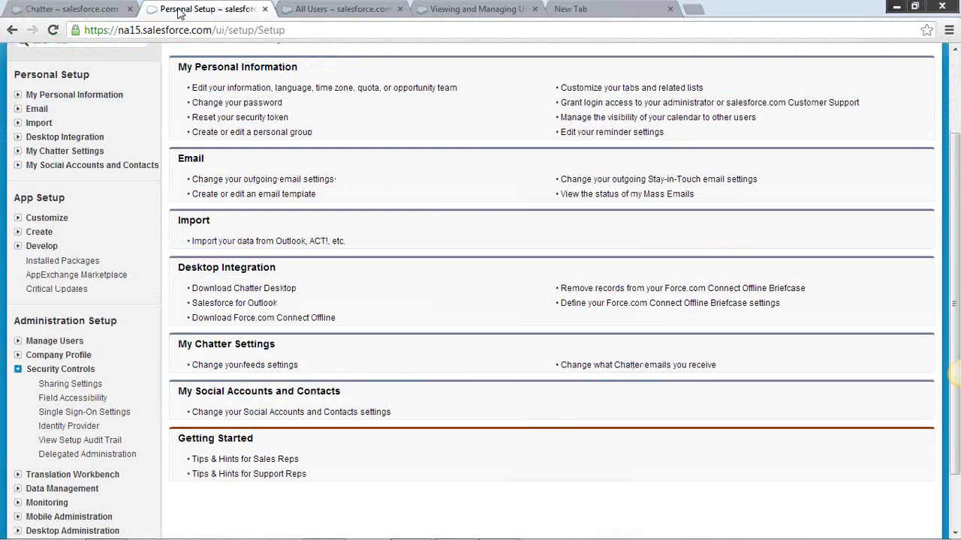
{"action": "left_click_drag", "start_coordinate": [122, 328], "coordinate": [13, 321]}
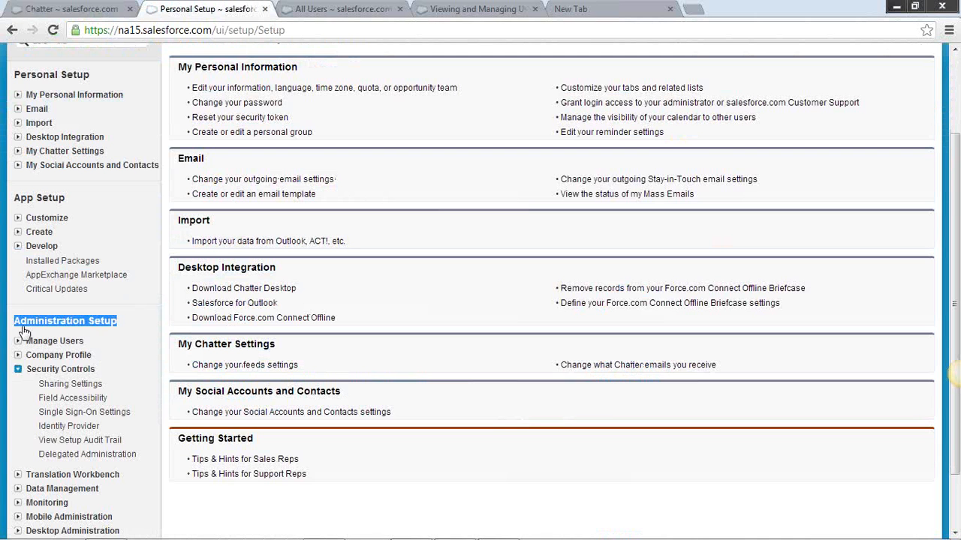
{"action": "left_click", "coordinate": [79, 11]}
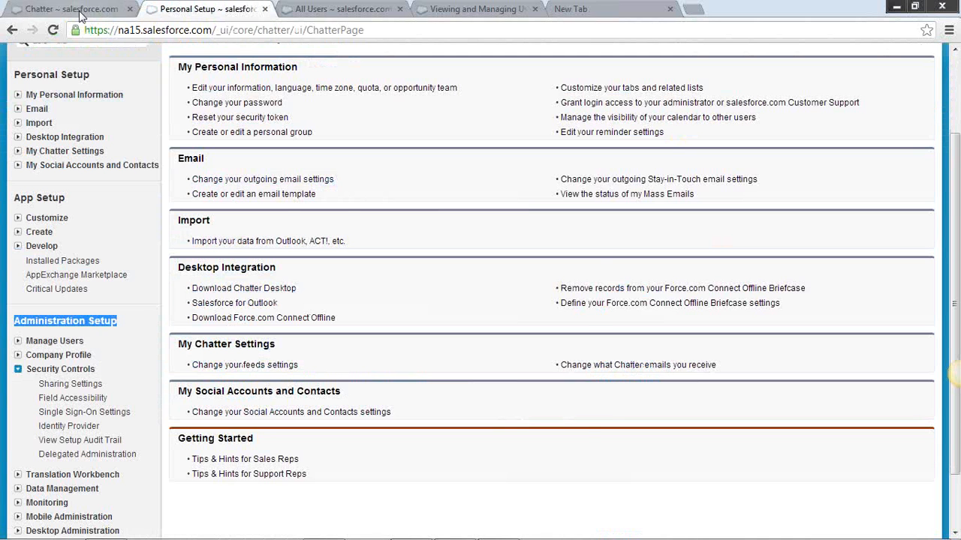
Move "Security controls-->Sharing Settings" onto a separate line in the draft Chatter post, with three blank lines after "Training User-->Setup->"
{"action": "left_click", "coordinate": [268, 209]}
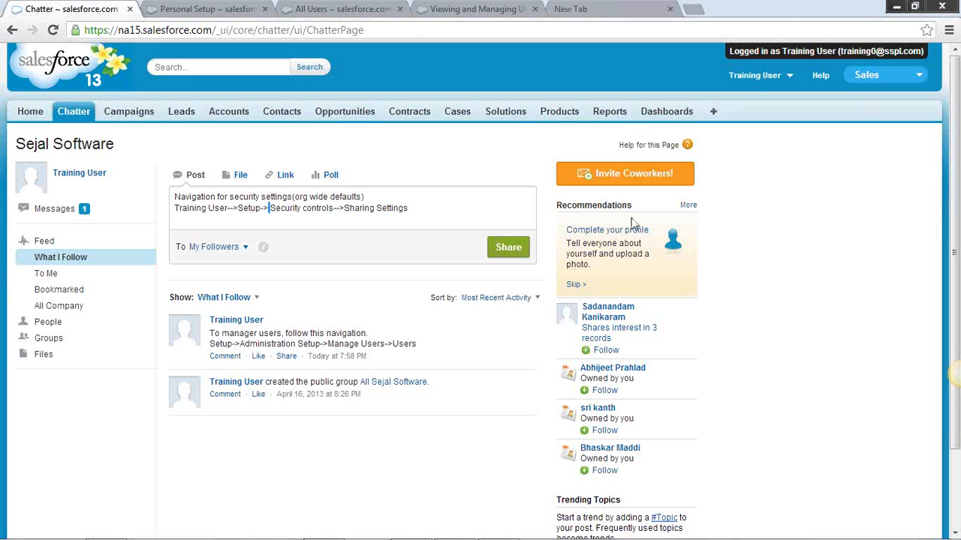
{"action": "key", "text": "Return"}
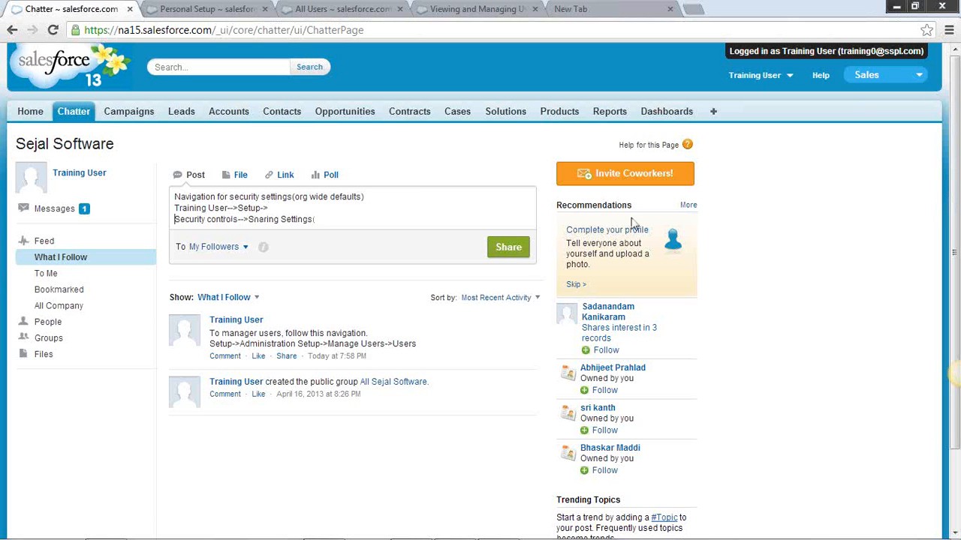
{"action": "key", "text": "Return"}
{"action": "key", "text": "Return"}
{"action": "key", "text": "Return"}
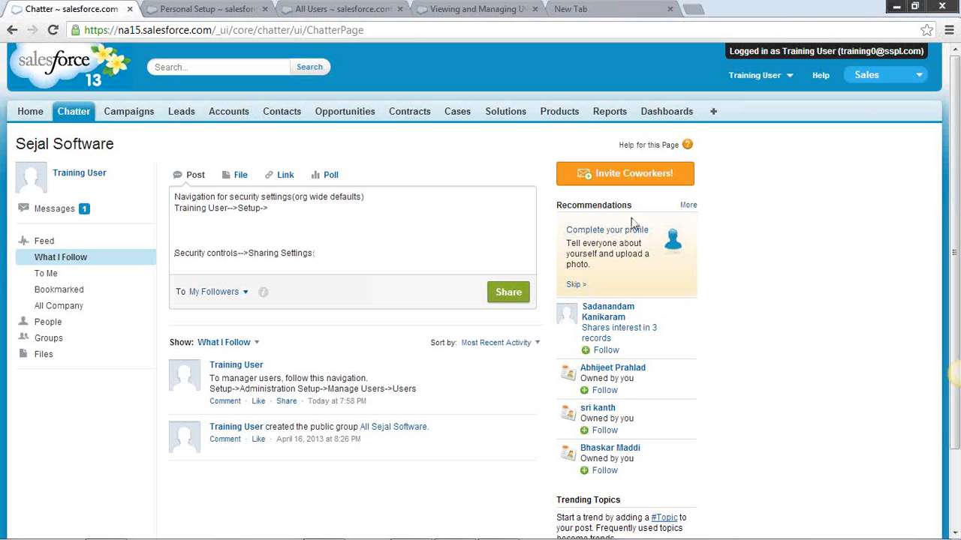
Add the line "Under Administration Setup" between the Setup and Security controls lines of the draft Chatter post
{"action": "key", "text": "Up"}
{"action": "key", "text": "Up"}
{"action": "type", "text": "Under Administration Setup"}
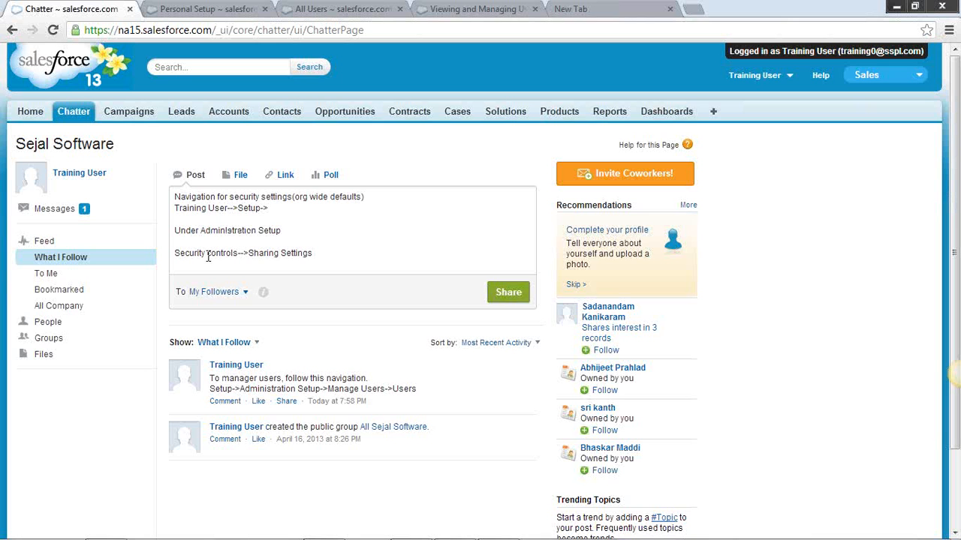
{"action": "type", "text": ". navo"}
Append "navigate to" to the "Under Administration Setup" line of the draft Chatter post
{"action": "key", "text": "BackSpace"}
{"action": "key", "text": "BackSpace"}
{"action": "key", "text": "BackSpace"}
{"action": "type", "text": "iagete"}
{"action": "key", "text": "BackSpace"}
{"action": "key", "text": "BackSpace"}
{"action": "type", "text": "igate to"}
Check the Personal Setup page once more and share the security settings navigation post with My Followers
{"action": "left_click", "coordinate": [318, 253]}
{"action": "left_click", "coordinate": [219, 9]}
{"action": "left_click", "coordinate": [81, 11]}
{"action": "left_click", "coordinate": [507, 292]}
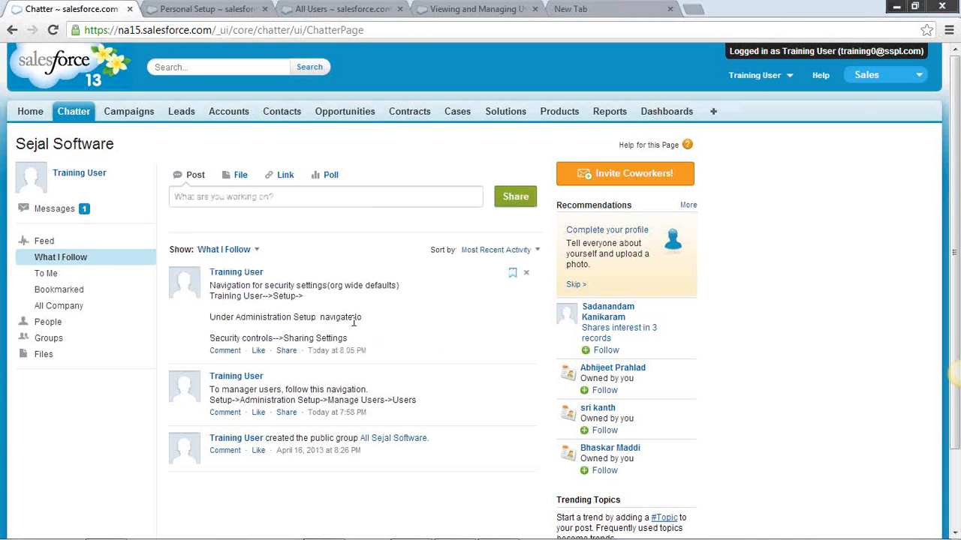
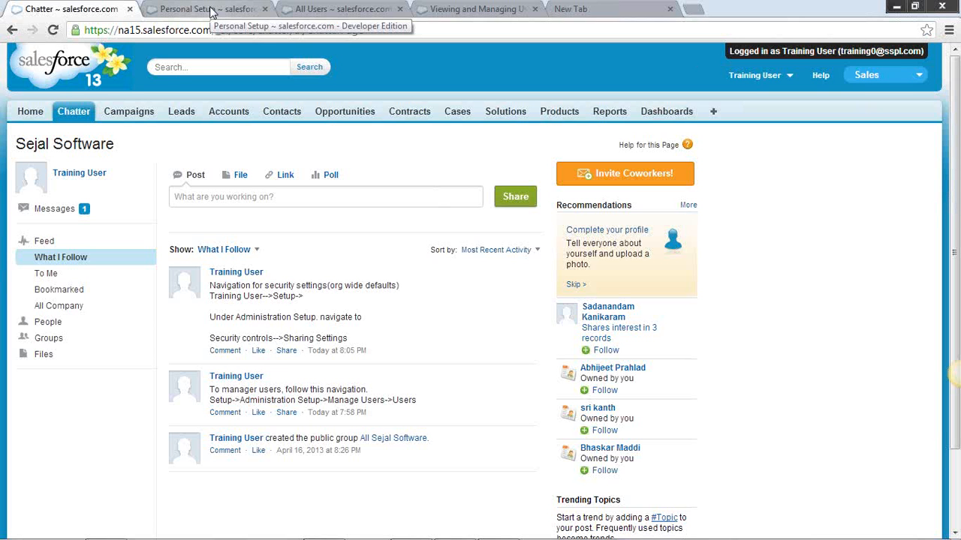
Start a new Chatter post containing "set up -> Administrative Set up ->"
{"action": "left_click", "coordinate": [233, 194]}
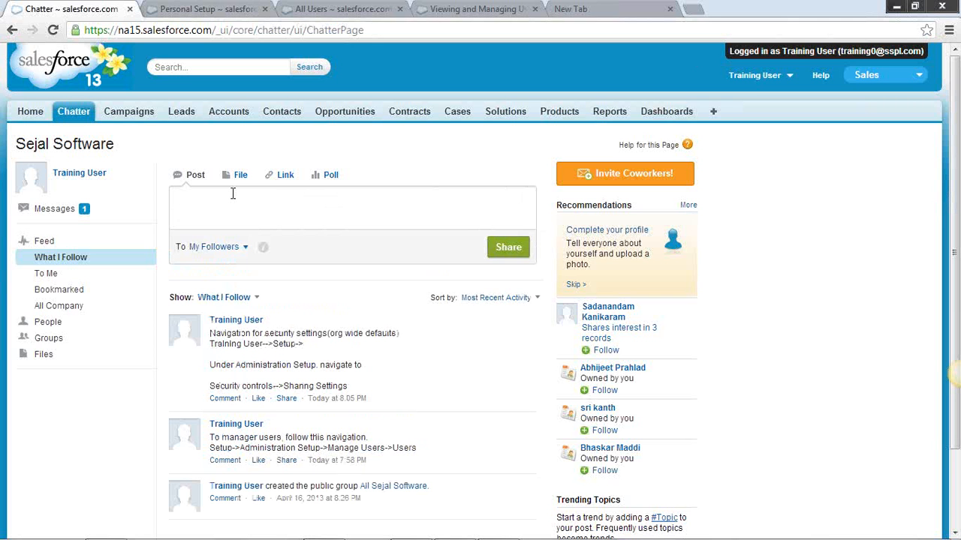
{"action": "type", "text": "set up"}
{"action": "type", "text": " -> Adminis"}
{"action": "type", "text": "trat"}
{"action": "type", "text": "ive Sel u"}
{"action": "type", "text": "p-->"}
Check the Manage Users entries under Administration Setup and reopen the Setup page from the Training User menu
{"action": "left_click", "coordinate": [212, 9]}
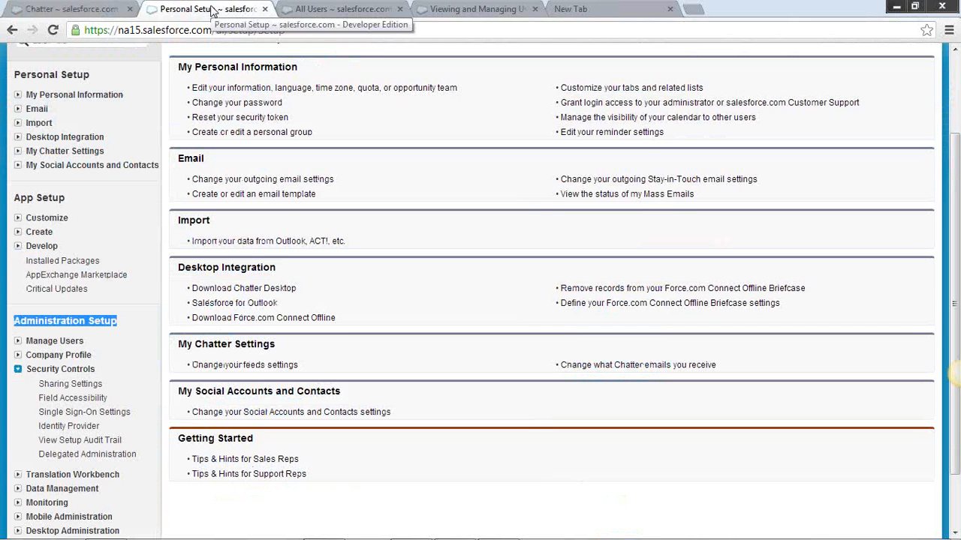
{"action": "left_click", "coordinate": [18, 342]}
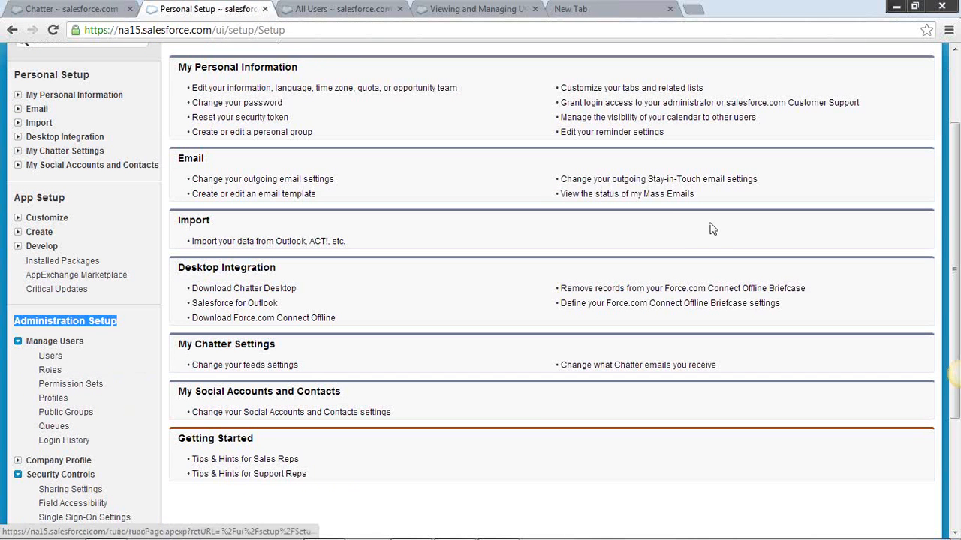
{"action": "scroll", "coordinate": [954, 182], "scroll_direction": "up", "scroll_amount": 2}
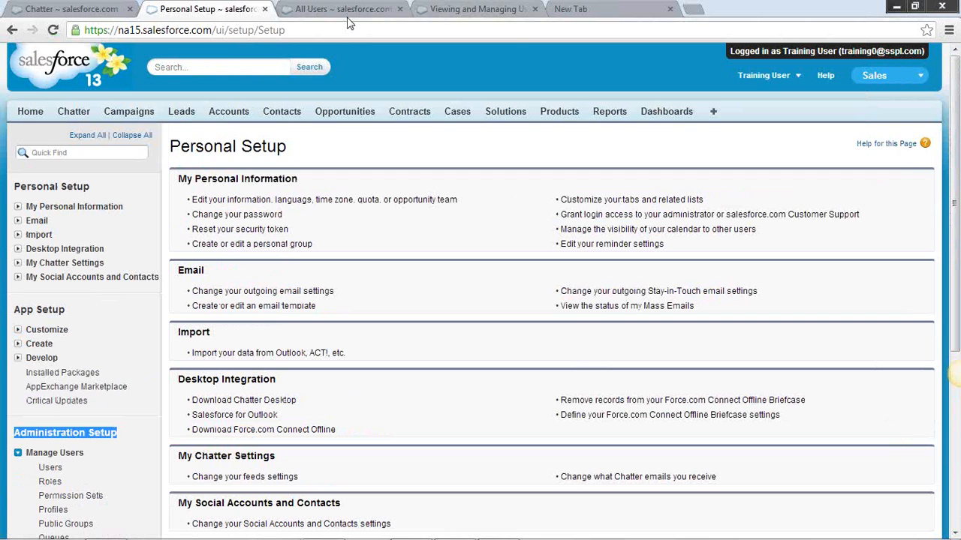
{"action": "left_click", "coordinate": [787, 77]}
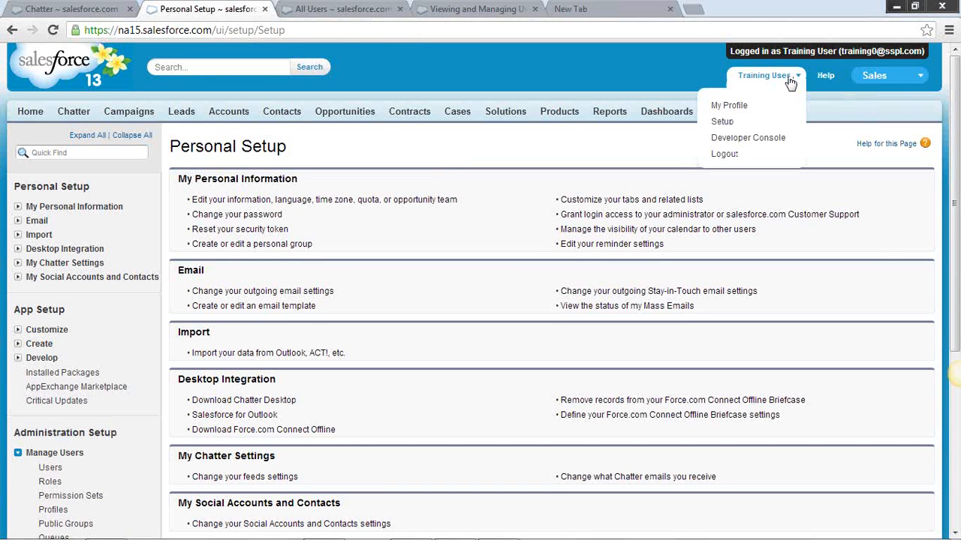
{"action": "left_click", "coordinate": [726, 123]}
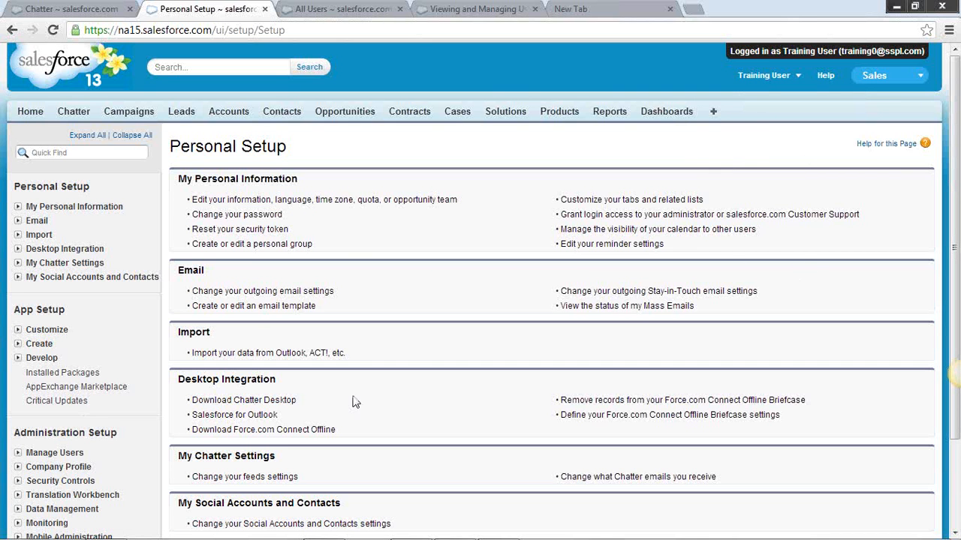
Expand My Personal Information under Personal Setup and open Grant Login Access
{"action": "left_click_drag", "start_coordinate": [953, 240], "coordinate": [953, 289]}
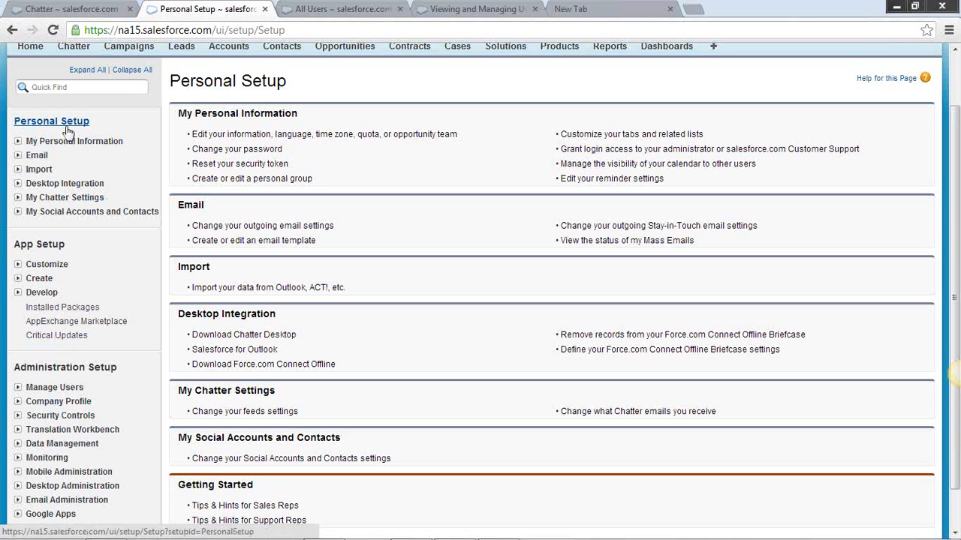
{"action": "left_click", "coordinate": [18, 142]}
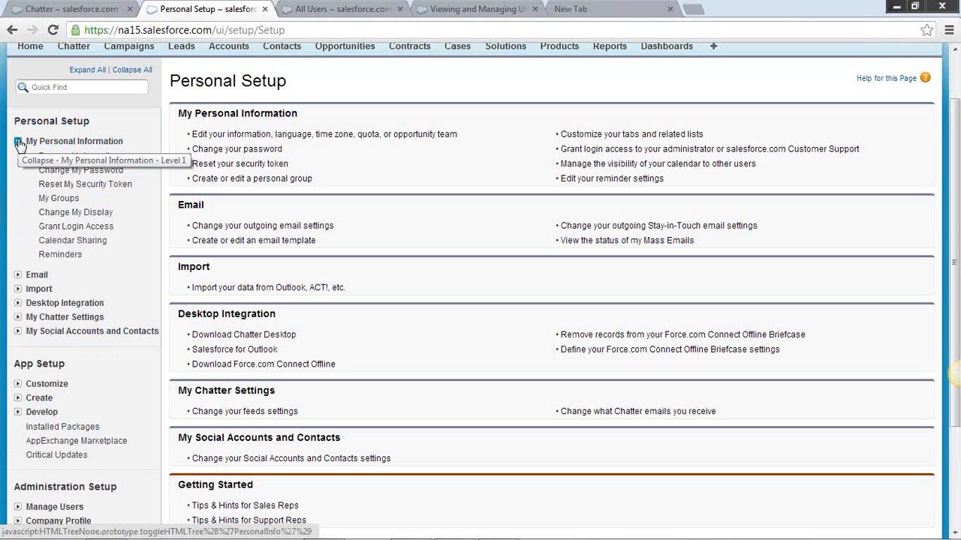
{"action": "left_click", "coordinate": [105, 227]}
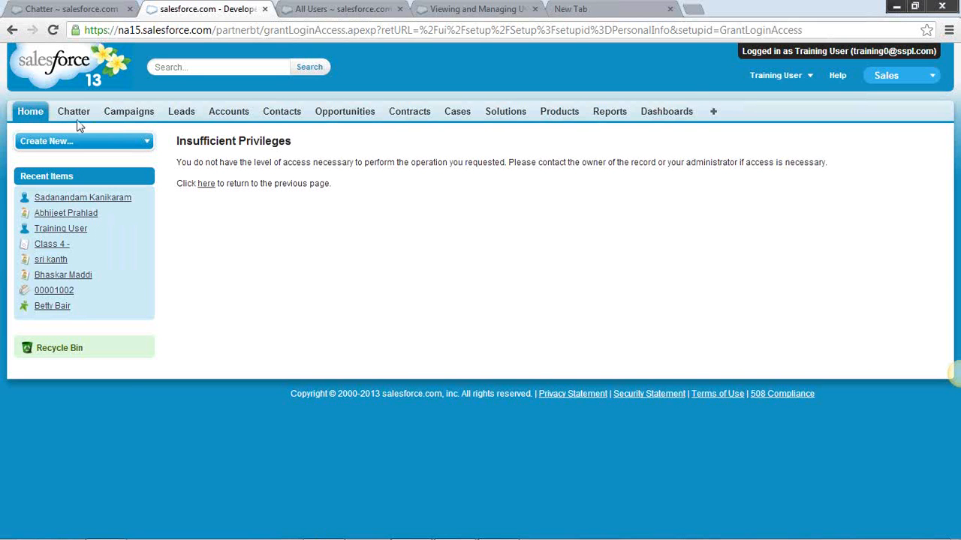
Reopen Setup and try Grant Login Access under My Personal Information again
{"action": "left_click", "coordinate": [809, 78]}
{"action": "left_click", "coordinate": [732, 122]}
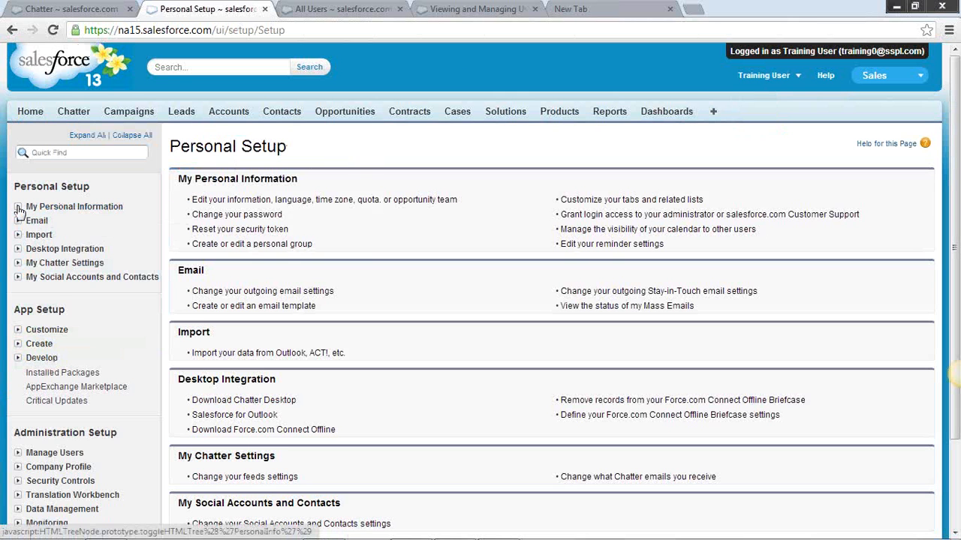
{"action": "left_click", "coordinate": [17, 207]}
{"action": "left_click", "coordinate": [96, 293]}
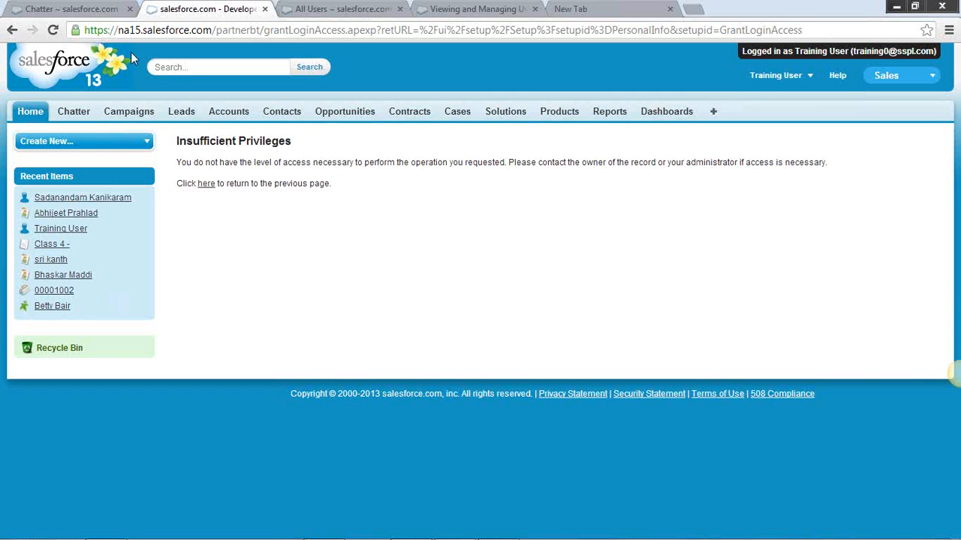
Return to the Chatter page and review the shared security settings navigation post as a reference
{"action": "left_click", "coordinate": [88, 14]}
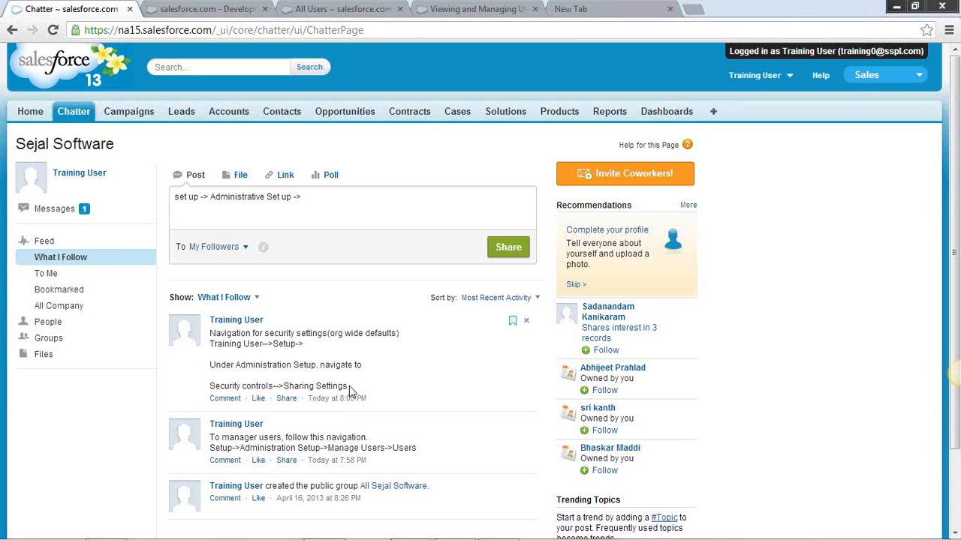
{"action": "left_click_drag", "start_coordinate": [349, 388], "coordinate": [213, 334]}
{"action": "left_click_drag", "start_coordinate": [309, 346], "coordinate": [215, 332]}
{"action": "left_click", "coordinate": [238, 311]}
{"action": "left_click", "coordinate": [313, 340]}
{"action": "left_click", "coordinate": [244, 340]}
Replace "Administrative" with "Personnel" in the draft Chatter post, using the spelling suggestion
{"action": "left_click_drag", "start_coordinate": [308, 197], "coordinate": [117, 207]}
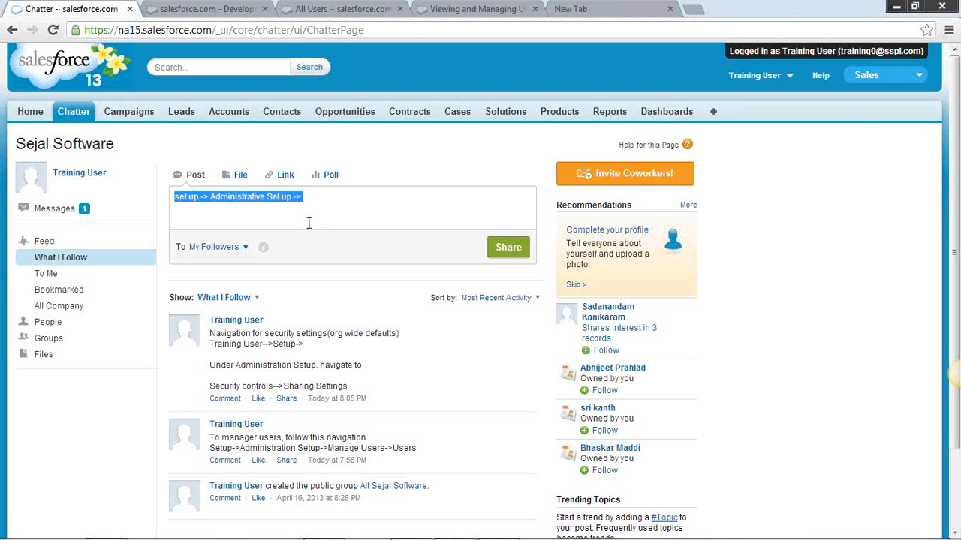
{"action": "left_click", "coordinate": [325, 198]}
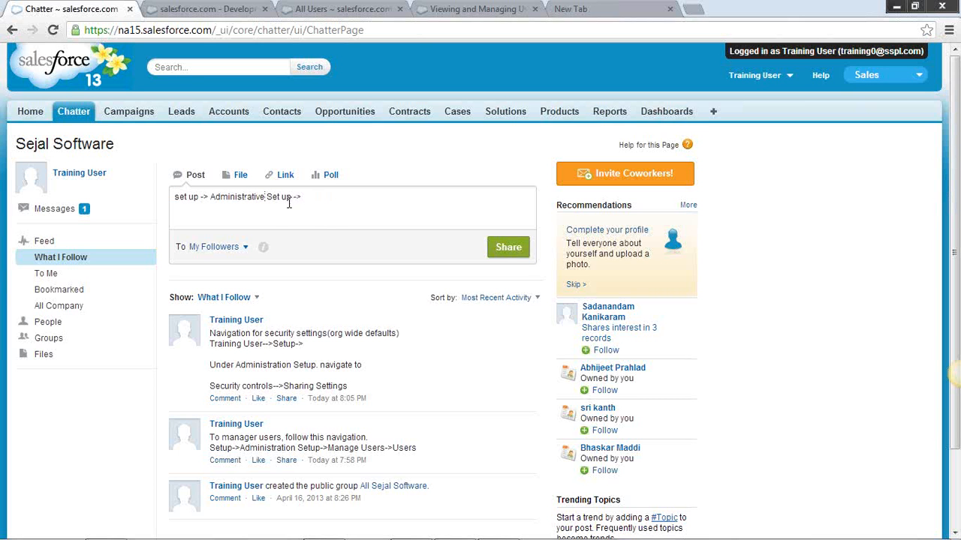
{"action": "key", "text": "BackSpace"}
{"action": "key", "text": "BackSpace"}
{"action": "key", "text": "BackSpace"}
{"action": "key", "text": "BackSpace"}
{"action": "key", "text": "BackSpace"}
{"action": "key", "text": "BackSpace"}
{"action": "key", "text": "BackSpace"}
{"action": "key", "text": "BackSpace"}
{"action": "key", "text": "BackSpace"}
{"action": "key", "text": "BackSpace"}
{"action": "key", "text": "BackSpace"}
{"action": "key", "text": "BackSpace"}
{"action": "key", "text": "BackSpace"}
{"action": "key", "text": "BackSpace"}
{"action": "type", "text": "Personel"}
{"action": "left_click", "coordinate": [304, 199]}
{"action": "right_click", "coordinate": [234, 199]}
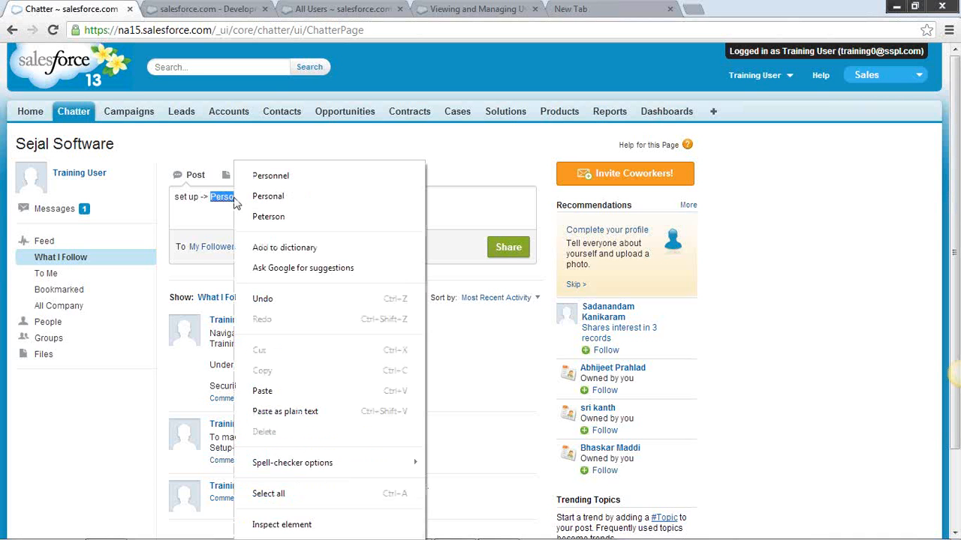
{"action": "left_click", "coordinate": [264, 176]}
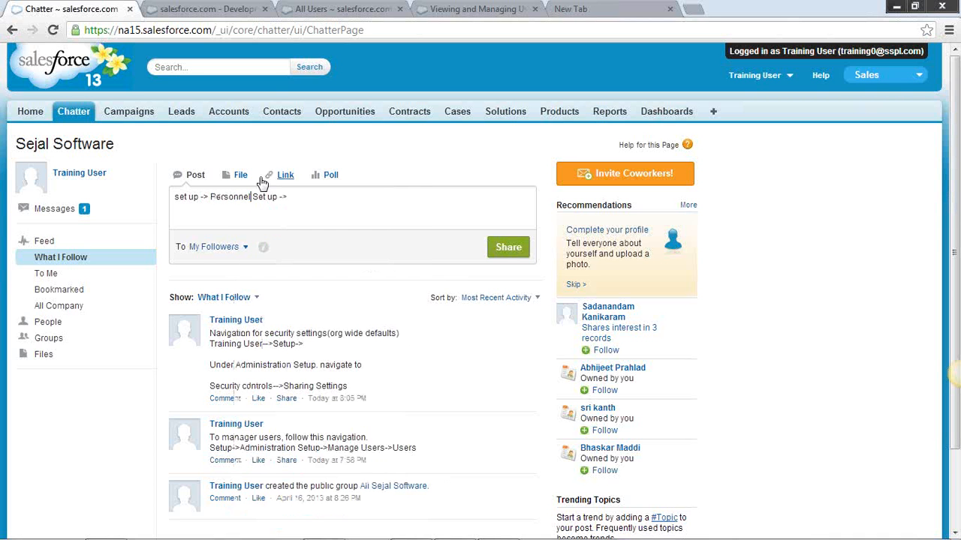
Expand My Personal Information in the setup tree of the All Users page to check its entries
{"action": "left_click", "coordinate": [209, 10]}
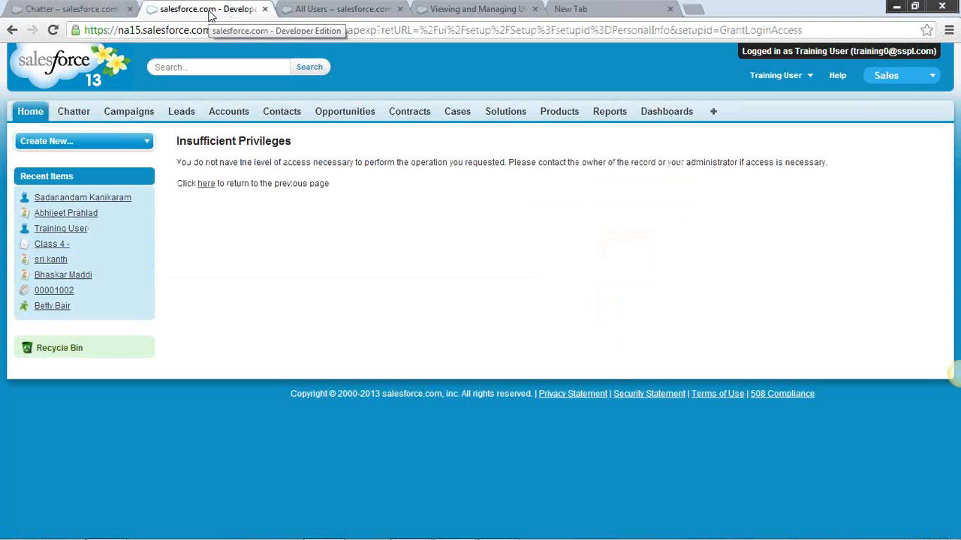
{"action": "left_click", "coordinate": [317, 10]}
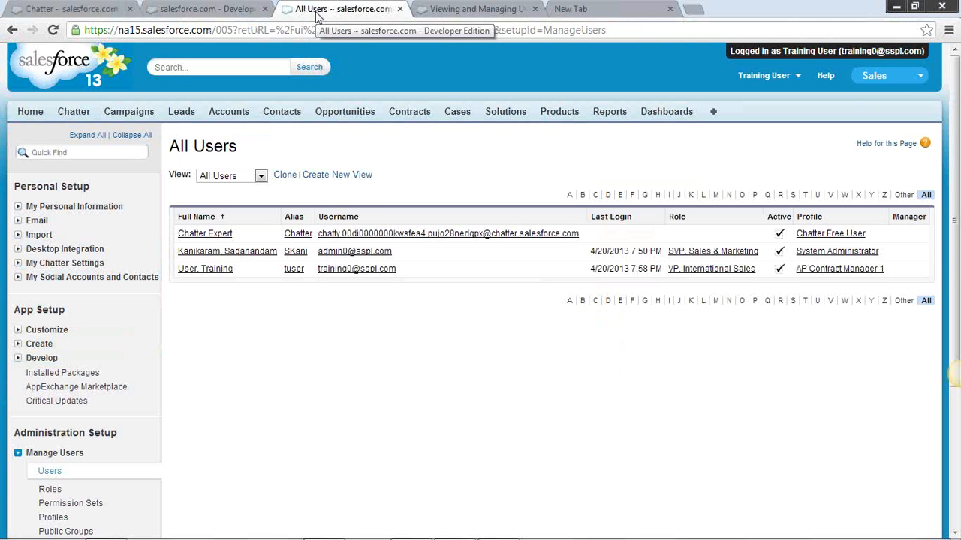
{"action": "left_click", "coordinate": [18, 210]}
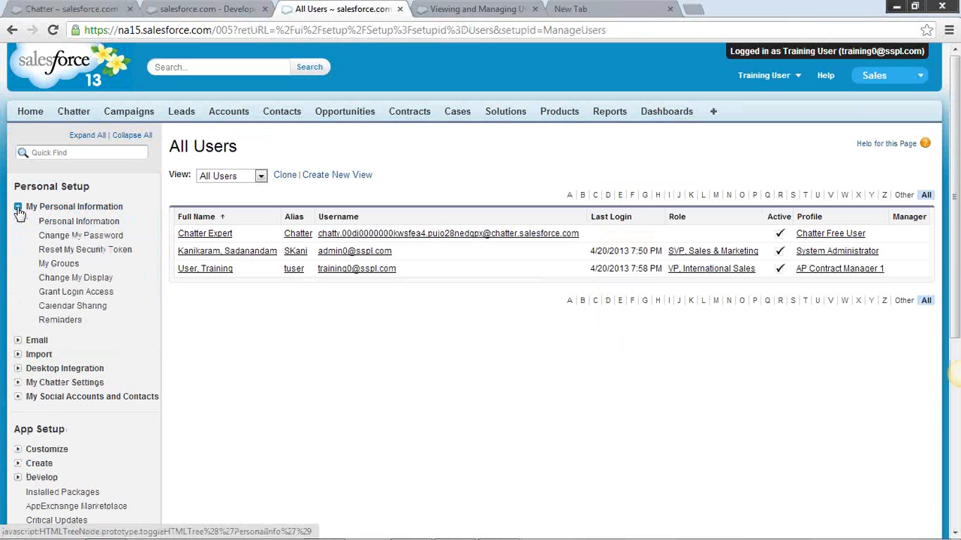
Append "My information ->" to the navigation path in the draft Chatter post
{"action": "left_click", "coordinate": [94, 10]}
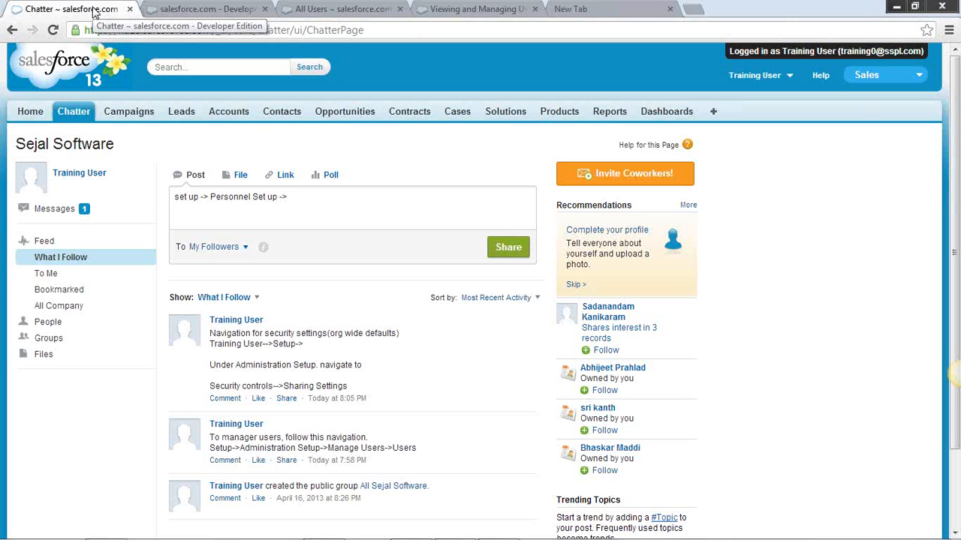
{"action": "left_click", "coordinate": [294, 195]}
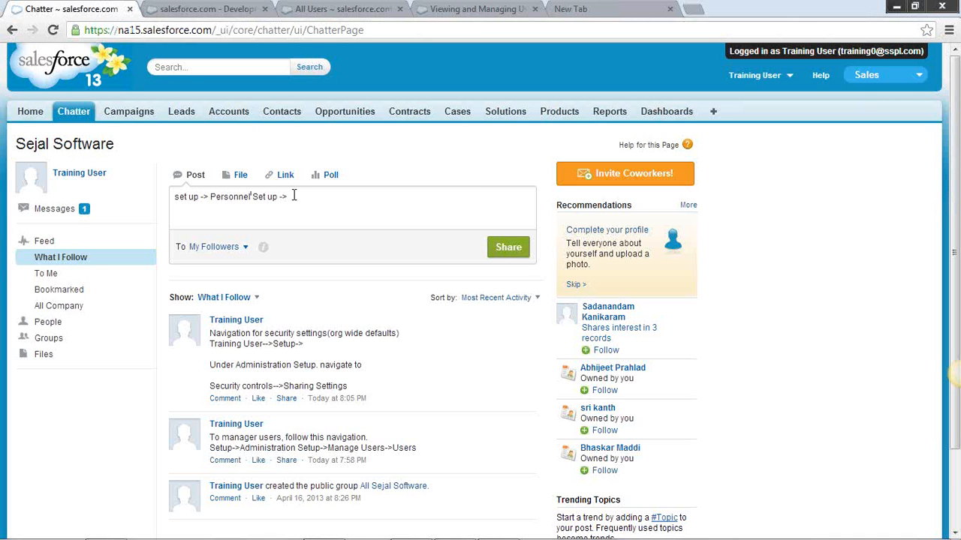
{"action": "type", "text": "My information ->"}
Check the section name in the All Users setup tree and insert "personal" between "My" and "information" in the draft post
{"action": "left_click", "coordinate": [357, 9]}
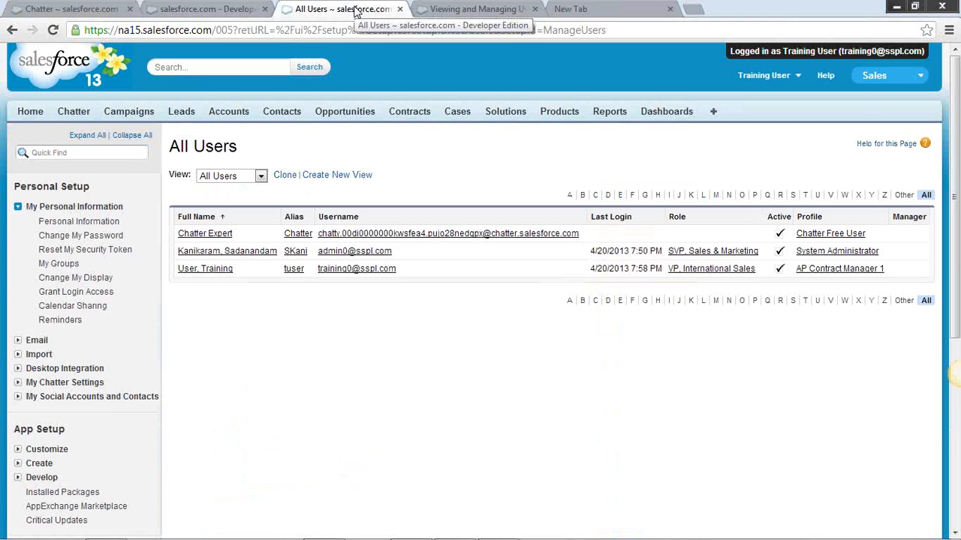
{"action": "left_click", "coordinate": [59, 9]}
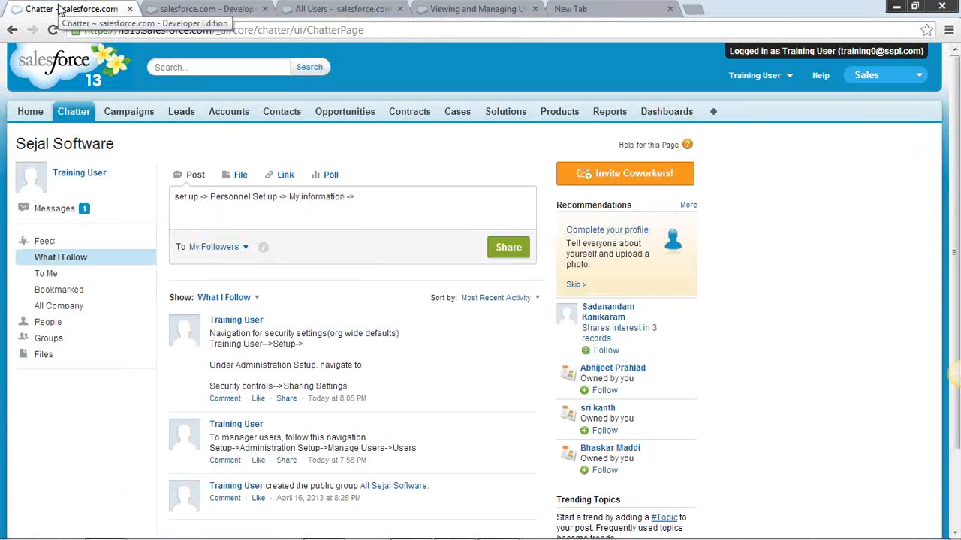
{"action": "left_click", "coordinate": [300, 196]}
{"action": "type", "text": "Personal"}
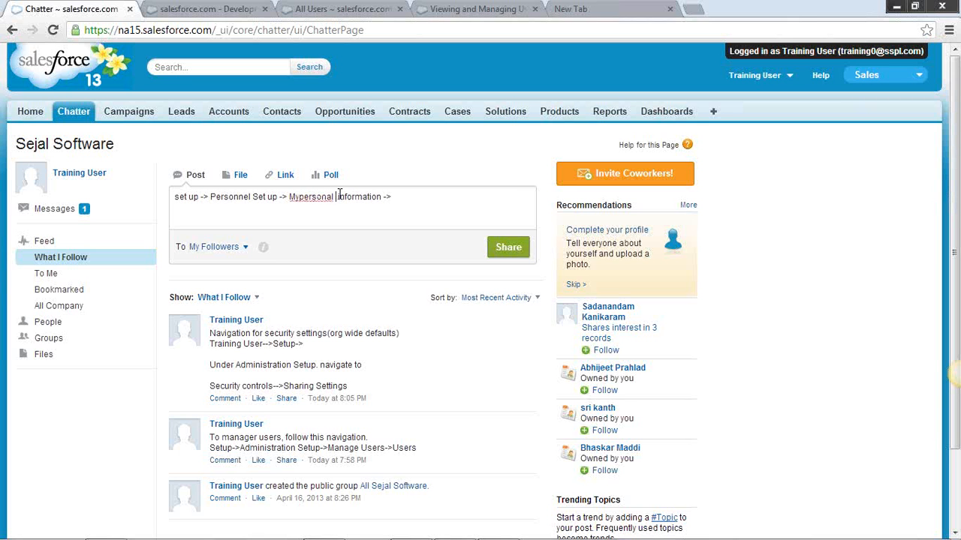
Append "Grant Login Access" to the end of the draft Chatter post
{"action": "left_click", "coordinate": [413, 195]}
{"action": "type", "text": "Grant Login Access"}
Open Grant Login Access from the All Users page's setup tree, and return to the draft Chatter post
{"action": "left_click", "coordinate": [381, 9]}
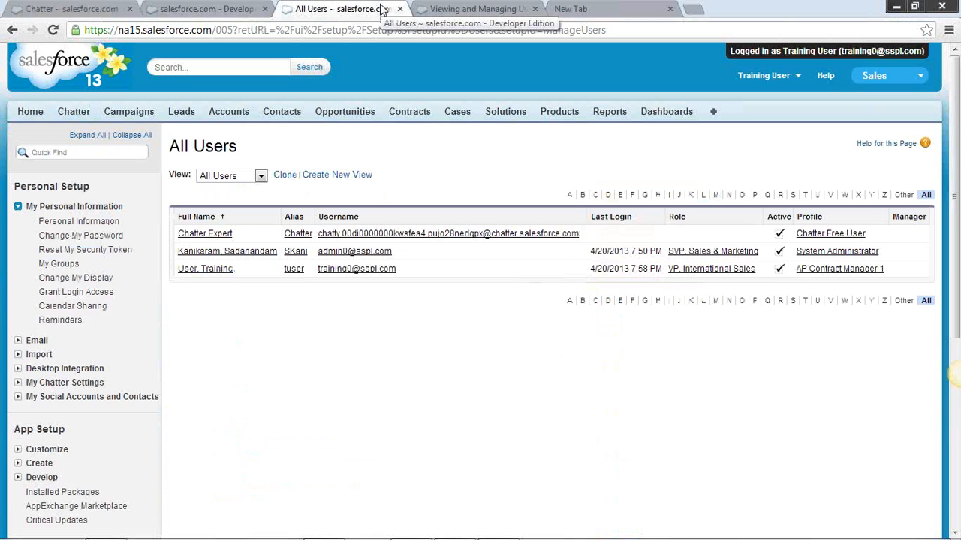
{"action": "left_click", "coordinate": [78, 293]}
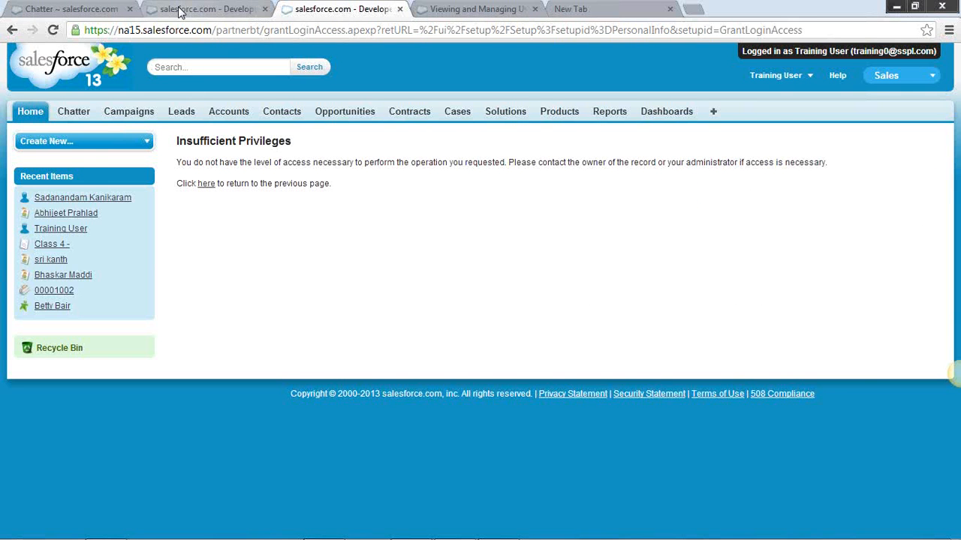
{"action": "left_click", "coordinate": [89, 10]}
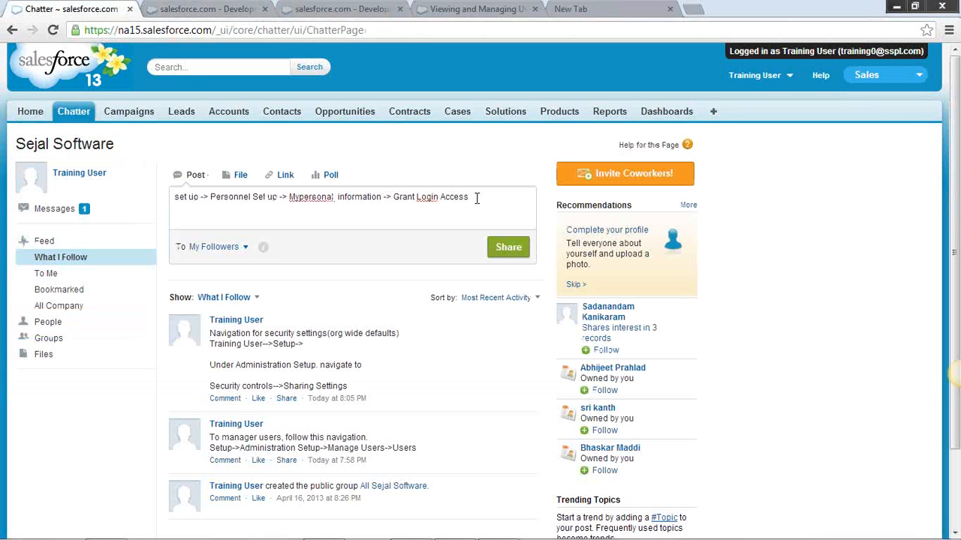
Append "-" after "Grant Login Access" in the draft Chatter post
{"action": "type", "text": "->"}
{"action": "double_click", "coordinate": [262, 214]}
Insert "Training Usee ->" at the start of the draft post, following the path in the shared security settings post
{"action": "left_click_drag", "start_coordinate": [210, 344], "coordinate": [304, 343]}
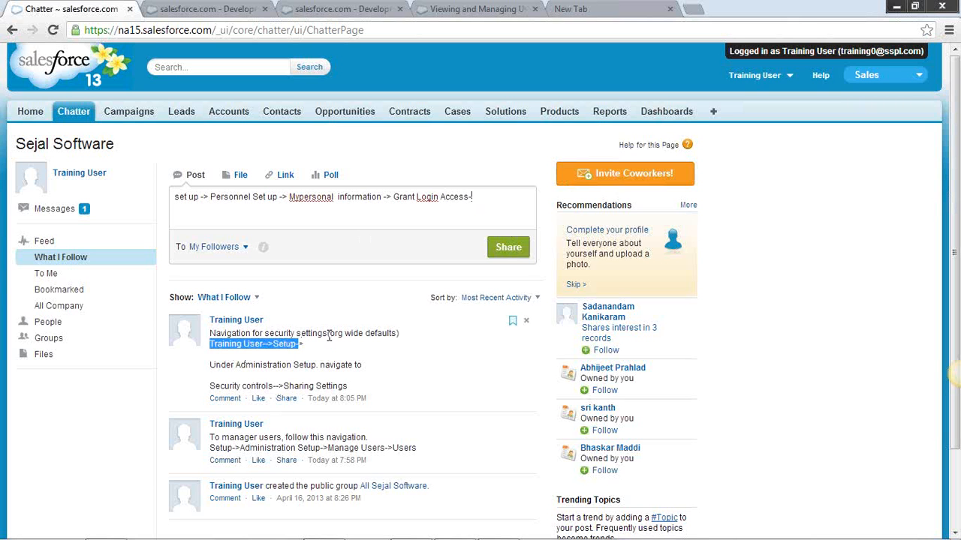
{"action": "left_click", "coordinate": [176, 204]}
{"action": "key", "text": "ctrl+shift+Right"}
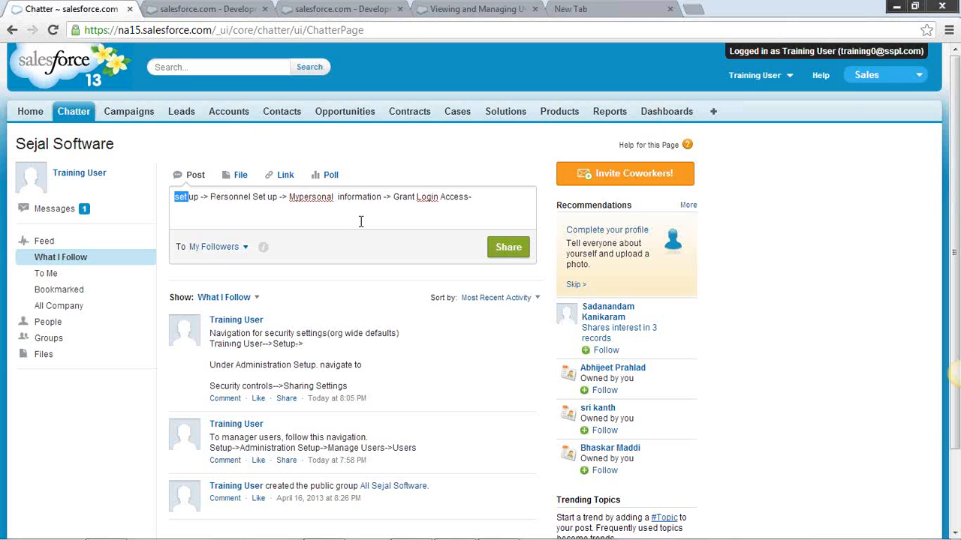
{"action": "key", "text": "Left"}
{"action": "type", "text": "Training U"}
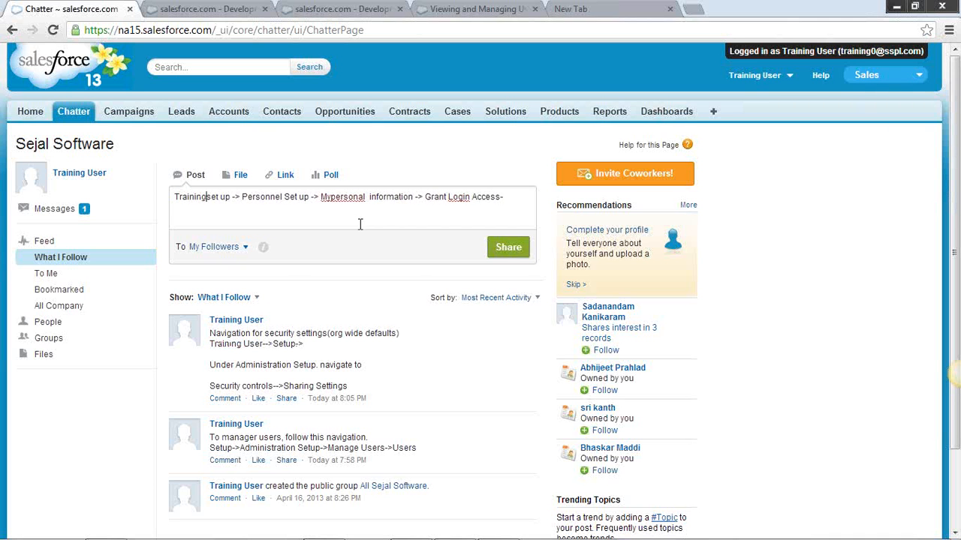
{"action": "type", "text": "see "}
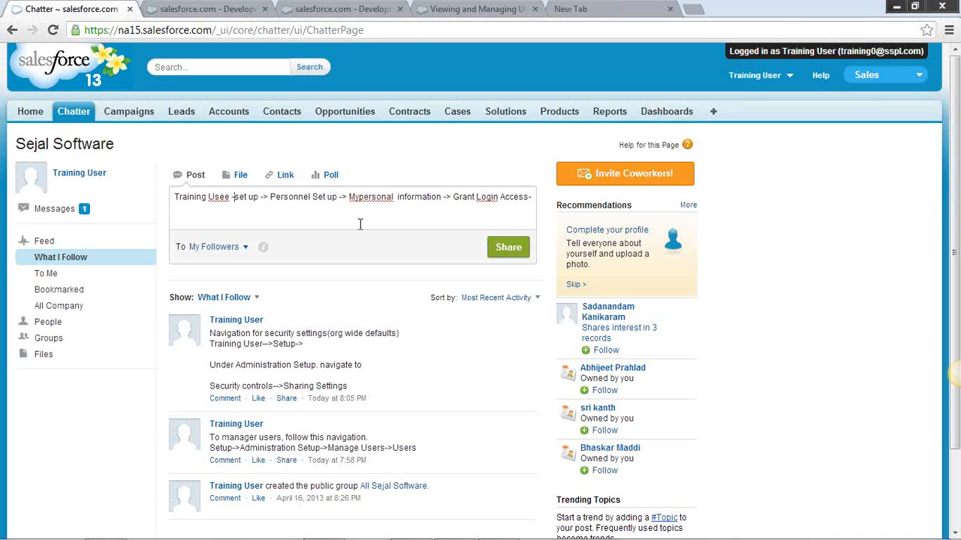
{"action": "type", "text": "->"}
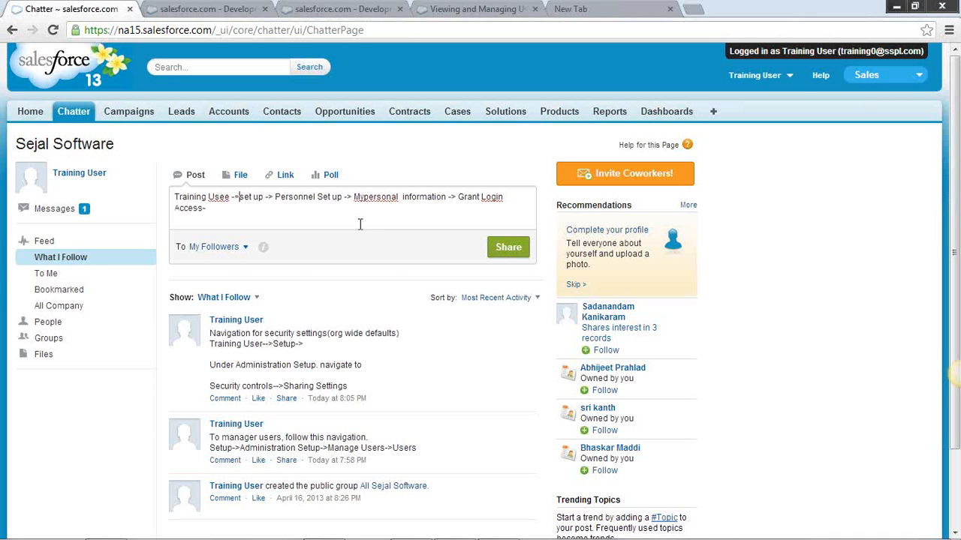
Capitalize "set up" as "Set Up" after the opening arrow in the draft Chatter post
{"action": "key", "text": "shift+Right"}
{"action": "type", "text": "S"}
{"action": "key", "text": "shift+Right"}
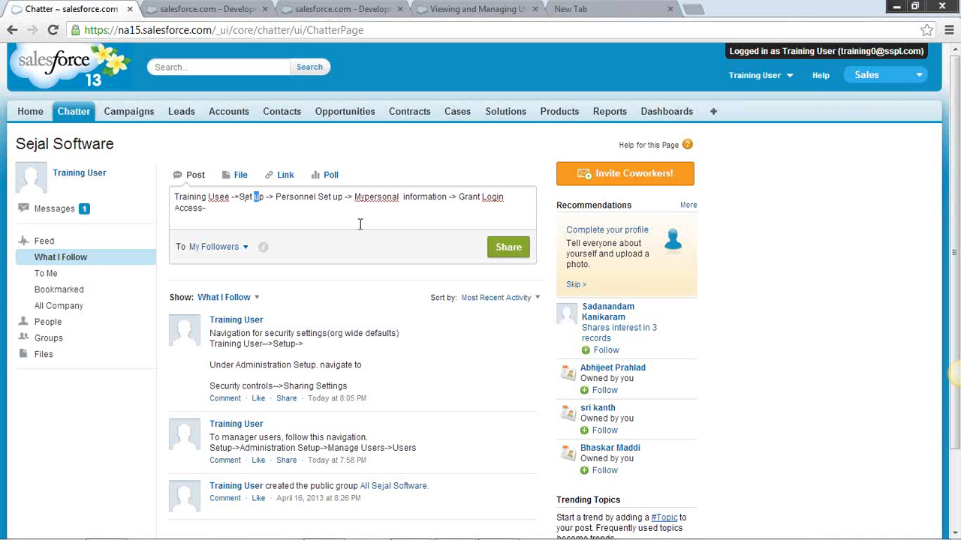
{"action": "type", "text": "U"}
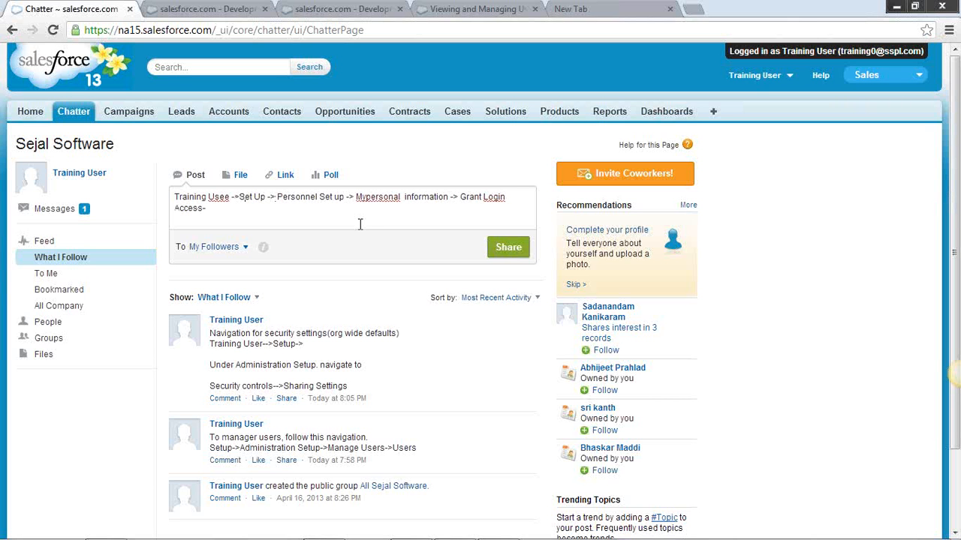
Replace the arrow after "Set Up" in the draft Chatter post with a blank line, and start the following line with "Under"
{"action": "key", "text": "Delete"}
{"action": "key", "text": "Delete"}
{"action": "key", "text": "Return"}
{"action": "key", "text": "Return"}
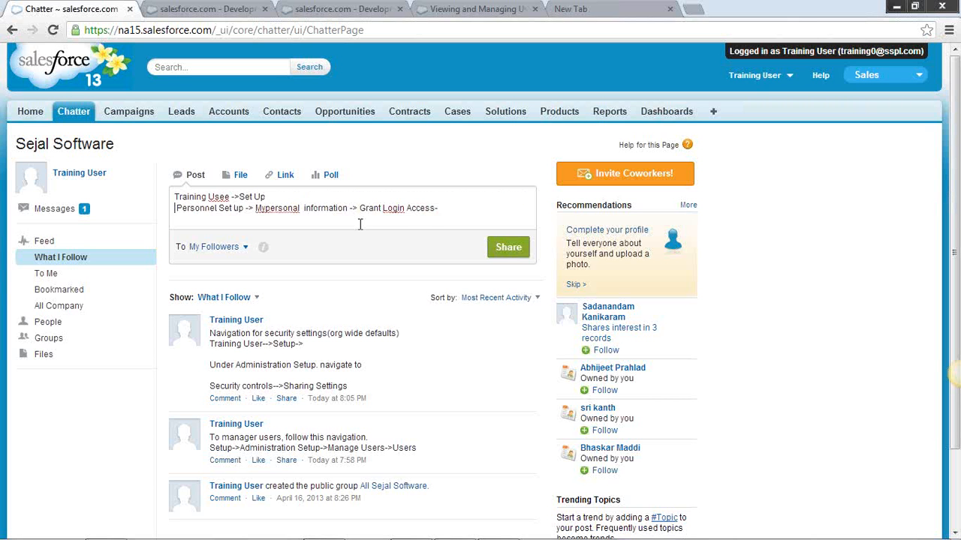
{"action": "key", "text": "Return"}
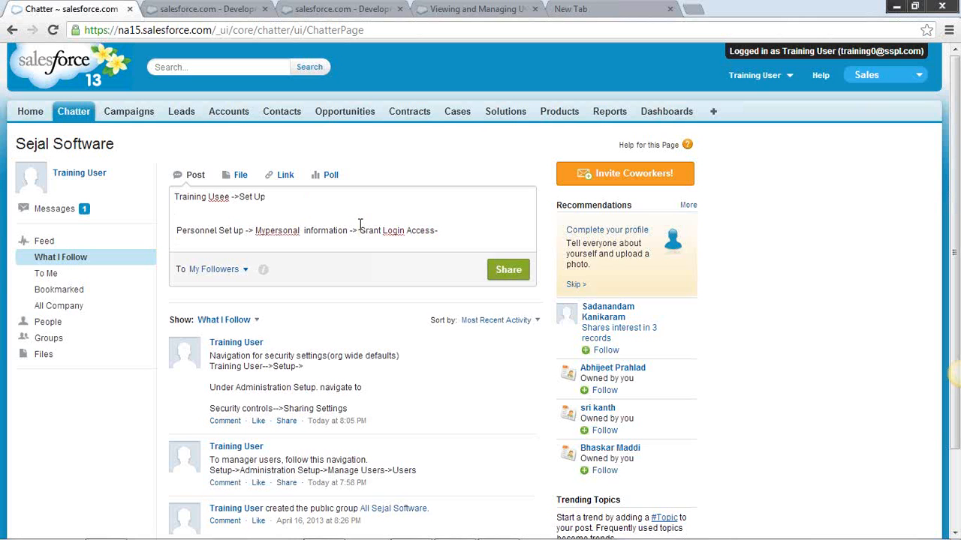
{"action": "type", "text": "Under"}
{"action": "key", "text": "Right"}
{"action": "key", "text": "Right"}
{"action": "key", "text": "Right"}
Open the Personal Setup page in the second browser tab to check its section names, and return to the draft Chatter post
{"action": "left_click", "coordinate": [237, 15]}
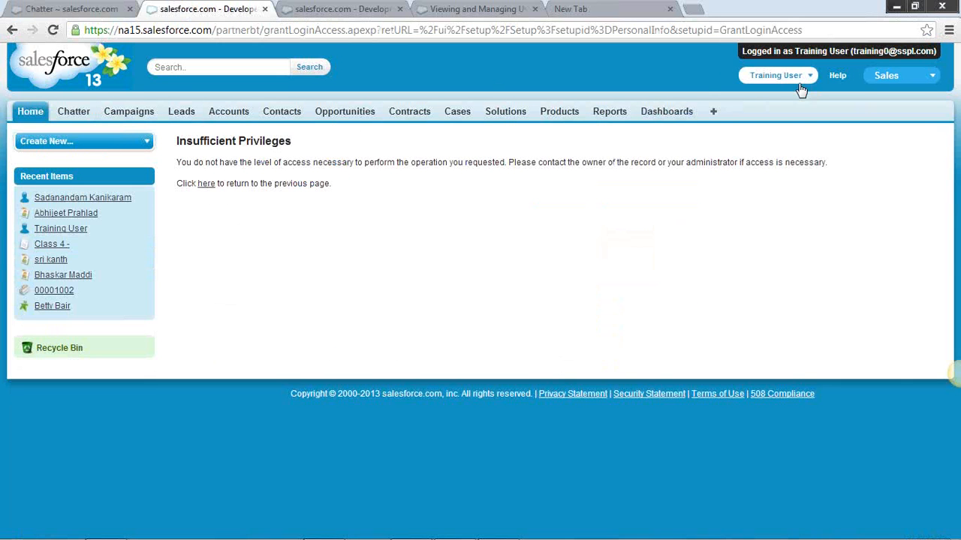
{"action": "left_click", "coordinate": [776, 75]}
{"action": "left_click", "coordinate": [756, 108]}
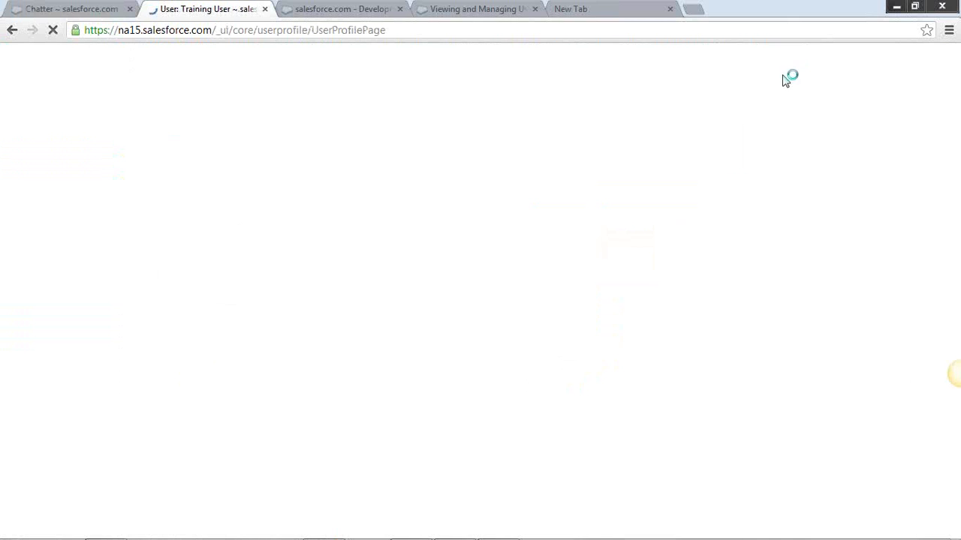
{"action": "left_click", "coordinate": [751, 77]}
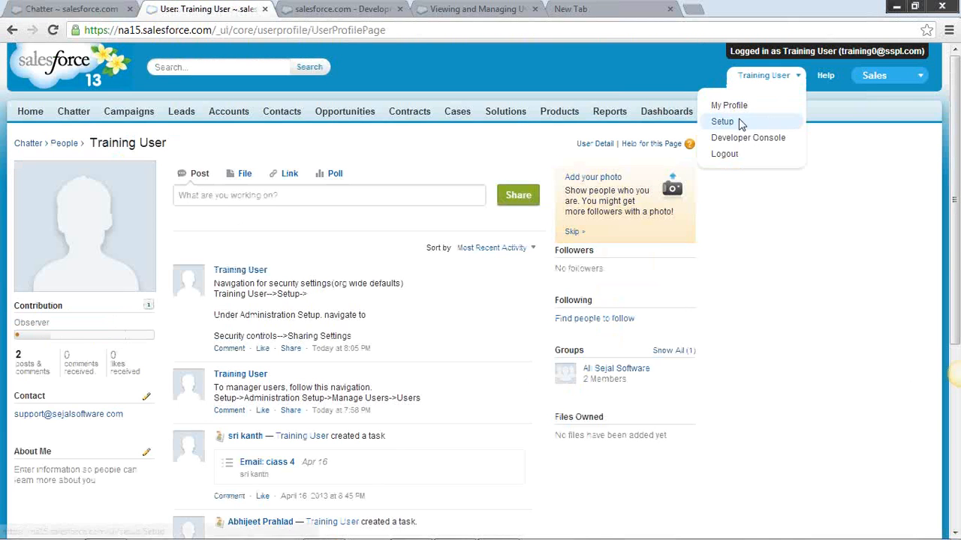
{"action": "left_click", "coordinate": [741, 122]}
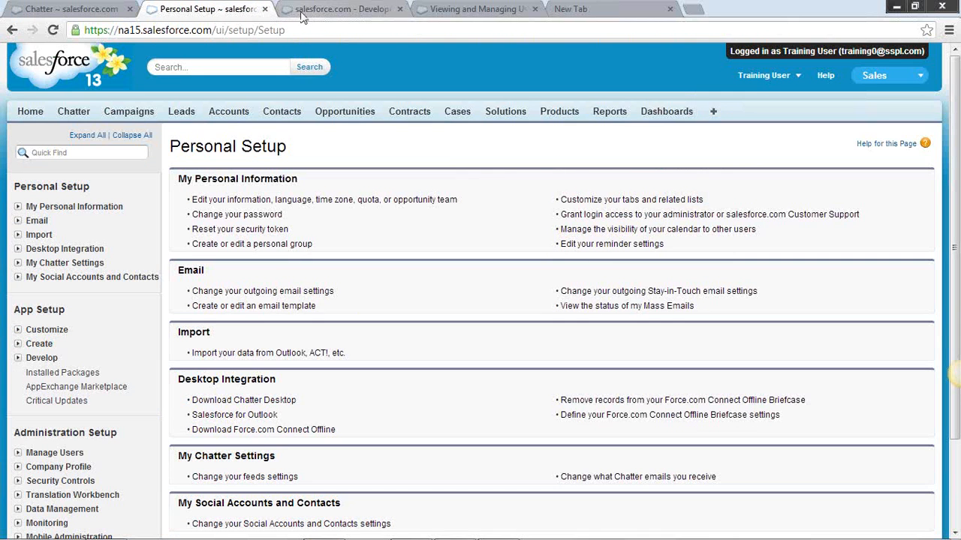
{"action": "left_click", "coordinate": [39, 10]}
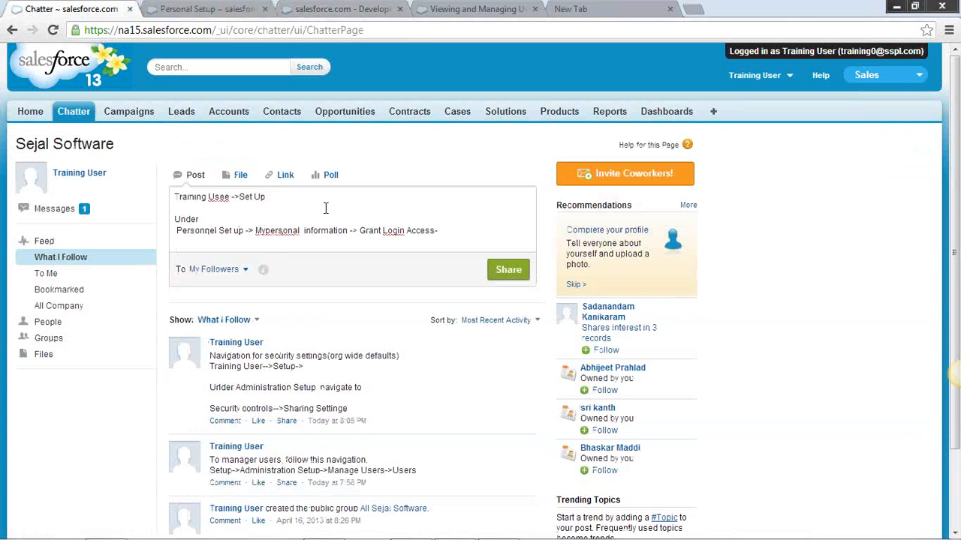
Capitalize "Set Up" after "Personnel" in the draft post, and replace the arrow following it with a line break
{"action": "key", "text": "shift+Left"}
{"action": "type", "text": "U"}
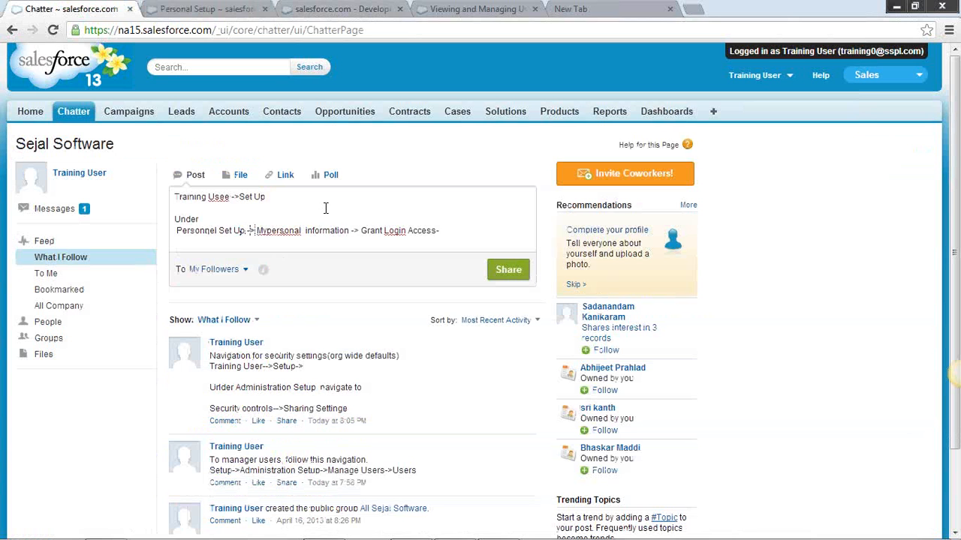
{"action": "key", "text": "Delete"}
{"action": "key", "text": "Delete"}
{"action": "key", "text": "Return"}
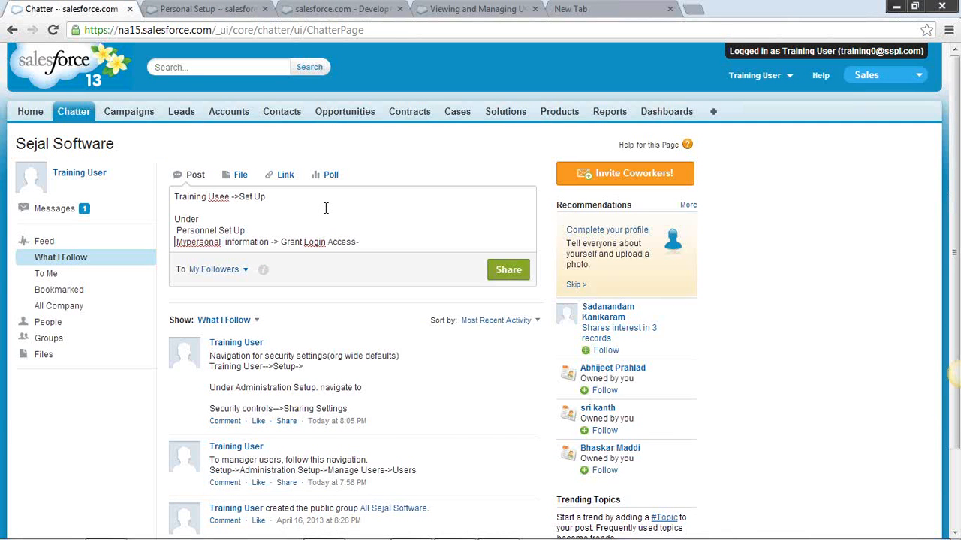
Correct "Mypersonal information" to "My Personal Information" in the draft post
{"action": "key", "text": "Right"}
{"action": "key", "text": "Right"}
{"action": "key", "text": "shift+Right"}
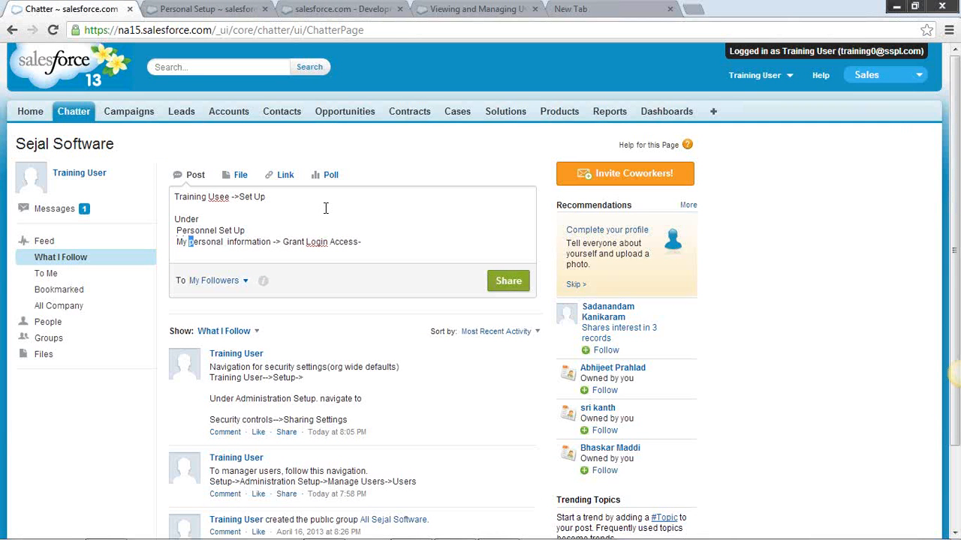
{"action": "type", "text": "P"}
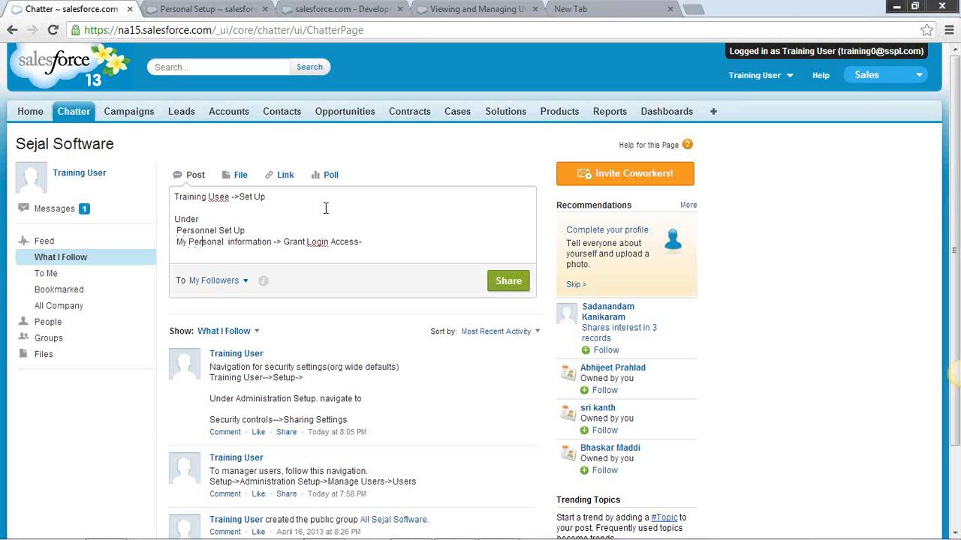
{"action": "key", "text": "shift+Right"}
{"action": "type", "text": "I"}
Join "Personnel Set Up" onto the "Under" line of the draft post and complete that line with ", navigate to"
{"action": "key", "text": "BackSpace"}
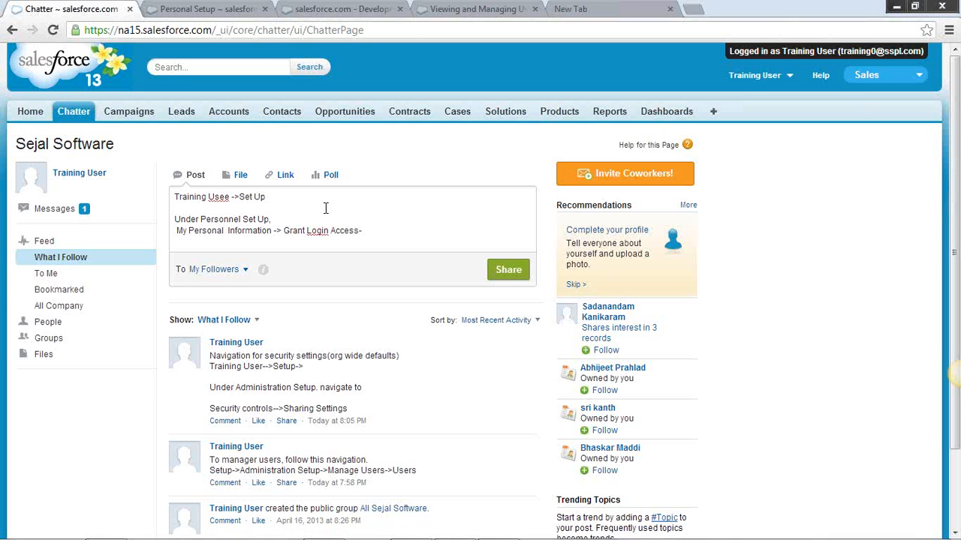
{"action": "type", "text": "navigate tp"}
{"action": "key", "text": "BackSpace"}
{"action": "type", "text": "o"}
Correct "Usee" to "User" in the first line of the draft post
{"action": "left_click", "coordinate": [219, 198]}
{"action": "key", "text": "shift+Right"}
{"action": "key", "text": "Right"}
{"action": "key", "text": "BackSpace"}
{"action": "type", "text": "r"}
Remove the trailing hyphen after "Grant Login Access" and share the post with followers
{"action": "left_click", "coordinate": [365, 231]}
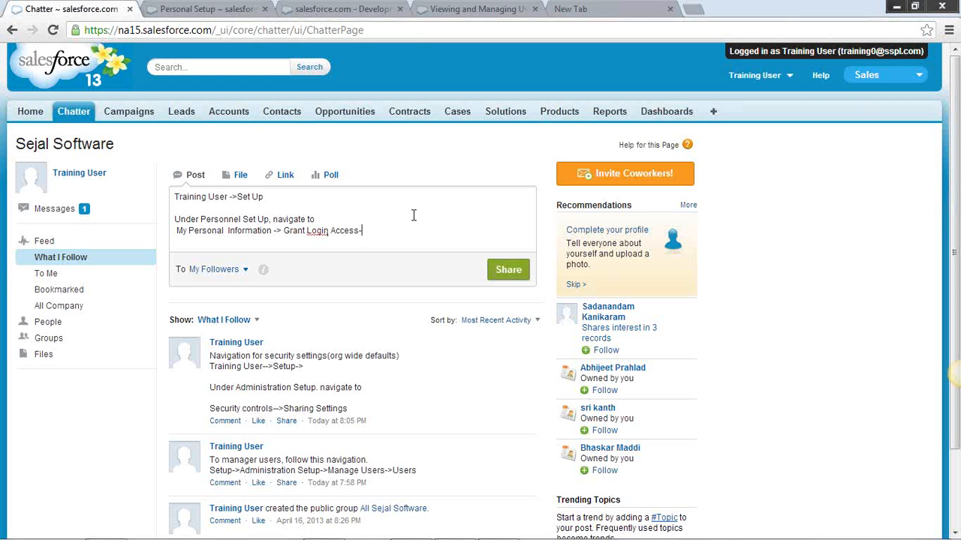
{"action": "key", "text": "BackSpace"}
{"action": "left_click", "coordinate": [515, 273]}
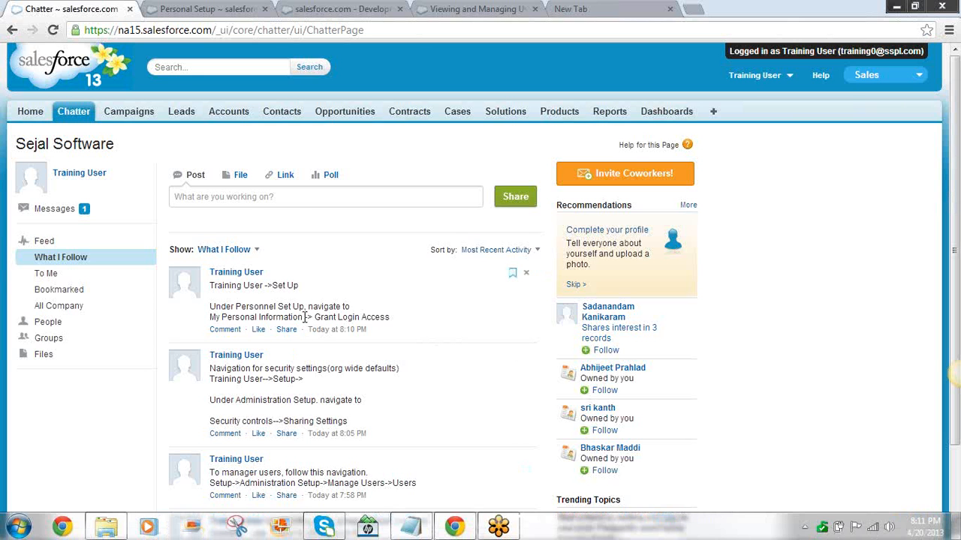
Open Opportunities in a new browser tab and switch between it and the Chatter page, ending on Opportunities
{"action": "scroll", "coordinate": [329, 403], "scroll_direction": "down", "scroll_amount": 1}
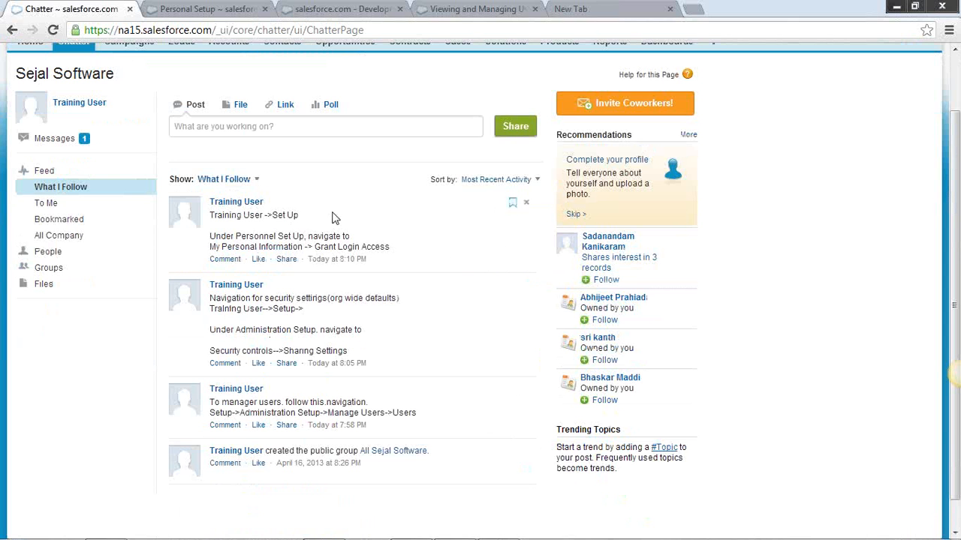
{"action": "scroll", "coordinate": [431, 215], "scroll_direction": "up", "scroll_amount": 1}
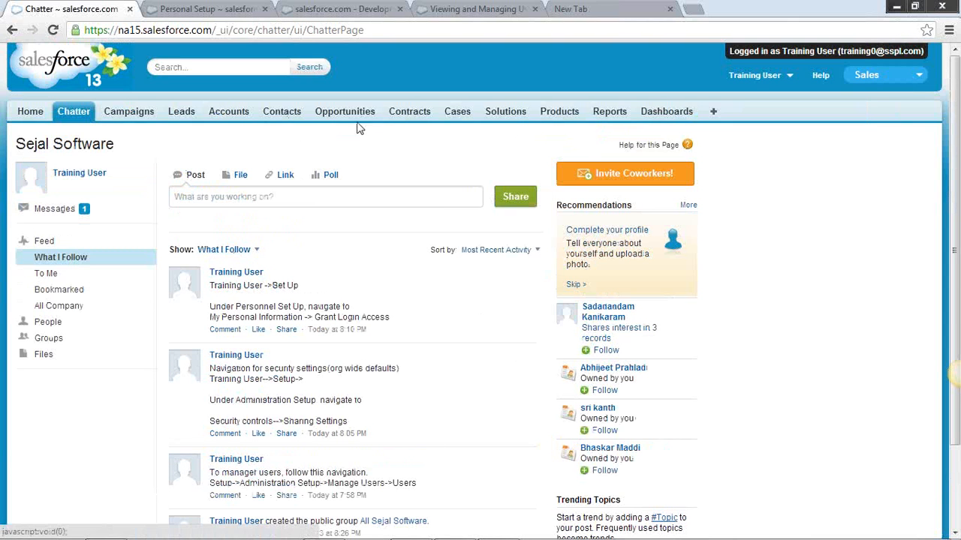
{"action": "right_click", "coordinate": [334, 115]}
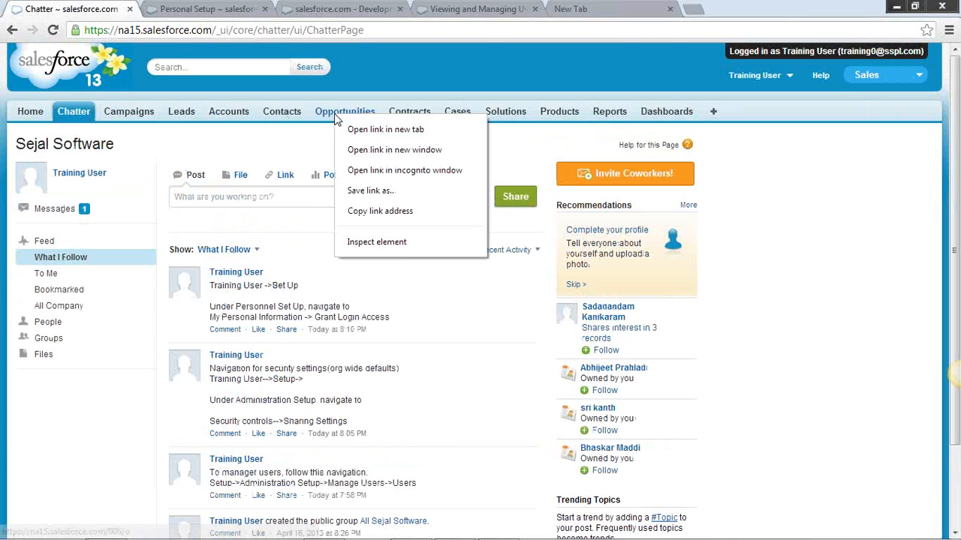
{"action": "left_click", "coordinate": [415, 135]}
{"action": "left_click", "coordinate": [159, 13]}
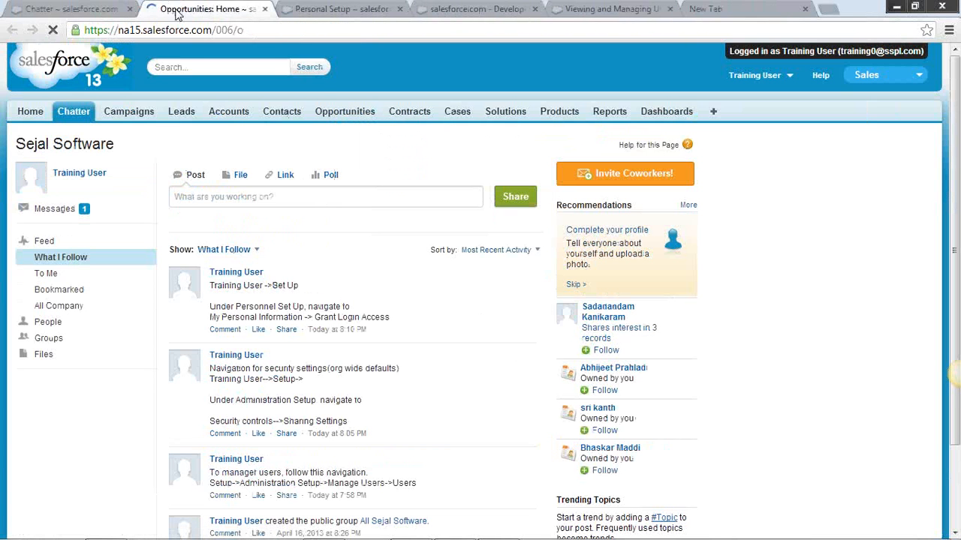
{"action": "left_click", "coordinate": [103, 10]}
{"action": "left_click", "coordinate": [172, 10]}
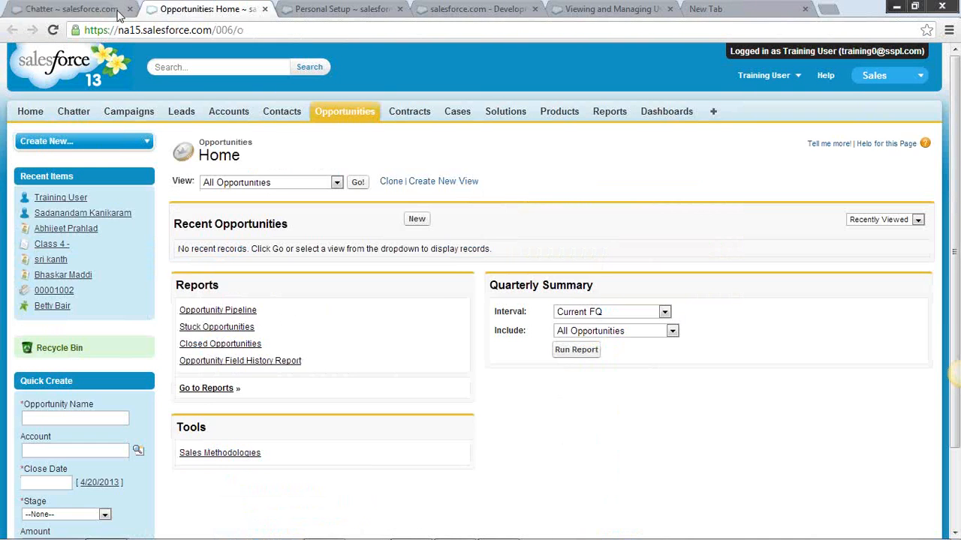
{"action": "left_click", "coordinate": [116, 11]}
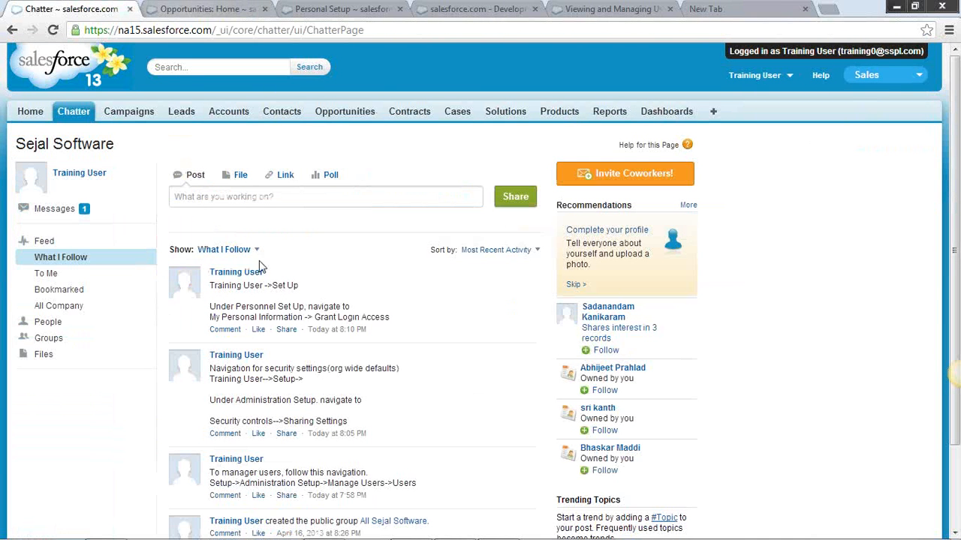
{"action": "left_click", "coordinate": [192, 10]}
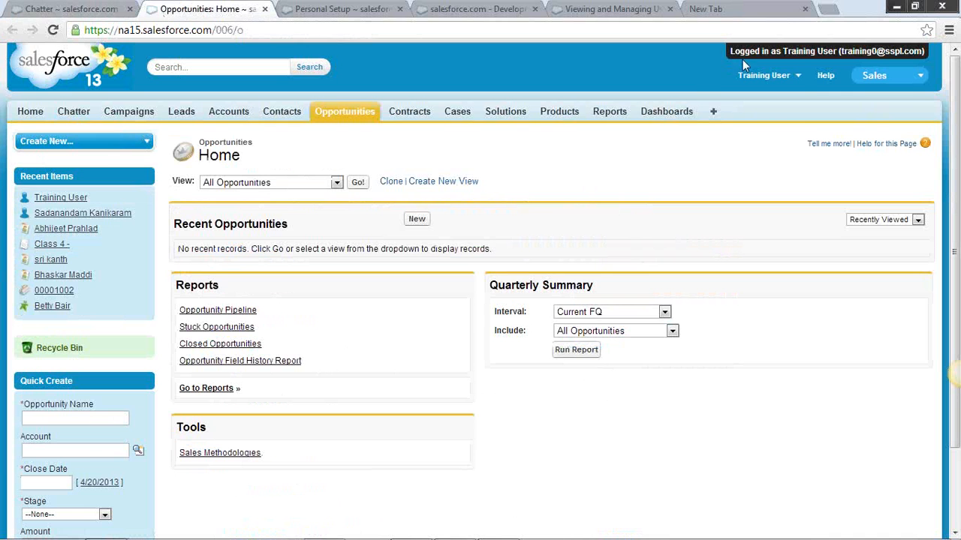
Open Personal Setup in the Opportunities browser tab and reload the page
{"action": "left_click", "coordinate": [800, 76]}
{"action": "left_click", "coordinate": [724, 120]}
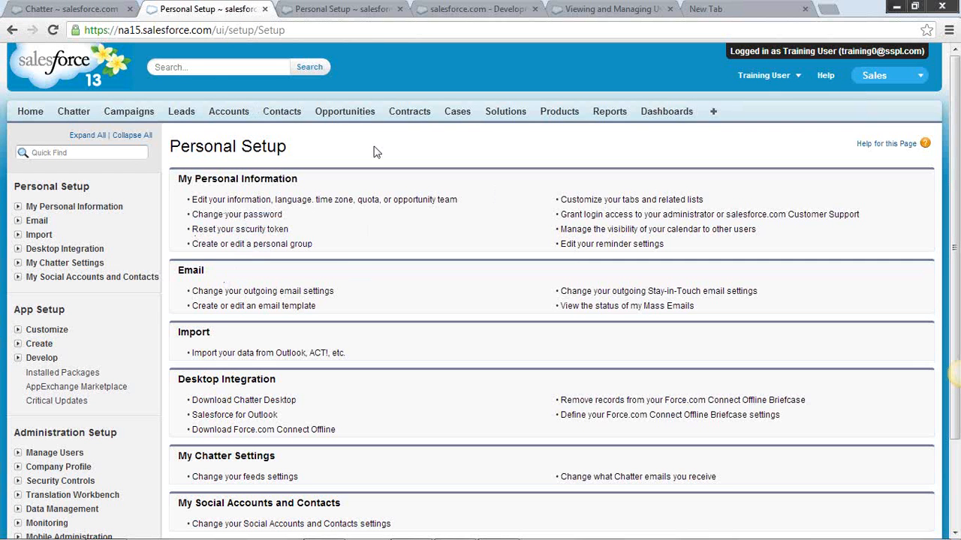
{"action": "left_click", "coordinate": [53, 30]}
{"action": "left_click", "coordinate": [54, 32]}
Go to the Salesforce Home page and close the empty New Tab in the browser
{"action": "left_click", "coordinate": [24, 114]}
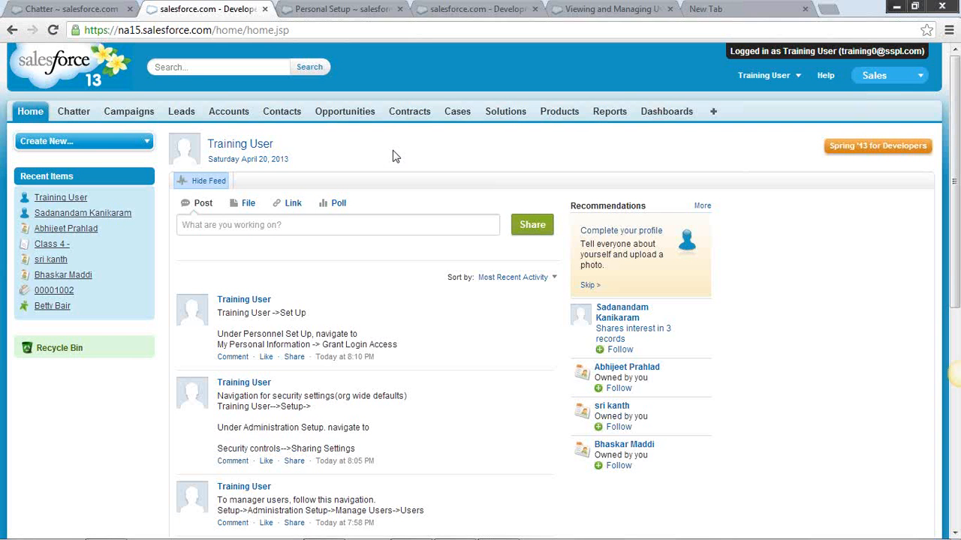
{"action": "left_click", "coordinate": [805, 10]}
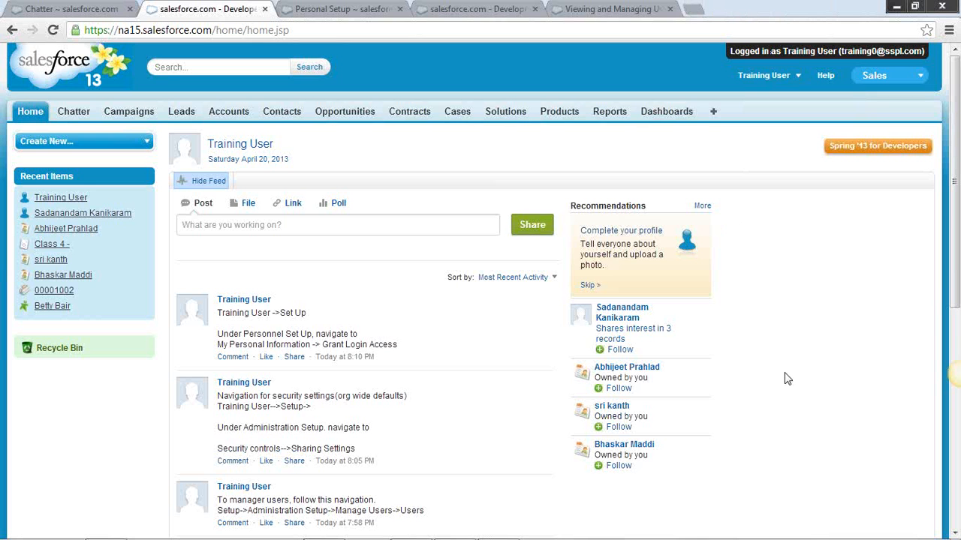